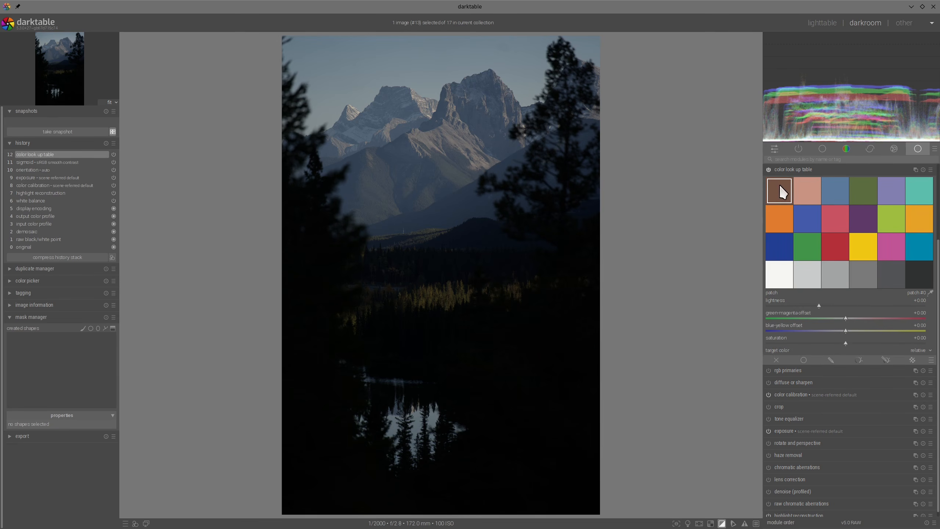
# Try raising the brown patch's lightness to about +41, green-magenta offset to about +47 and blue-yellow offset to about +39, and reset the patch.
pyautogui.click(809, 192)
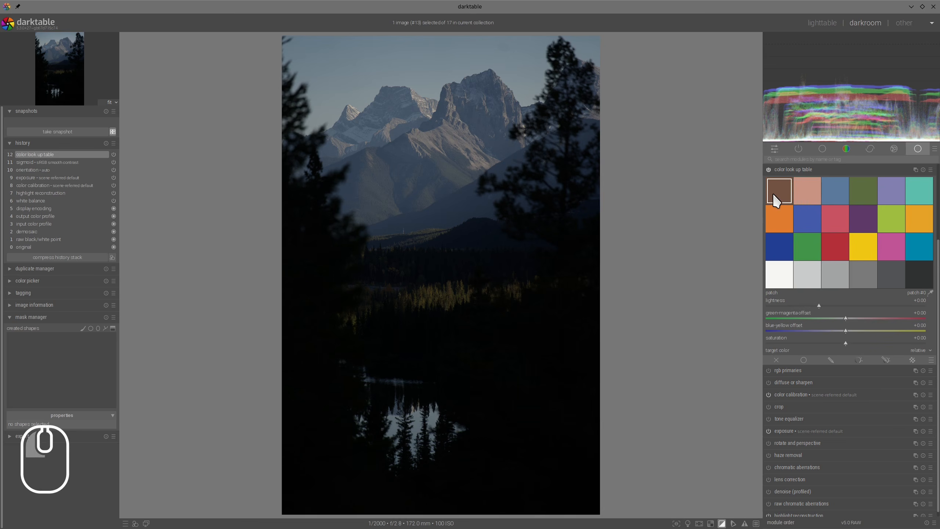
pyautogui.click(774, 195)
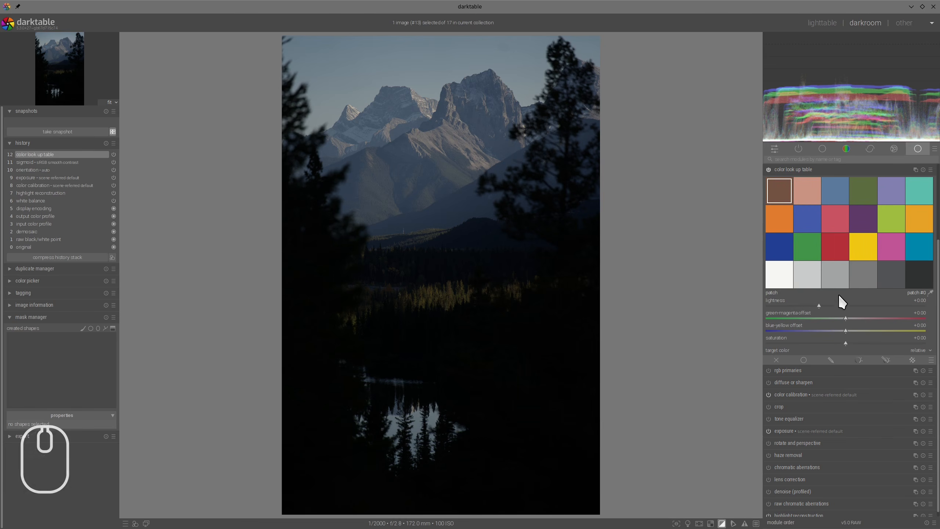
pyautogui.moveTo(825, 305); pyautogui.dragTo(858, 314)
pyautogui.click(858, 332)
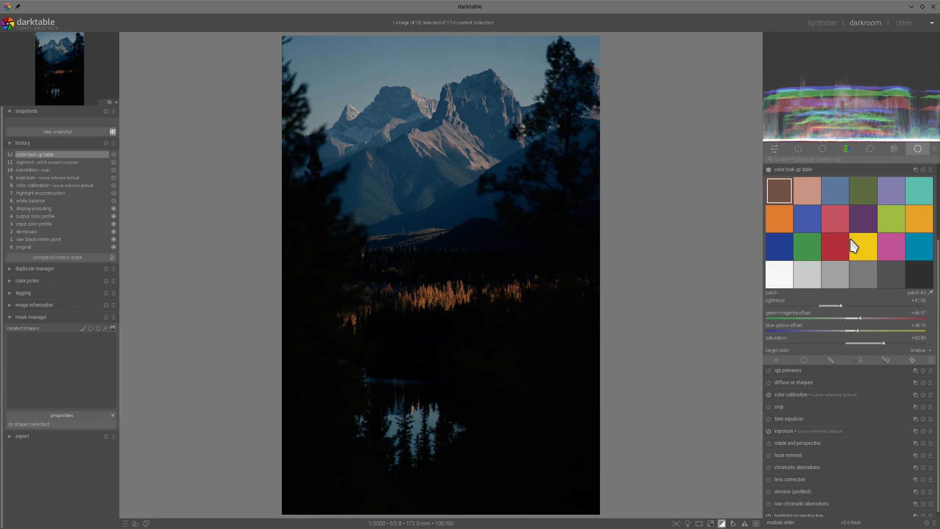
pyautogui.doubleClick(778, 191)
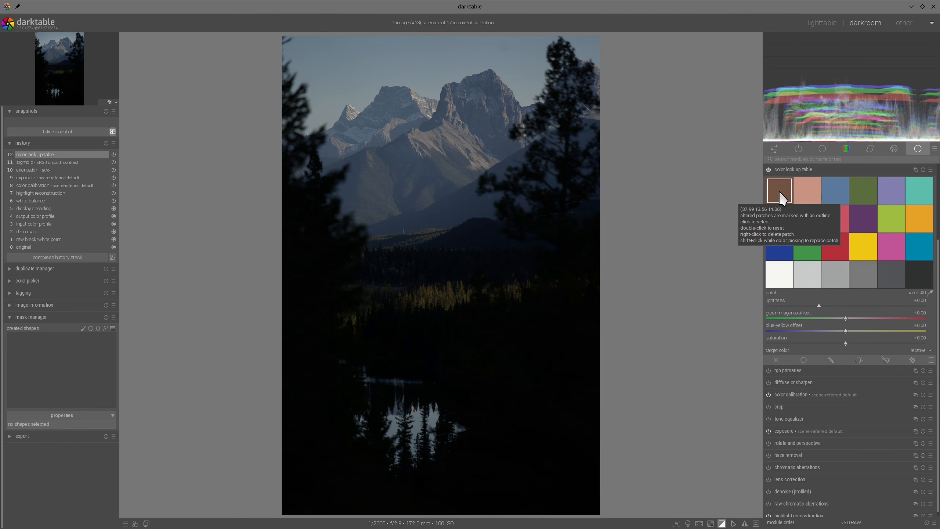
# Try raising the brown patch's lightness to about +24, and compare it with the neighbouring light pink patch.
pyautogui.click(832, 305)
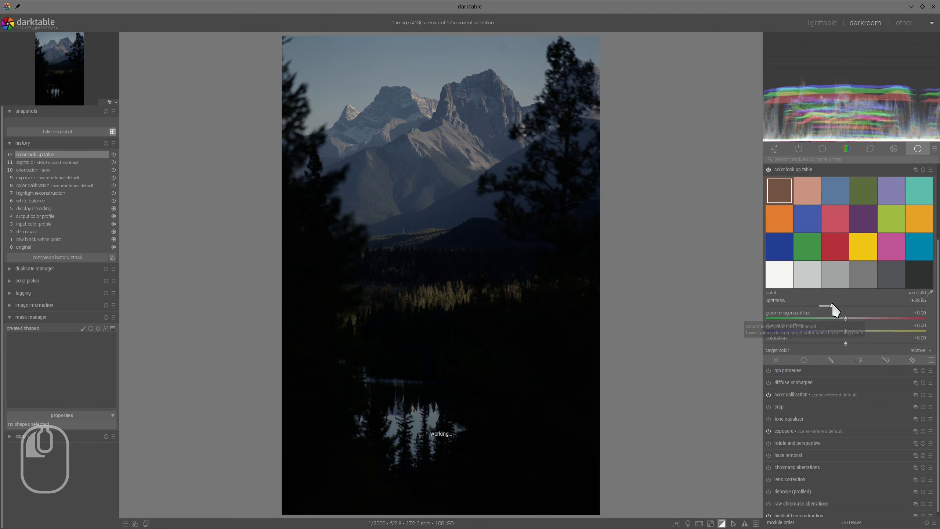
pyautogui.click(808, 191)
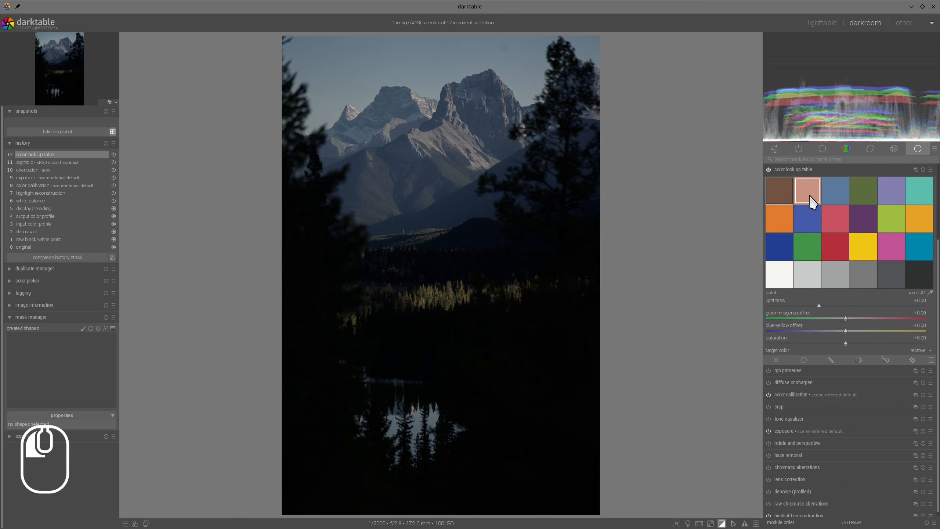
pyautogui.click(777, 191)
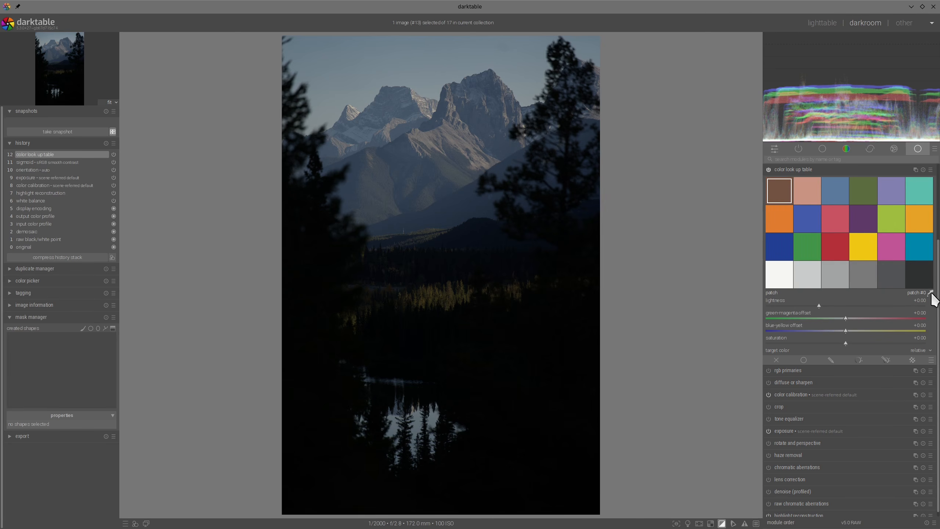
# Sample the sky, mountain slopes and sunlit trees with the patch color picker to identify the matching patches.
pyautogui.click(929, 293)
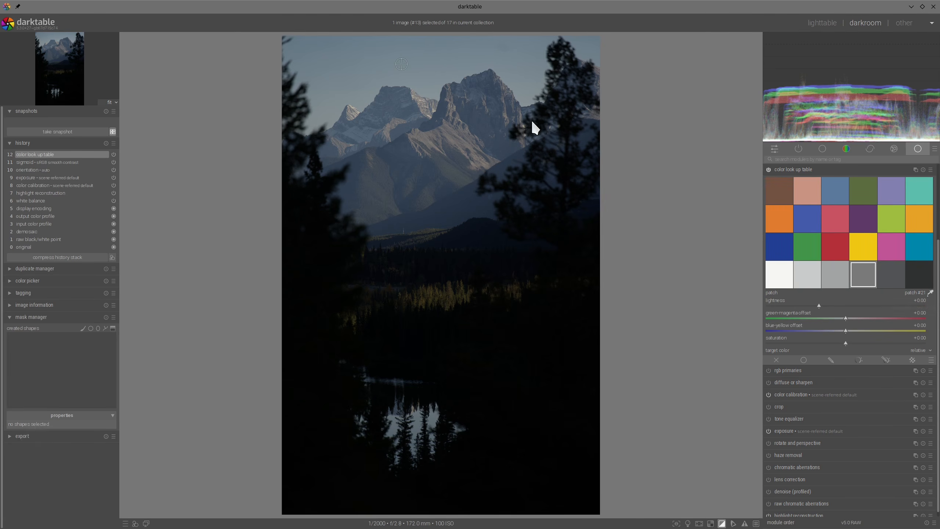
pyautogui.click(437, 154)
pyautogui.click(462, 138)
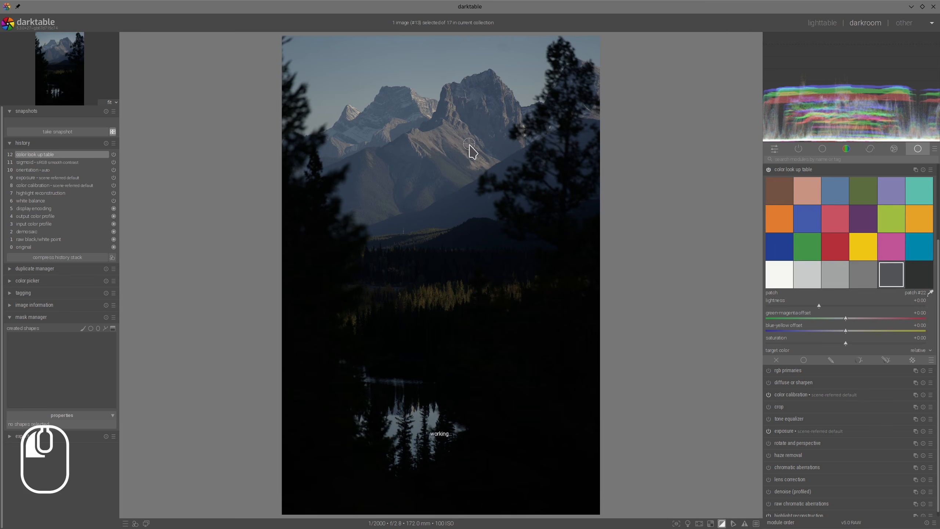
pyautogui.click(534, 238)
pyautogui.moveTo(502, 300); pyautogui.dragTo(491, 348)
pyautogui.click(419, 302)
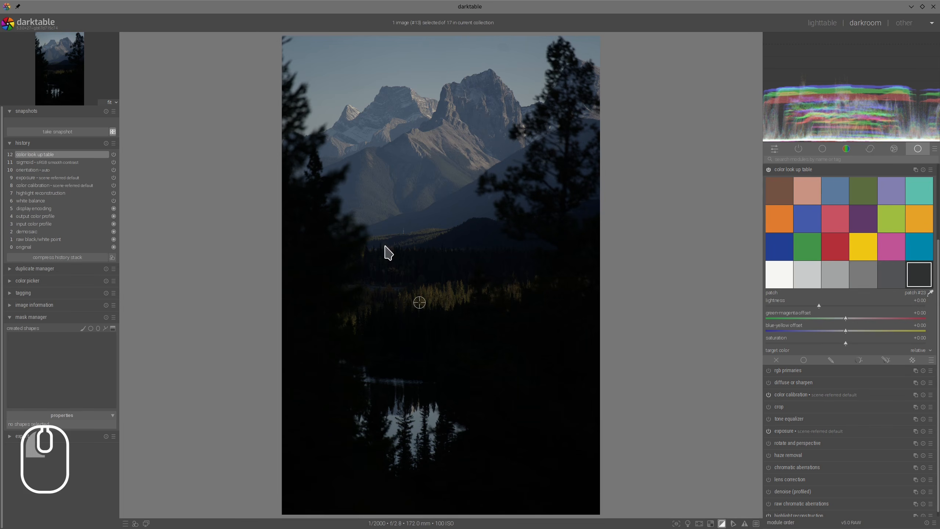
pyautogui.click(394, 188)
pyautogui.click(438, 139)
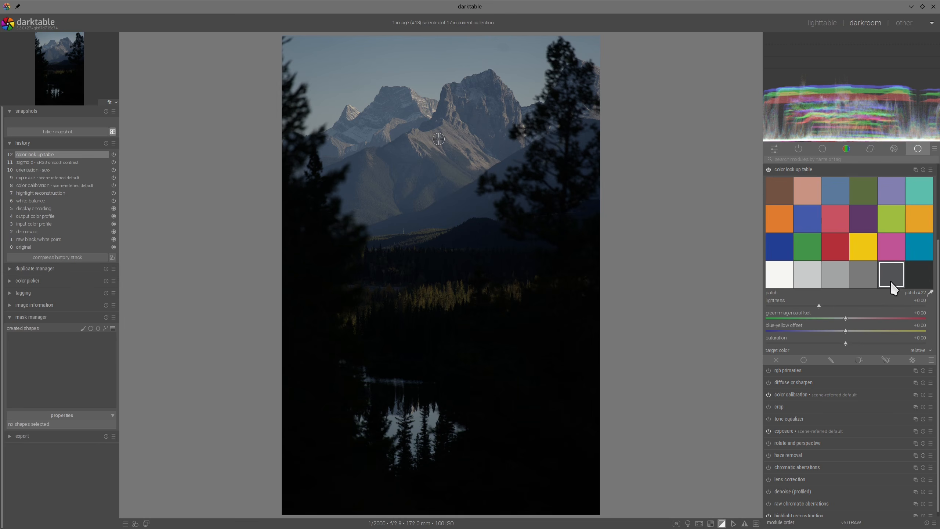
pyautogui.click(418, 100)
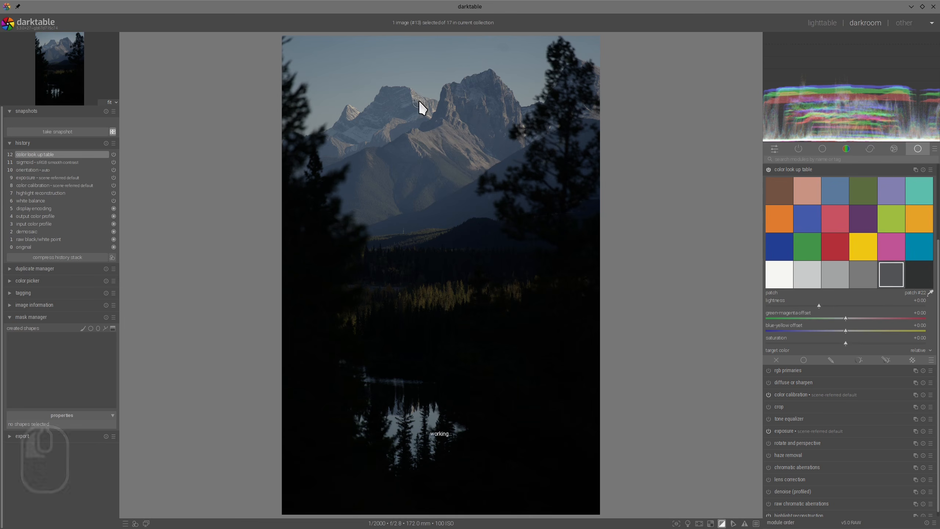
pyautogui.click(436, 62)
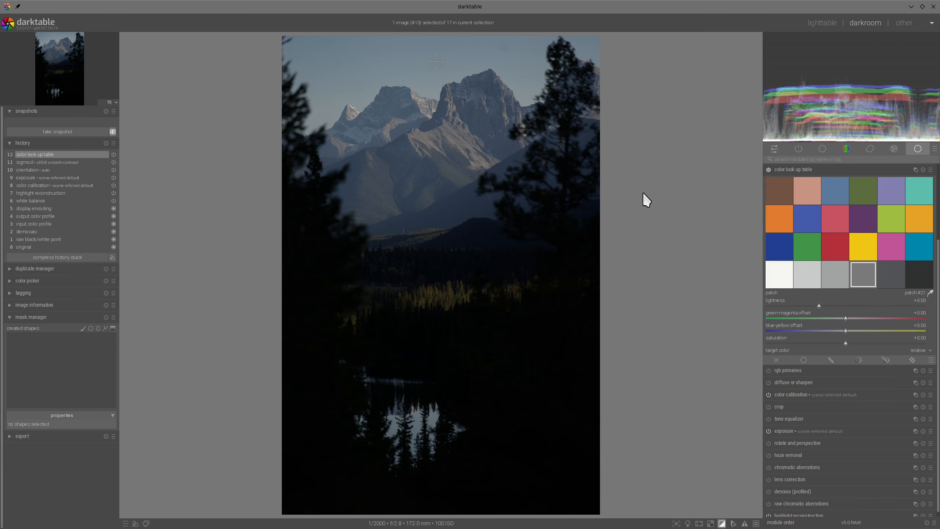
# Sample an area of the sky and replace the medium-grey patch #21 with the picked color.
pyautogui.press('shift')
pyautogui.moveTo(461, 55); pyautogui.dragTo(430, 64)
pyautogui.press('shift')
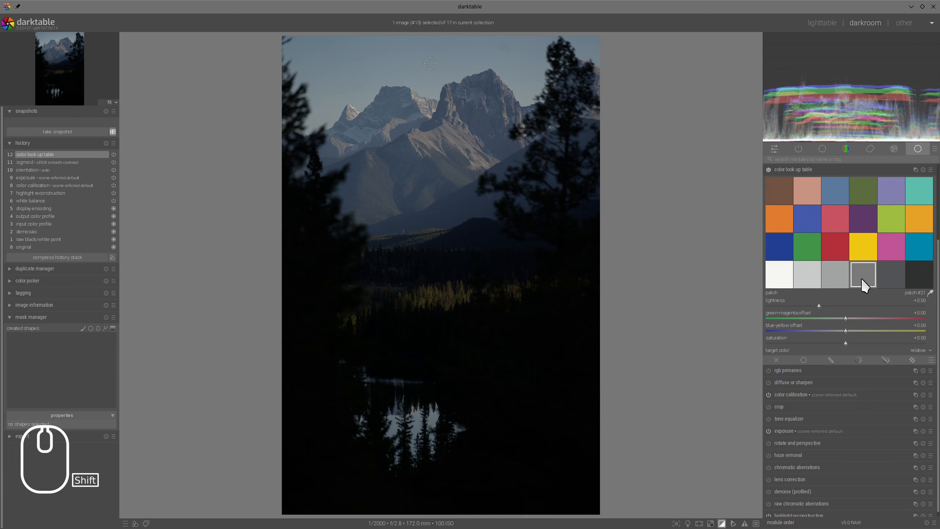
pyautogui.keyDown('shift'); pyautogui.click(863, 278); pyautogui.keyUp('shift')
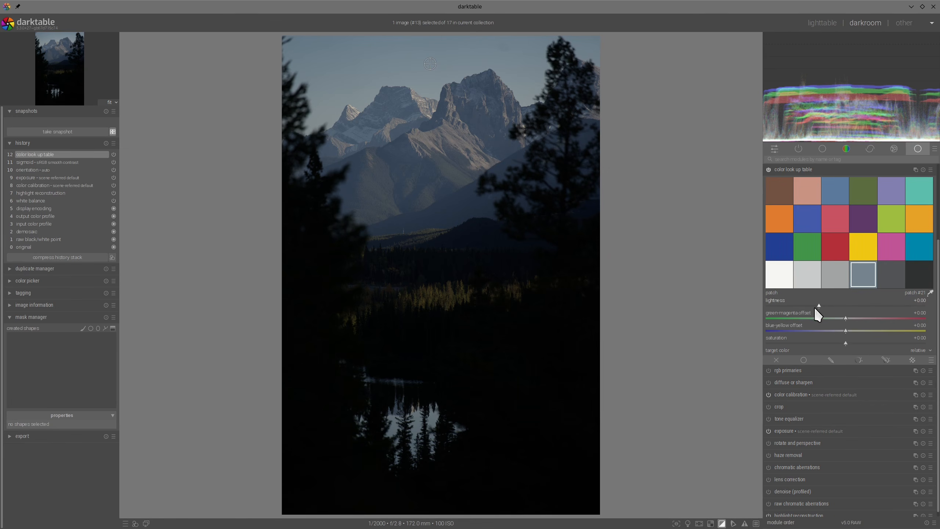
# Try shifting the sky patch to about -20 green-magenta and +20 blue-yellow with slightly lower lightness, and reset the patch.
pyautogui.moveTo(815, 309)
pyautogui.mouseDown()
pyautogui.moveTo(845, 320)
pyautogui.moveTo(819, 311)
pyautogui.mouseUp()
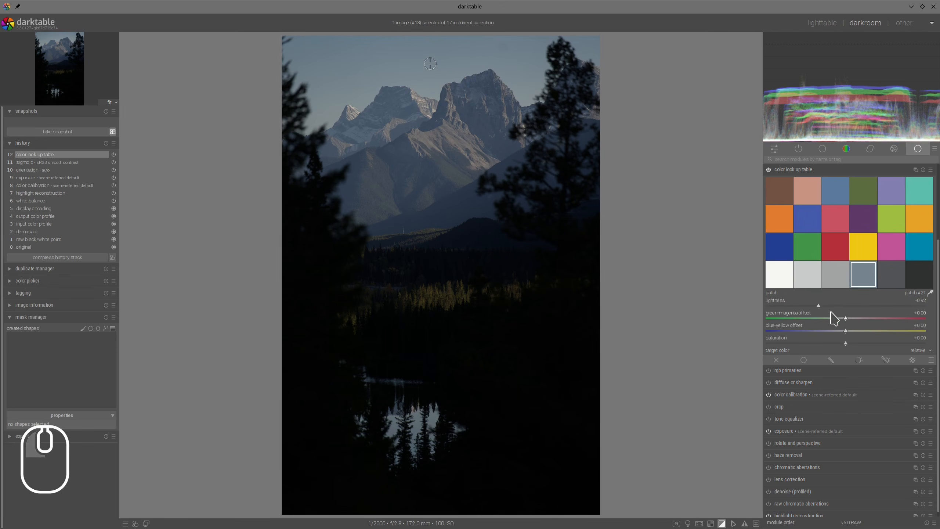
pyautogui.click(852, 332)
pyautogui.click(839, 319)
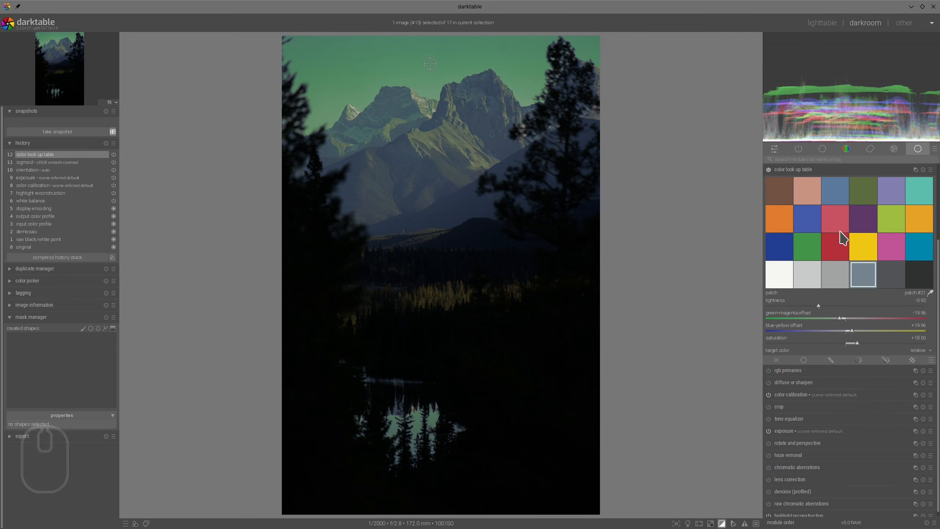
pyautogui.doubleClick(860, 269)
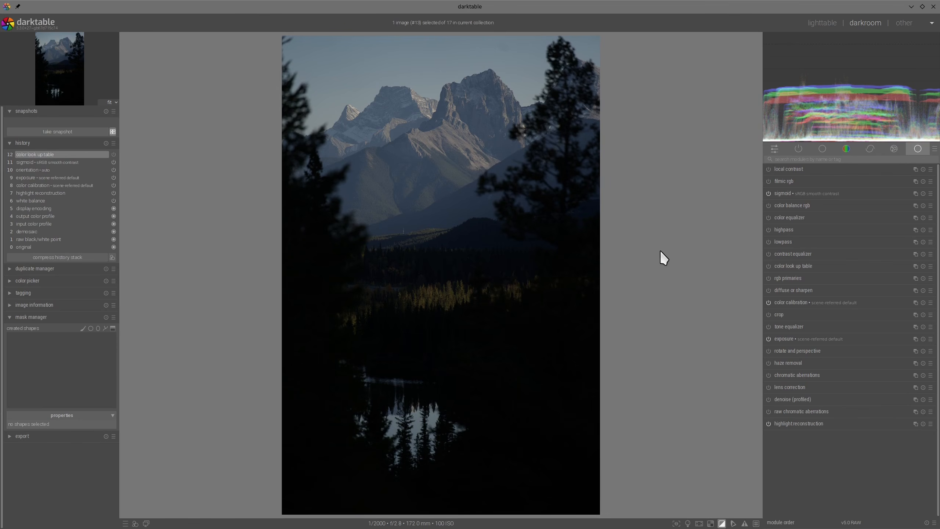
# Enable lens correction and profiled denoise, and check the denoise settings without changing them.
pyautogui.click(769, 387)
pyautogui.click(768, 399)
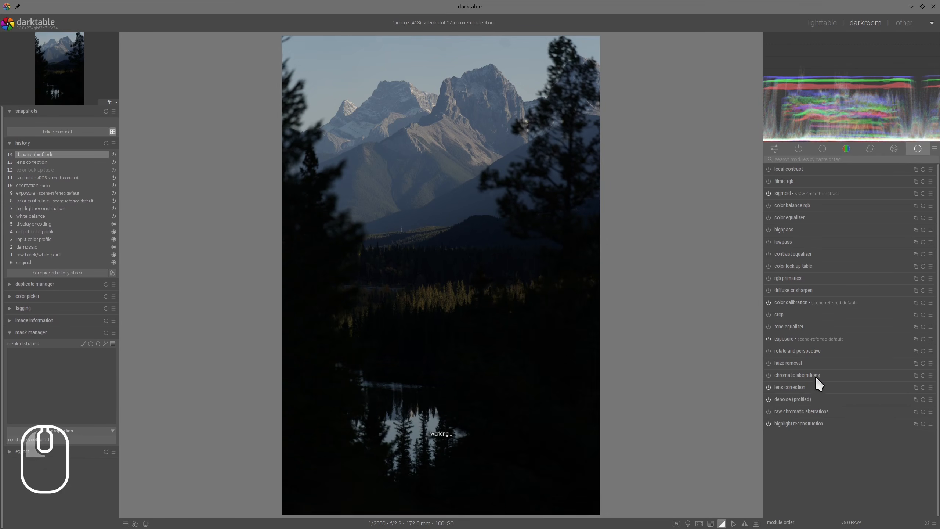
pyautogui.click(798, 399)
pyautogui.scroll(-3, 859, 407)
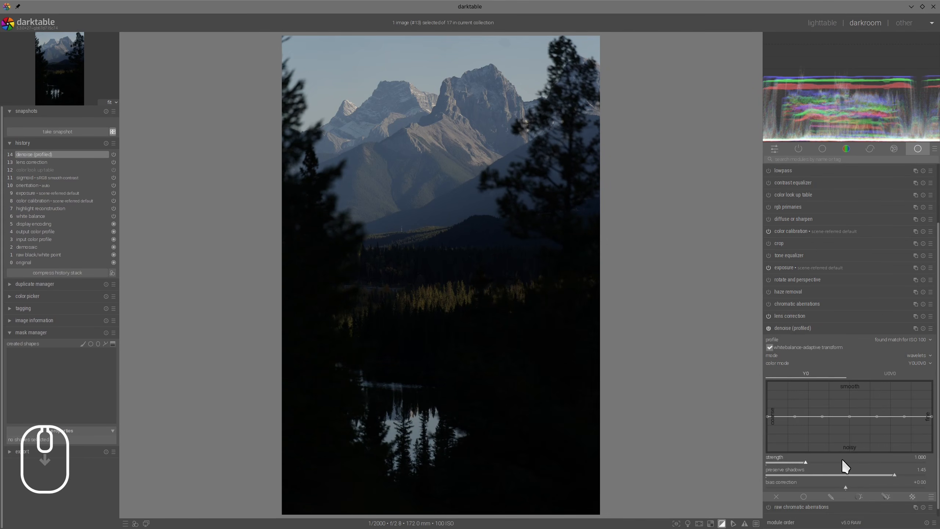
pyautogui.click(825, 328)
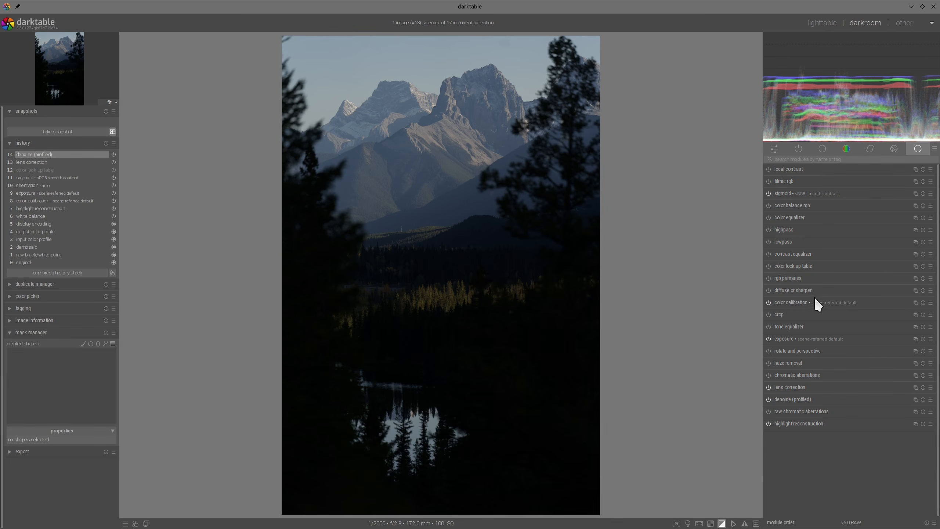
# Raise the exposure to about +1.96 EV and apply the "linear invert (GF)" preset to the tone equalizer.
pyautogui.click(784, 337)
pyautogui.moveTo(848, 369); pyautogui.dragTo(875, 368)
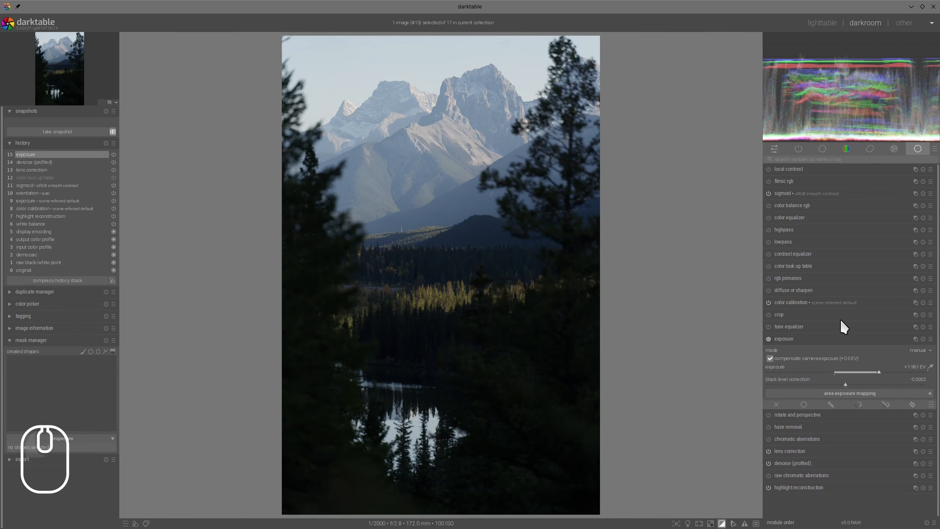
pyautogui.click(930, 326)
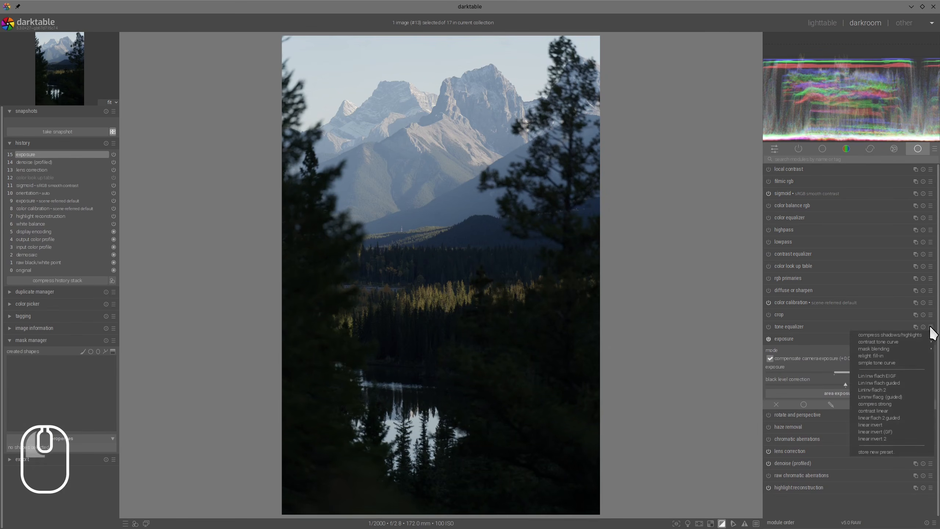
pyautogui.click(875, 432)
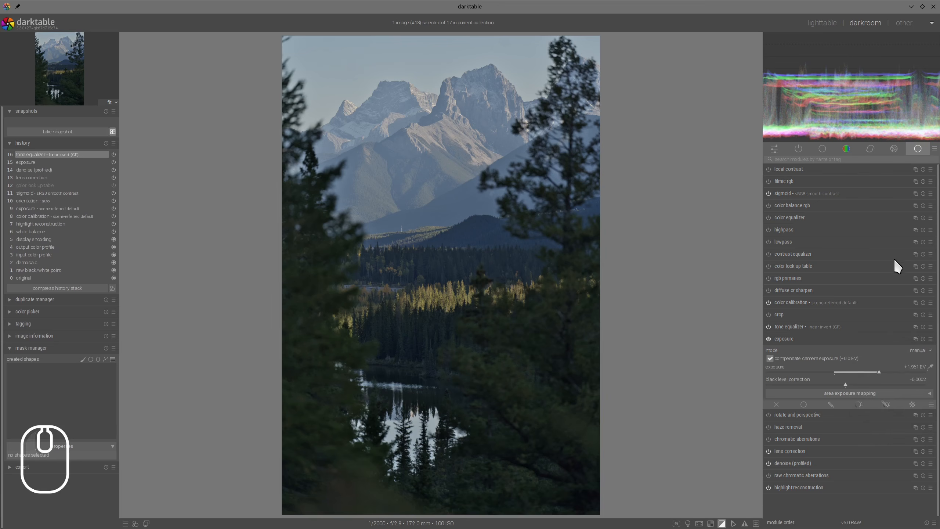
# Automatically adjust the tone equalizer's mask exposure compensation to the image.
pyautogui.moveTo(845, 327); pyautogui.dragTo(884, 276)
pyautogui.click(801, 328)
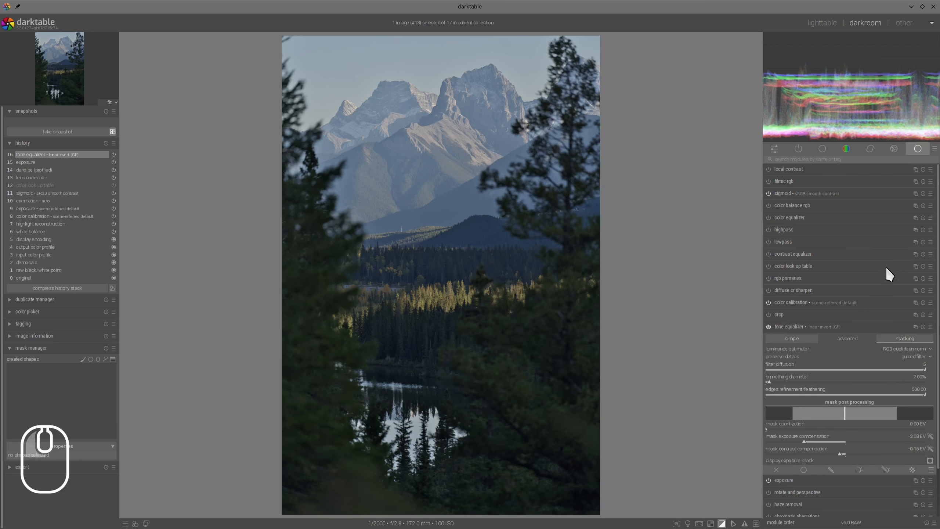
pyautogui.click(930, 436)
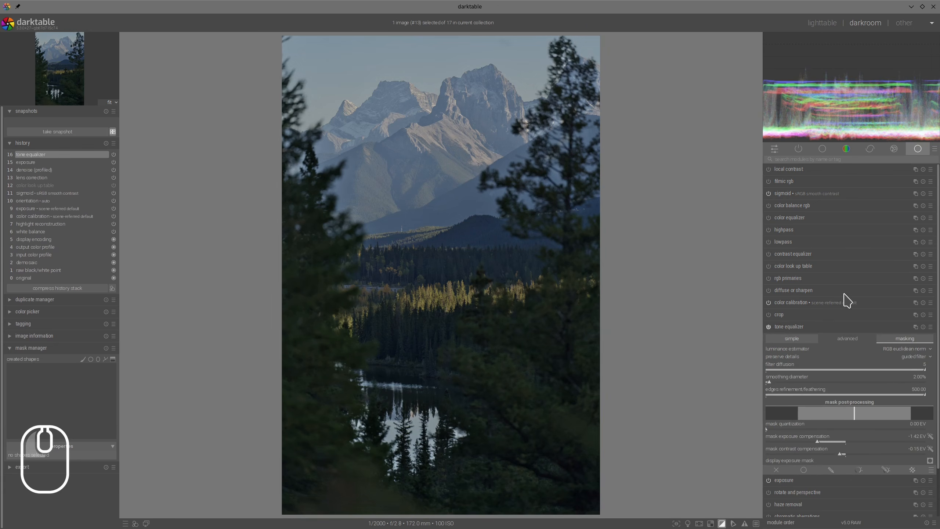
pyautogui.click(818, 326)
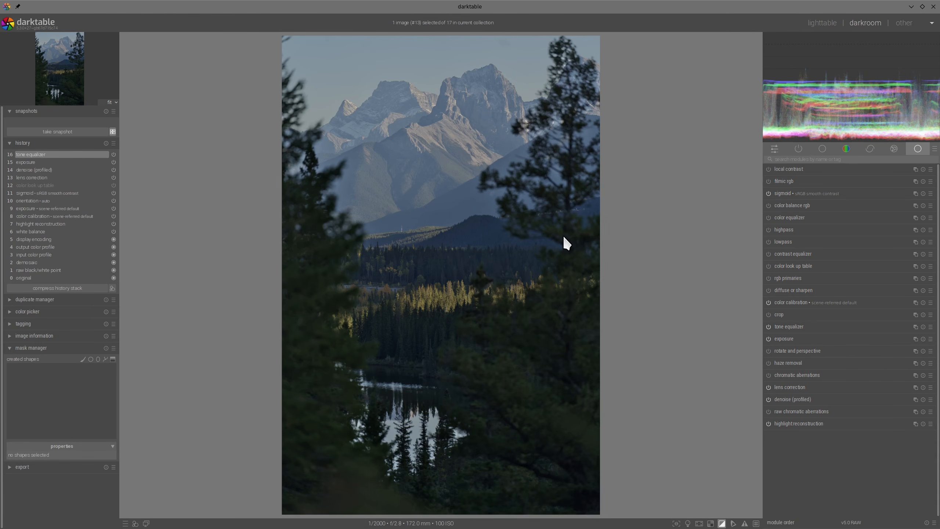
# Raise the exposure slightly further and recalculate the tone equalizer's mask exposure compensation automatically.
pyautogui.click(787, 341)
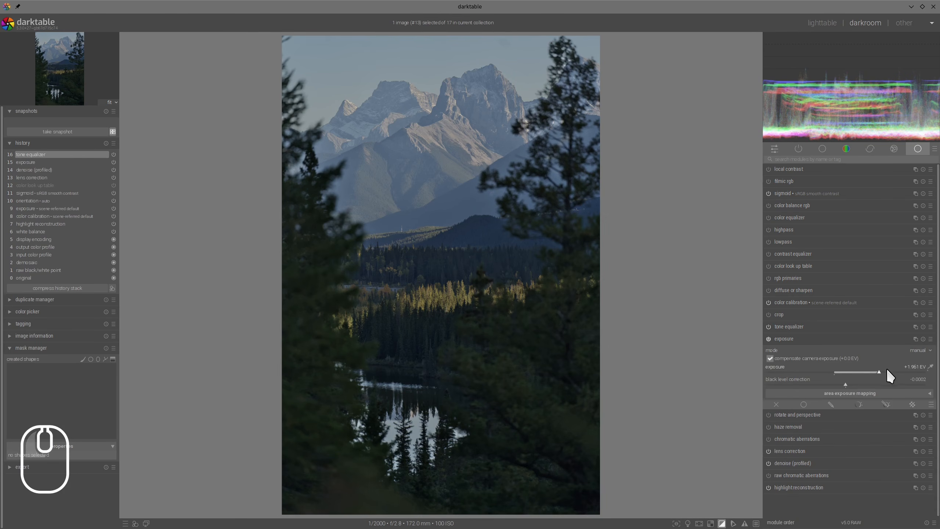
pyautogui.click(891, 369)
pyautogui.click(808, 329)
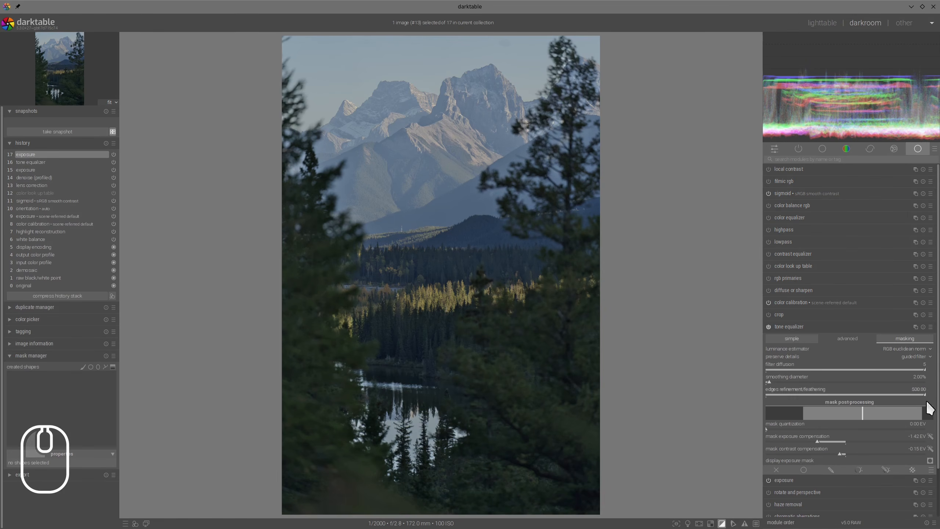
pyautogui.click(931, 436)
pyautogui.click(818, 326)
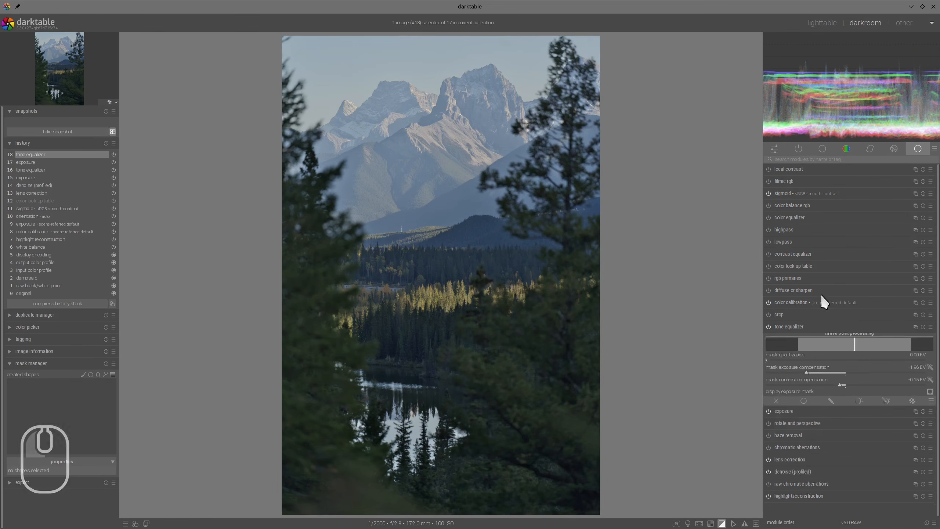
# Set the sigmoid contrast to about 1.77 and its skew to about +0.65.
pyautogui.click(790, 194)
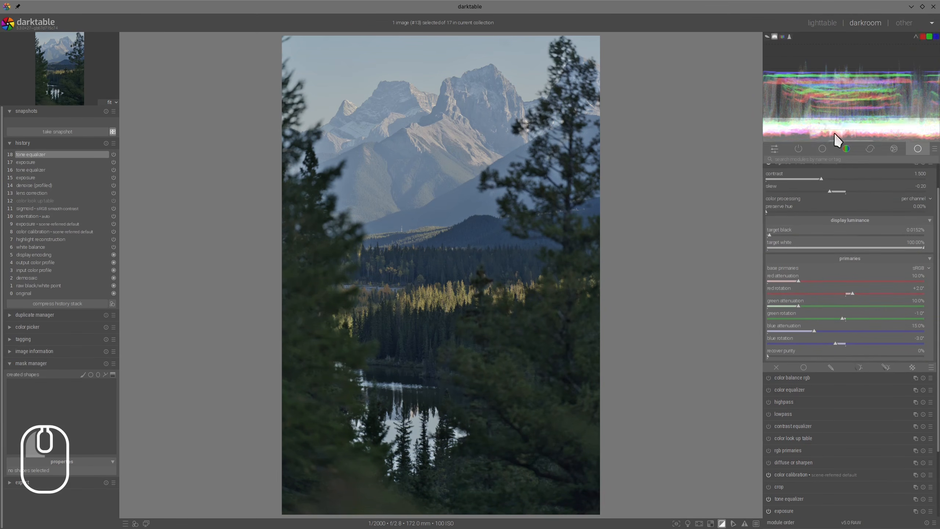
pyautogui.click(840, 177)
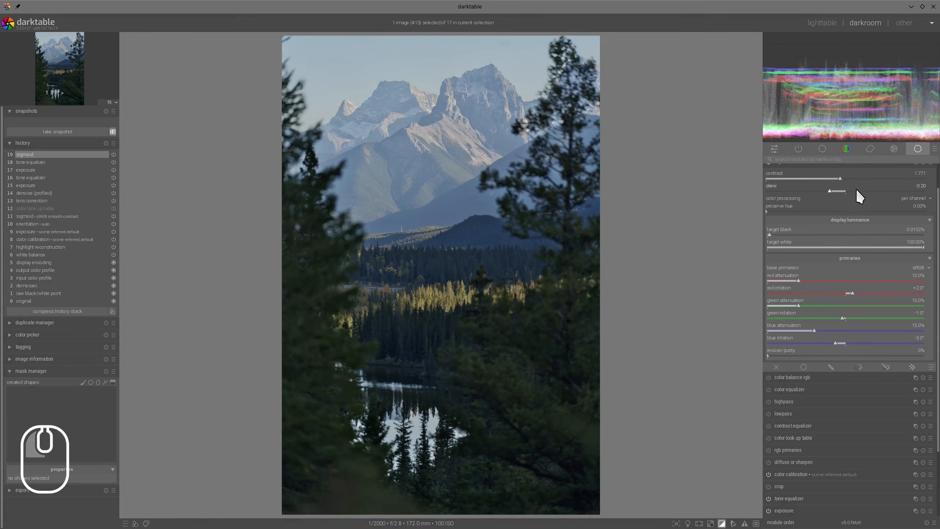
pyautogui.click(876, 187)
pyautogui.moveTo(878, 187); pyautogui.dragTo(899, 187)
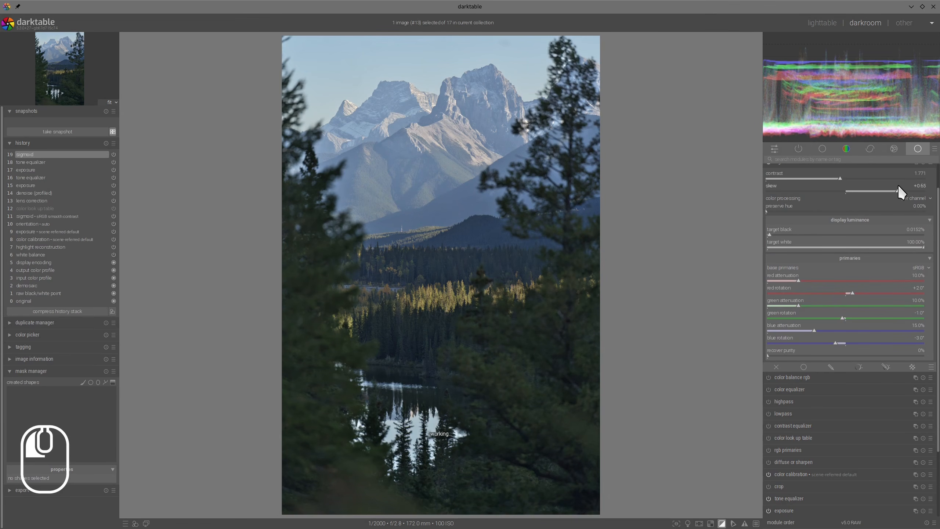
pyautogui.scroll(2, 844, 223)
pyautogui.click(802, 195)
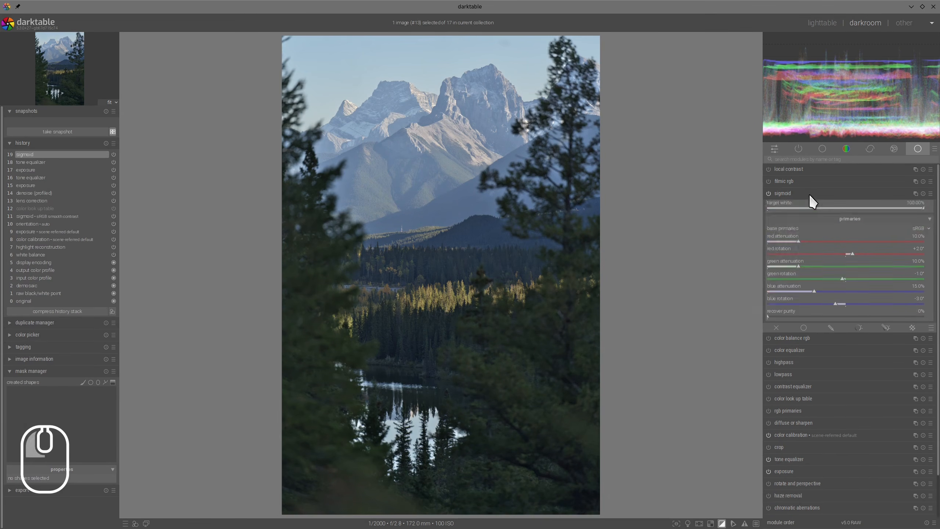
# In color balance rgb, set midtones saturation to +47.25%, global vibrance to +21.10%, shadows brilliance to -11.01% and highlights brilliance to +13.30%.
pyautogui.click(795, 206)
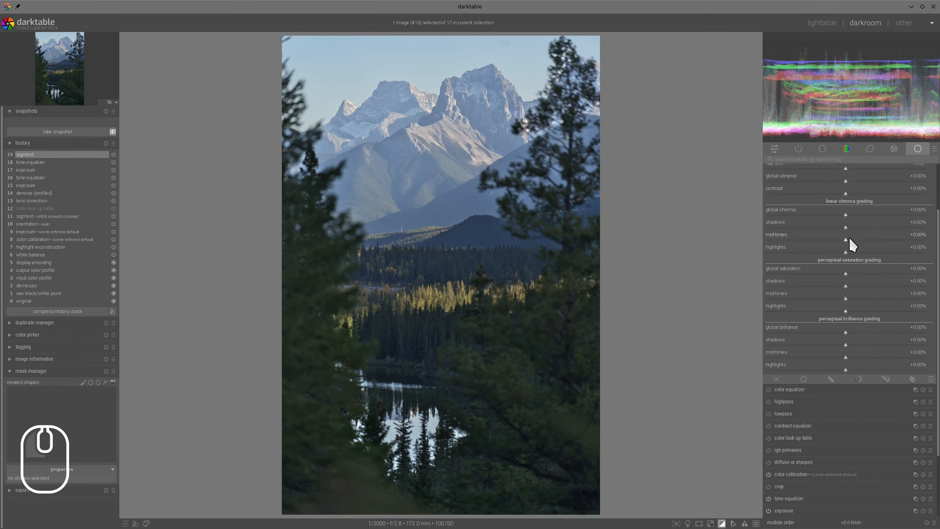
pyautogui.moveTo(855, 299); pyautogui.dragTo(883, 298)
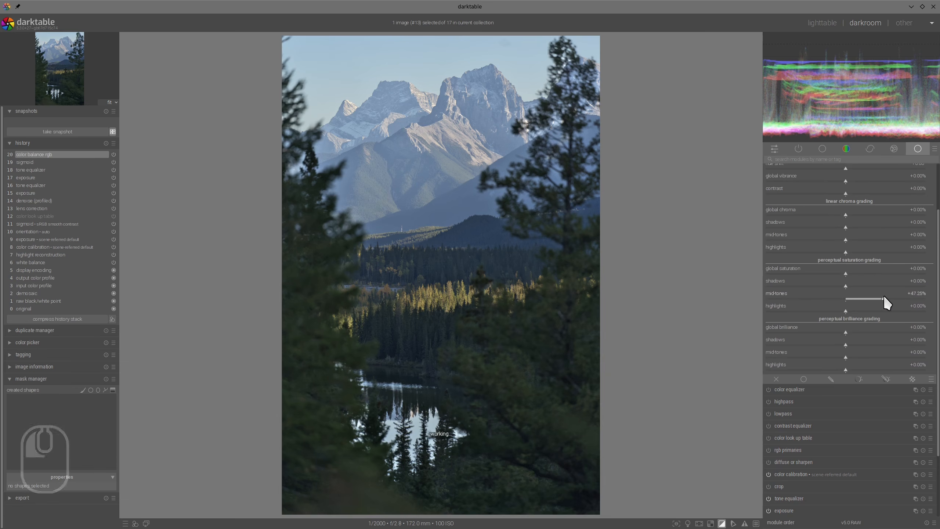
pyautogui.click(879, 181)
pyautogui.scroll(4, 880, 202)
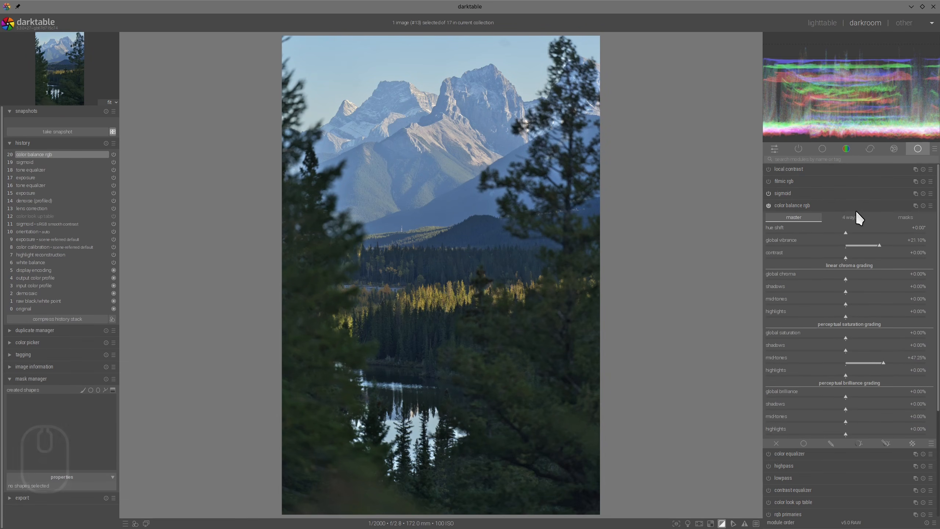
pyautogui.click(838, 408)
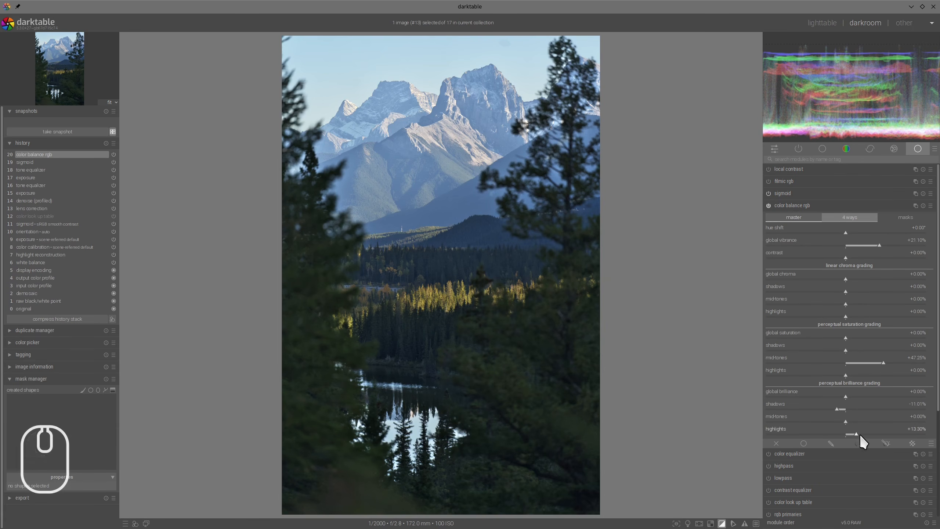
pyautogui.click(806, 210)
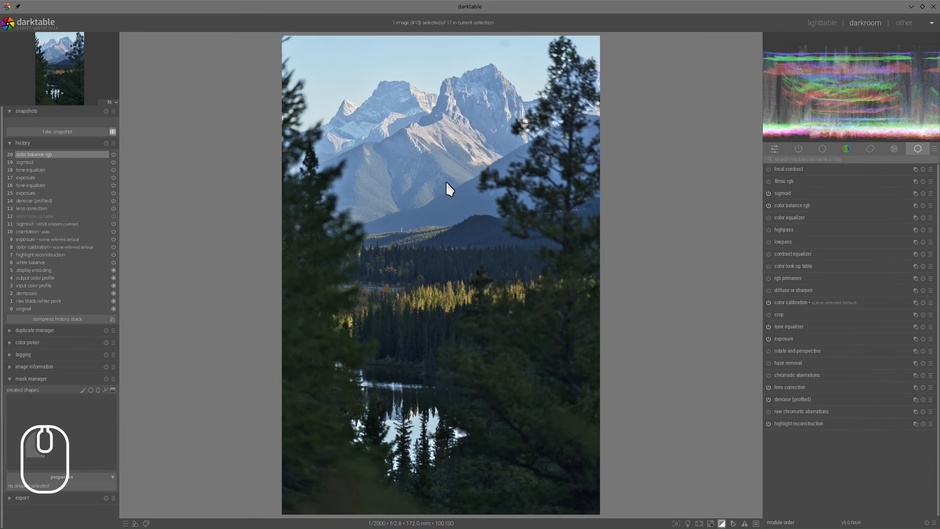
pyautogui.scroll(2, 445, 182)
pyautogui.scroll(-2, 445, 181)
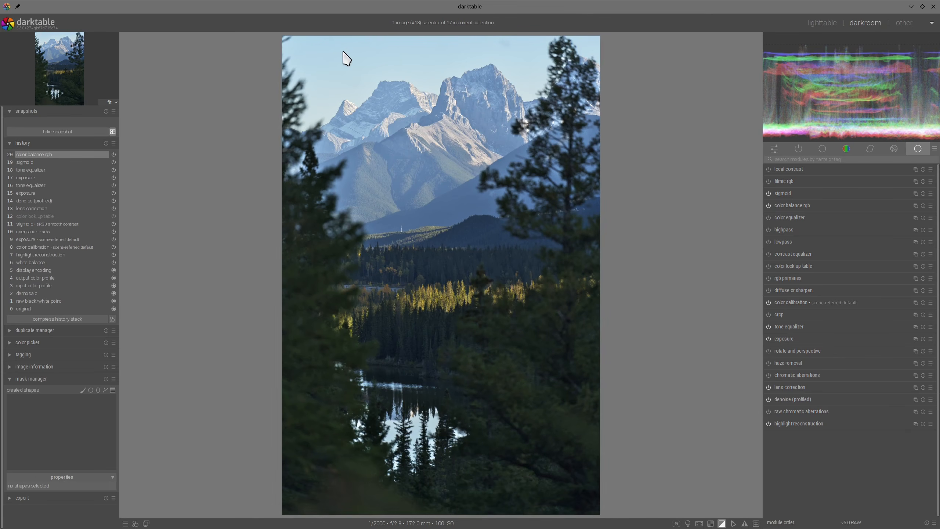
pyautogui.moveTo(342, 52)
pyautogui.mouseDown()
pyautogui.moveTo(587, 236)
pyautogui.moveTo(418, 57)
pyautogui.mouseUp()
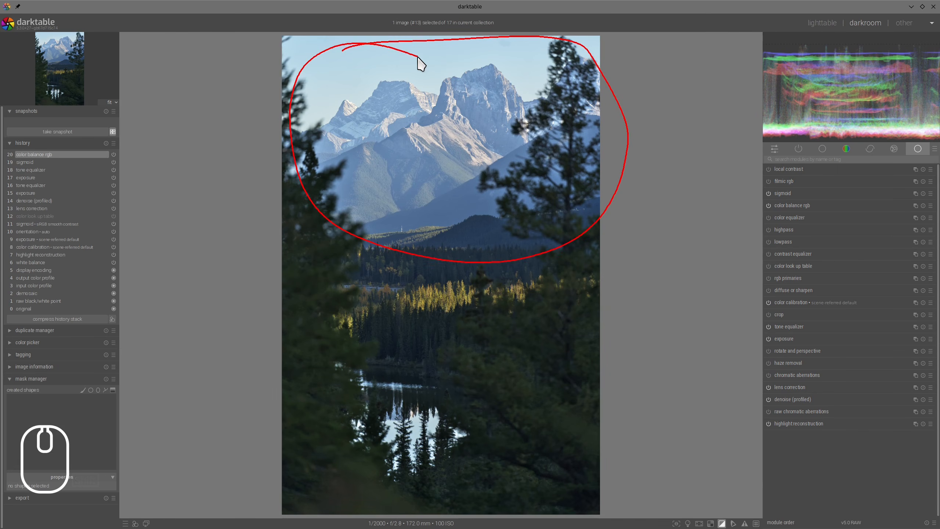
pyautogui.hotkey('alt', 'F11')
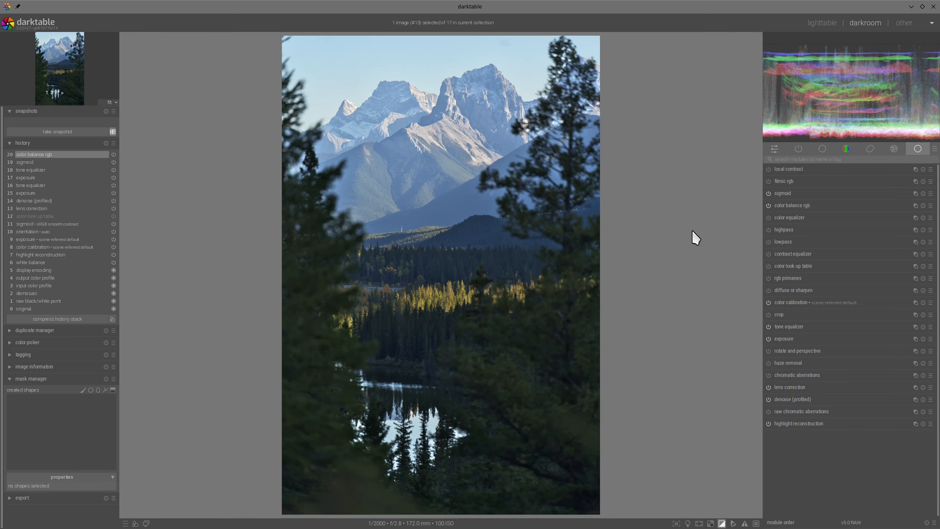
# Sample the sky near the mountain peaks and store it in the color look up table's middle grey patch #20.
pyautogui.click(799, 263)
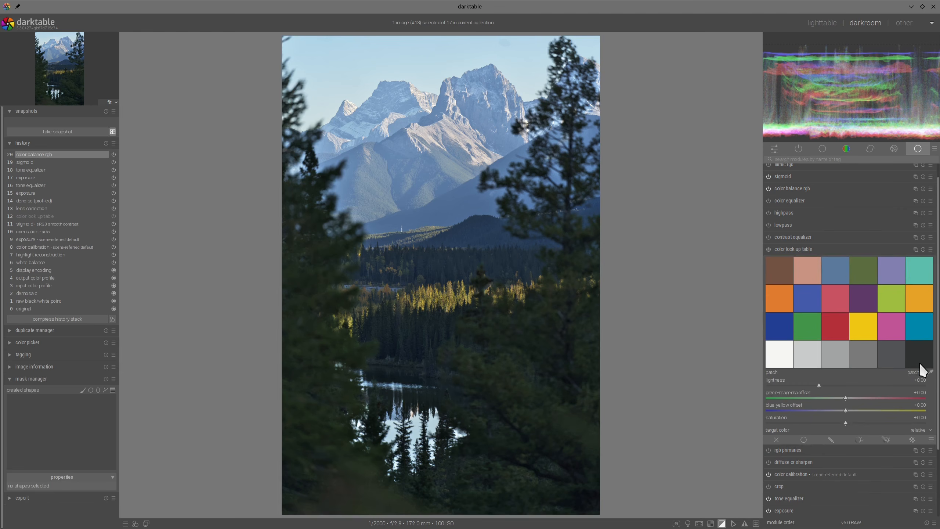
pyautogui.click(931, 372)
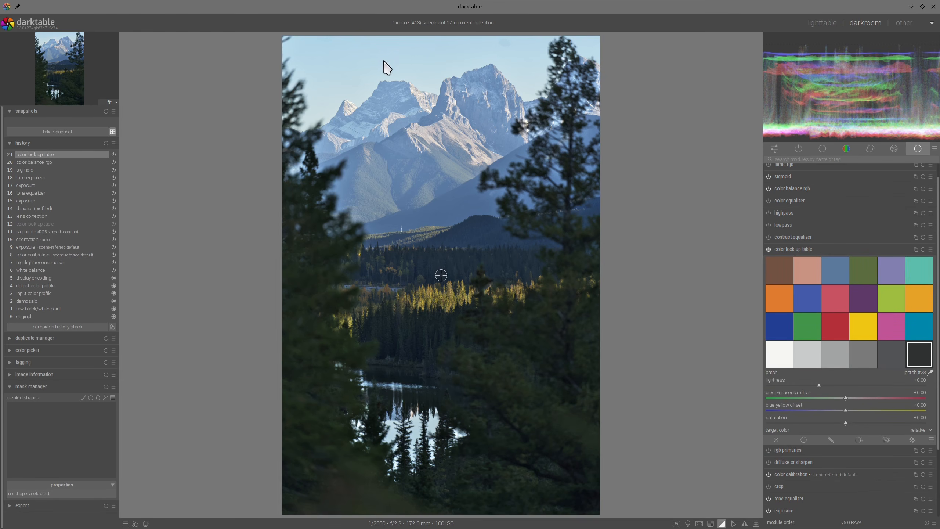
pyautogui.click(358, 92)
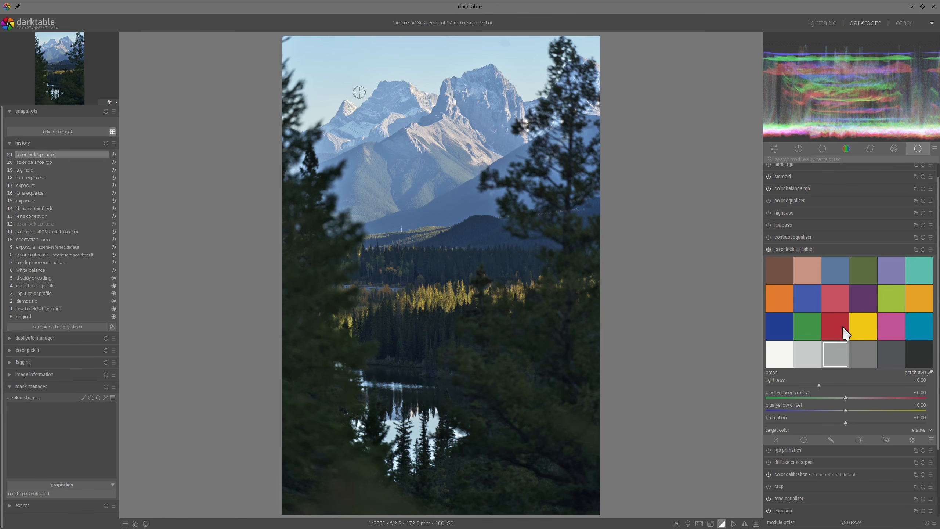
pyautogui.keyDown('shift'); pyautogui.click(835, 358); pyautogui.keyUp('shift')
pyautogui.keyDown('shift'); pyautogui.click(835, 356); pyautogui.keyUp('shift')
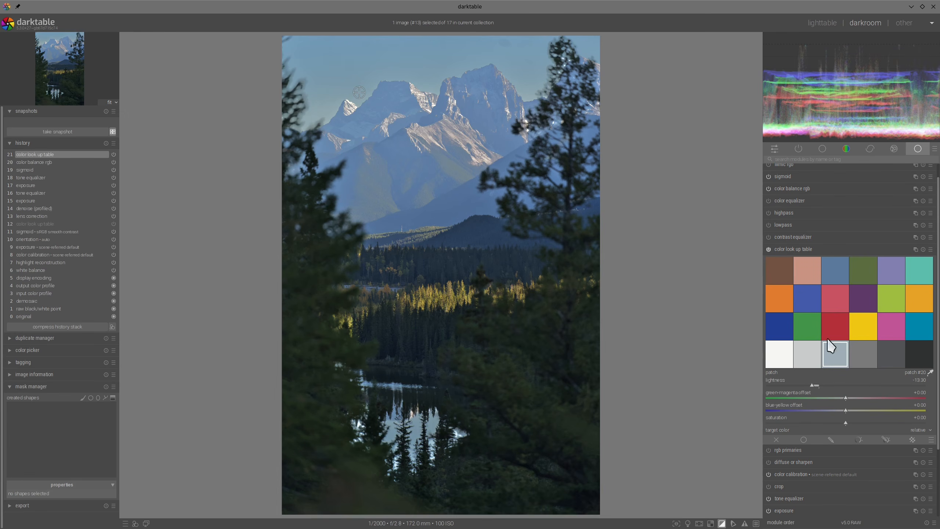
# Set the lightness of the sky patch #20 to about -9.86.
pyautogui.scroll(3, 813, 384)
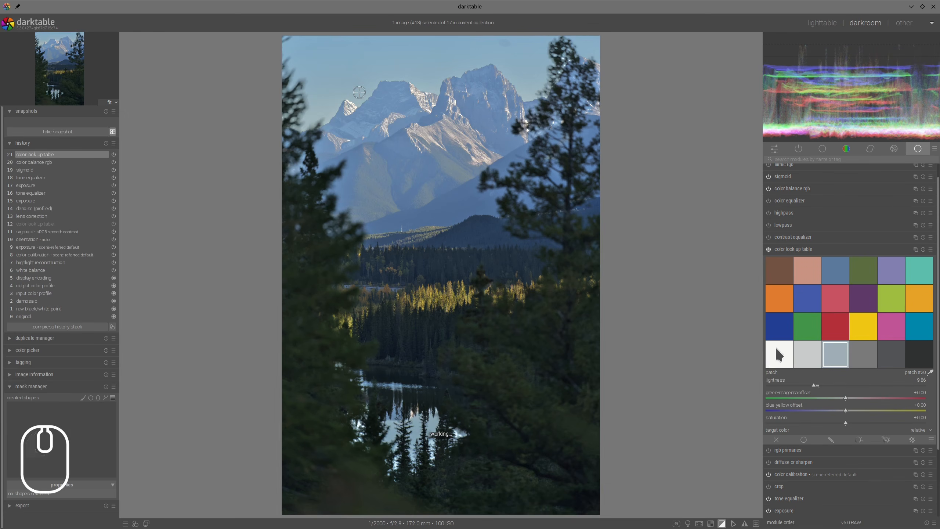
pyautogui.scroll(1, 427, 189)
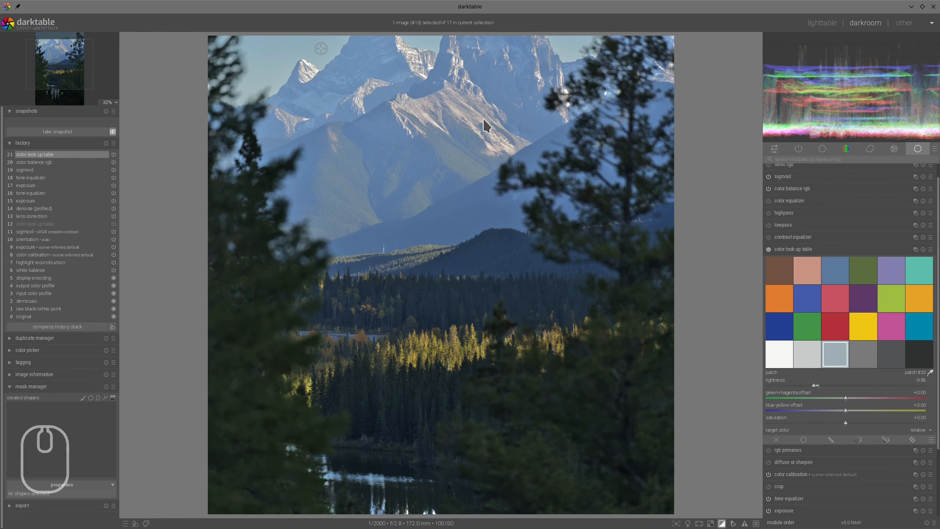
pyautogui.scroll(-1, 473, 112)
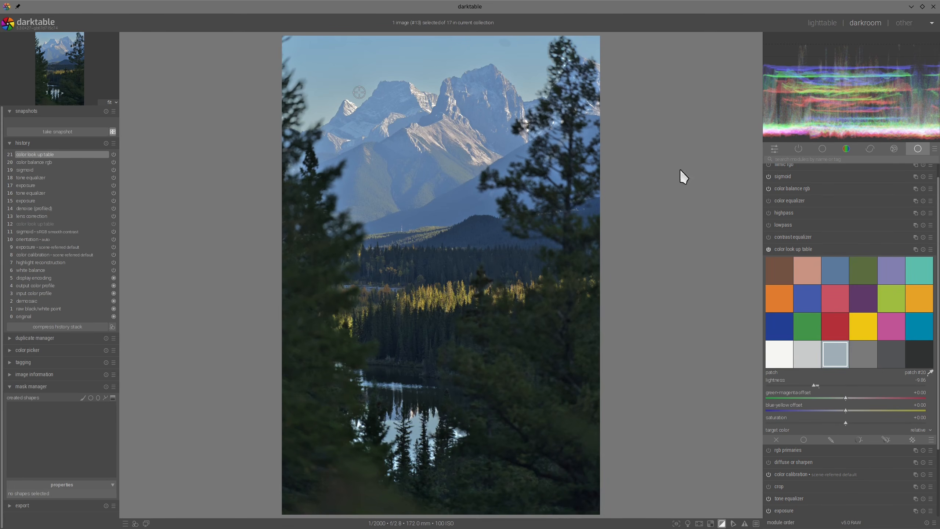
# Sample the shaded mountain rock into the blue patch #2 and set its lightness to about -11.93.
pyautogui.click(506, 141)
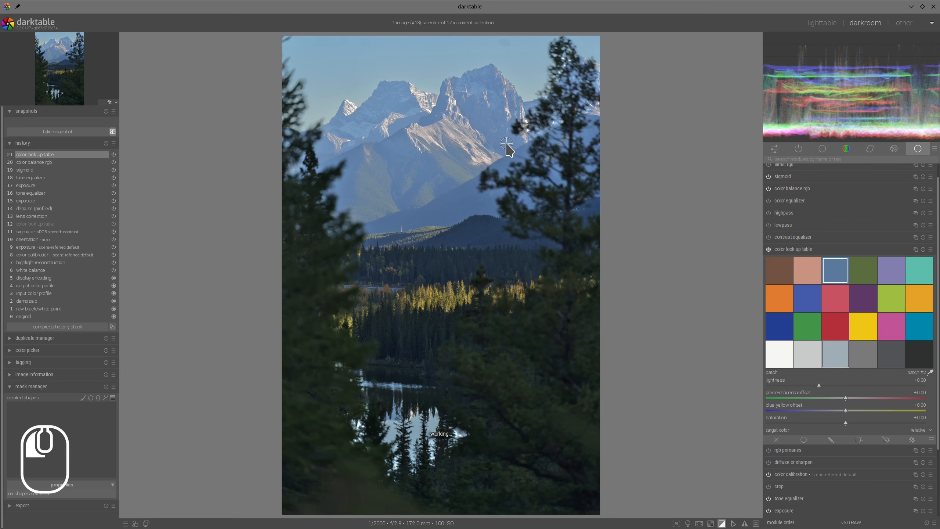
pyautogui.keyDown('shift'); pyautogui.click(835, 270); pyautogui.keyUp('shift')
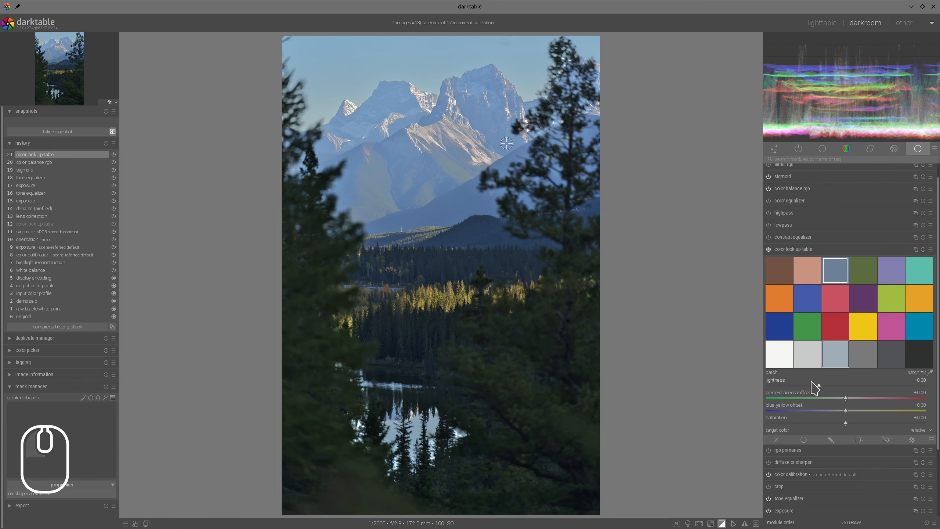
pyautogui.click(813, 385)
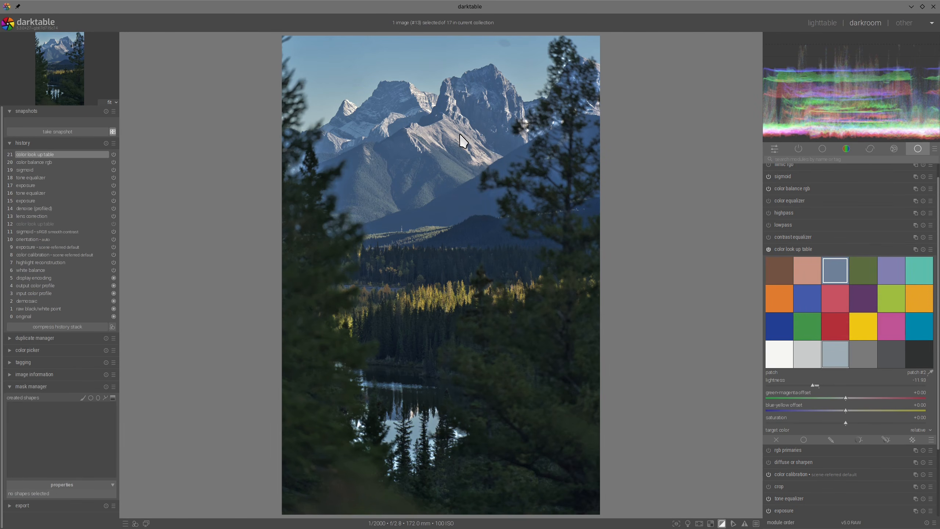
# Sample the sunlit mountain slope and store it in the color look up table's light grey patch #19.
pyautogui.scroll(2, 463, 140)
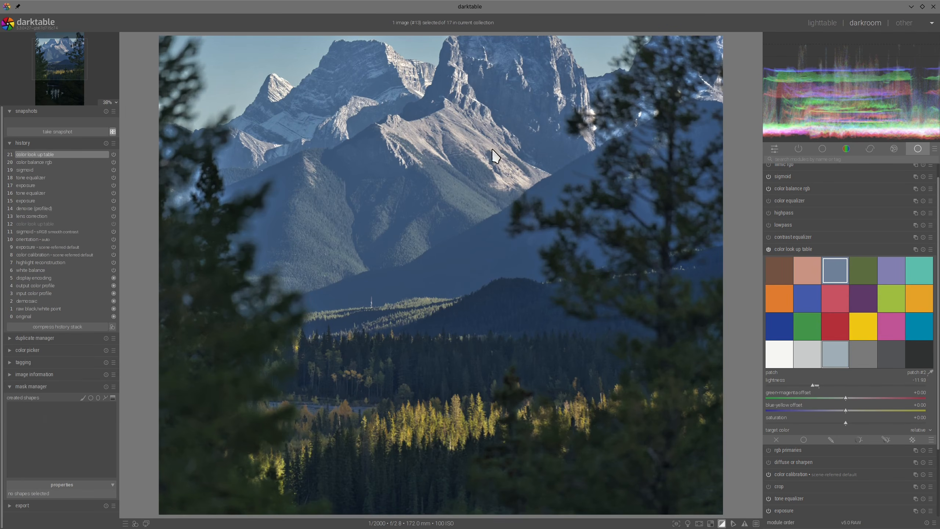
pyautogui.click(930, 371)
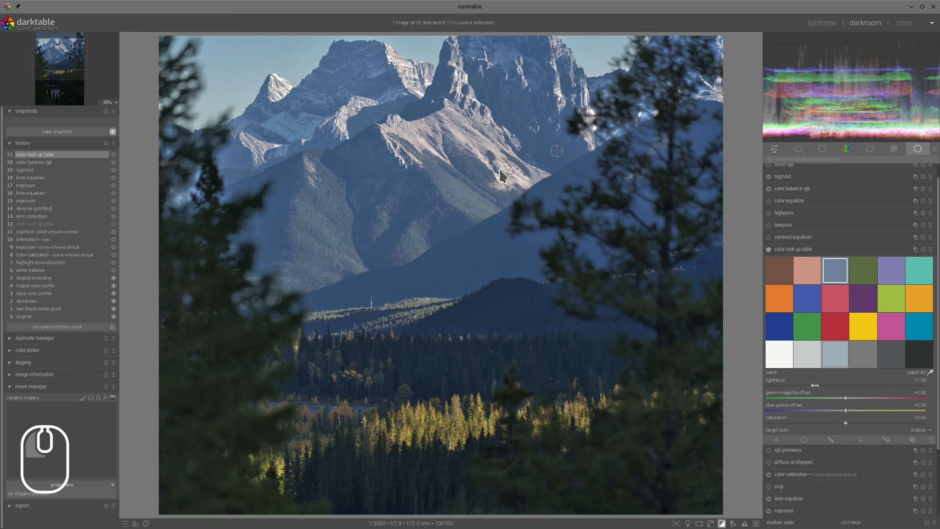
pyautogui.click(461, 139)
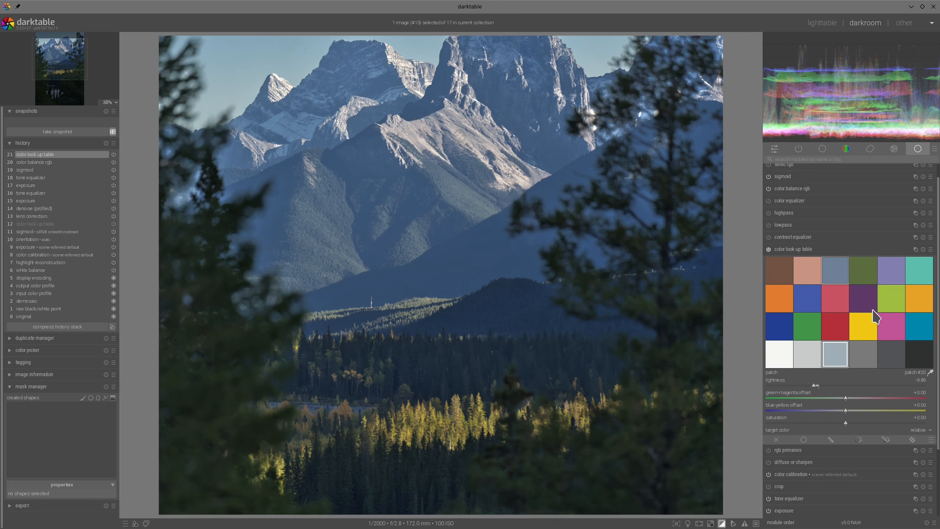
pyautogui.keyDown('shift'); pyautogui.click(805, 353); pyautogui.keyUp('shift')
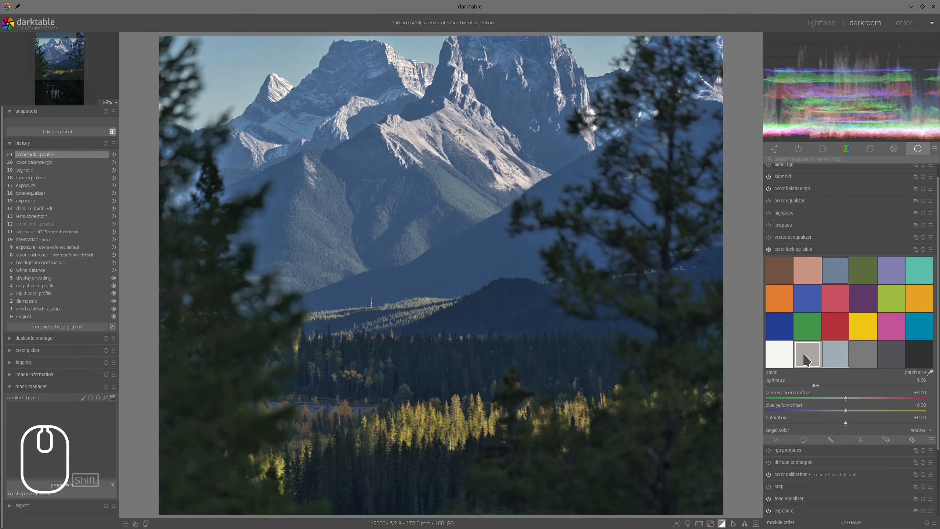
# Reset the lightness of the sunlit rock patch #19 and set it to about -6.42.
pyautogui.doubleClick(805, 358)
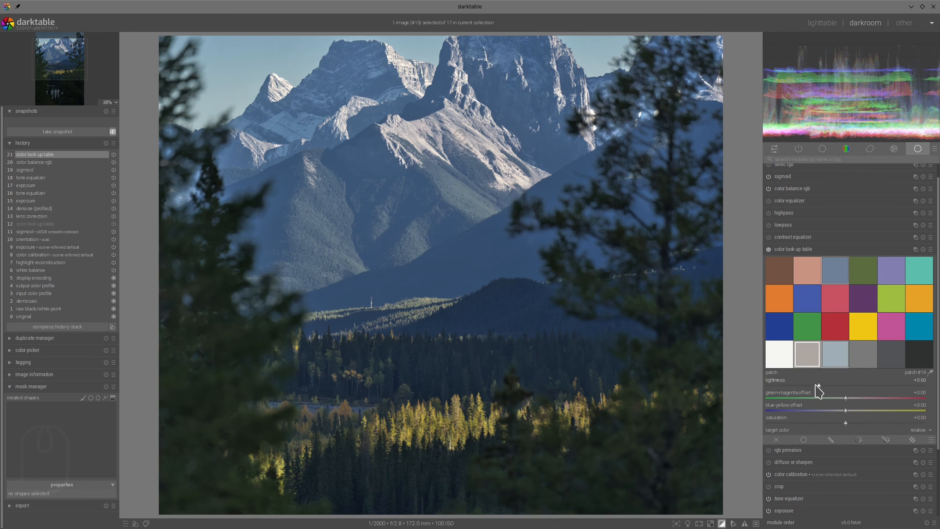
pyautogui.scroll(-3, 816, 385)
pyautogui.scroll(-1, 640, 288)
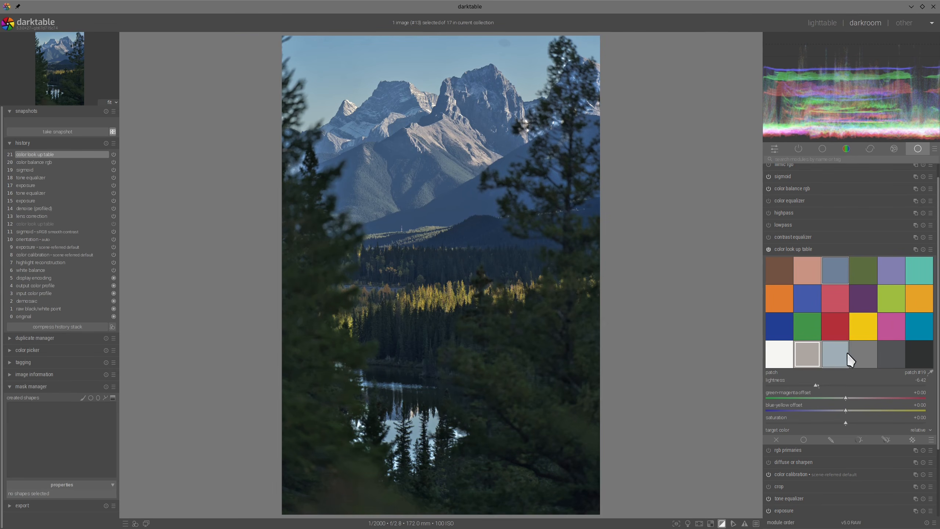
# Set the saturation of sky patch #20 to about +3.52 and of shaded rock patch #2 to about +3.94.
pyautogui.click(836, 354)
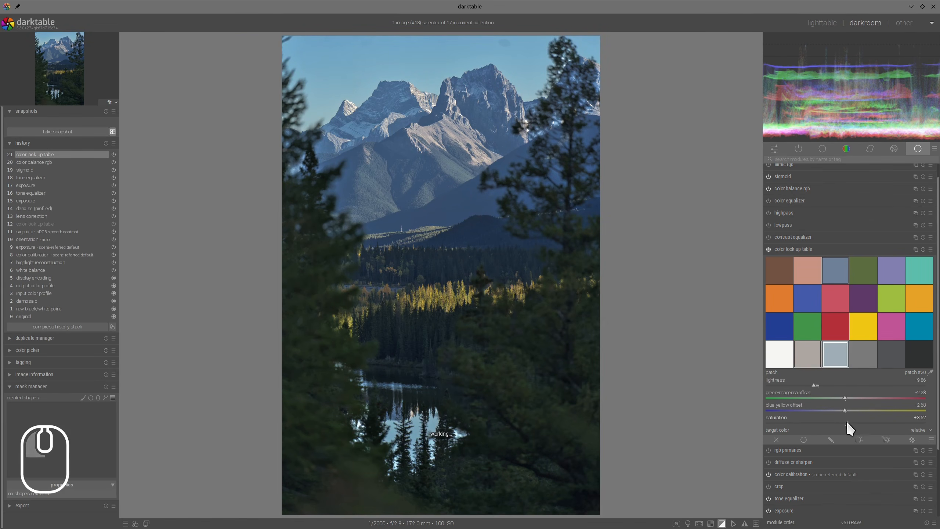
pyautogui.click(834, 273)
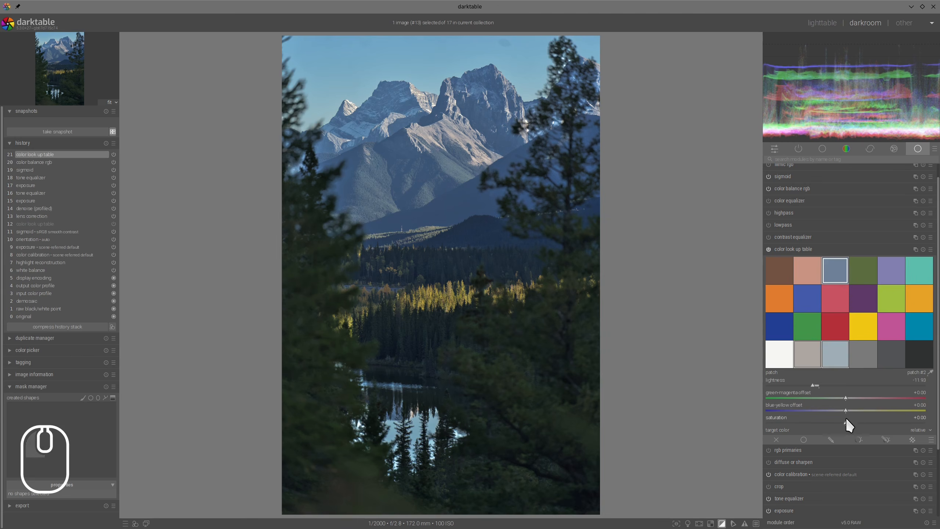
pyautogui.moveTo(846, 420); pyautogui.dragTo(847, 423)
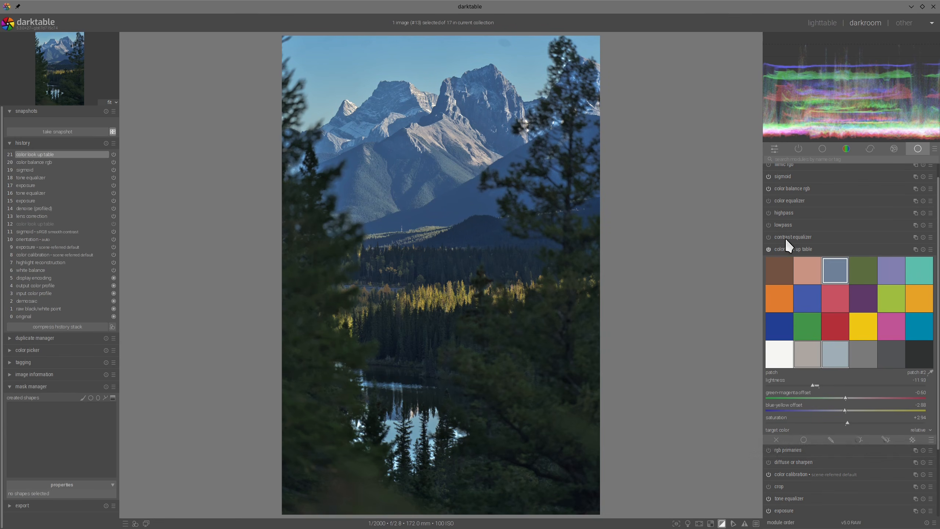
pyautogui.click(788, 249)
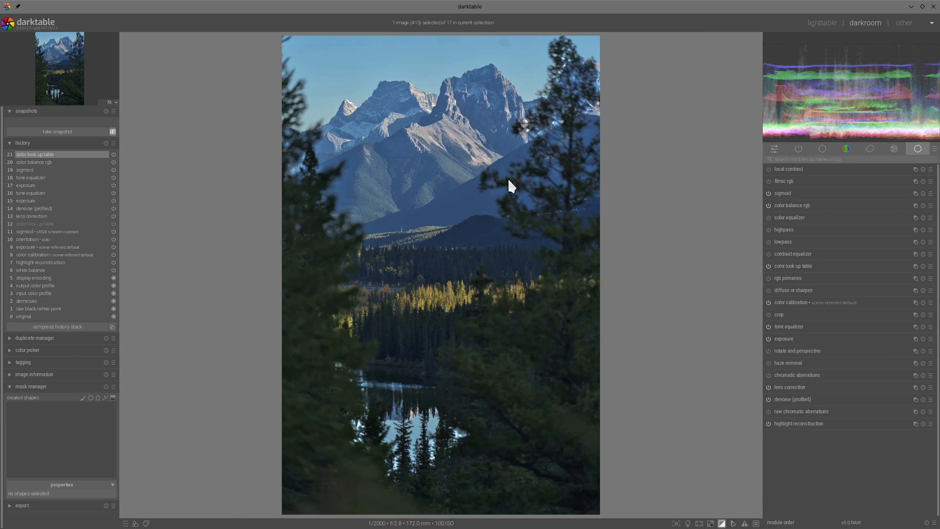
# Toggle the color look up table off and on to compare its effect on the mountains and sky.
pyautogui.scroll(-1, 538, 195)
pyautogui.moveTo(768, 301); pyautogui.dragTo(769, 263)
pyautogui.click(767, 265)
pyautogui.click(767, 265)
pyautogui.scroll(1, 461, 146)
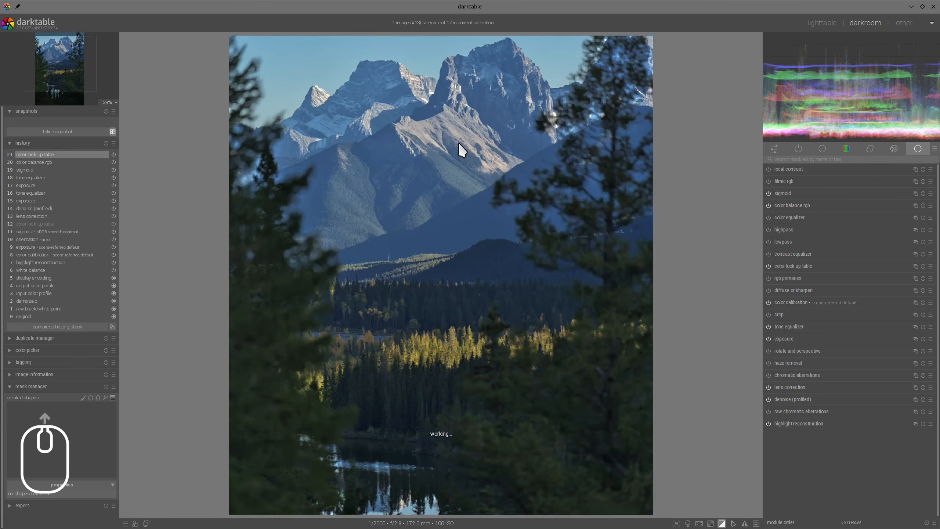
pyautogui.scroll(-1, 460, 146)
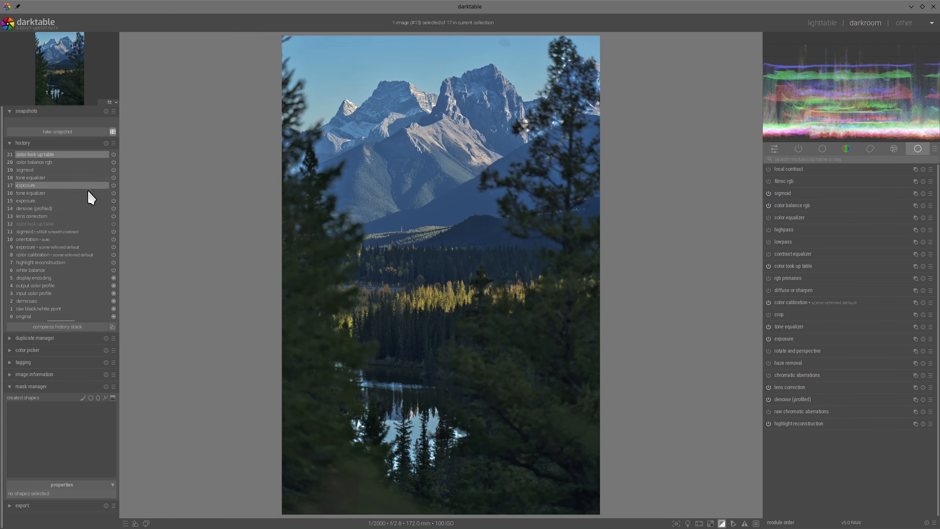
# Take a snapshot of the lens correction history state and compare it side by side with the finished color look up table edit.
pyautogui.click(46, 215)
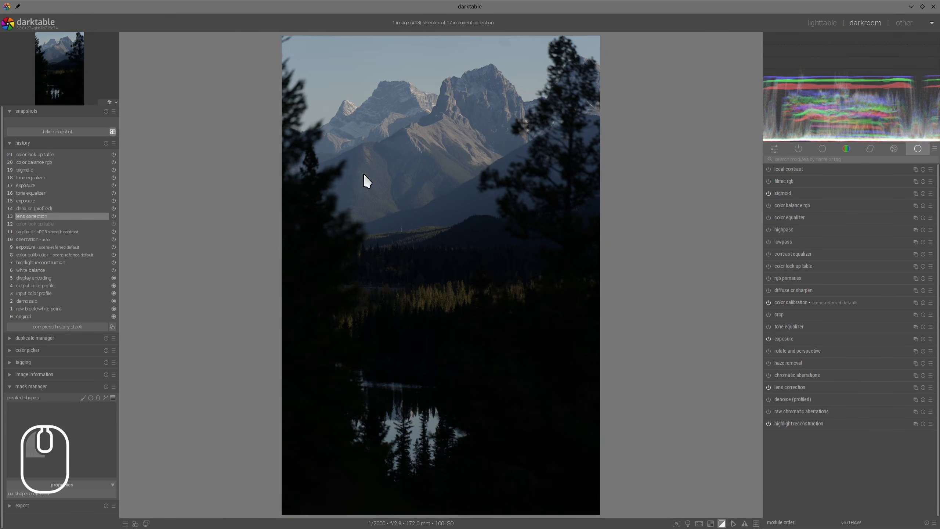
pyautogui.click(36, 131)
pyautogui.click(49, 122)
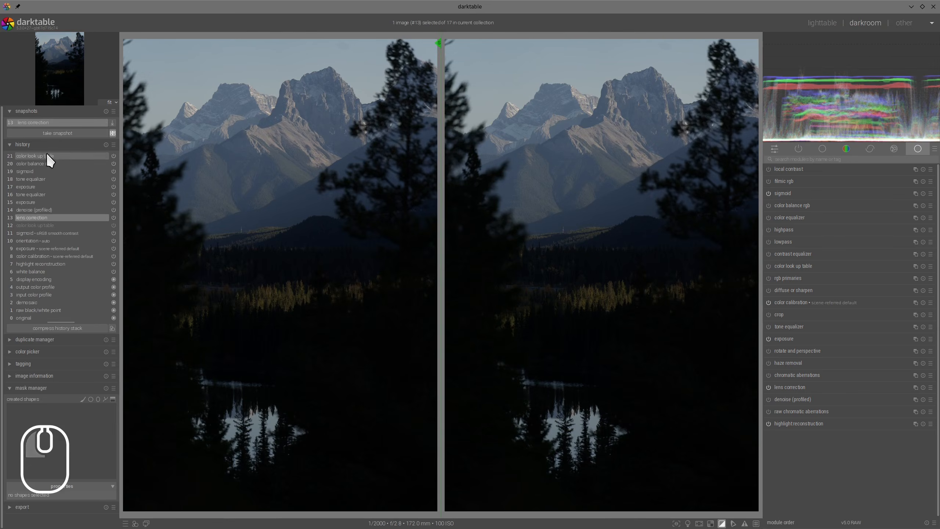
pyautogui.click(46, 155)
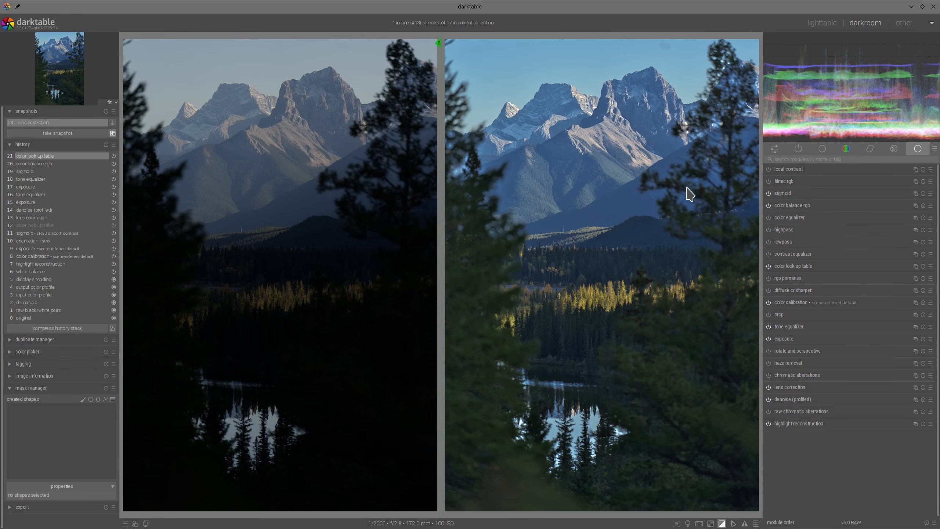
# Close the snapshot comparison and open the desert dune photo of the person carrying a pink board.
pyautogui.click(110, 118)
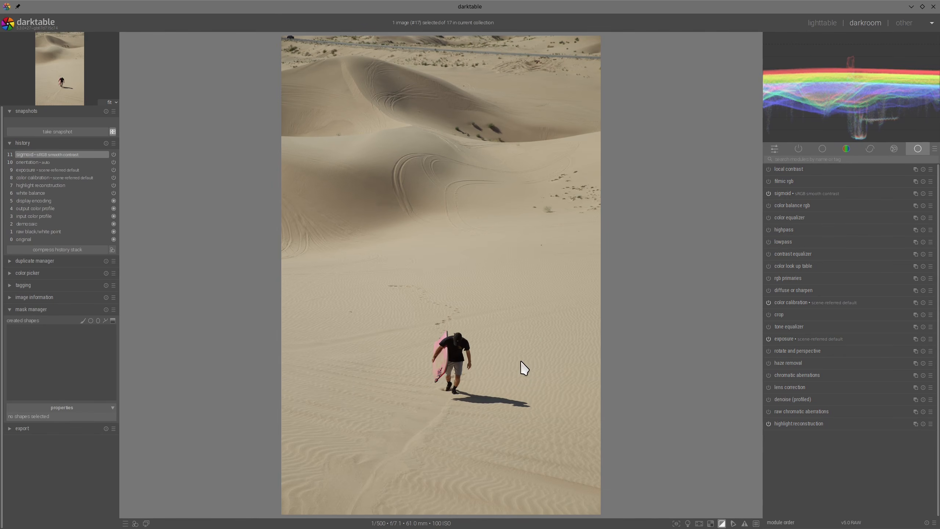
pyautogui.scroll(2, 520, 364)
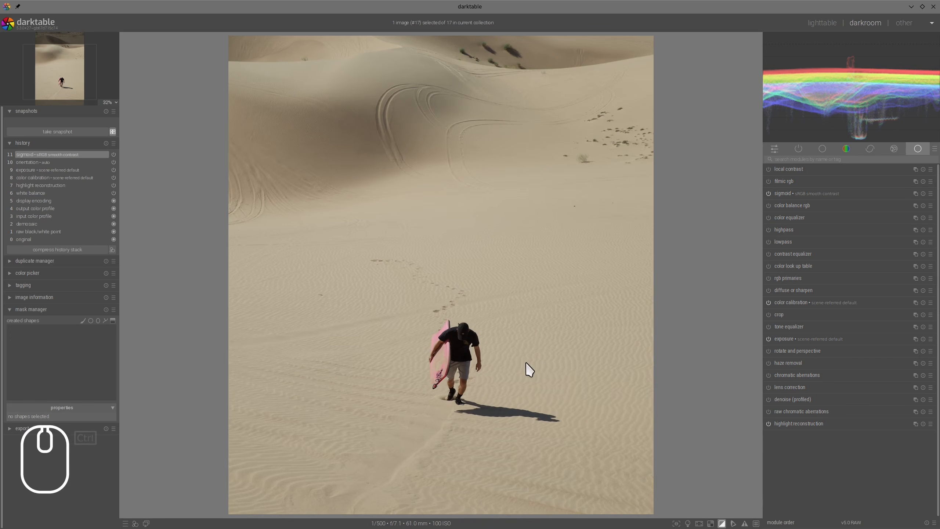
# Enable lens correction and profiled denoising for the dune photo, keeping the default denoise settings.
pyautogui.scroll(-2, 541, 362)
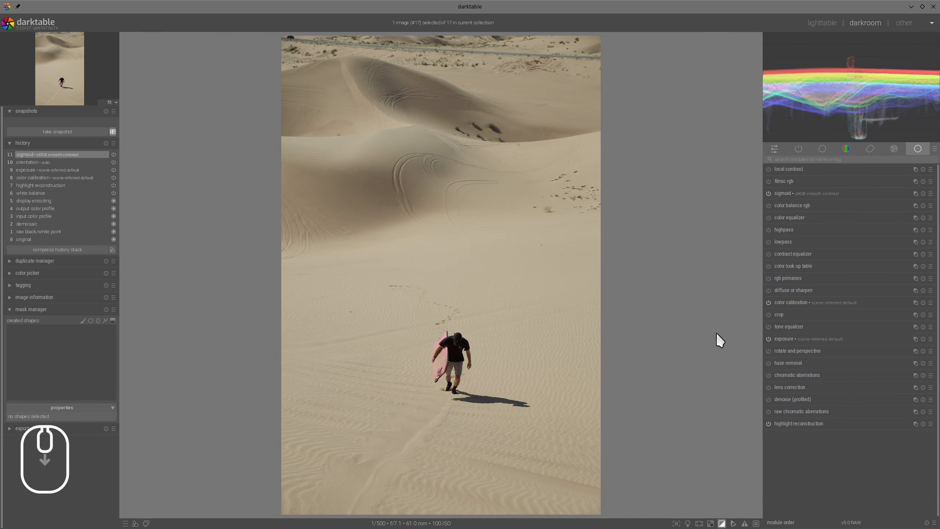
pyautogui.click(768, 387)
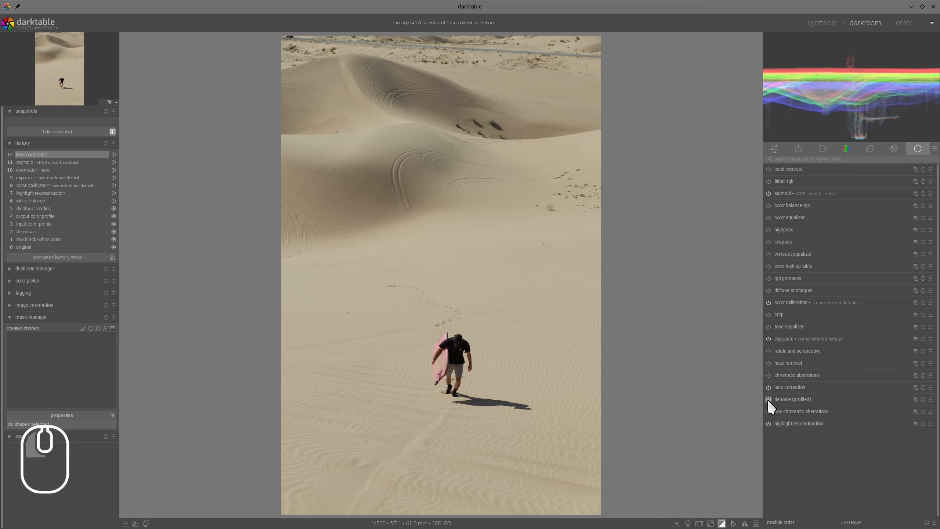
pyautogui.click(768, 399)
pyautogui.click(782, 398)
pyautogui.scroll(-4, 848, 426)
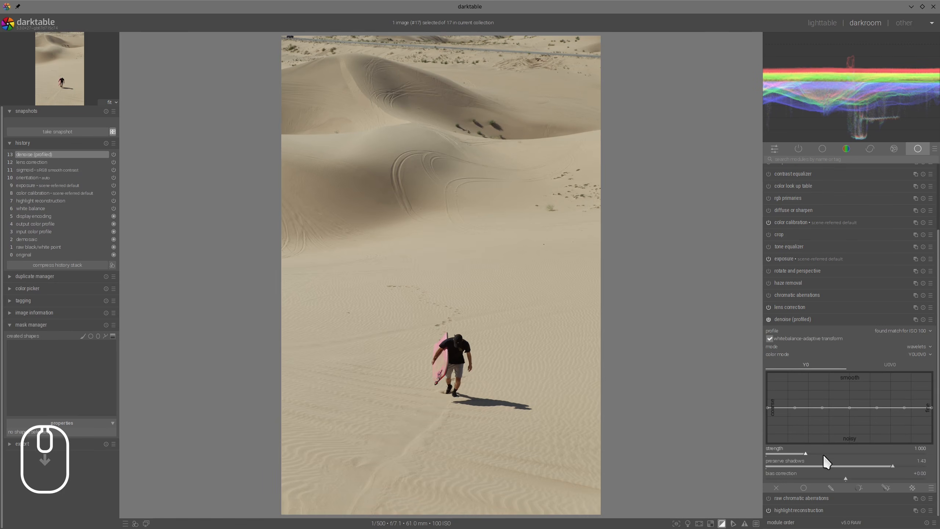
pyautogui.click(828, 320)
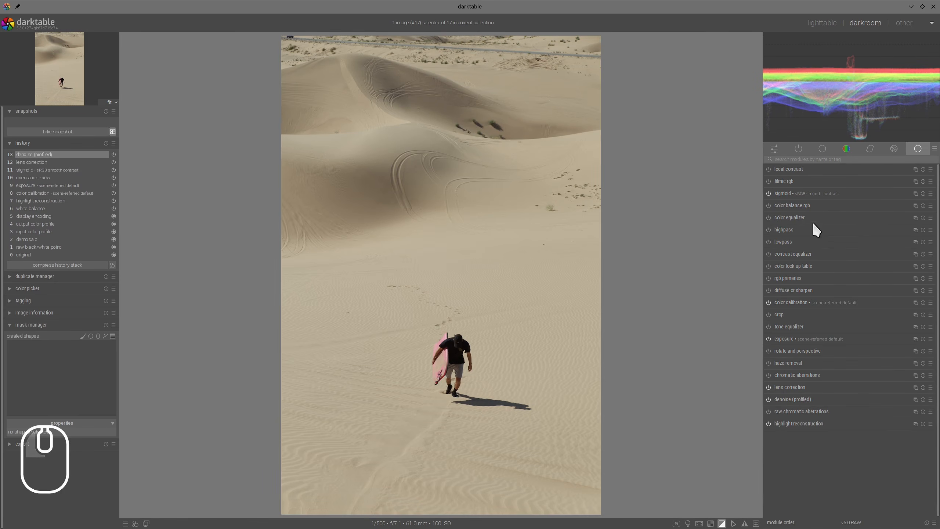
# Set the sigmoid contrast to about 1.834 and increase the sigmoid skew.
pyautogui.click(775, 193)
pyautogui.moveTo(854, 188)
pyautogui.mouseDown()
pyautogui.moveTo(865, 187)
pyautogui.moveTo(844, 177)
pyautogui.mouseUp()
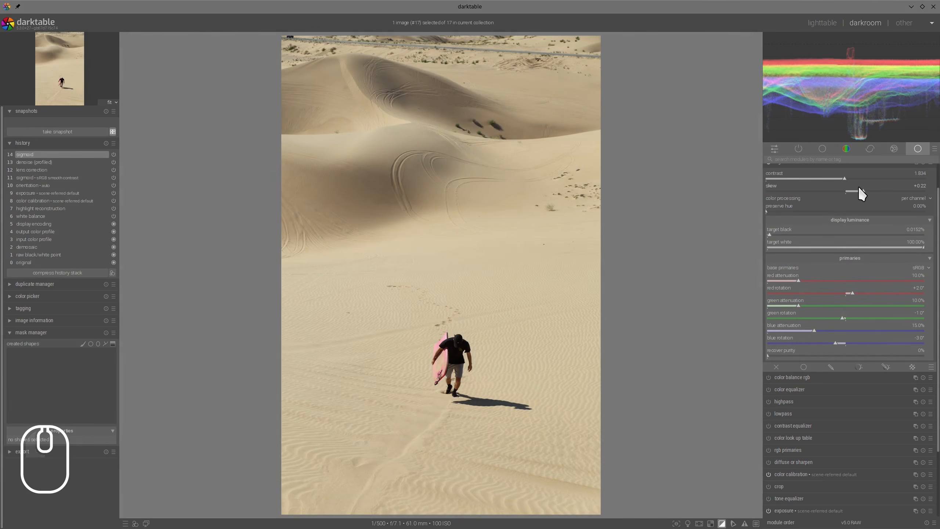
pyautogui.scroll(2, 851, 201)
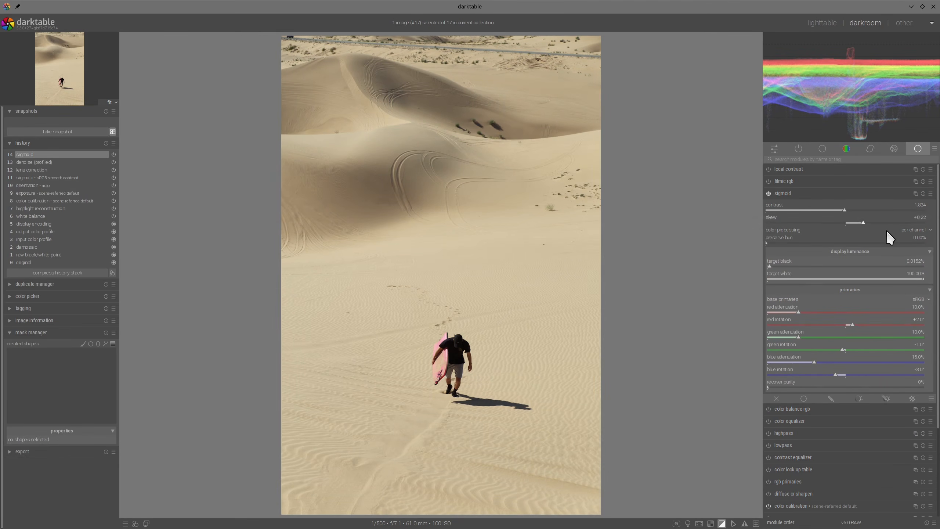
pyautogui.moveTo(865, 219); pyautogui.dragTo(871, 219)
pyautogui.click(808, 189)
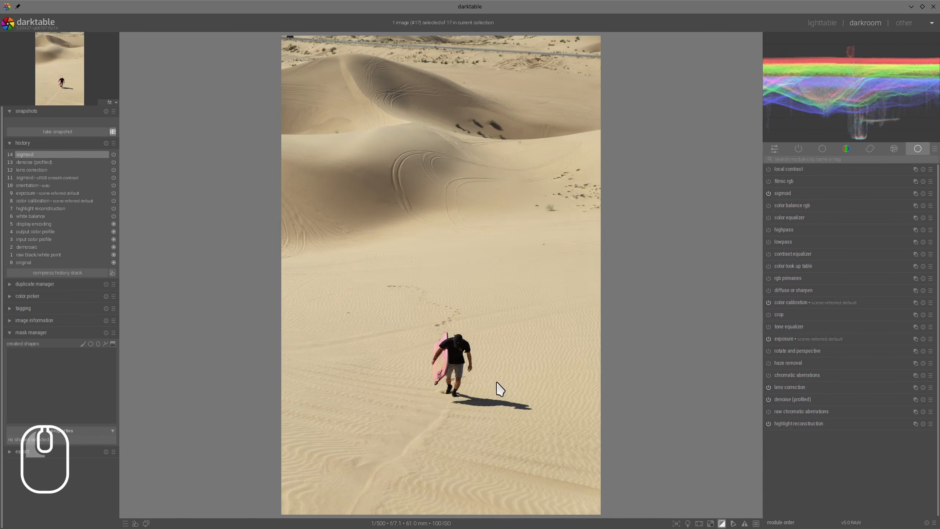
# Sample the sand beside the walking person for the color look up table and store that color in patch #1.
pyautogui.scroll(3, 504, 389)
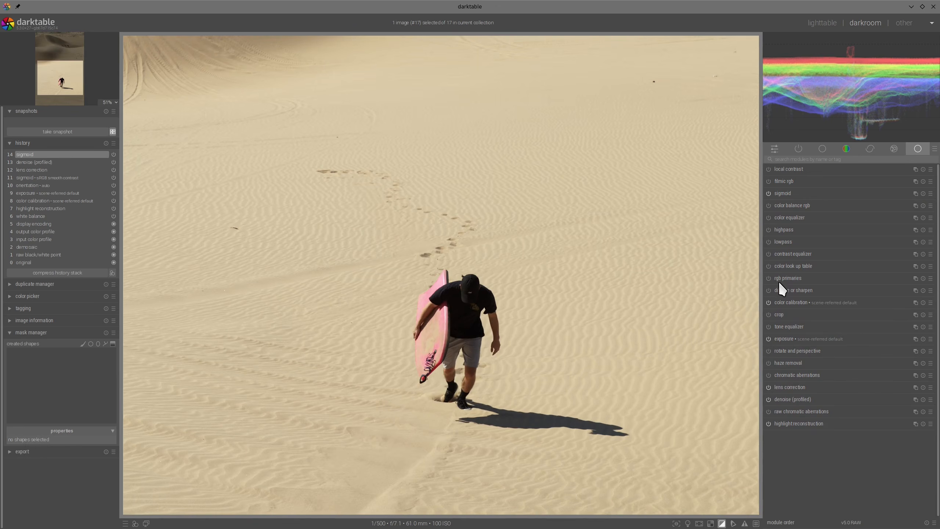
pyautogui.click(794, 270)
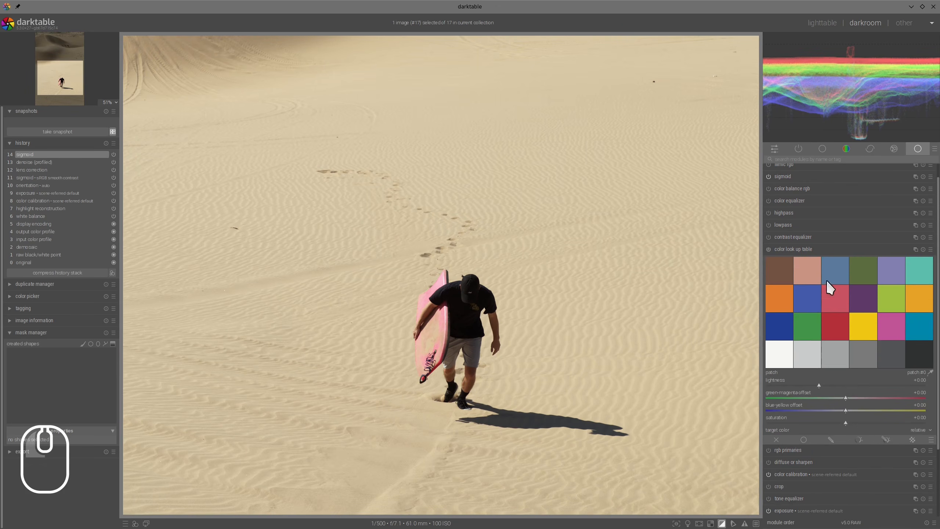
pyautogui.scroll(1, 847, 387)
pyautogui.click(931, 389)
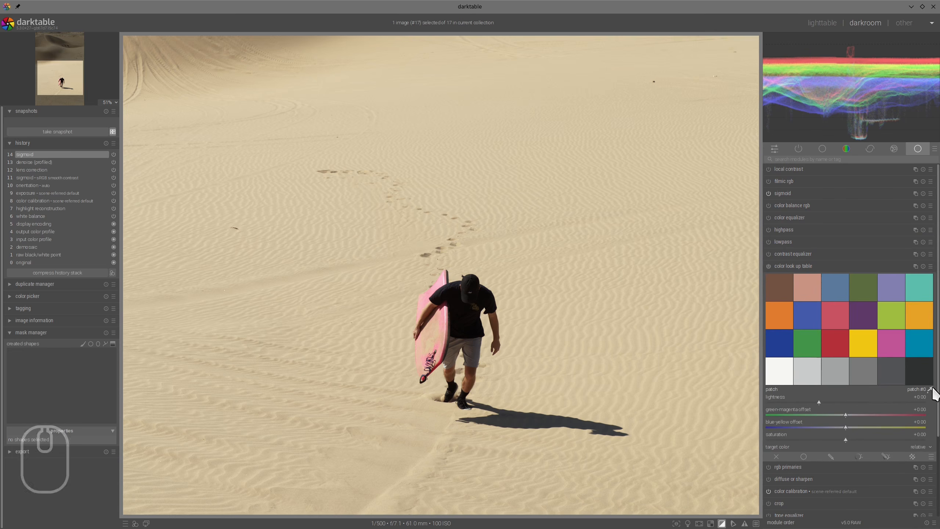
pyautogui.scroll(3, 544, 301)
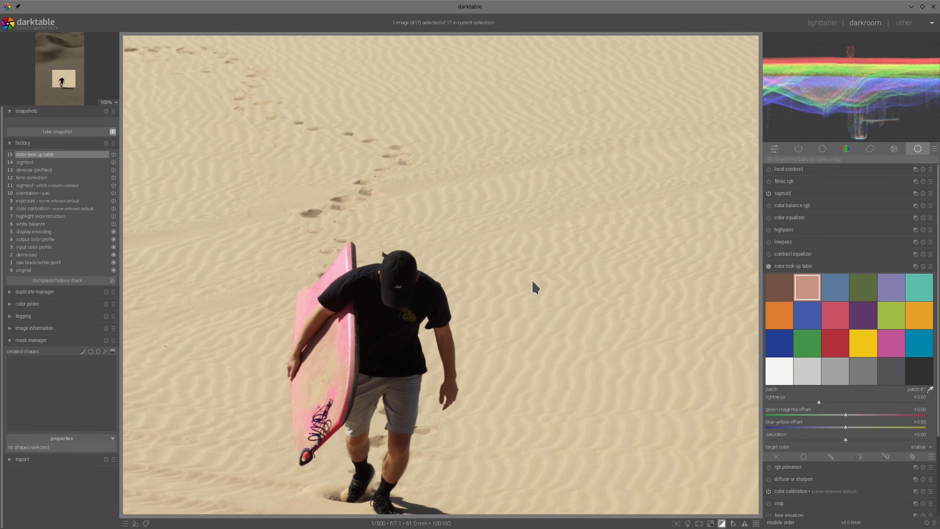
pyautogui.click(516, 279)
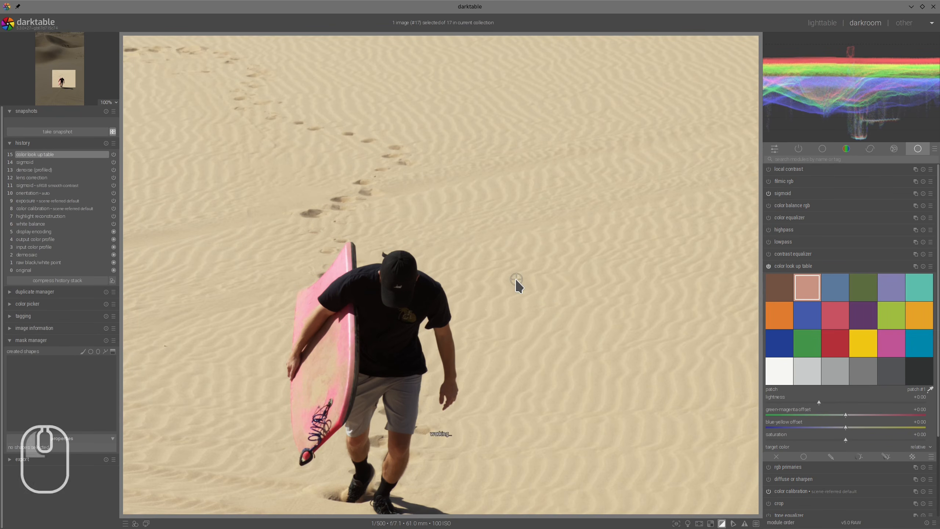
pyautogui.keyDown('shift'); pyautogui.click(809, 286); pyautogui.keyUp('shift')
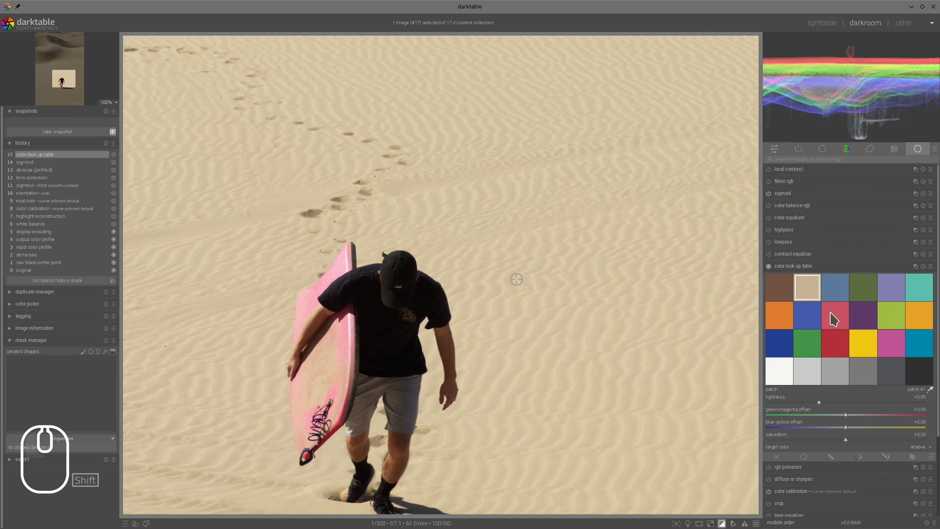
# Set the lightness of sand patch #1 to about -7.11.
pyautogui.click(801, 287)
pyautogui.scroll(-2, 816, 402)
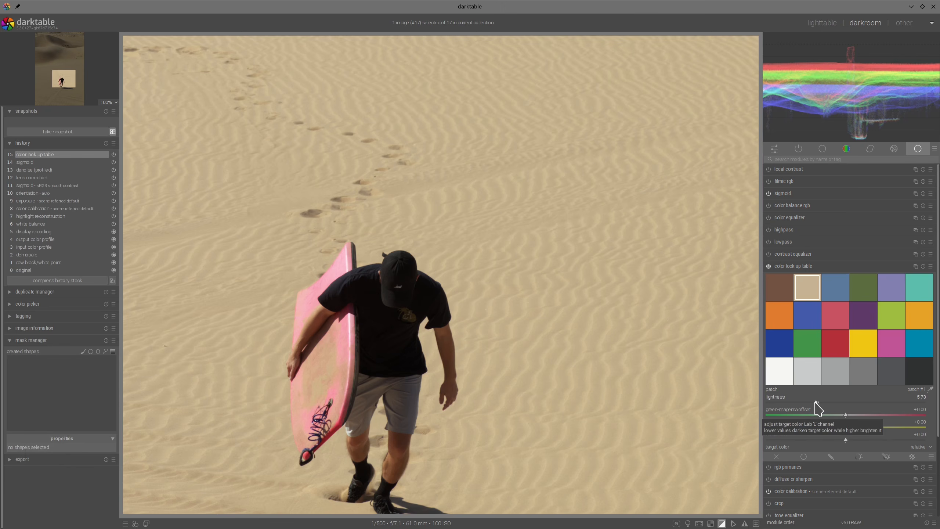
pyautogui.scroll(-1, 816, 402)
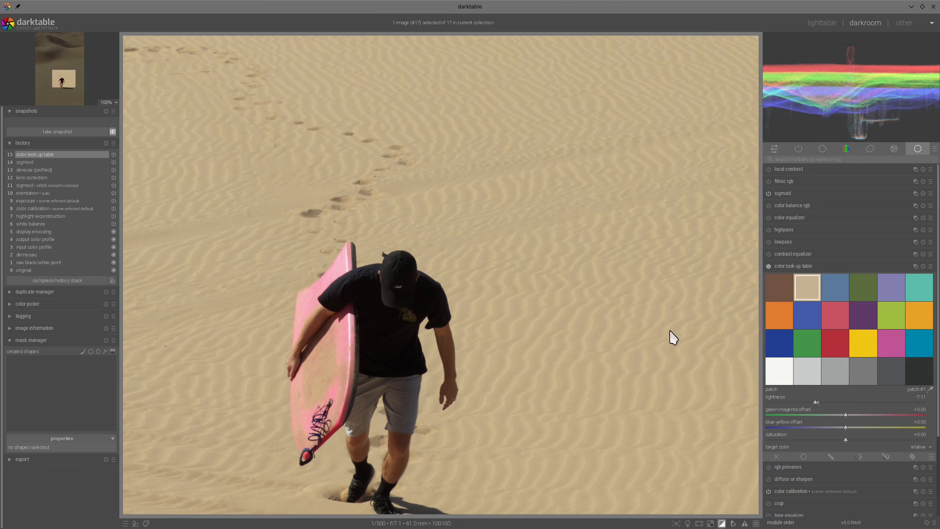
# Sample a second sand tone, store it in patch #19, and set that patch's lightness to about -10.55.
pyautogui.moveTo(568, 325); pyautogui.dragTo(556, 321)
pyautogui.click(929, 388)
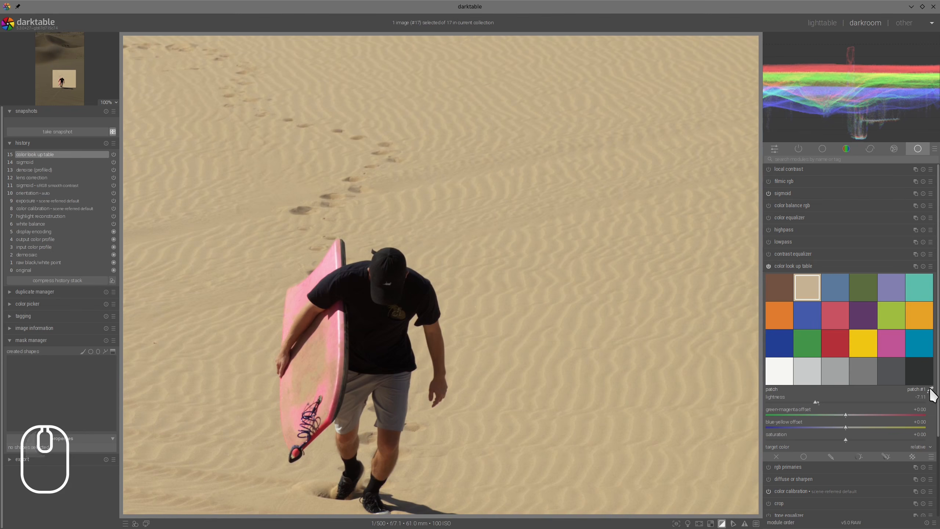
pyautogui.click(529, 260)
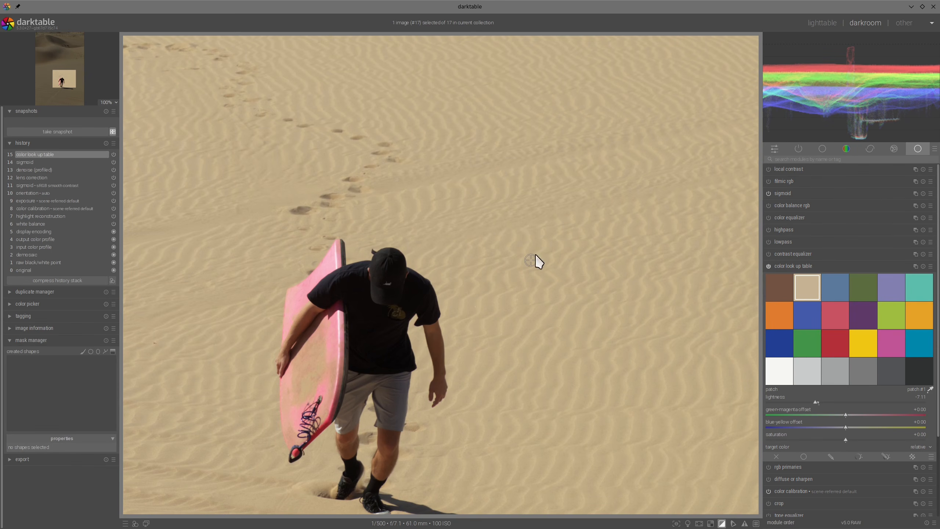
pyautogui.keyDown('shift'); pyautogui.click(809, 374); pyautogui.keyUp('shift')
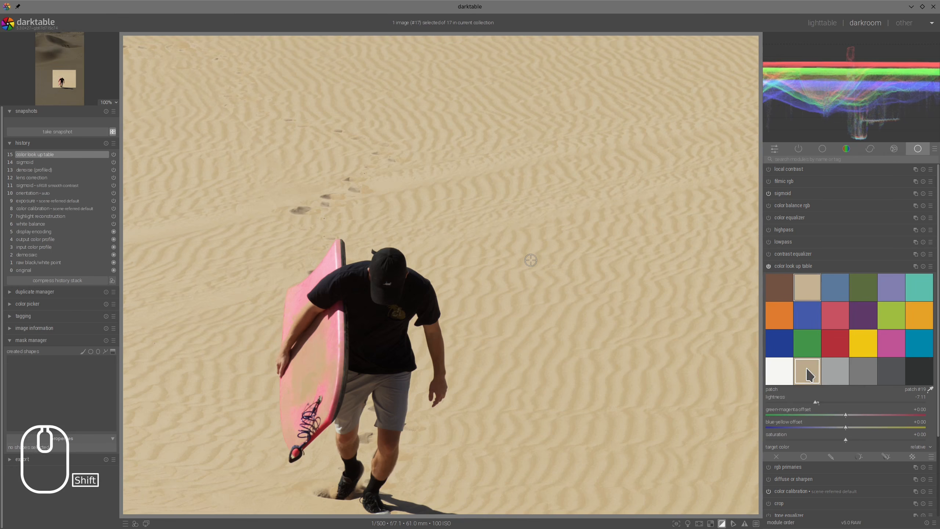
pyautogui.click(807, 369)
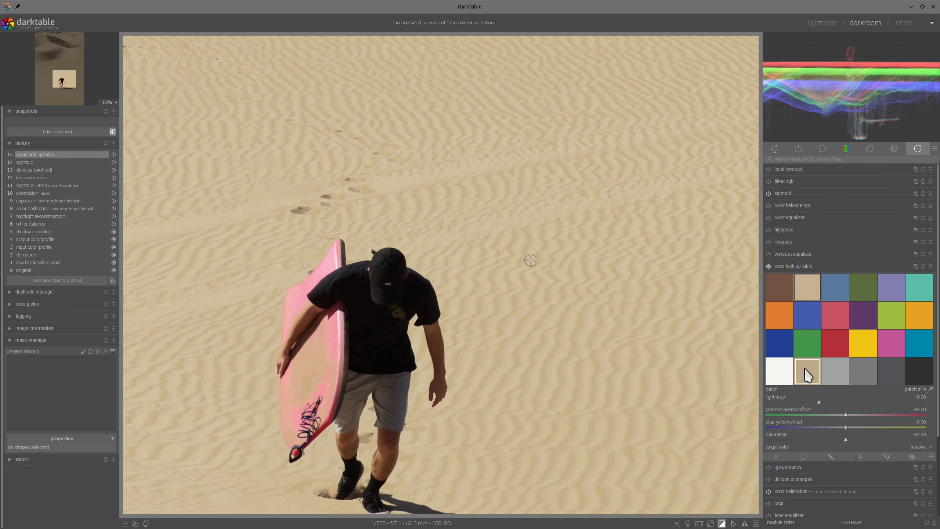
pyautogui.click(813, 400)
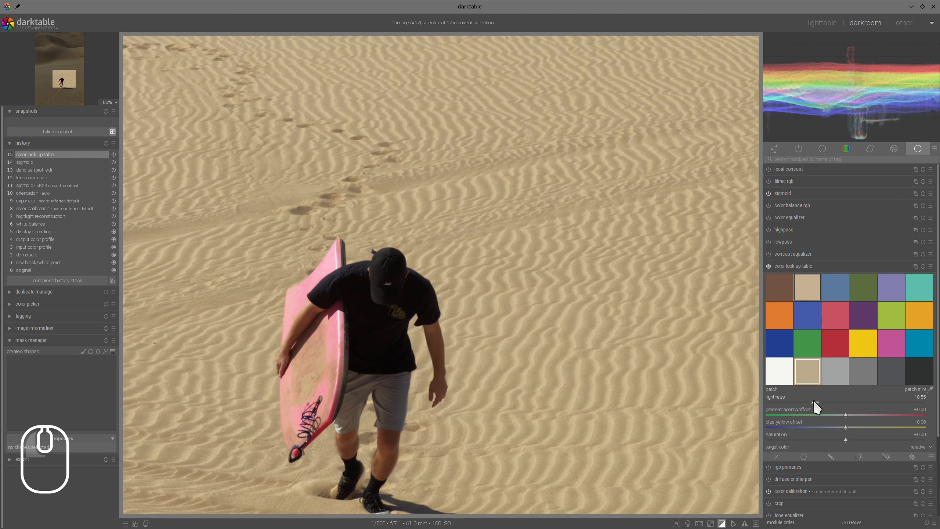
# Toggle the color look up table off and on to compare its effect on the sand ripples.
pyautogui.click(768, 267)
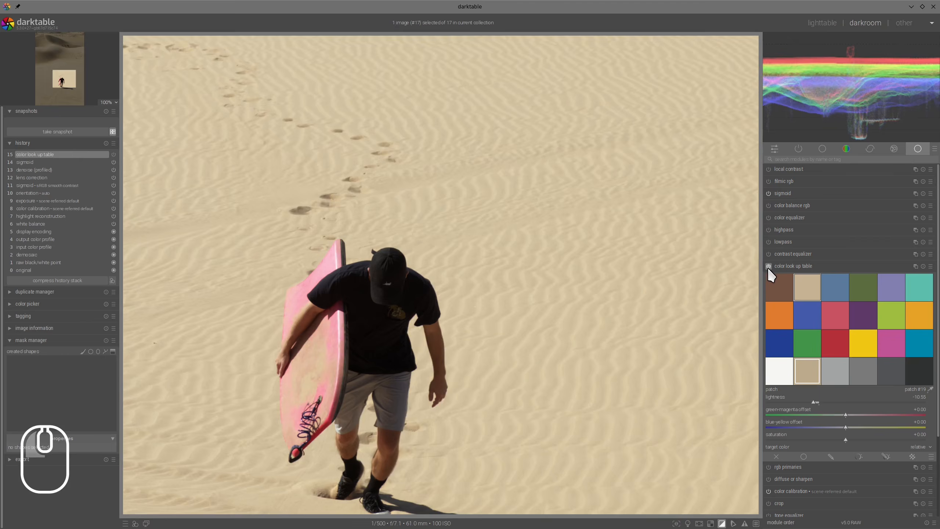
pyautogui.click(768, 267)
pyautogui.click(767, 266)
pyautogui.click(768, 266)
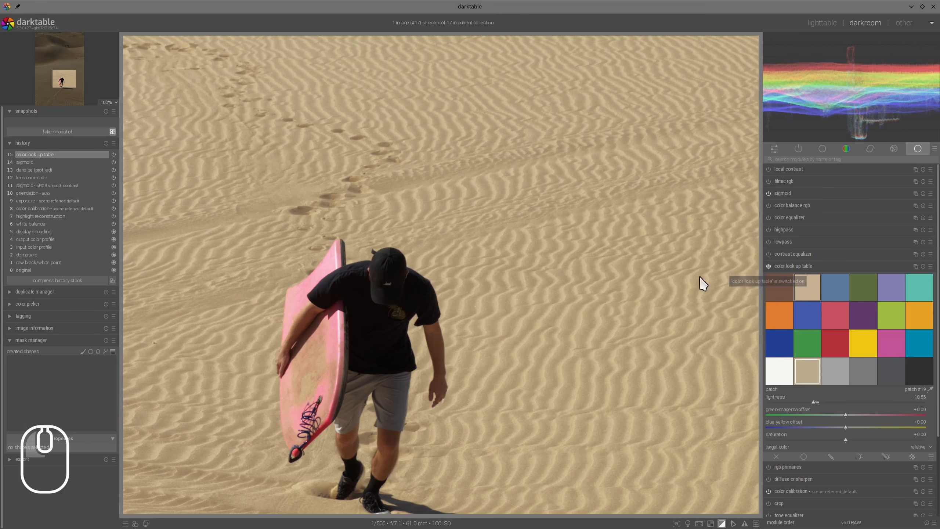
# Set the lightness of sand patch #19 to about -8.49.
pyautogui.scroll(-4, 581, 299)
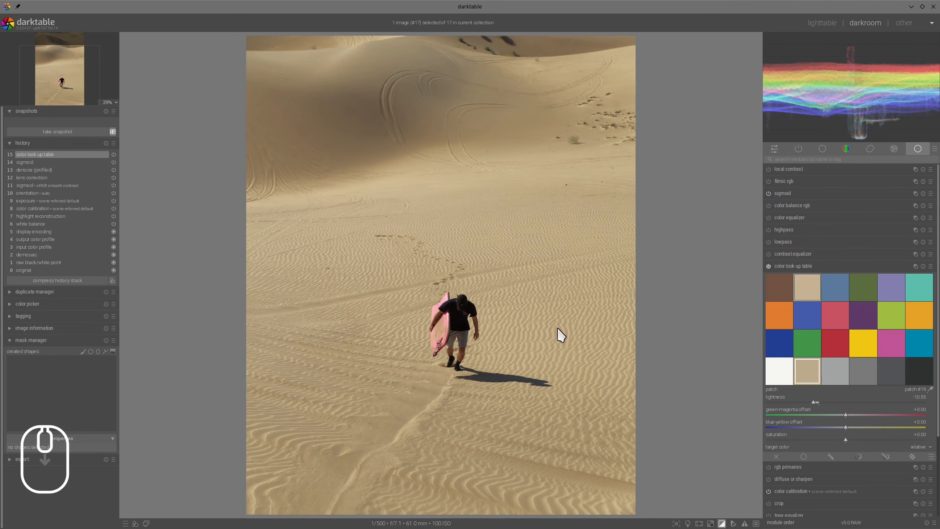
pyautogui.scroll(2, 543, 341)
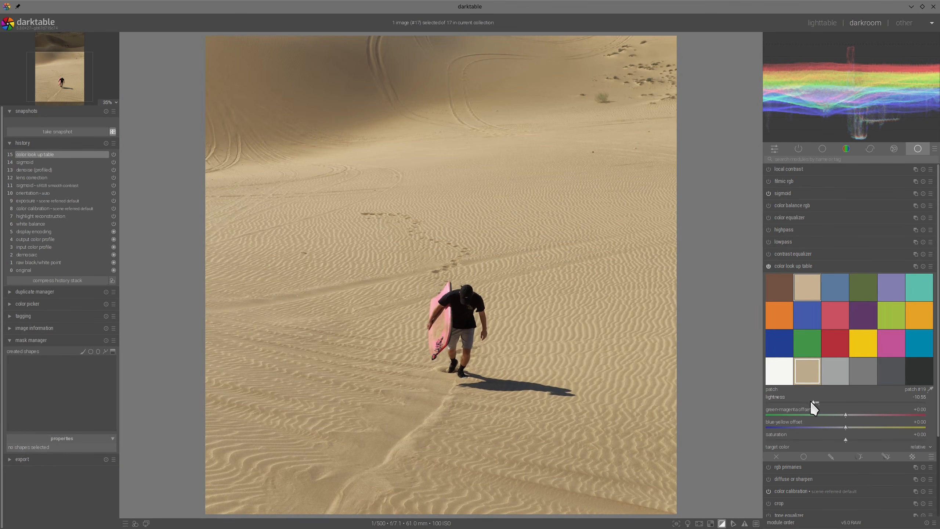
pyautogui.click(814, 401)
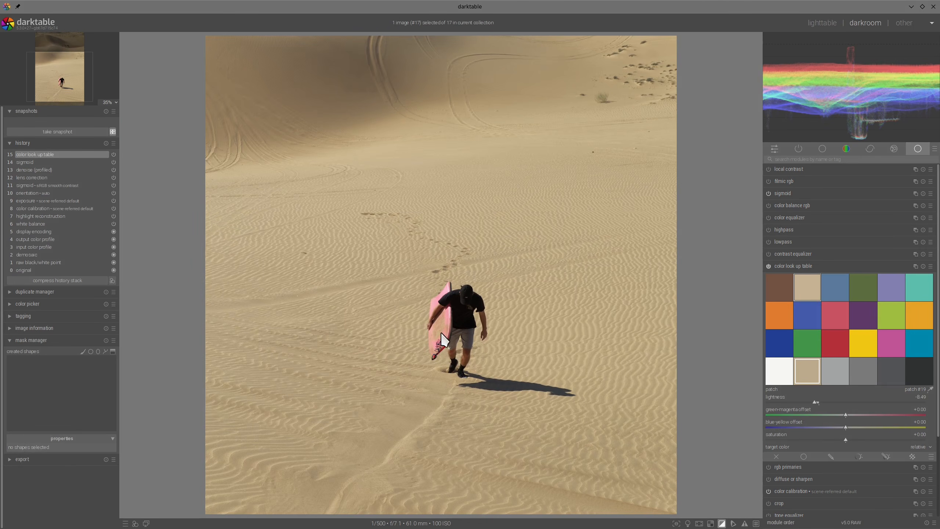
# Sample the pink board, store its color in patch #8, and set that patch's lightness to about -25.69.
pyautogui.scroll(5, 442, 339)
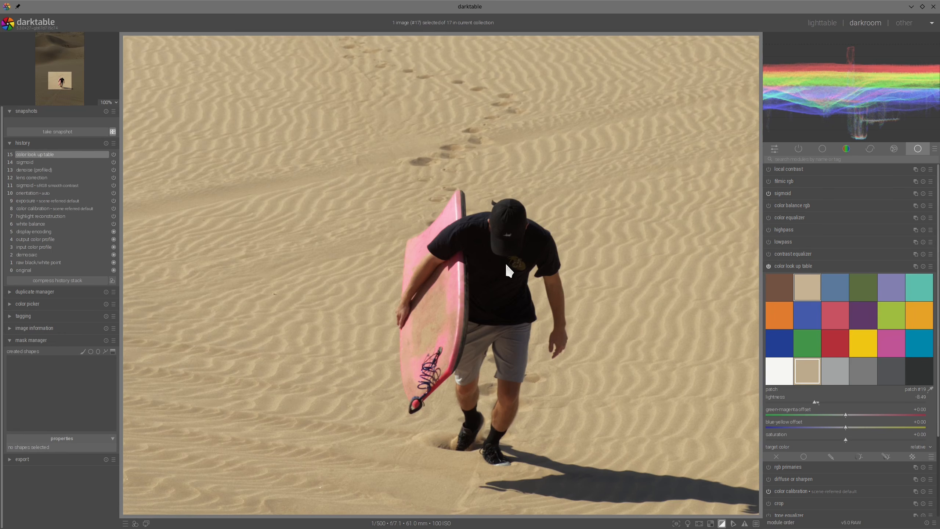
pyautogui.click(930, 390)
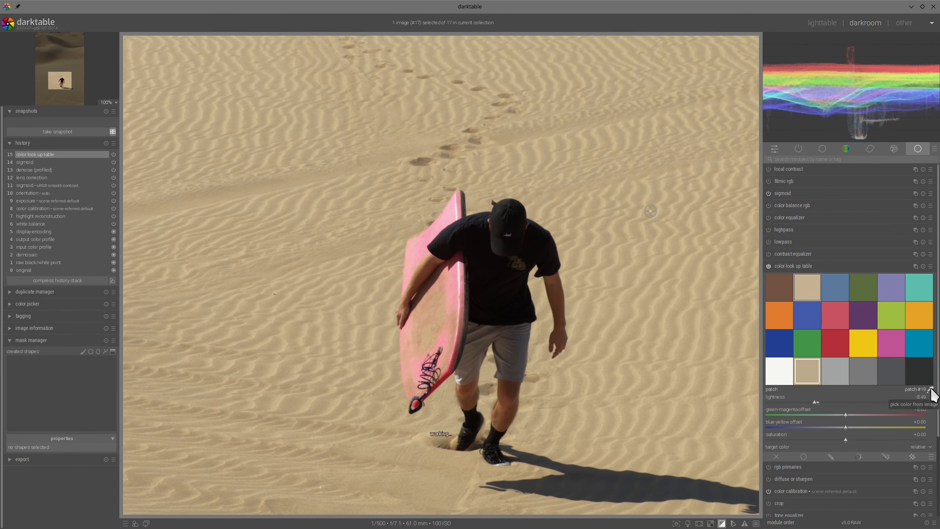
pyautogui.click(449, 214)
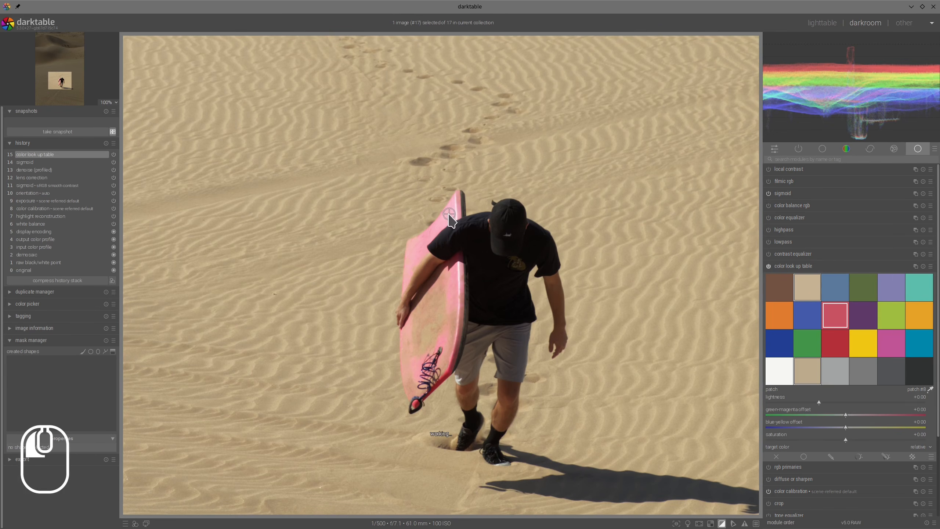
pyautogui.keyDown('shift'); pyautogui.click(835, 312); pyautogui.keyUp('shift')
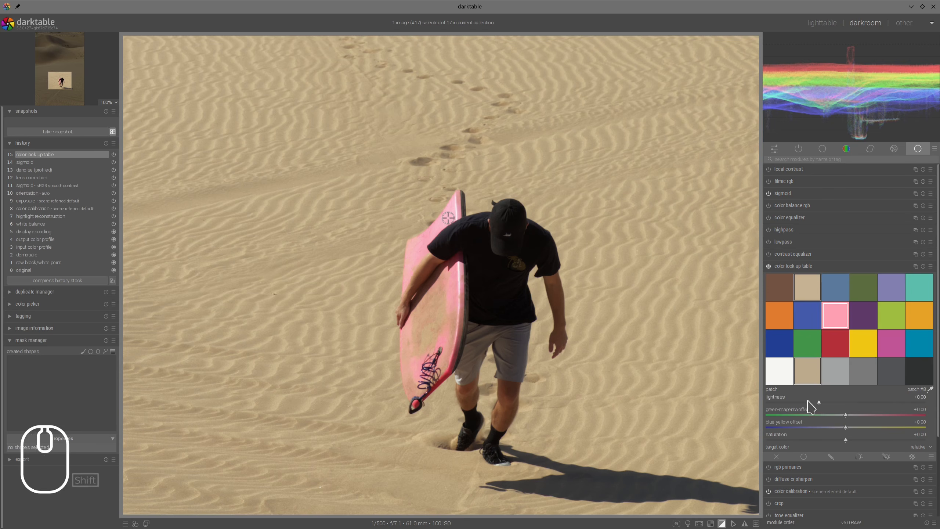
pyautogui.moveTo(816, 407); pyautogui.dragTo(806, 404)
# Compare the whole dune photo with the color look up table switched off and on.
pyautogui.scroll(-3, 631, 340)
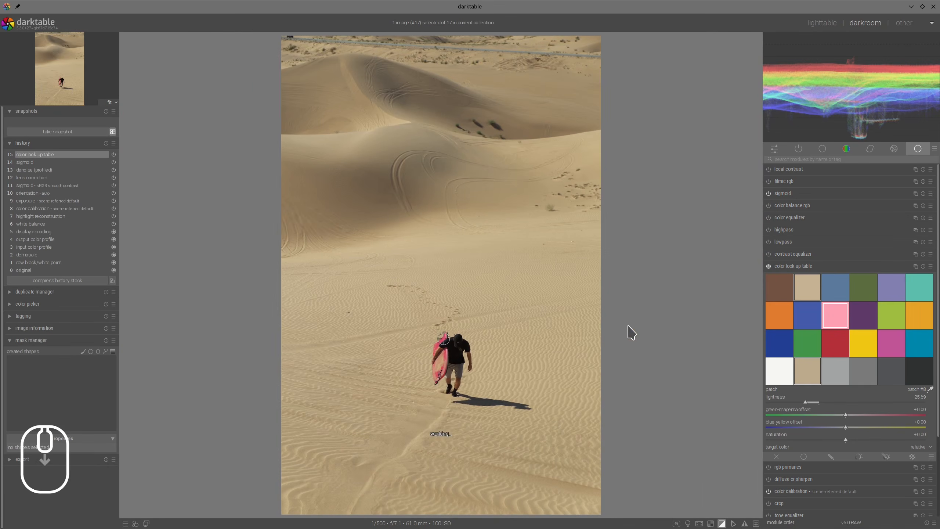
pyautogui.click(813, 266)
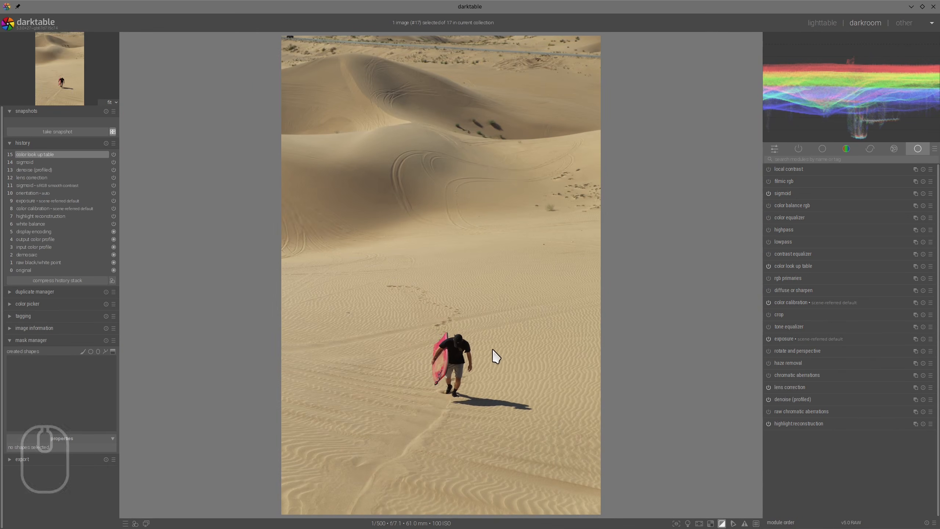
pyautogui.click(768, 265)
pyautogui.click(768, 266)
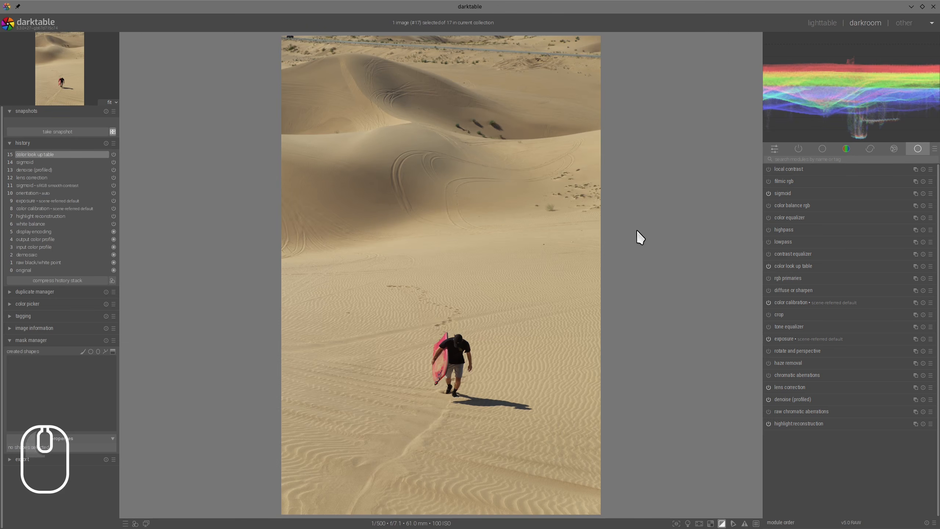
# In color balance rgb, set the perceptual brilliance of the highlights to about +16.06% and of the shadows to about -7.80%.
pyautogui.click(796, 205)
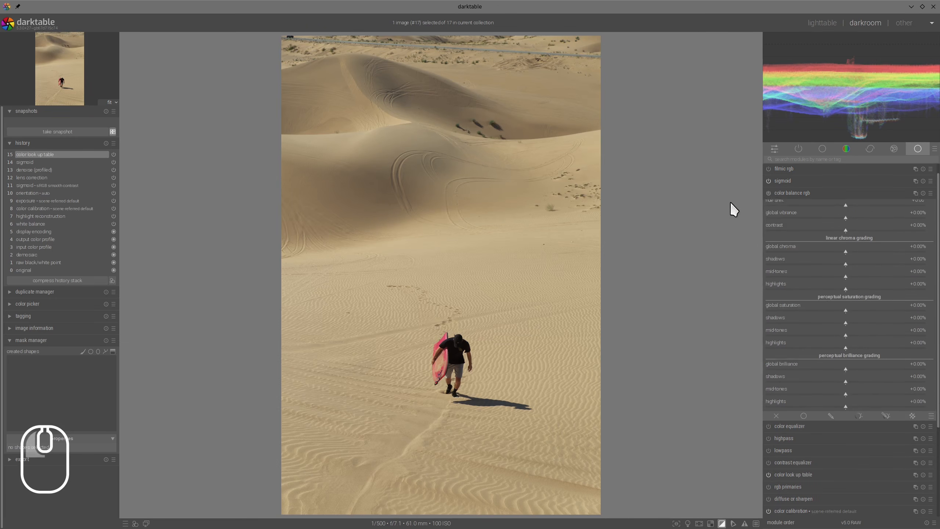
pyautogui.click(855, 369)
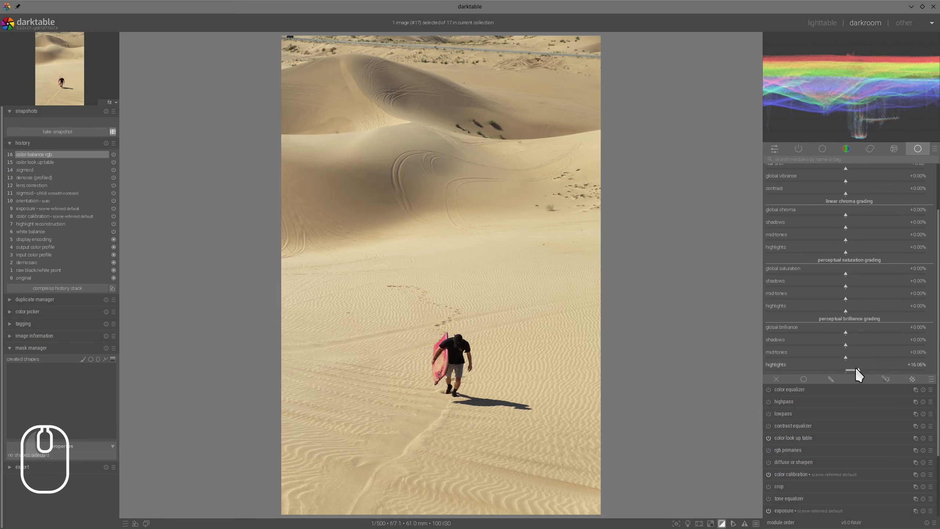
pyautogui.click(839, 343)
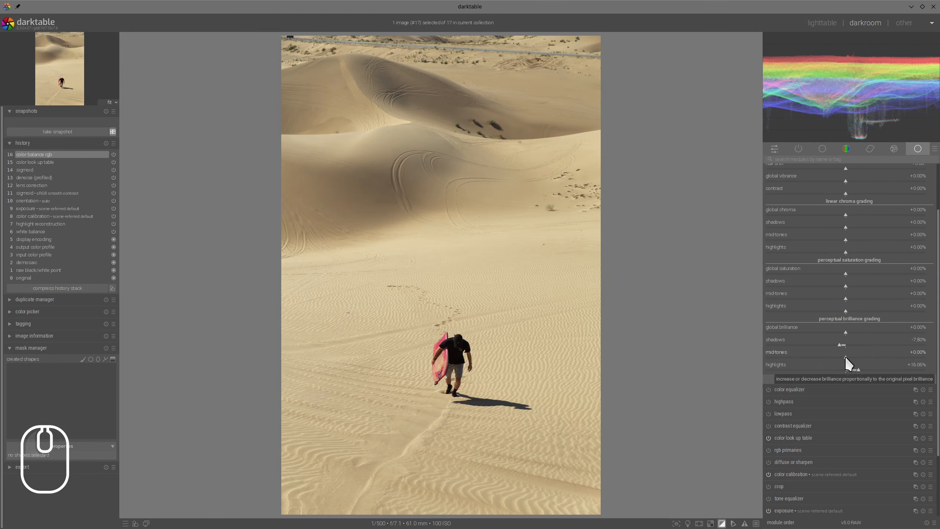
# In color balance rgb, set midtone brilliance to about -5.96%, midtone saturation to about +45.41% and global vibrance to about +18.81%.
pyautogui.click(842, 356)
pyautogui.scroll(3, 862, 352)
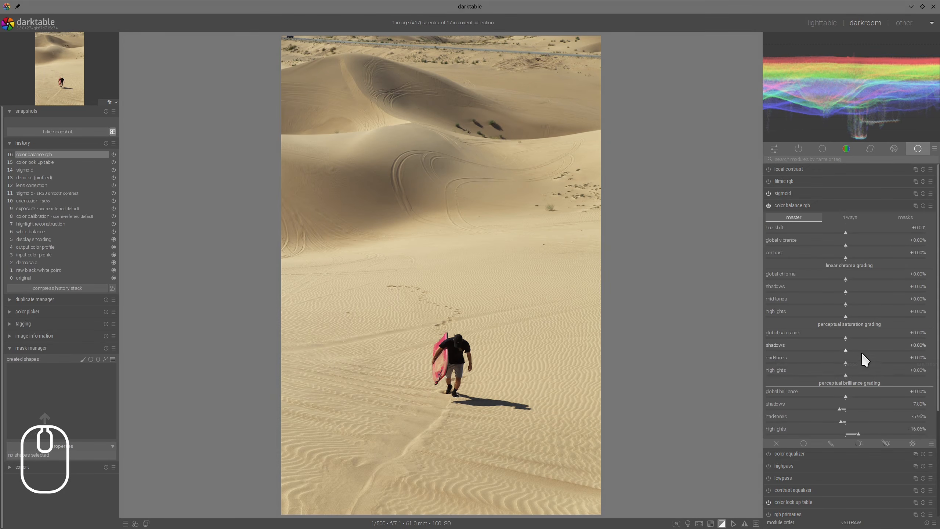
pyautogui.click(882, 361)
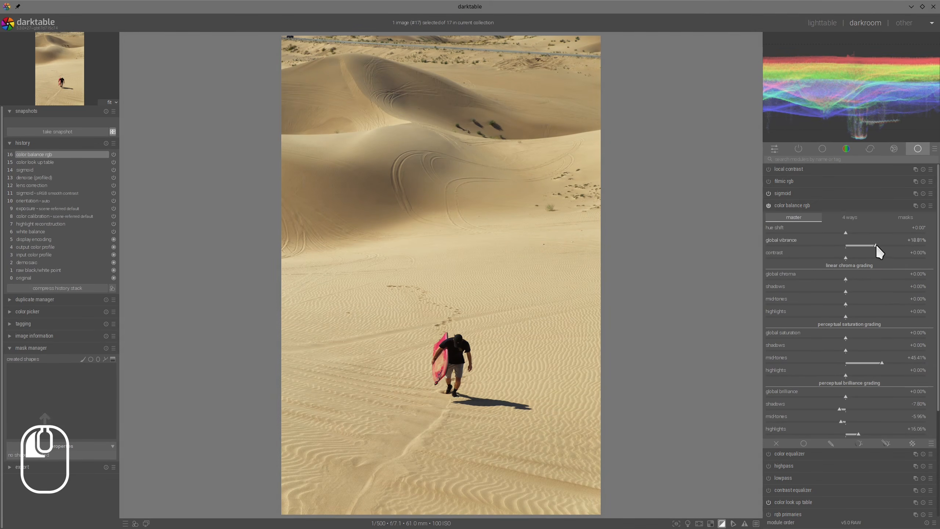
pyautogui.scroll(4, 876, 244)
pyautogui.click(824, 206)
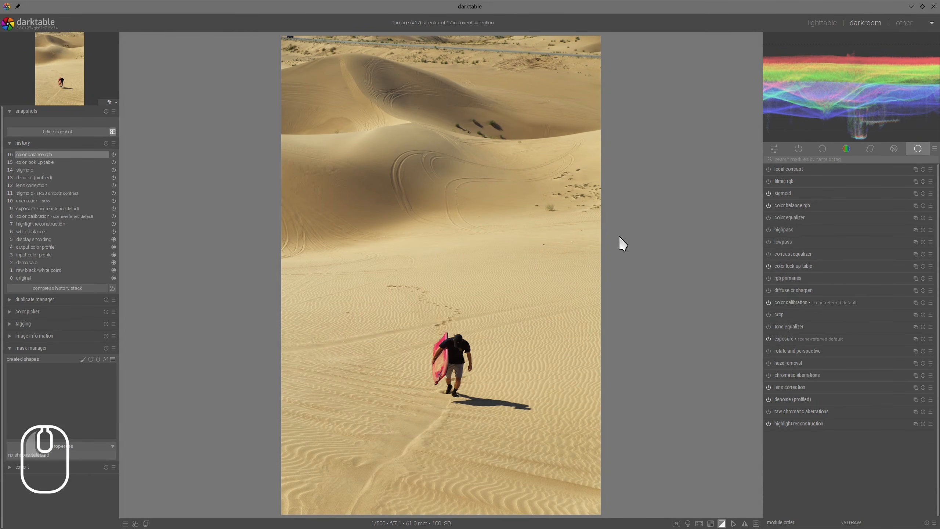
# In the sigmoid module of the dune photo, raise the display luminance target white to 120%.
pyautogui.click(794, 194)
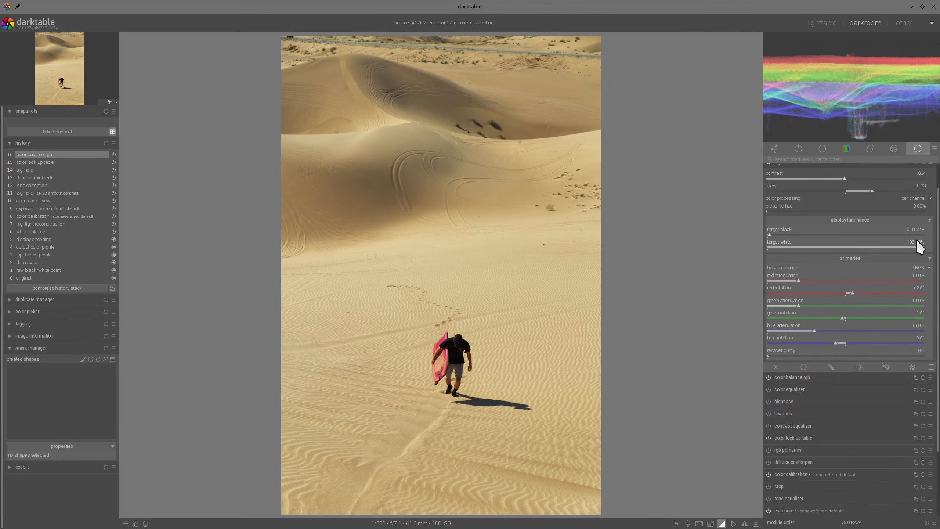
pyautogui.scroll(3, 924, 246)
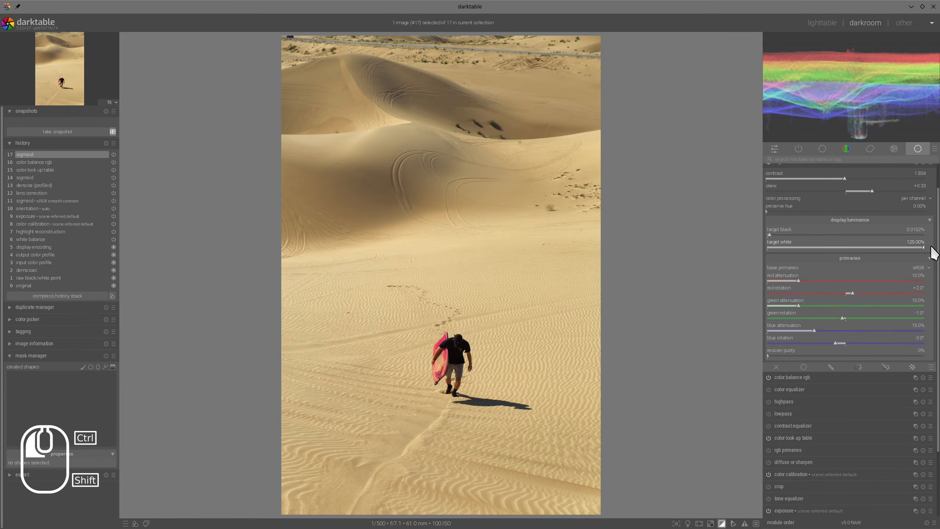
pyautogui.scroll(-1, 932, 247)
pyautogui.scroll(1, 829, 212)
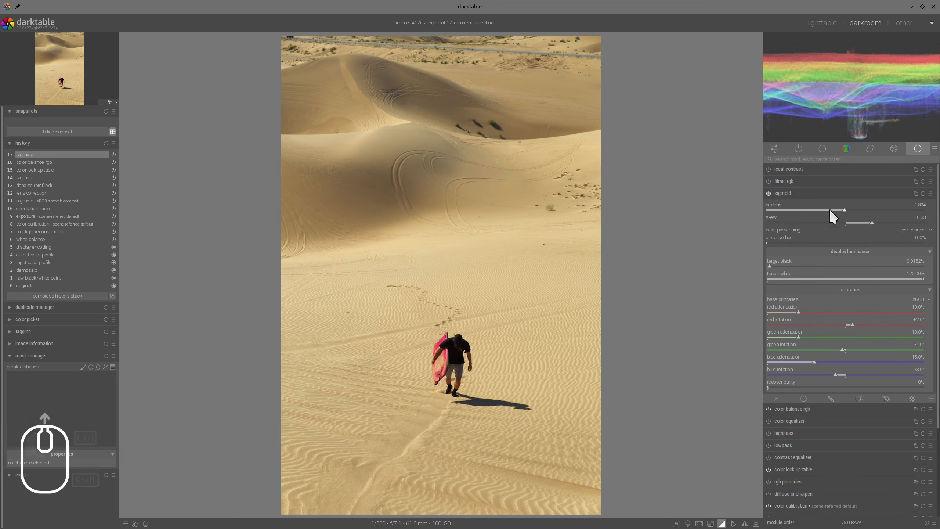
pyautogui.click(793, 192)
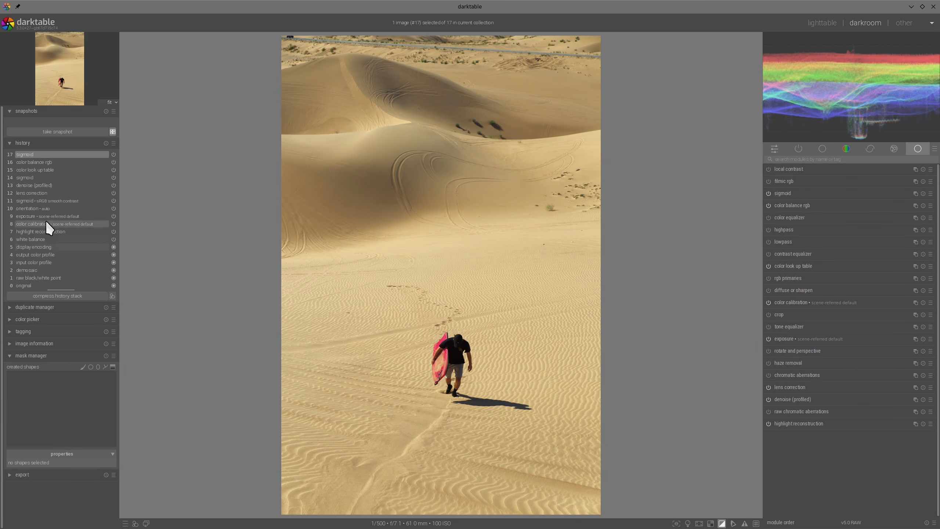
# Snapshot the dune photo at its lens correction history state, compare it side by side with the latest edit, and clear the snapshot.
pyautogui.click(41, 193)
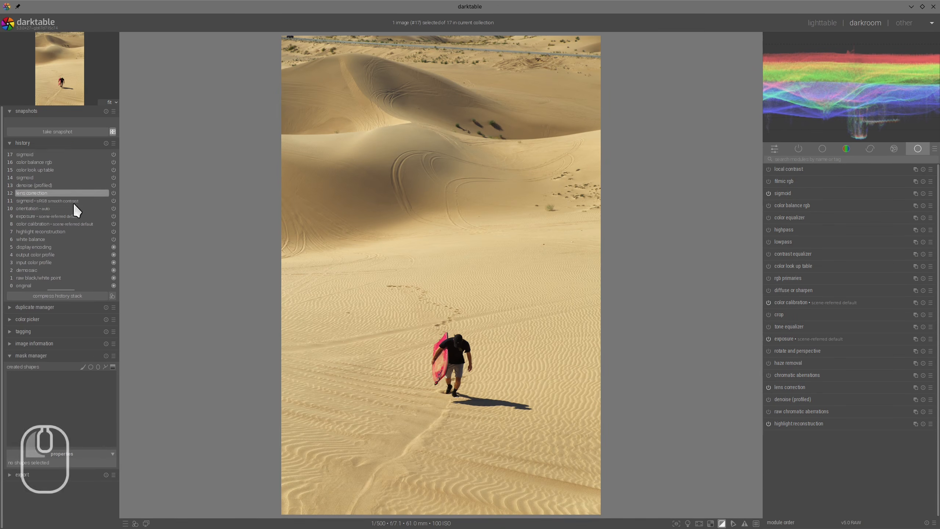
pyautogui.click(59, 132)
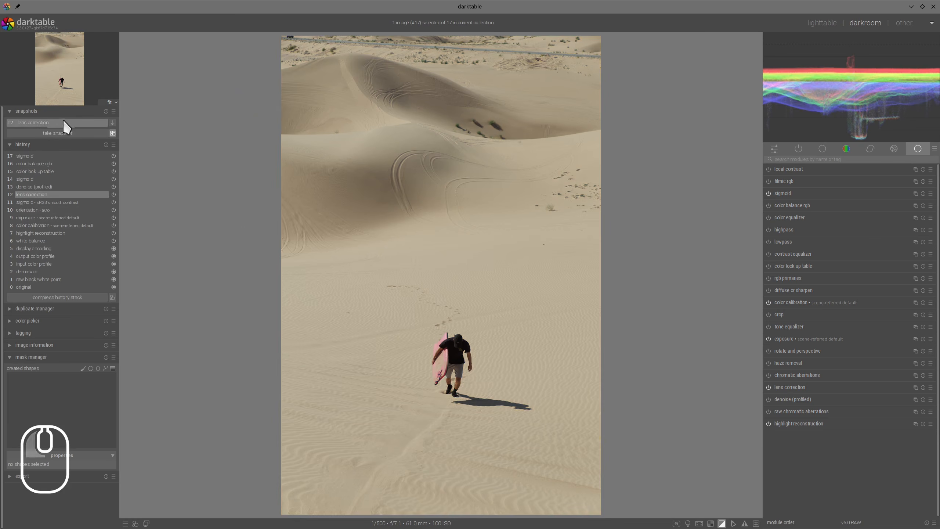
pyautogui.click(63, 122)
pyautogui.click(35, 156)
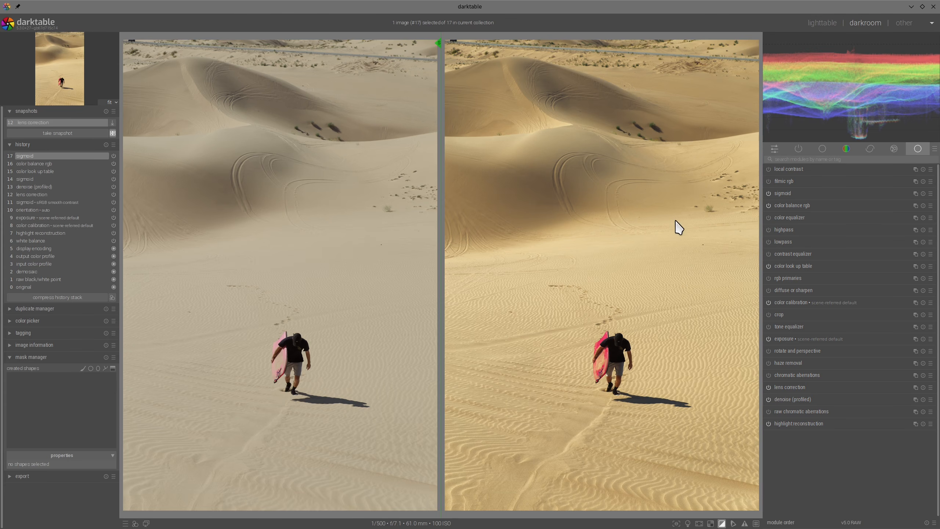
pyautogui.click(105, 111)
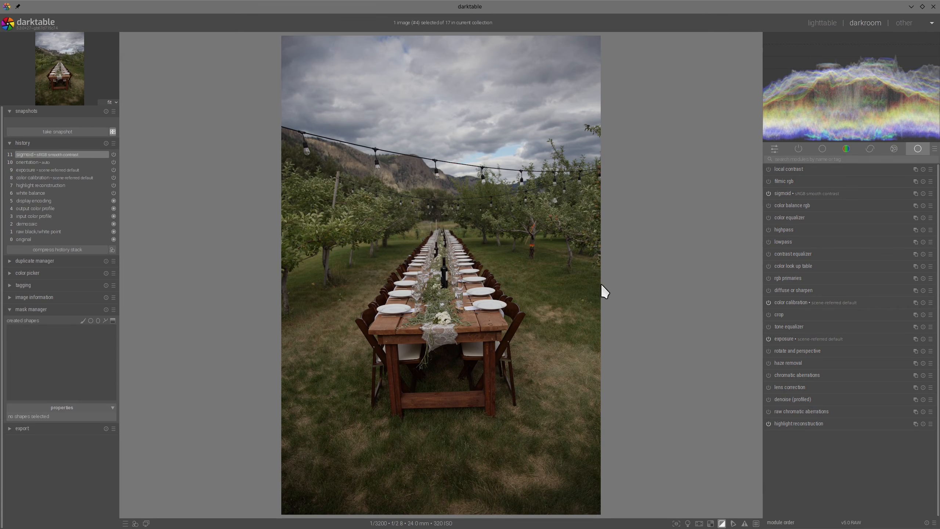
# Turn on lens correction and denoise (profiled) for the orchard dining table photo.
pyautogui.click(768, 387)
pyautogui.click(769, 399)
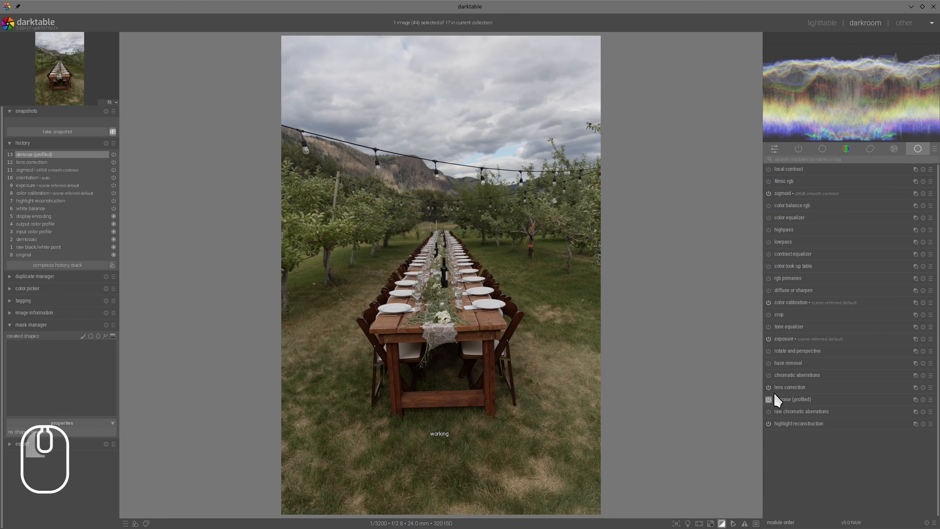
pyautogui.click(787, 396)
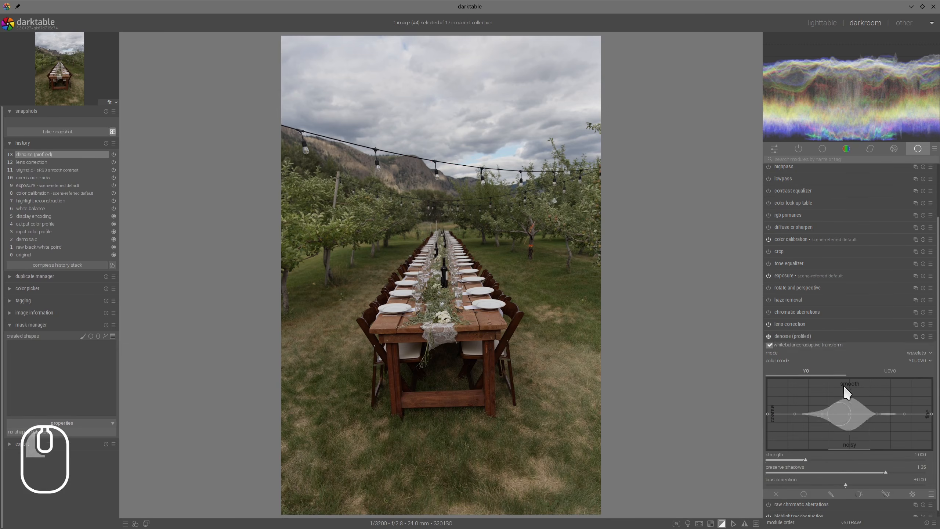
pyautogui.click(820, 465)
pyautogui.click(815, 315)
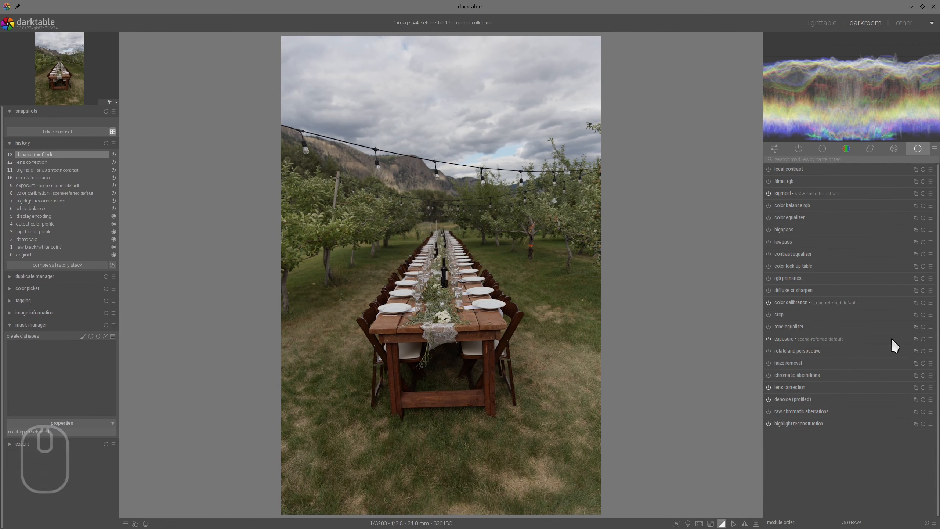
# Add a second exposure instance with a drawn and parametric mask, and outline the long dining table with a closed path.
pyautogui.click(915, 339)
pyautogui.click(887, 403)
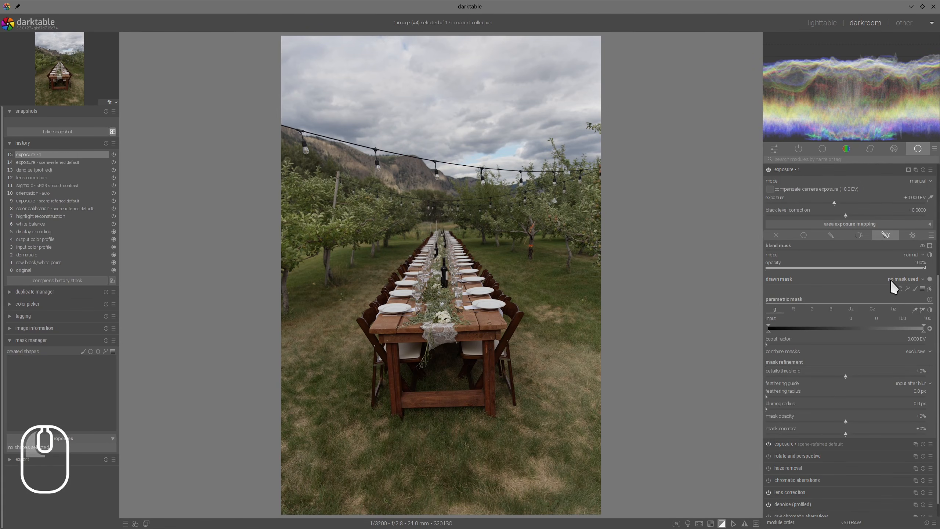
pyautogui.click(908, 288)
pyautogui.click(385, 345)
pyautogui.click(444, 227)
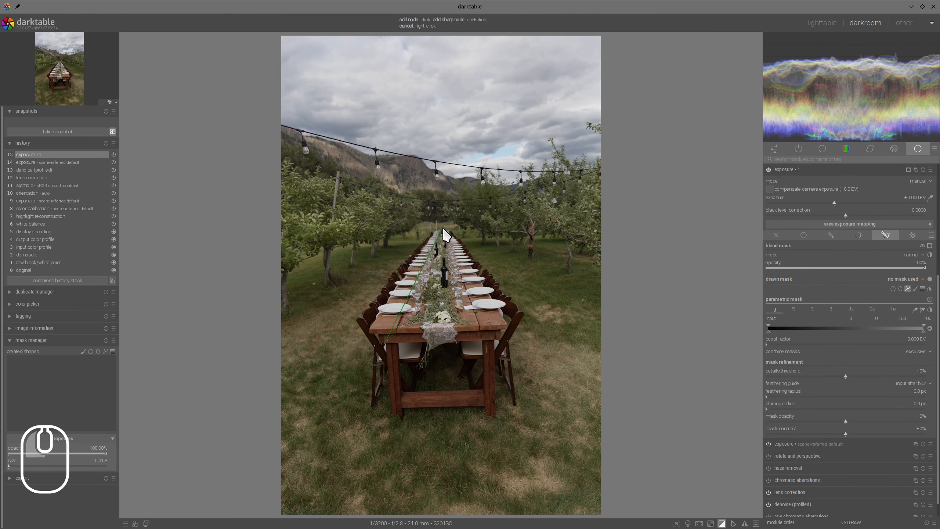
pyautogui.click(492, 310)
pyautogui.click(478, 387)
pyautogui.click(388, 375)
pyautogui.rightClick(398, 372)
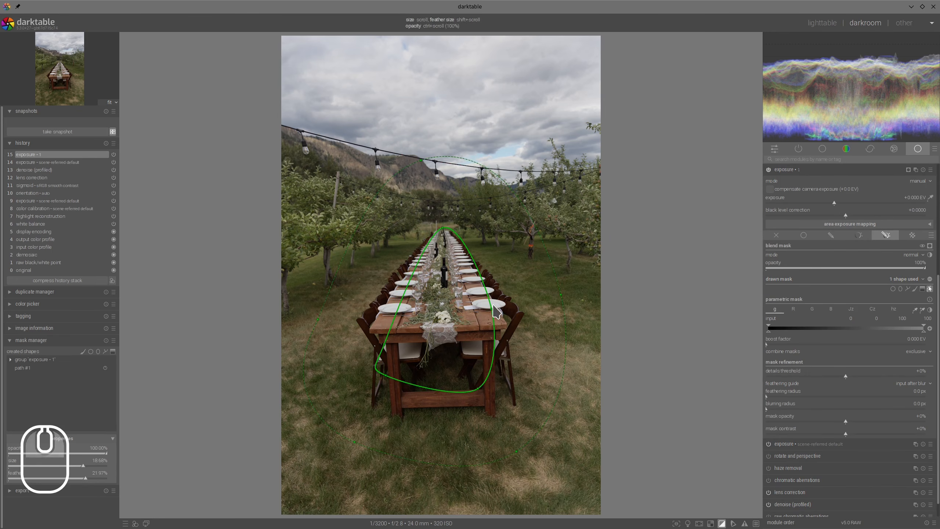
# Set the masked exposure instance over the dining table to about +0.468 EV.
pyautogui.click(840, 202)
pyautogui.moveTo(842, 201); pyautogui.dragTo(845, 202)
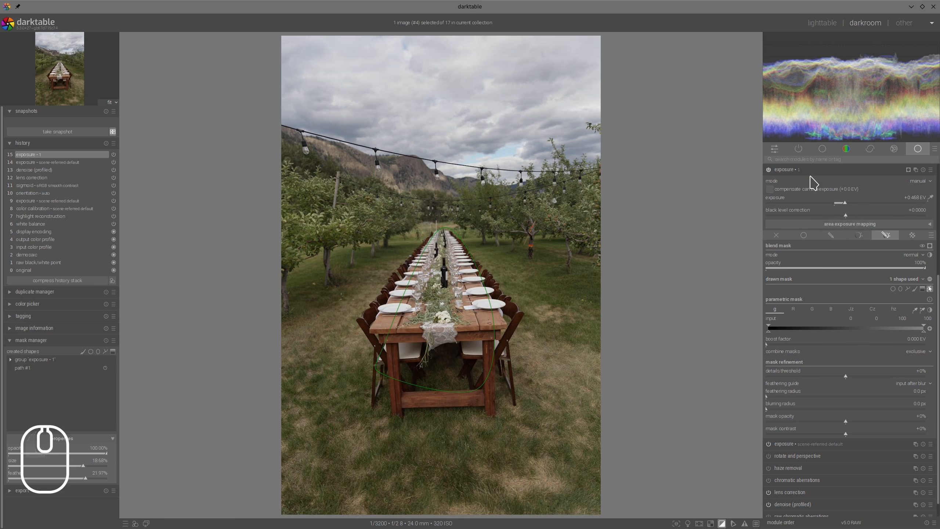
pyautogui.click(792, 170)
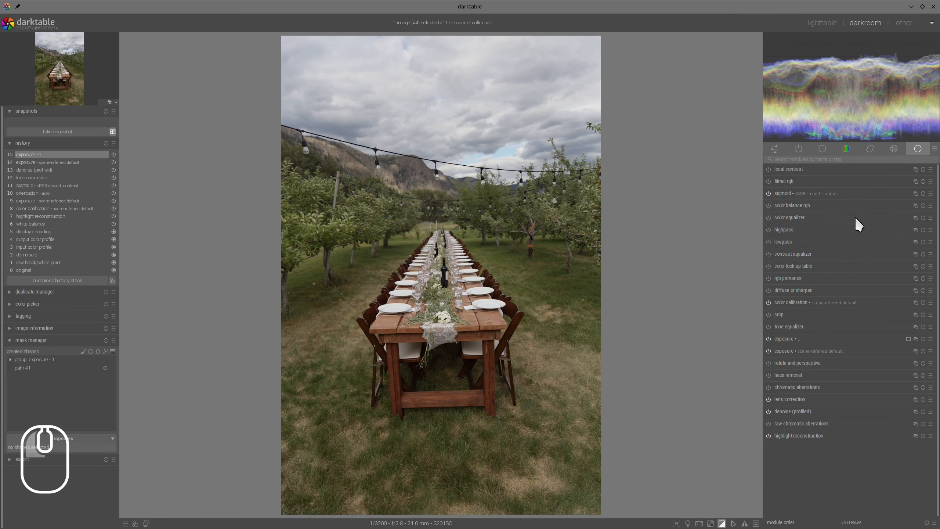
# In sigmoid, set the contrast to about 1.818 and the skew to about +0.20.
pyautogui.click(806, 193)
pyautogui.moveTo(851, 193)
pyautogui.mouseDown()
pyautogui.moveTo(871, 195)
pyautogui.moveTo(845, 185)
pyautogui.mouseUp()
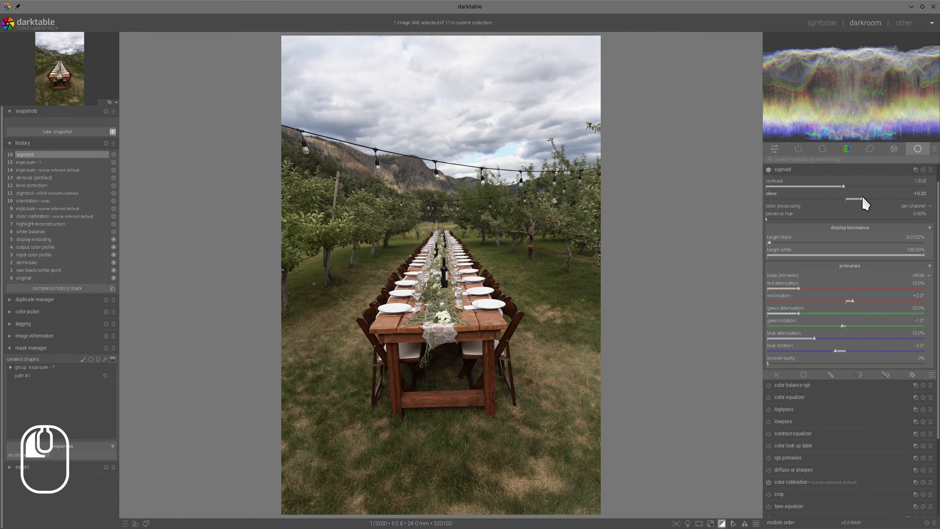
pyautogui.click(789, 169)
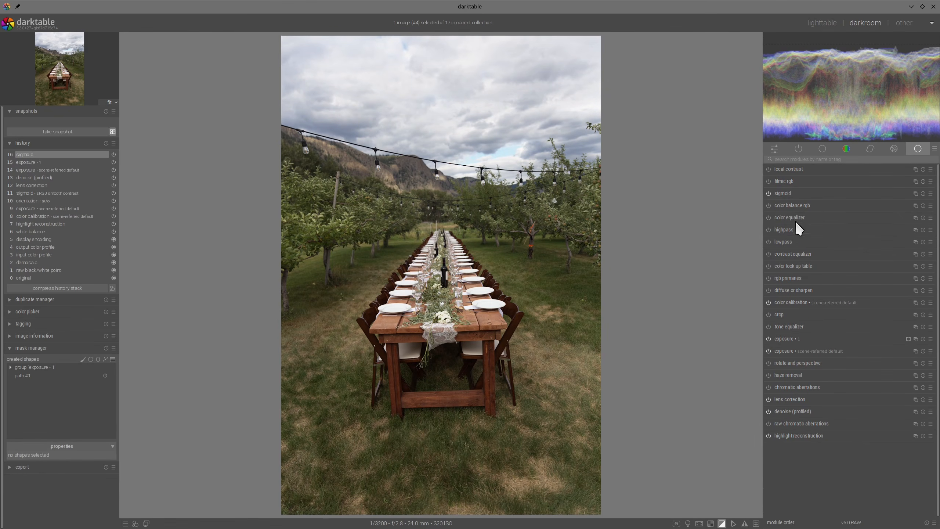
# In color balance rgb, set the midtone perceptual saturation to about +42.66% and the global vibrance to about +17.40%.
pyautogui.click(795, 206)
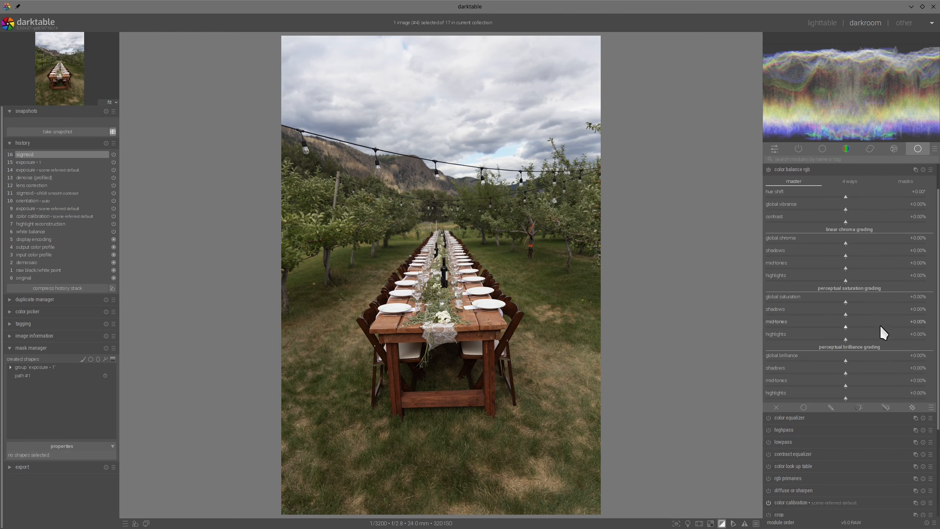
pyautogui.click(880, 327)
pyautogui.click(873, 209)
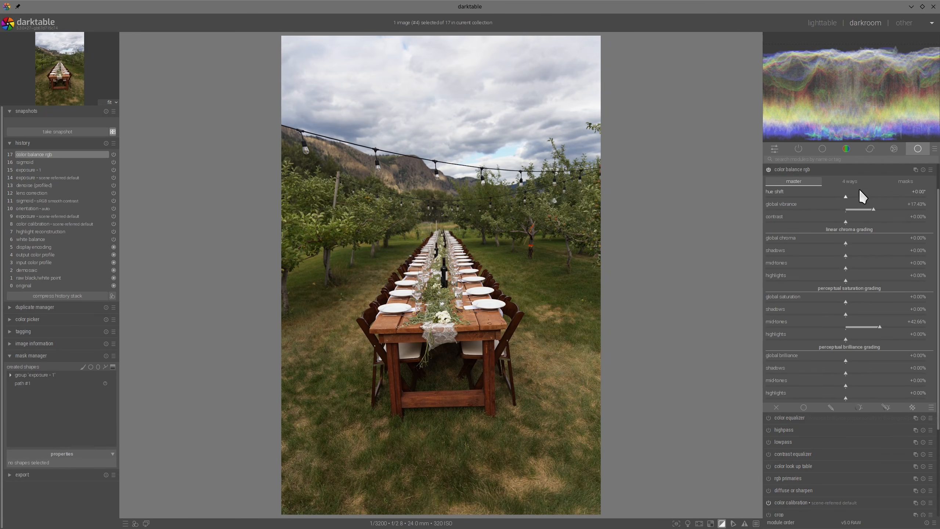
# Set the power luminance in the 4 ways section of color balance rgb to about +13.76%.
pyautogui.click(851, 181)
pyautogui.click(881, 344)
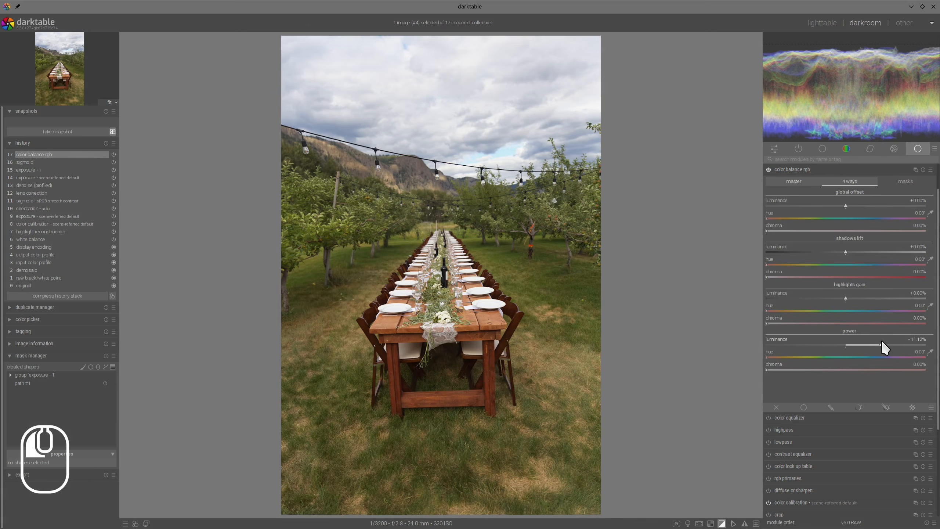
pyautogui.scroll(2, 840, 217)
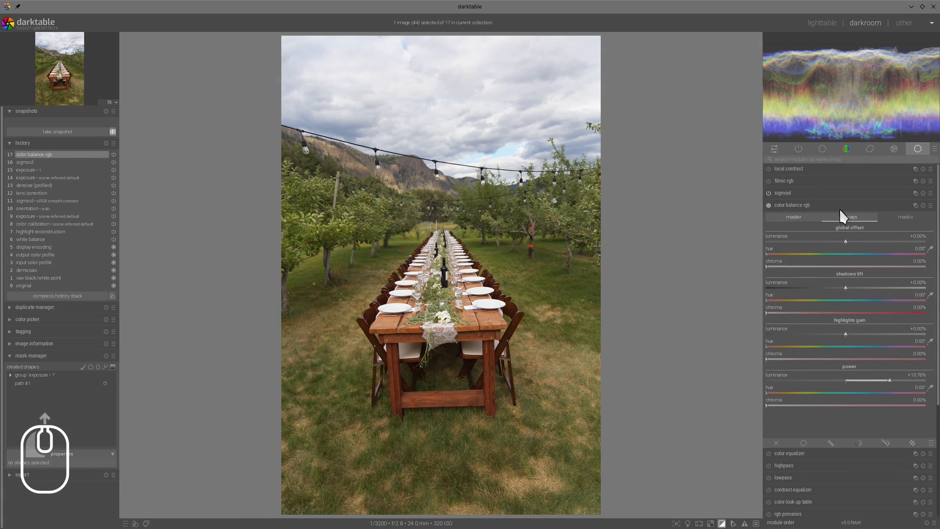
pyautogui.click(814, 206)
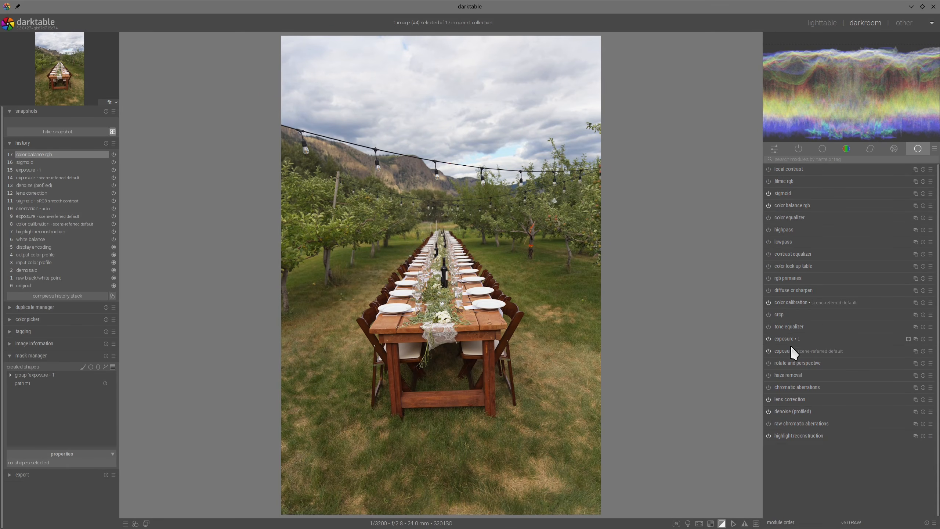
# Enable the tone equalizer, auto-adjust its mask exposure compensation, and lower the curve around -1 EV to darken the sky.
pyautogui.click(767, 326)
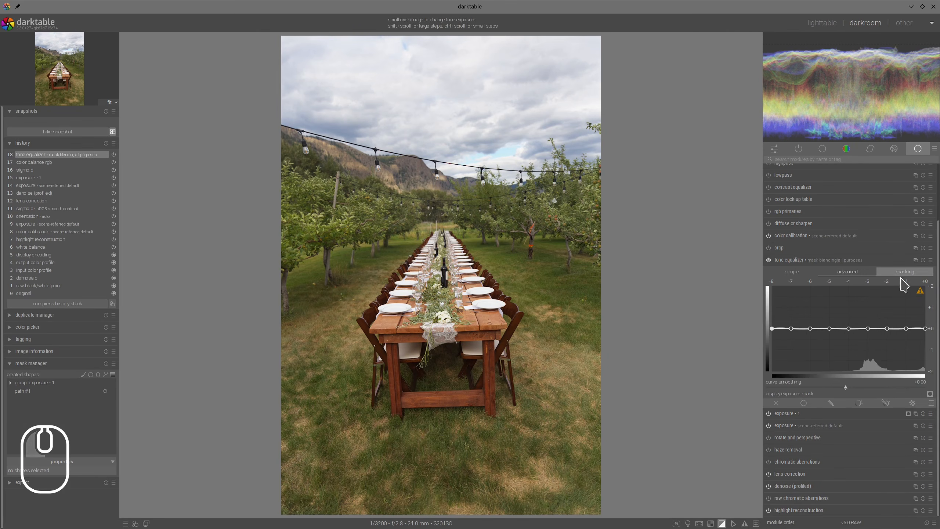
pyautogui.click(904, 272)
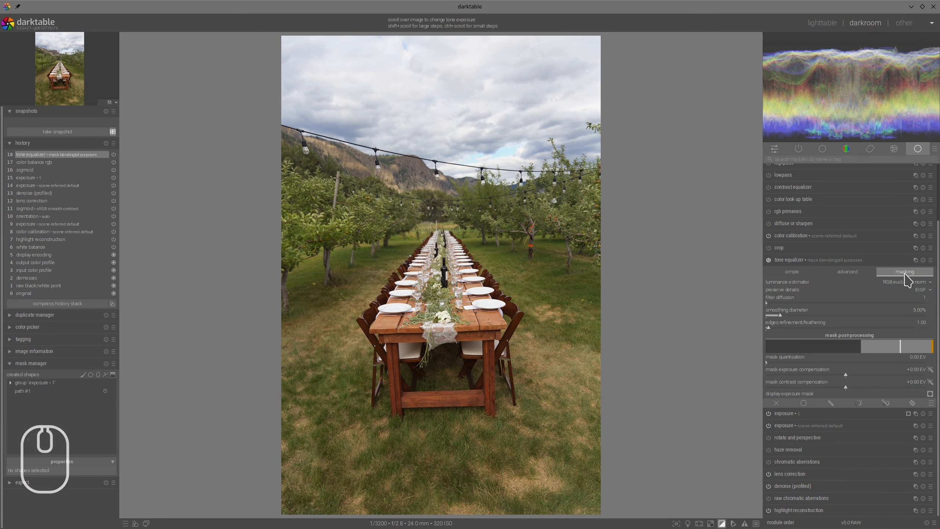
pyautogui.click(930, 369)
pyautogui.click(846, 272)
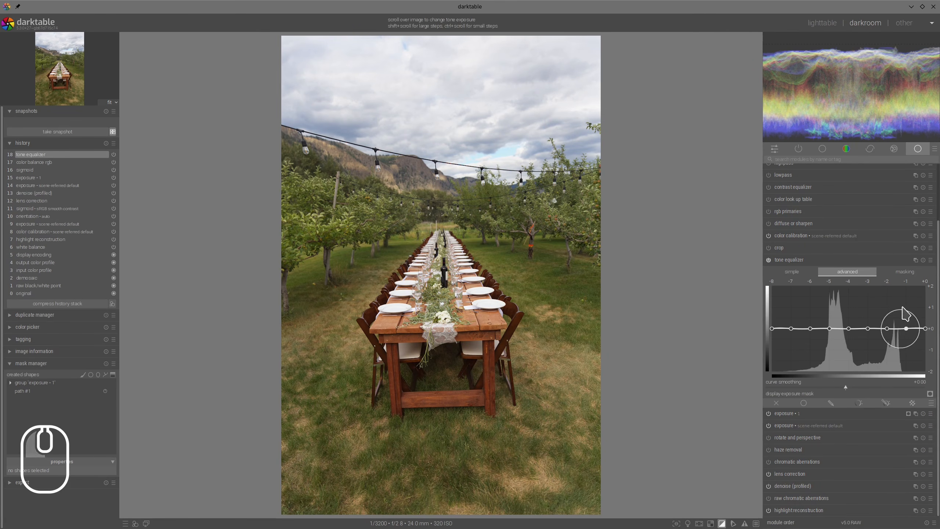
pyautogui.moveTo(903, 308); pyautogui.dragTo(905, 327)
pyautogui.click(903, 272)
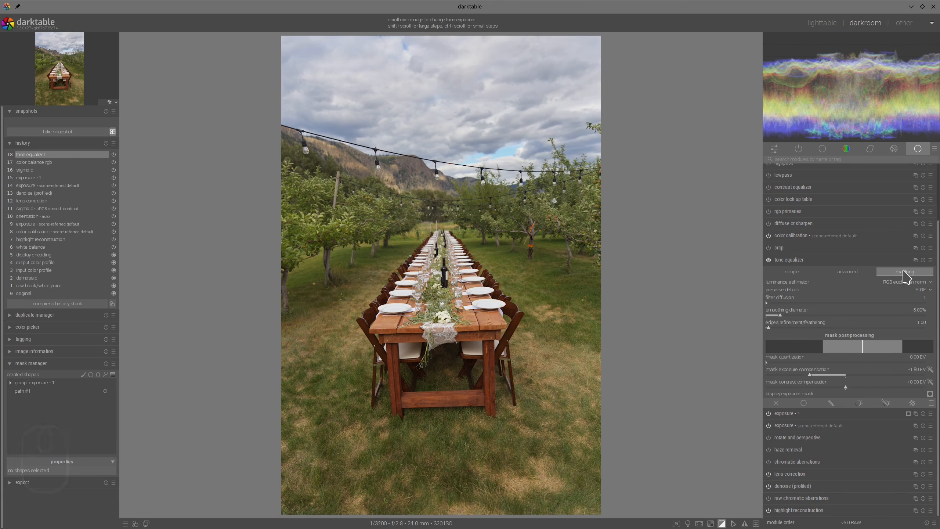
pyautogui.click(816, 260)
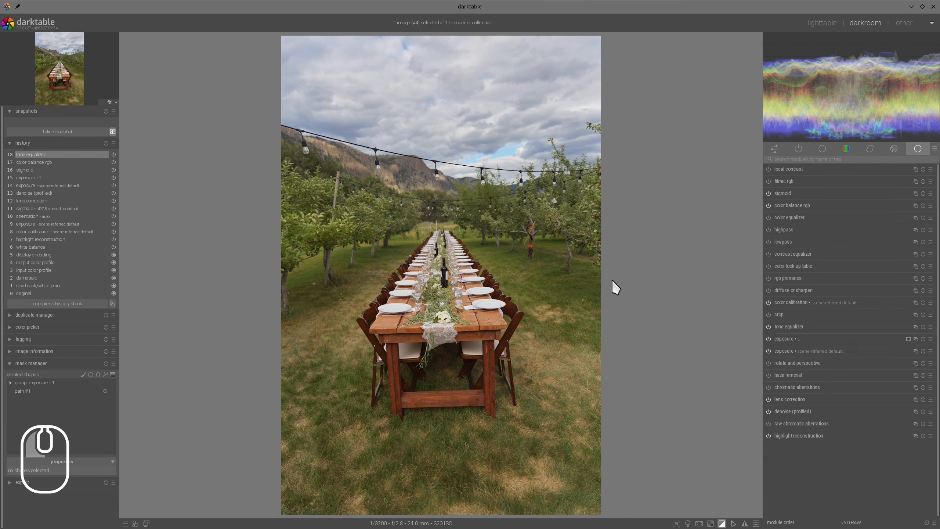
# In the color look up table, sample the dry grass beside the dining table and store it as the second patch's source color.
pyautogui.scroll(5, 490, 356)
pyautogui.scroll(-4, 504, 319)
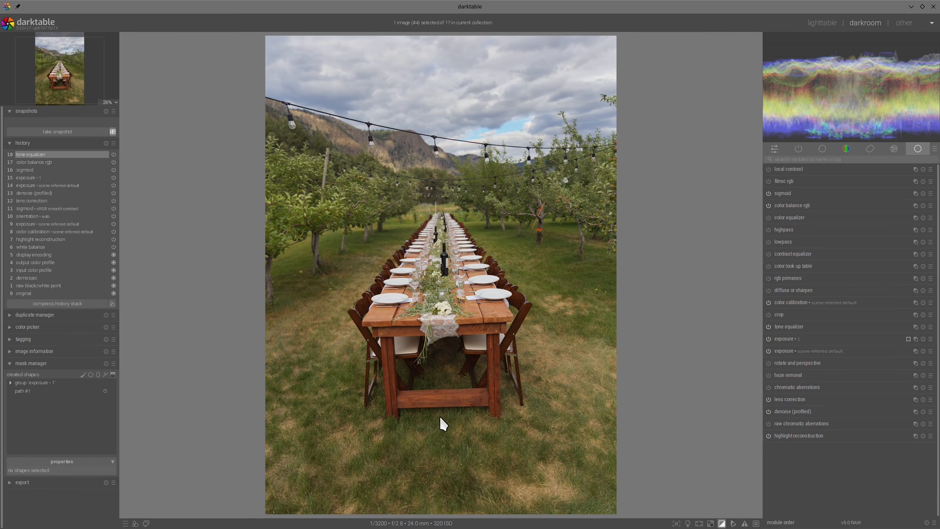
pyautogui.scroll(2, 551, 357)
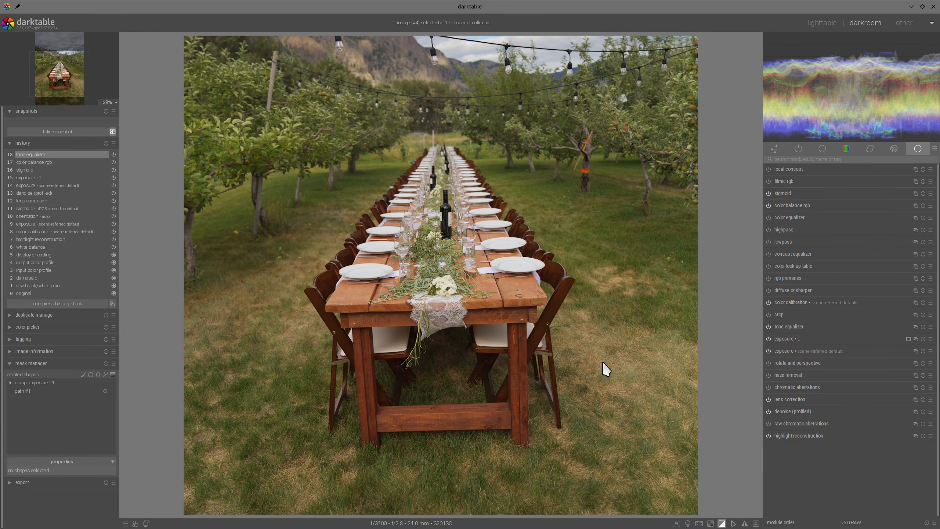
pyautogui.scroll(-2, 603, 363)
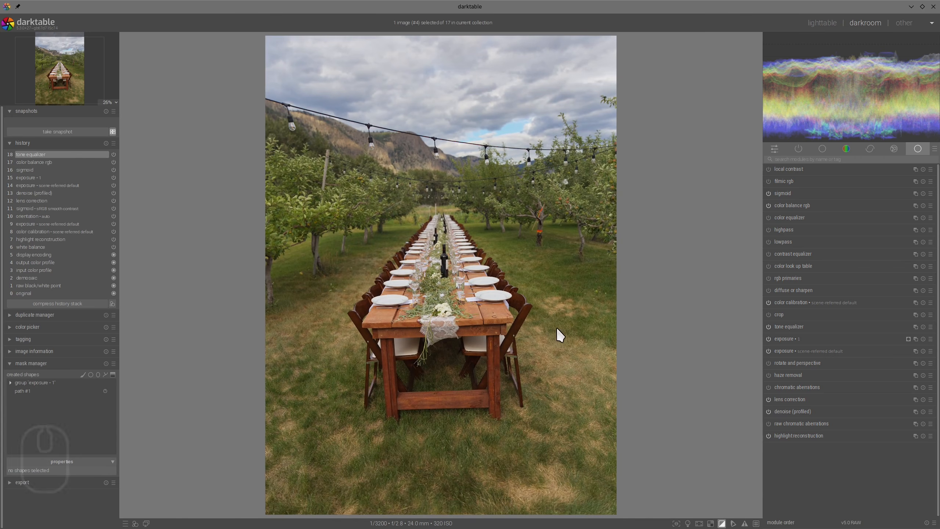
pyautogui.click(780, 266)
pyautogui.scroll(5, 567, 316)
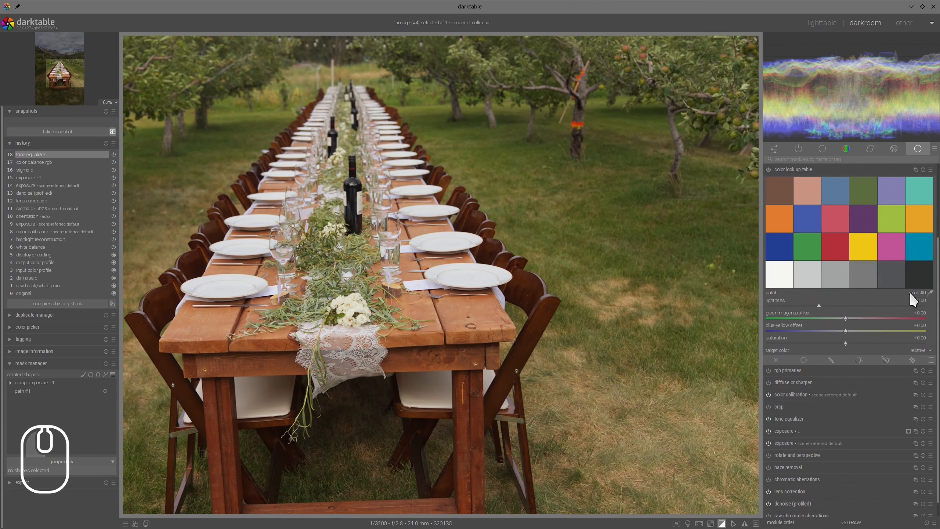
pyautogui.click(930, 294)
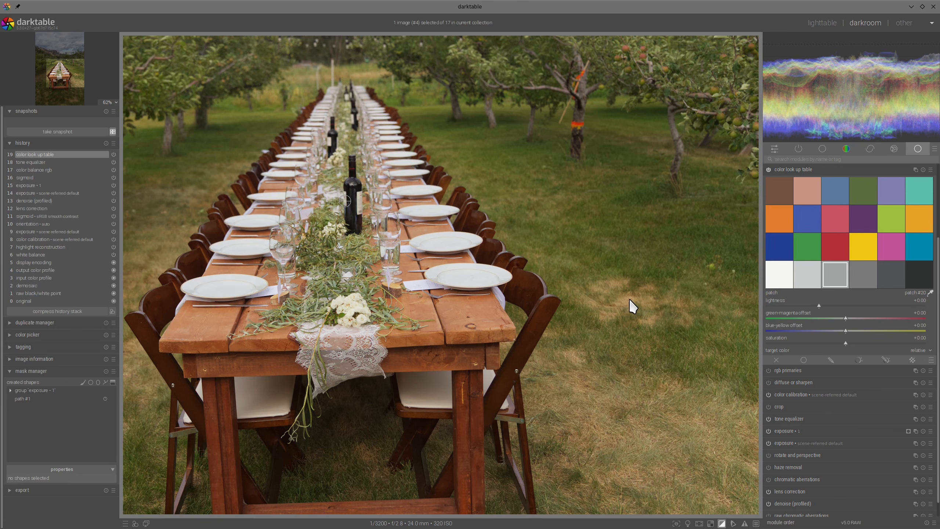
pyautogui.click(628, 298)
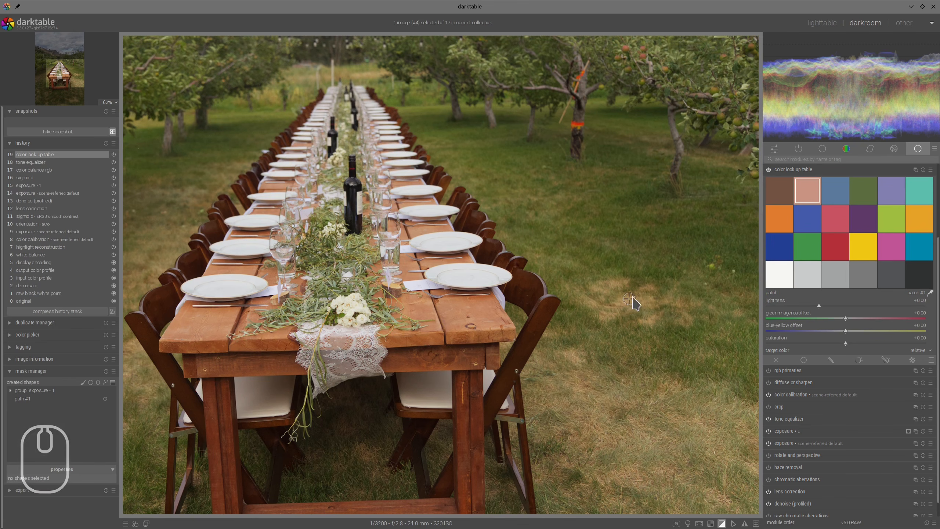
pyautogui.click(805, 196)
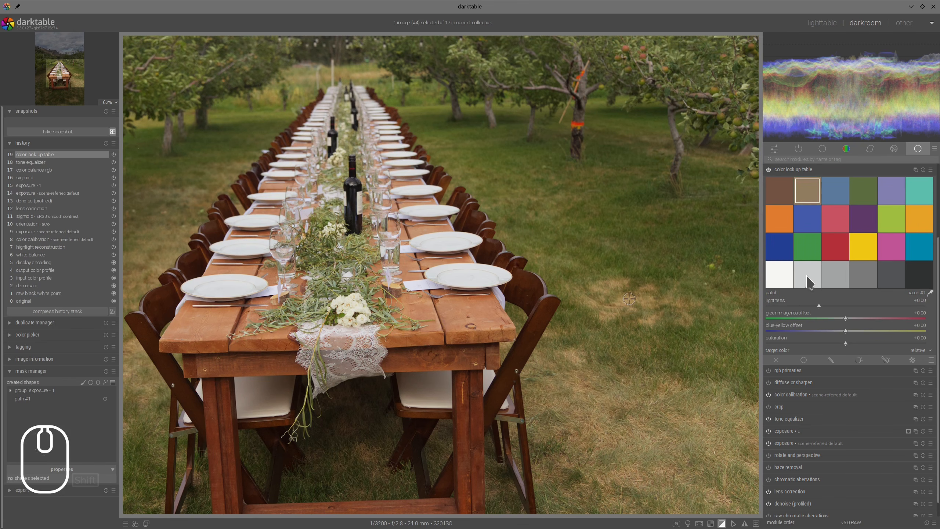
# Adjust the dry grass patch to lightness about -7.80, green-magenta offset about -6.81 and saturation about -2.35.
pyautogui.click(816, 306)
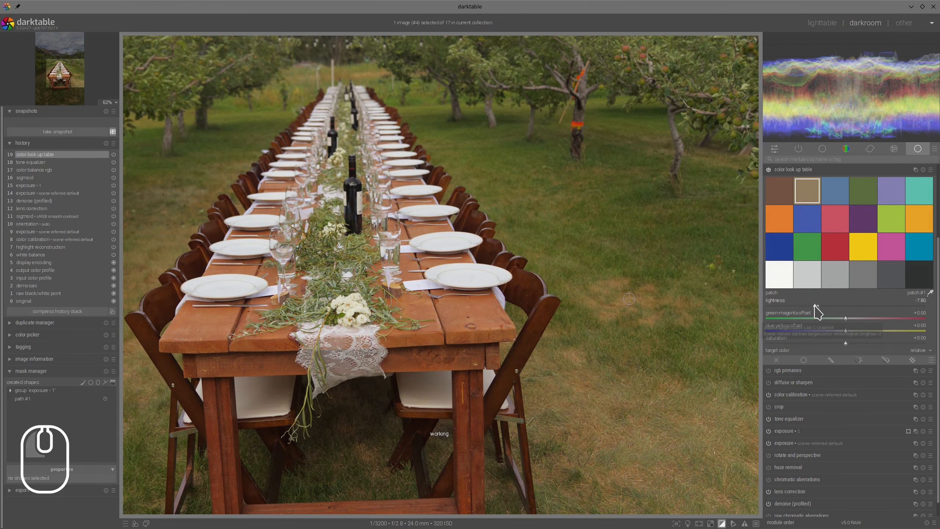
pyautogui.click(844, 318)
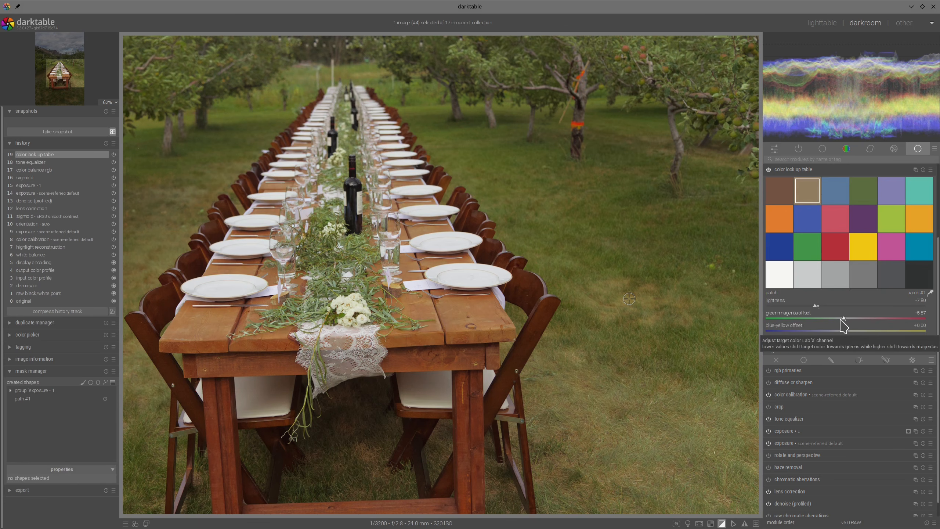
pyautogui.click(843, 318)
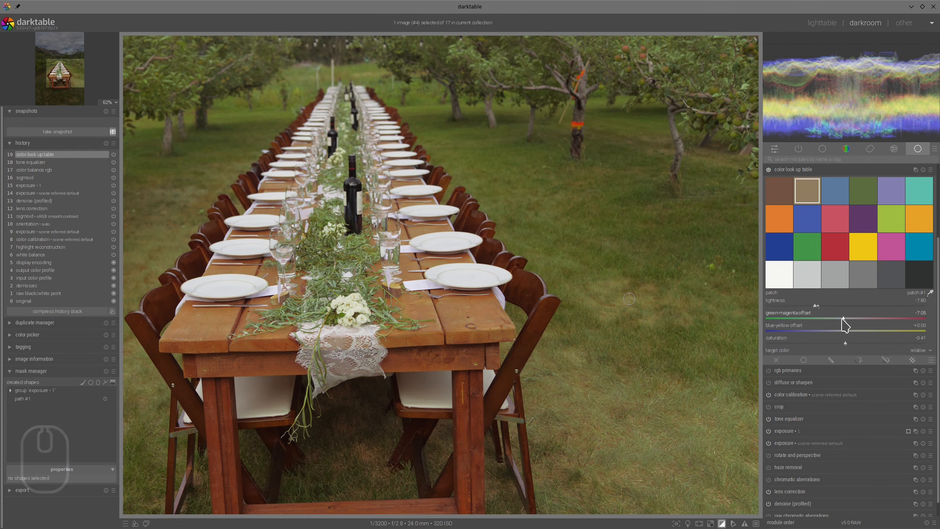
pyautogui.click(842, 343)
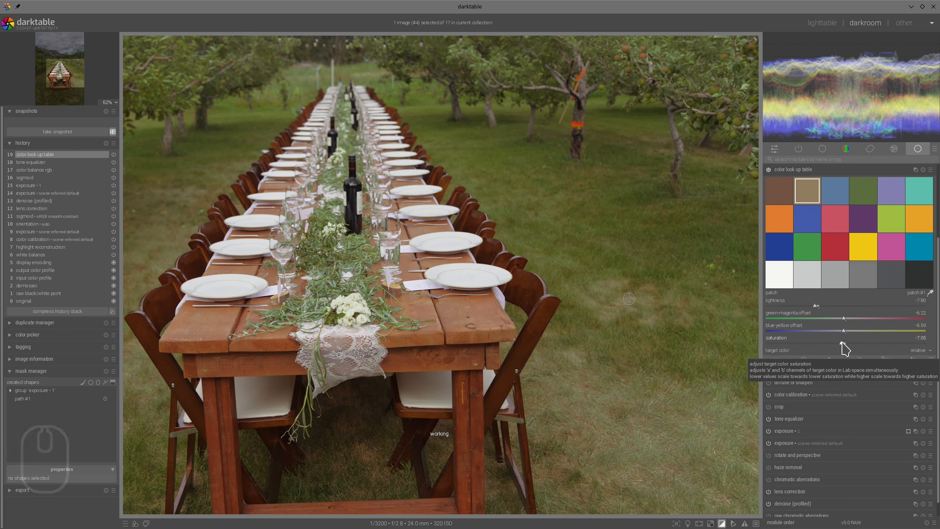
pyautogui.scroll(-3, 675, 329)
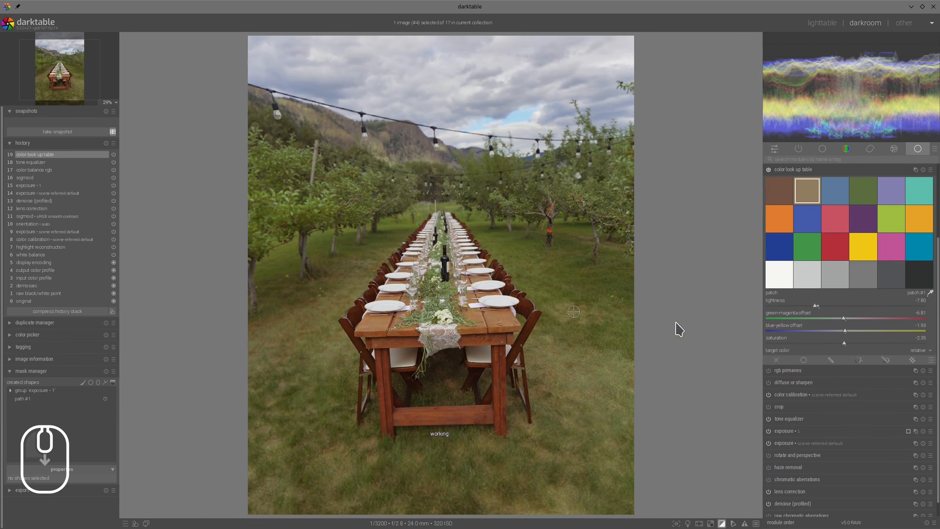
# Sample the orange-brown wood of the tabletop and store it as the first patch's source color.
pyautogui.scroll(2, 585, 337)
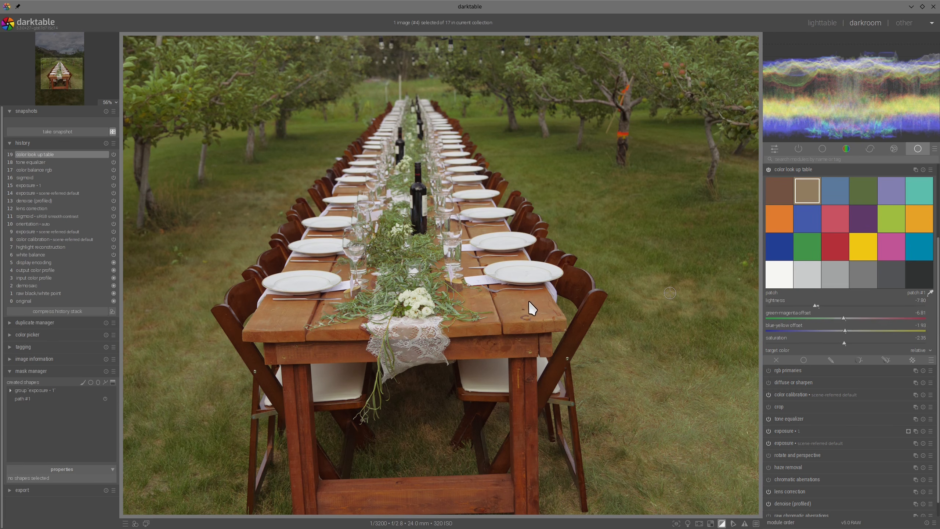
pyautogui.click(537, 302)
pyautogui.keyDown('shift'); pyautogui.click(775, 196); pyautogui.keyUp('shift')
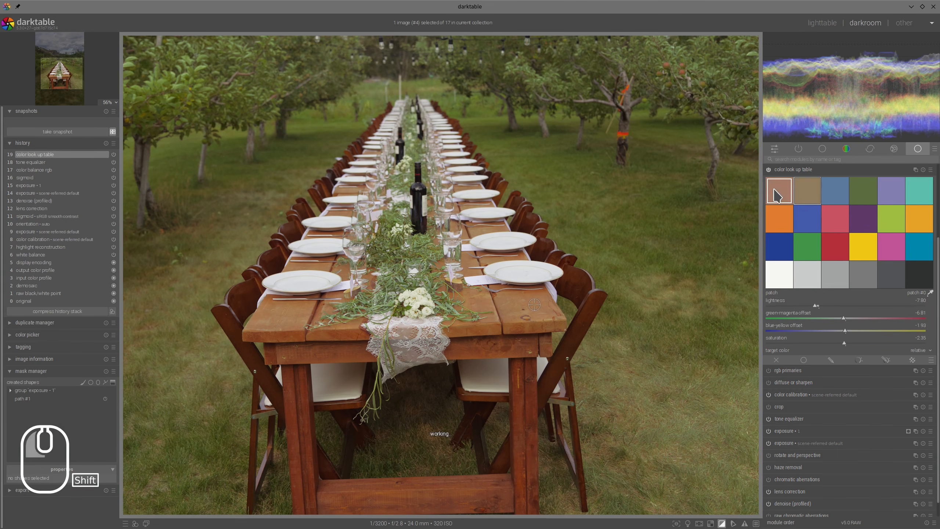
pyautogui.scroll(-2, 614, 300)
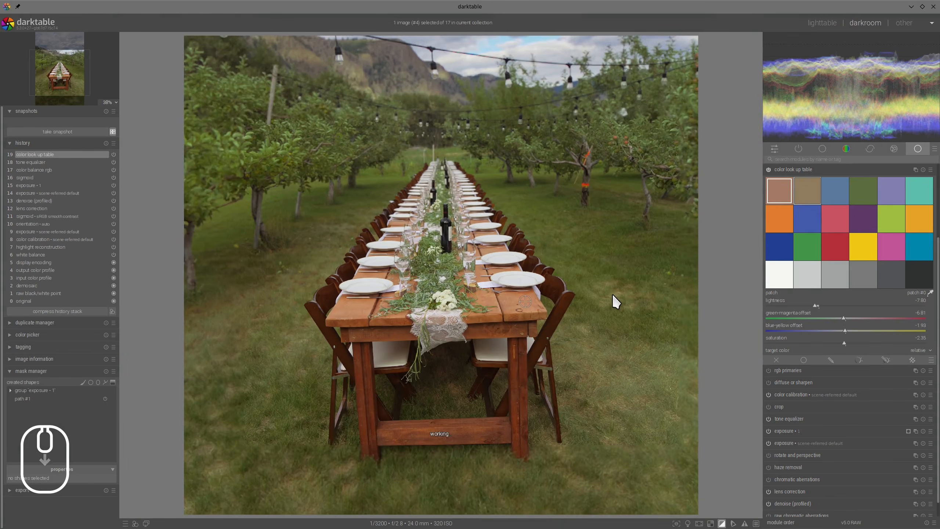
pyautogui.scroll(2, 535, 300)
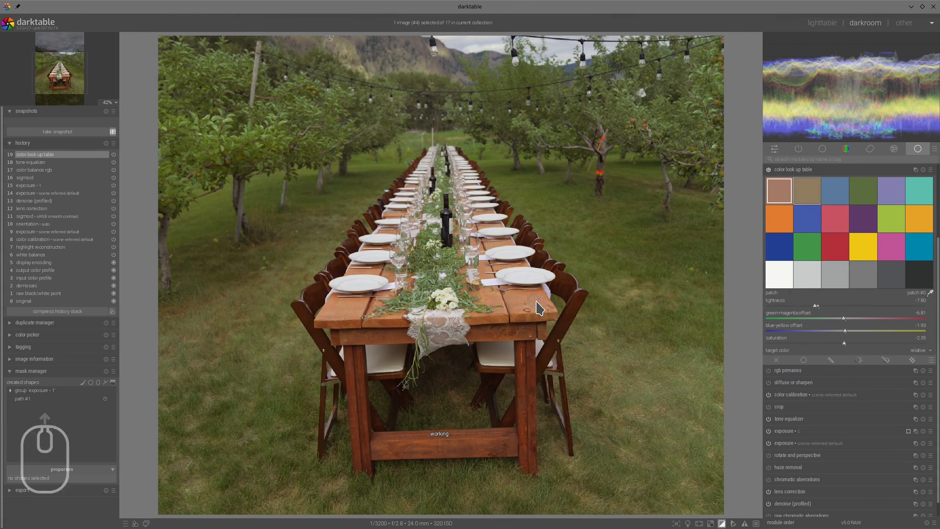
# Reset the wood patch's adjustments, and set its lightness to about +3.21 and saturation to about +3.52.
pyautogui.doubleClick(768, 195)
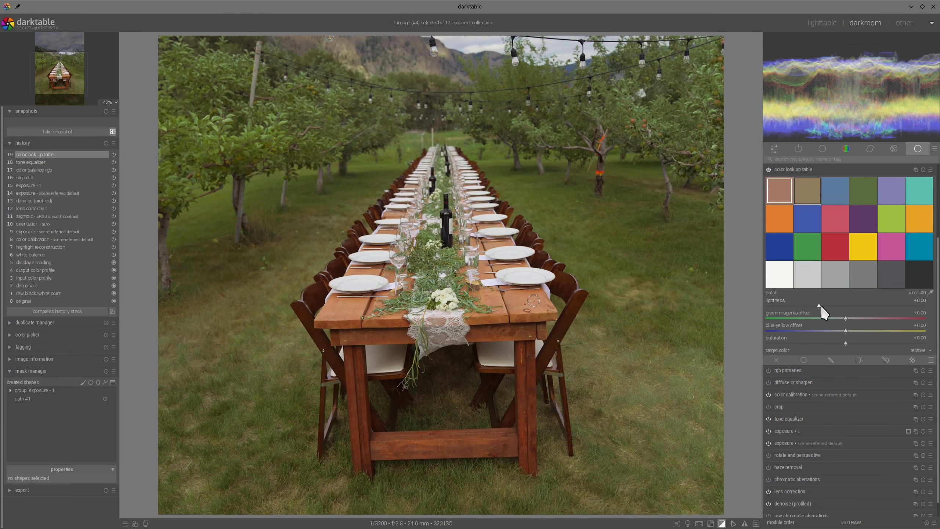
pyautogui.click(821, 305)
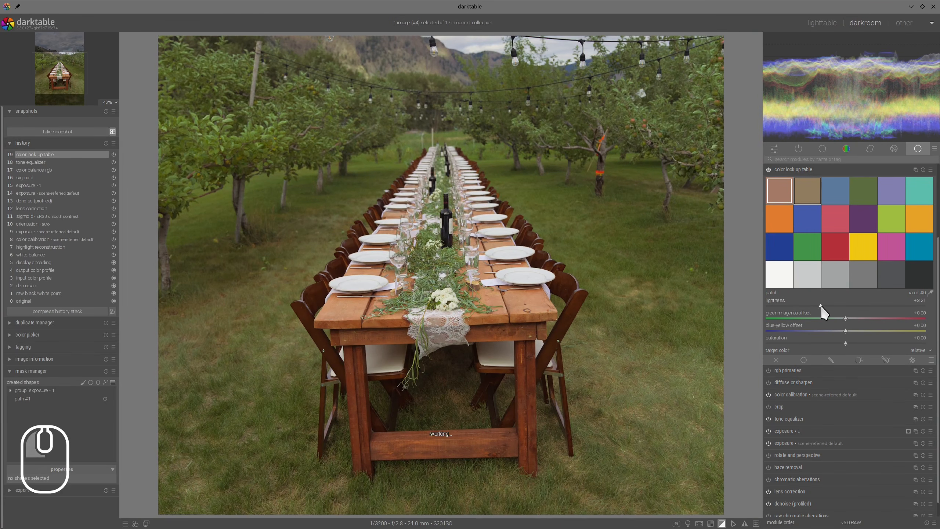
pyautogui.click(846, 343)
# Toggle the color look up table off and on to compare the whole photo with and without it.
pyautogui.scroll(-3, 683, 337)
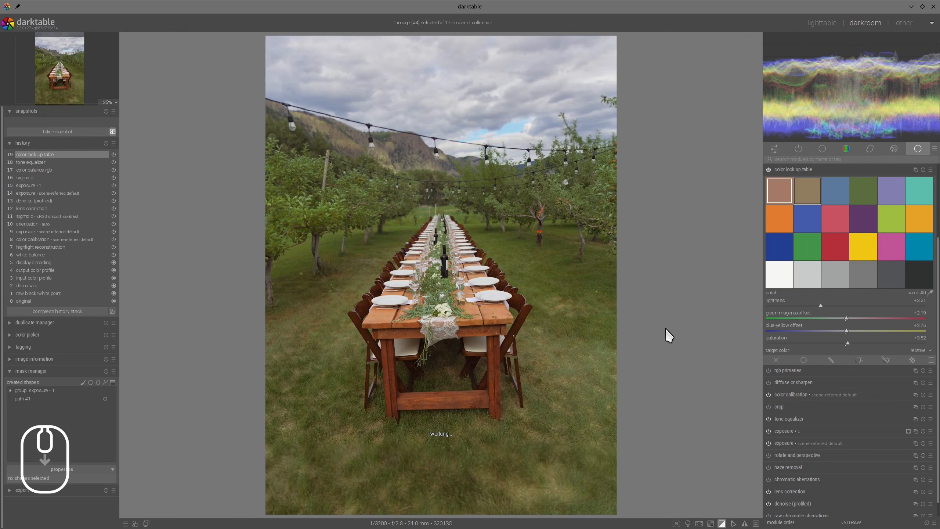
pyautogui.click(768, 170)
pyautogui.click(769, 169)
pyautogui.click(769, 169)
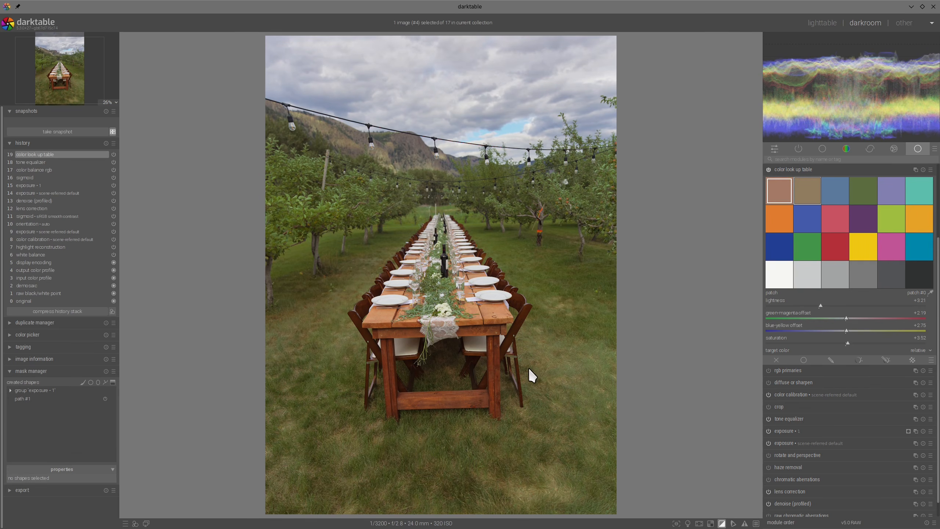
pyautogui.scroll(-1, 557, 330)
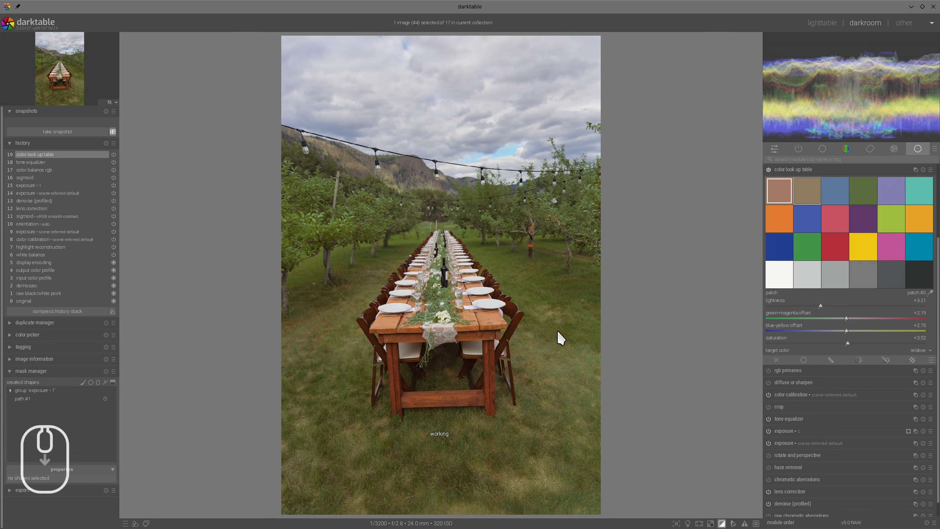
# In color balance rgb, set the perceptual brilliance highlights to about +13.76% and shadows to about -8.72%, and the shadows' perceptual saturation to about +37.61%.
pyautogui.click(806, 169)
pyautogui.click(793, 211)
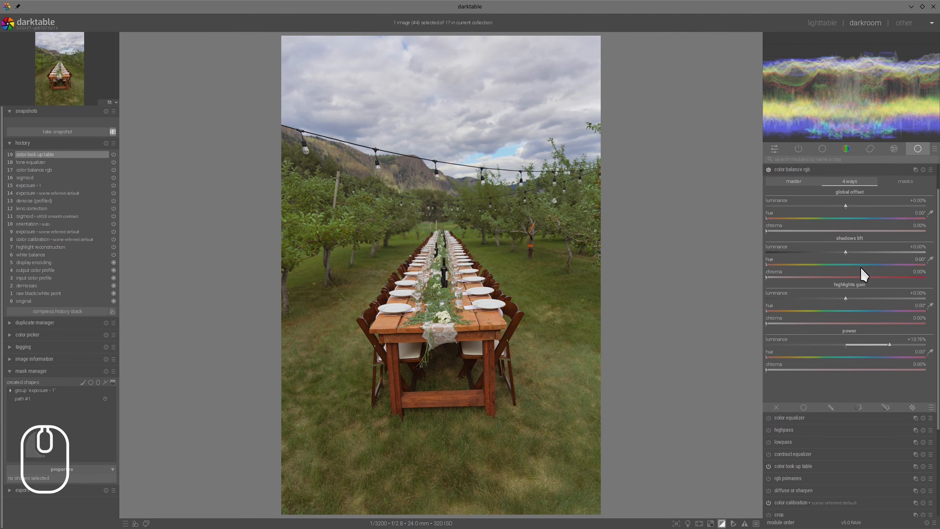
pyautogui.scroll(2, 858, 259)
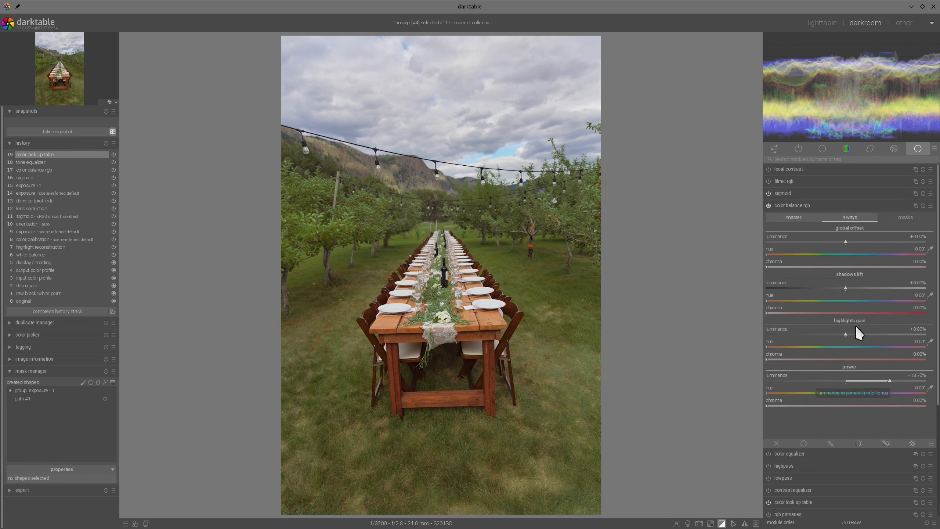
pyautogui.click(792, 216)
pyautogui.click(857, 433)
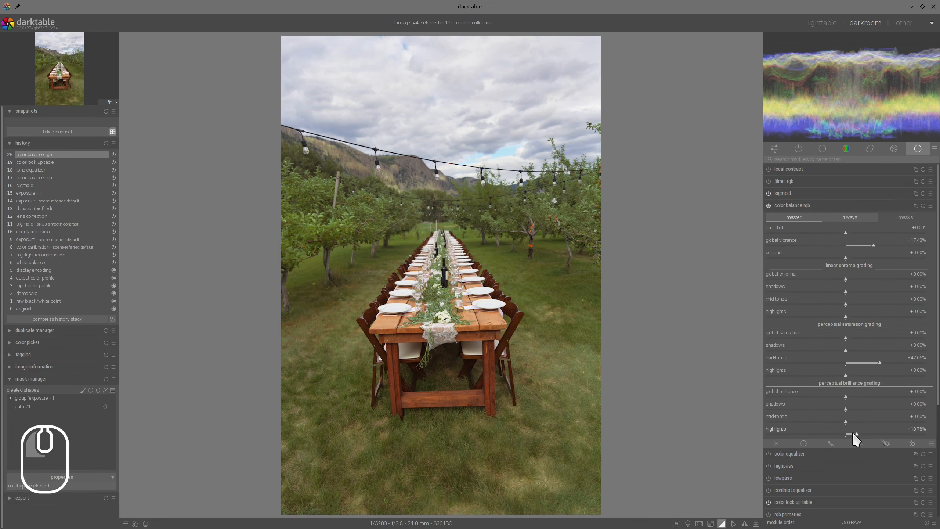
pyautogui.click(836, 404)
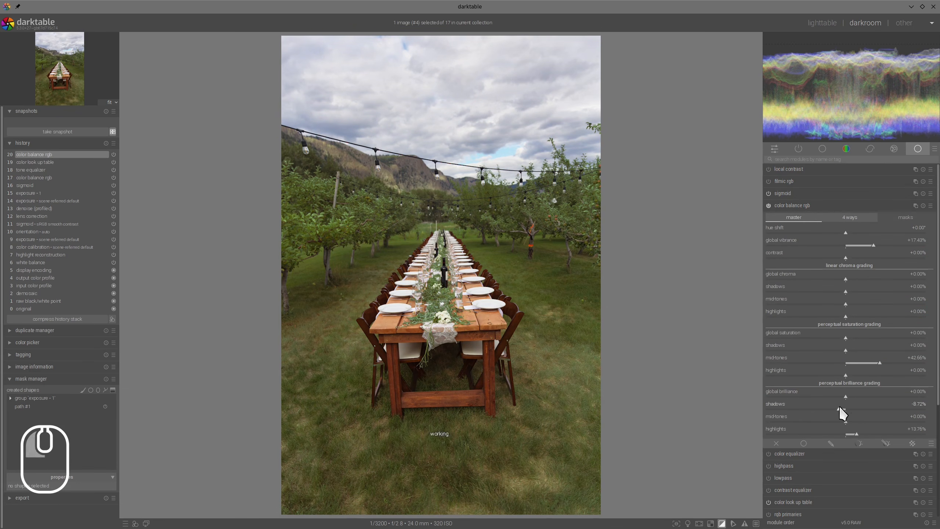
pyautogui.moveTo(853, 346); pyautogui.dragTo(876, 346)
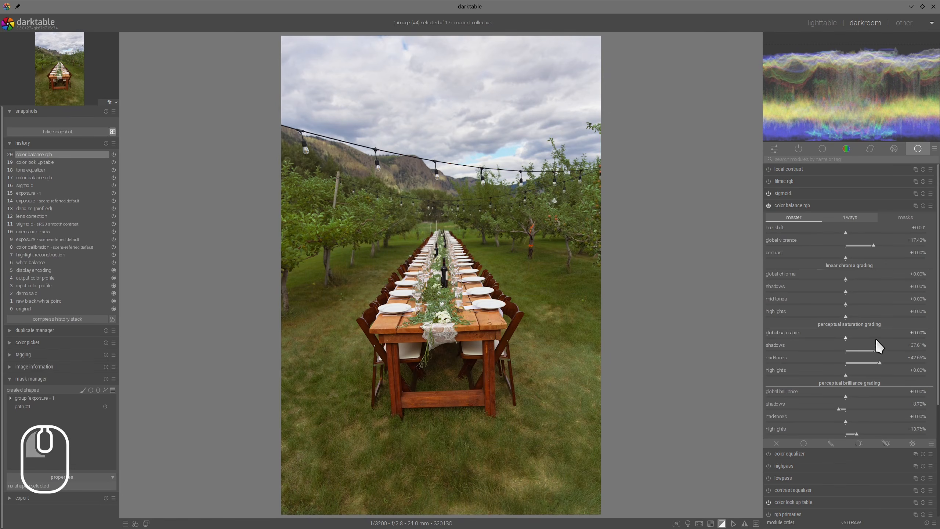
pyautogui.click(798, 205)
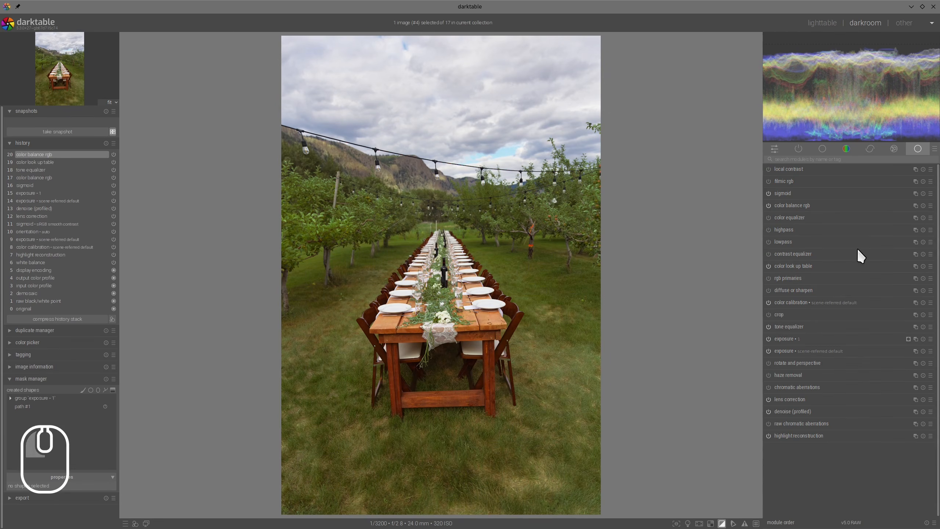
# Lower the bright end of the tone equalizer curve to about -1 EV at 0 EV to darken the brightest sky.
pyautogui.click(792, 326)
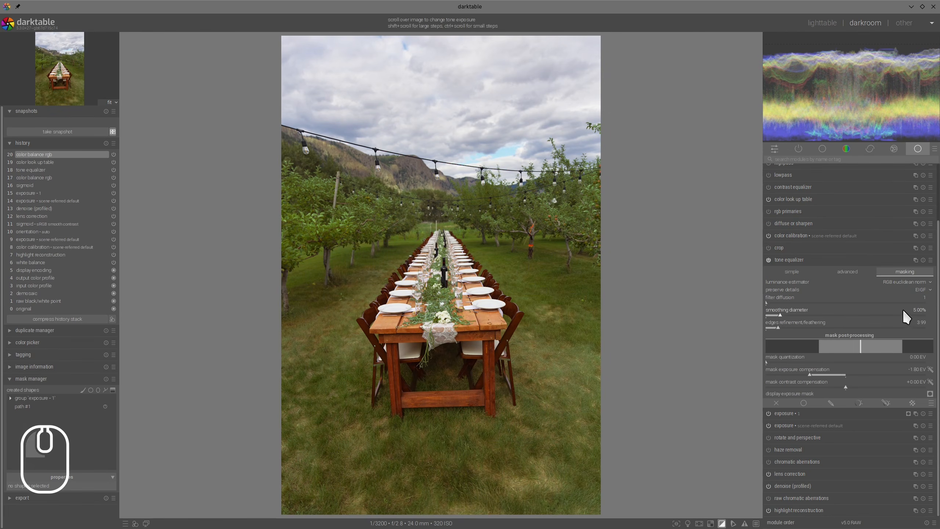
pyautogui.click(851, 270)
pyautogui.moveTo(915, 317)
pyautogui.mouseDown()
pyautogui.moveTo(917, 328)
pyautogui.moveTo(932, 327)
pyautogui.mouseUp()
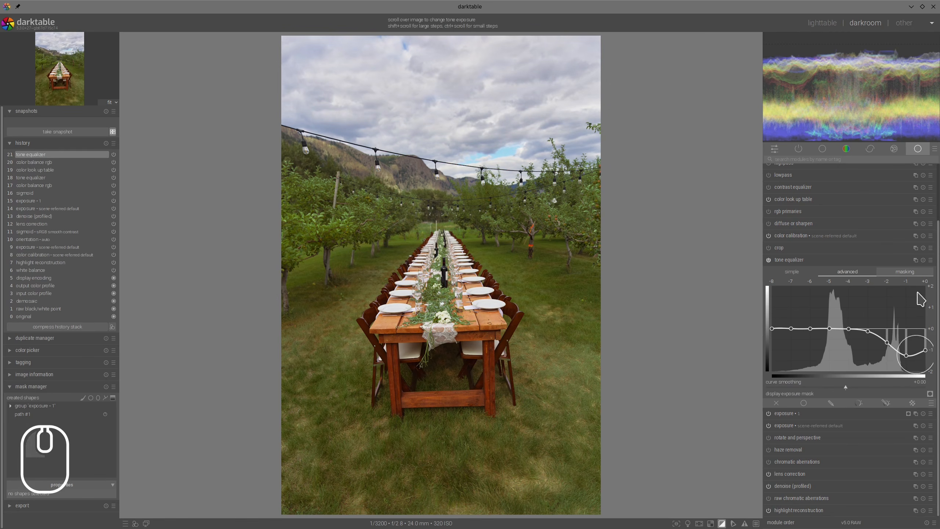
pyautogui.click(880, 274)
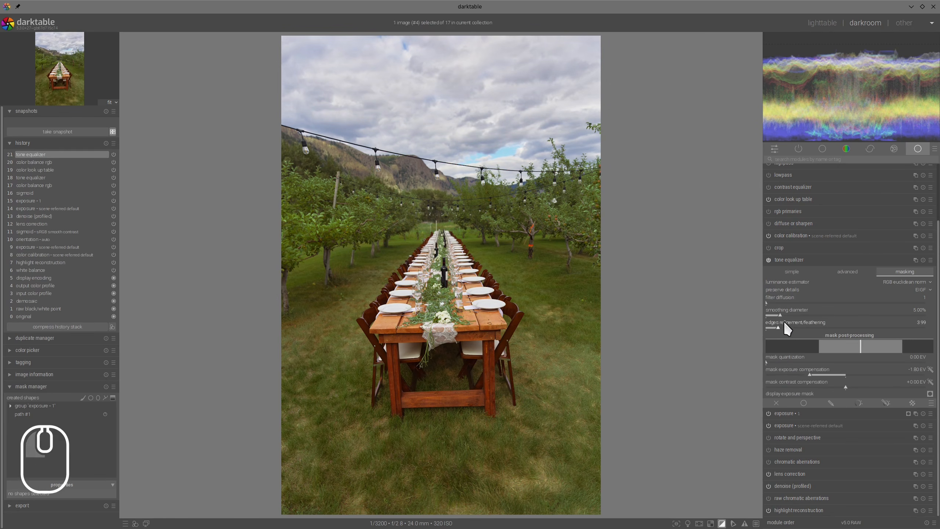
pyautogui.click(803, 260)
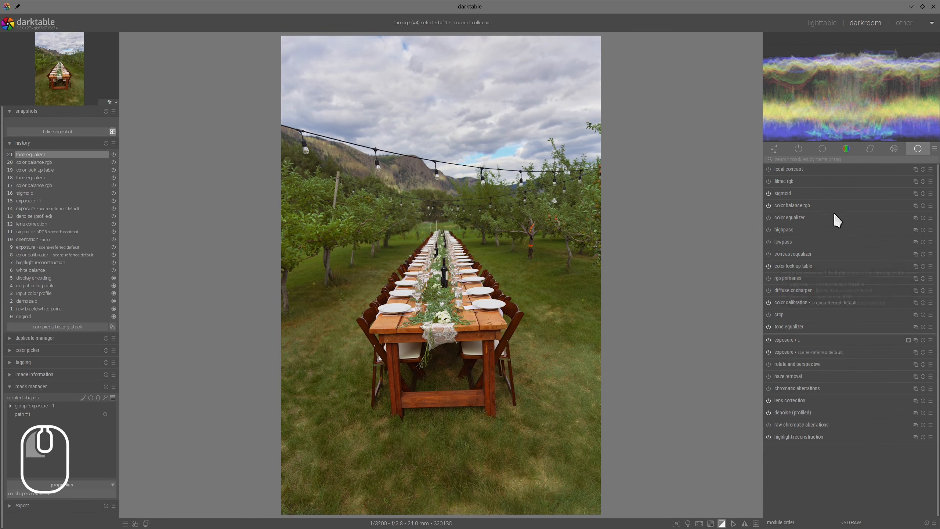
# Set the sigmoid skew to about +0.71.
pyautogui.click(784, 192)
pyautogui.moveTo(871, 197); pyautogui.dragTo(900, 195)
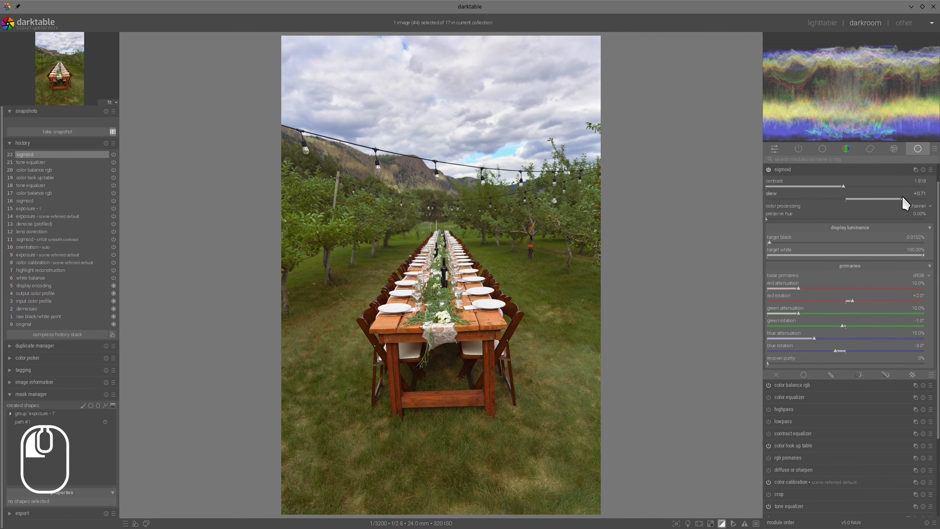
pyautogui.click(809, 169)
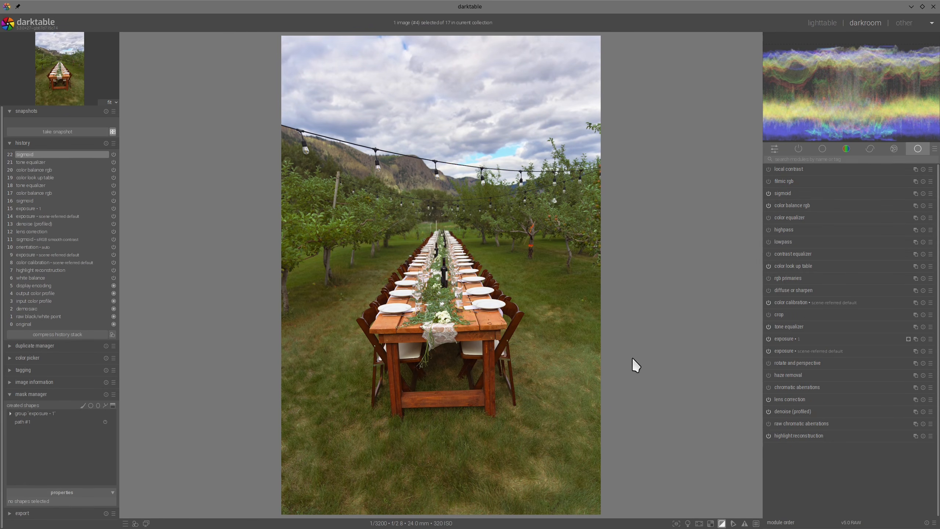
# Snapshot the photo at history step 14 (exposure), compare it side by side with the full edit, and clear the snapshot.
pyautogui.click(768, 265)
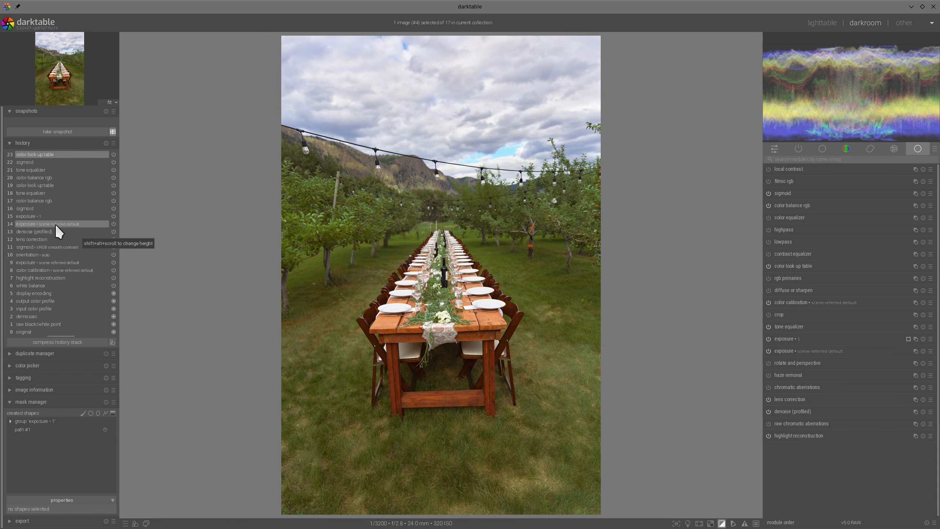
pyautogui.click(25, 224)
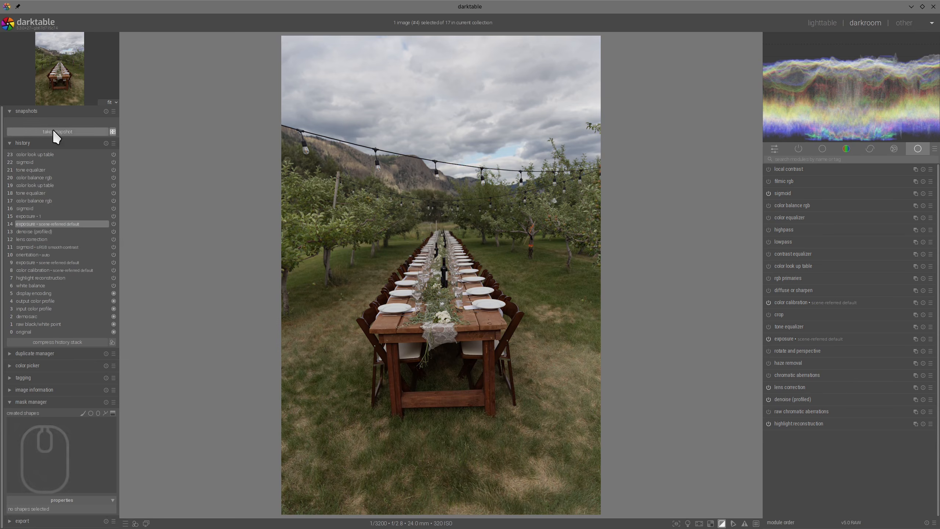
pyautogui.click(53, 130)
pyautogui.click(57, 123)
pyautogui.click(32, 154)
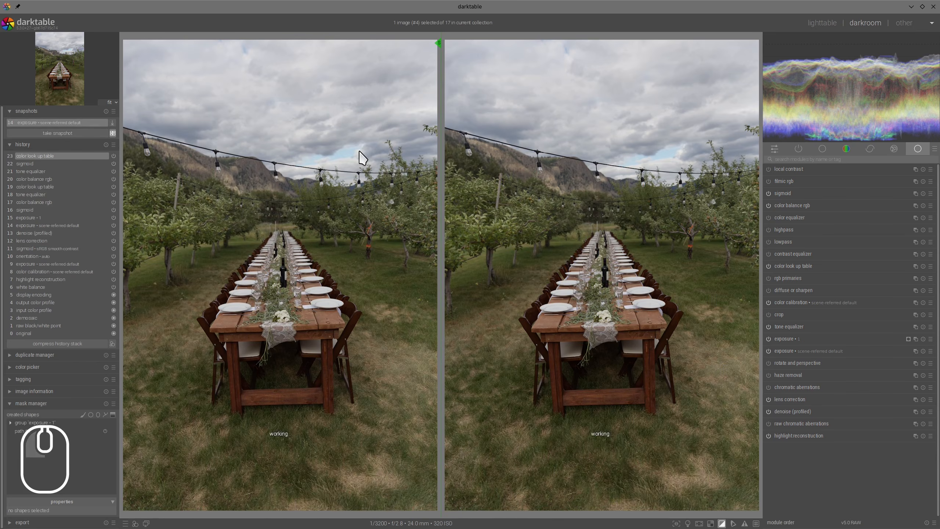
pyautogui.scroll(-1, 539, 265)
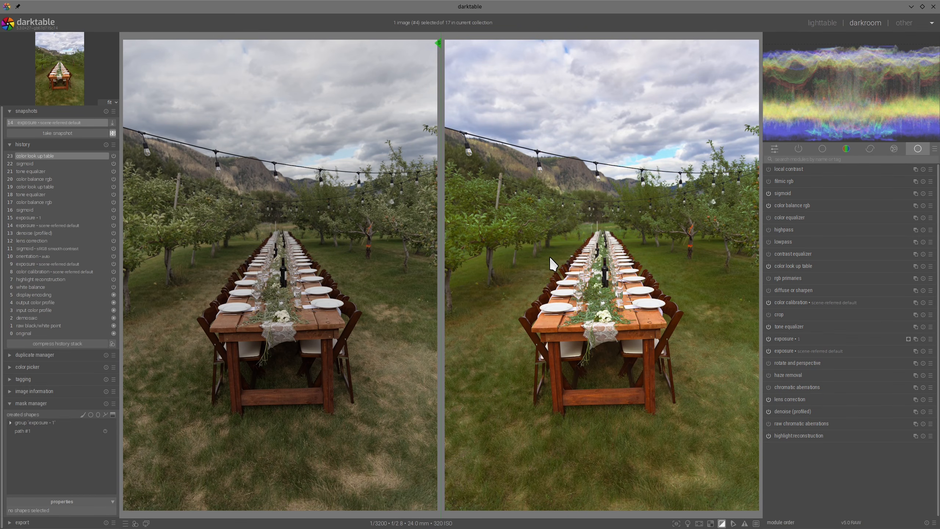
pyautogui.click(104, 111)
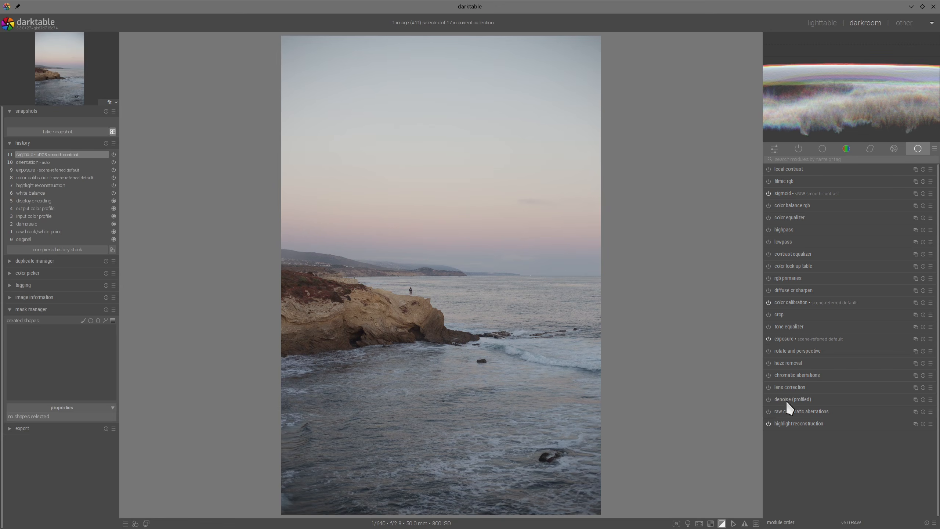
# Enable lens correction and profiled denoise on the coastal sunset photo.
pyautogui.click(768, 387)
pyautogui.click(768, 399)
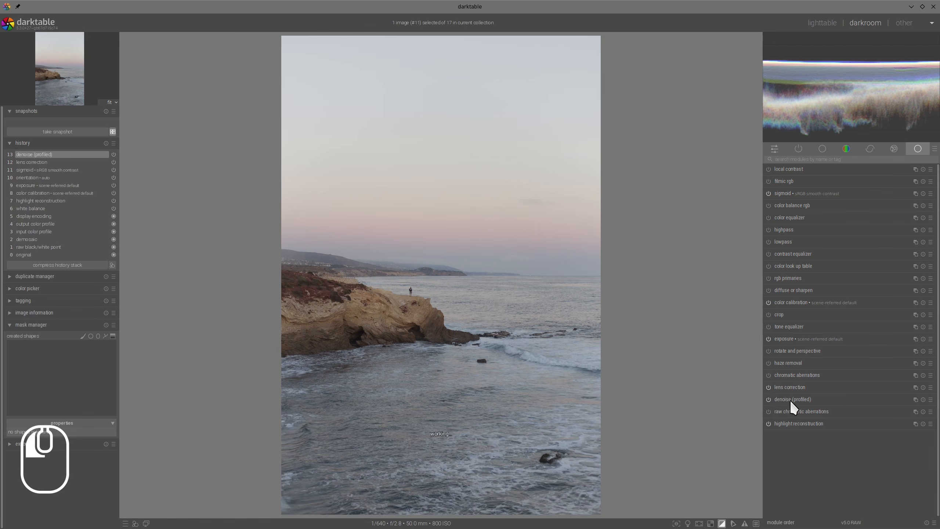
pyautogui.click(790, 399)
pyautogui.click(824, 319)
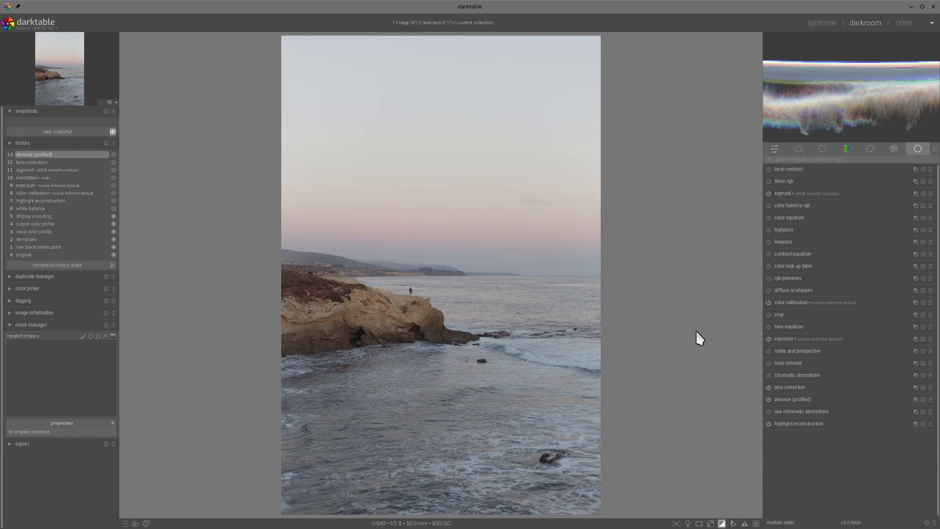
# Set the sigmoid contrast to about 1.956 and the skew to about +0.33.
pyautogui.click(783, 194)
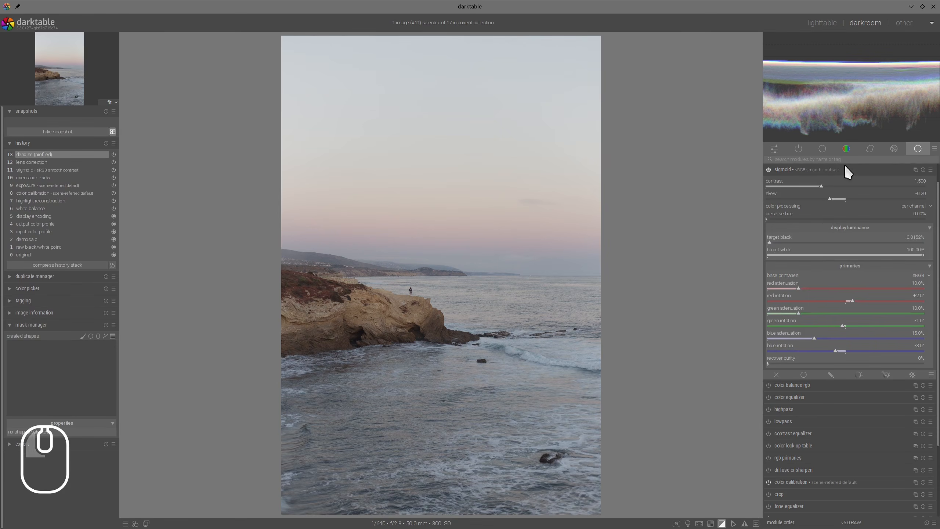
pyautogui.click(866, 196)
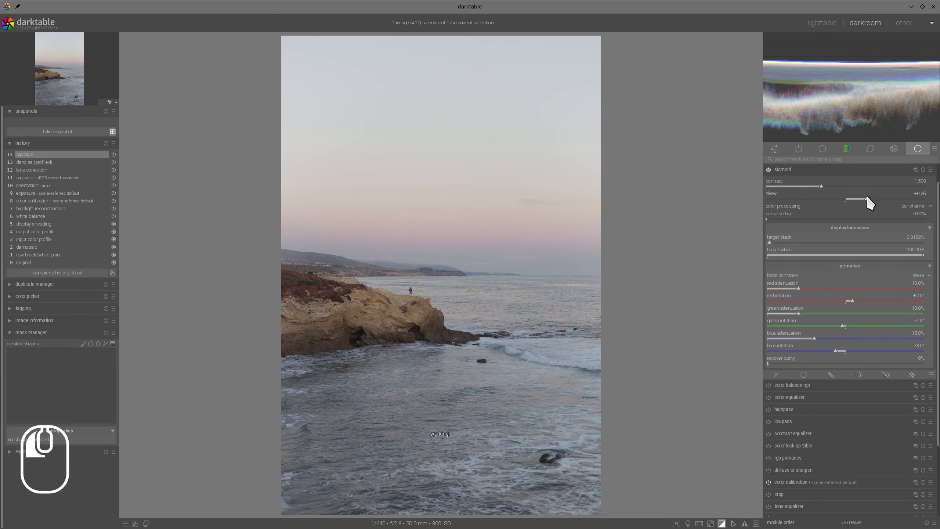
pyautogui.click(853, 184)
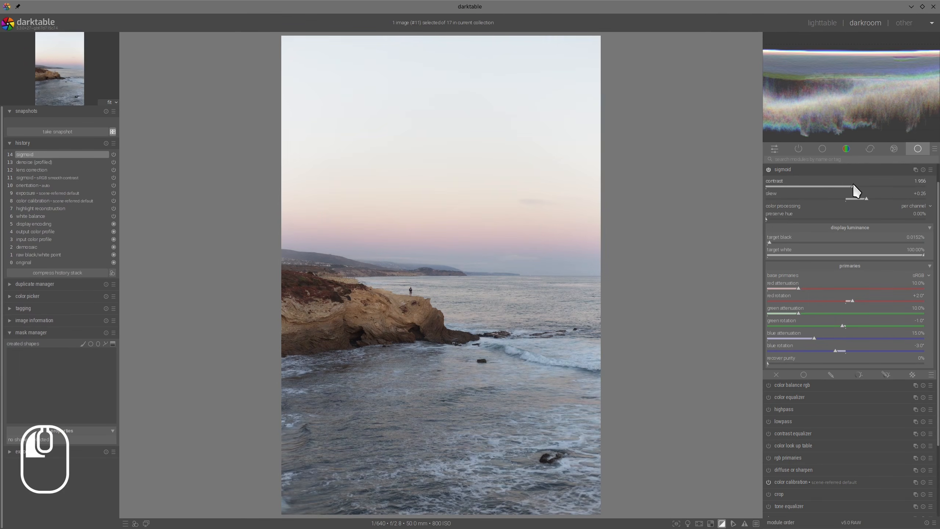
pyautogui.click(878, 197)
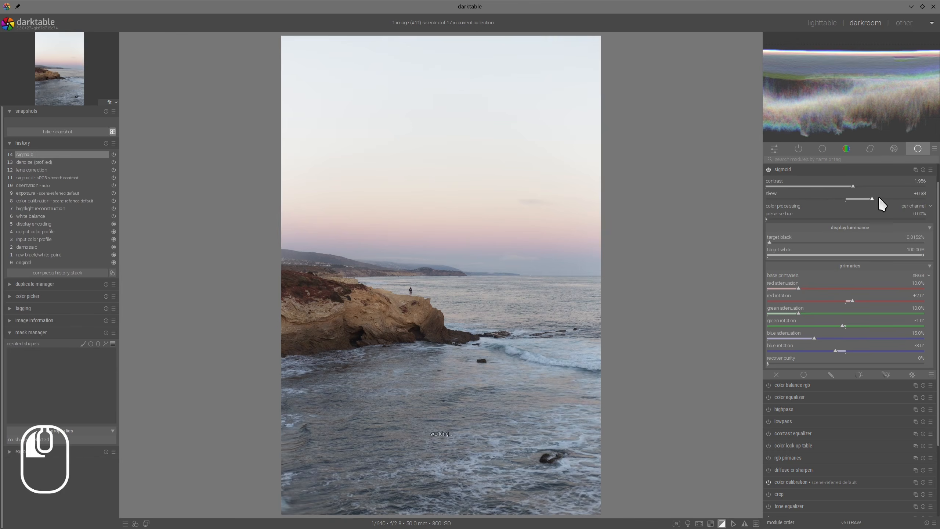
pyautogui.click(797, 171)
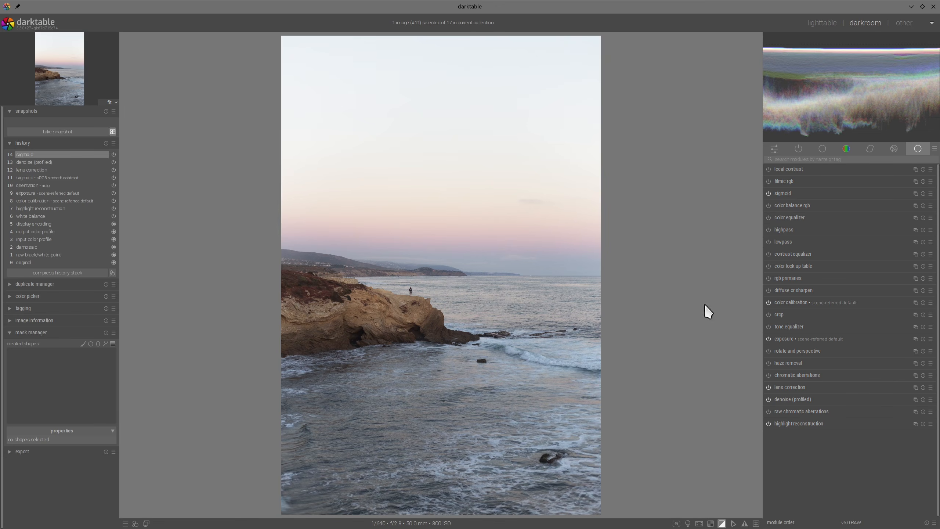
# Give the color look up table a drawn and parametric mask with a horizontal gradient placed just below the horizon.
pyautogui.click(787, 267)
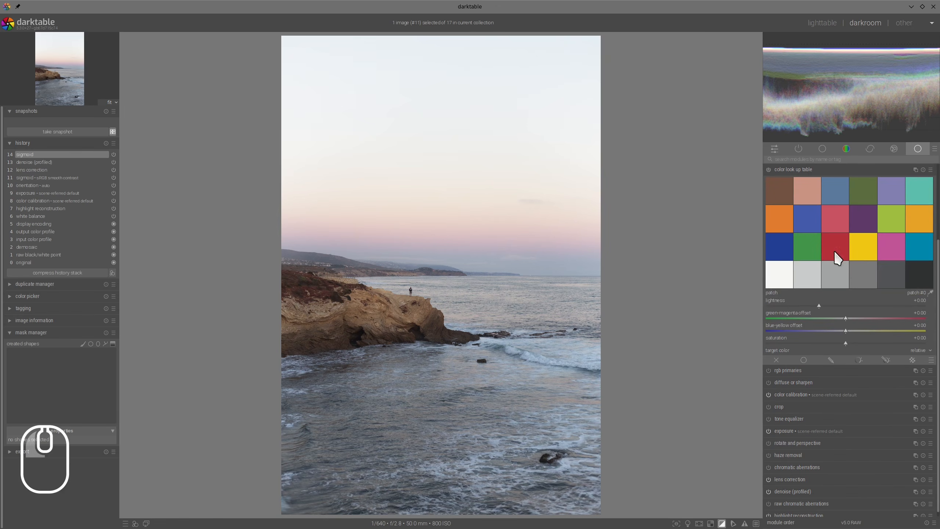
pyautogui.click(887, 359)
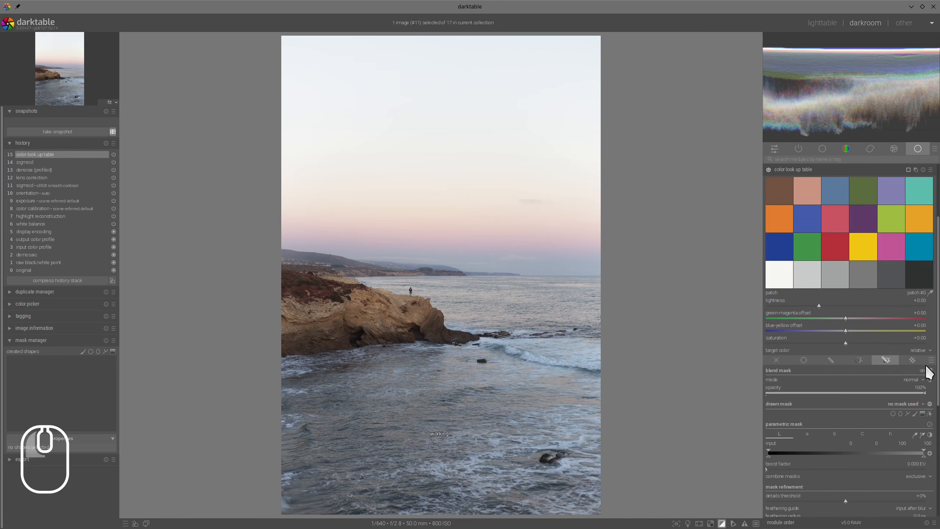
pyautogui.click(923, 414)
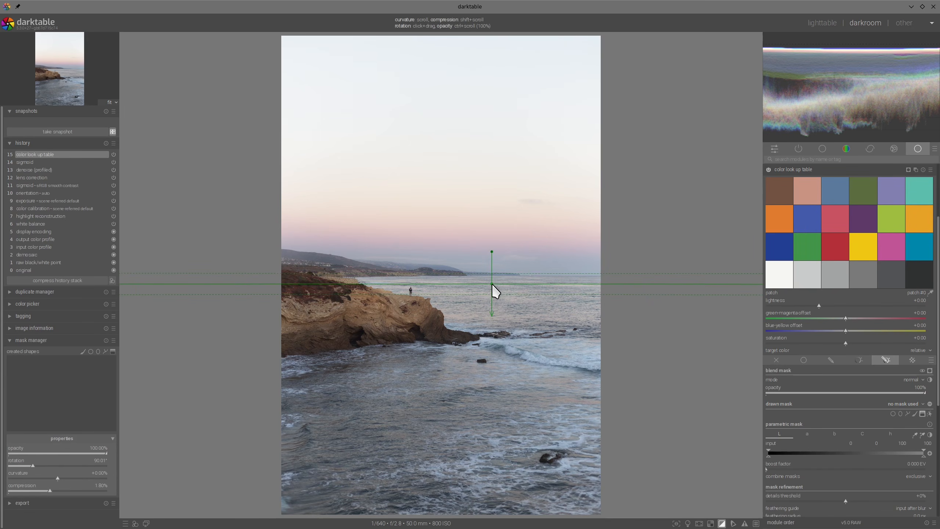
pyautogui.click(492, 285)
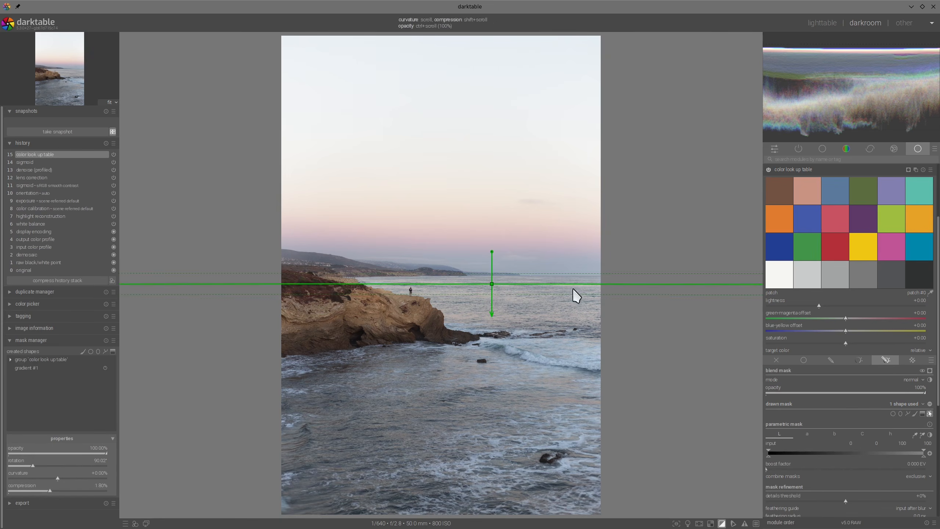
pyautogui.click(930, 414)
pyautogui.scroll(2, 923, 365)
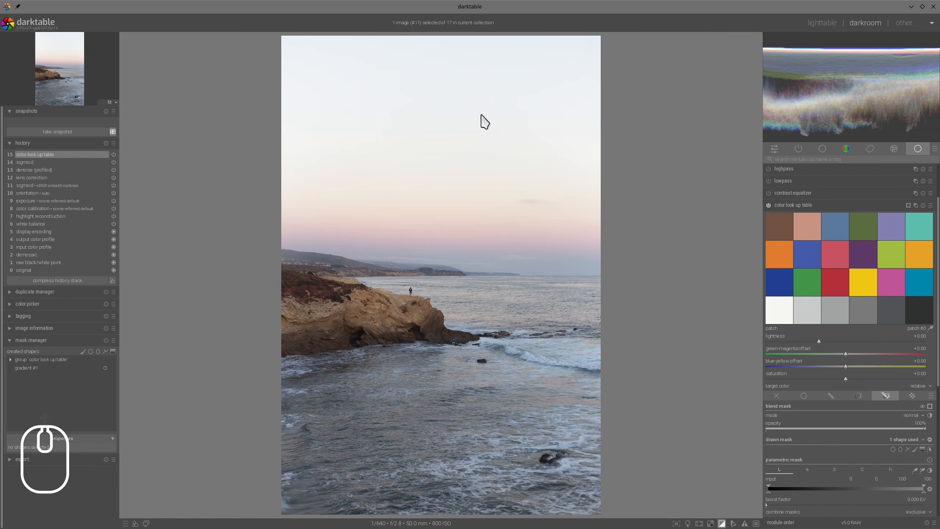
# Replace light grey patch #19 with a sample of the uppermost sky, with lightness about -13.99 and saturation about +6.46.
pyautogui.click(931, 328)
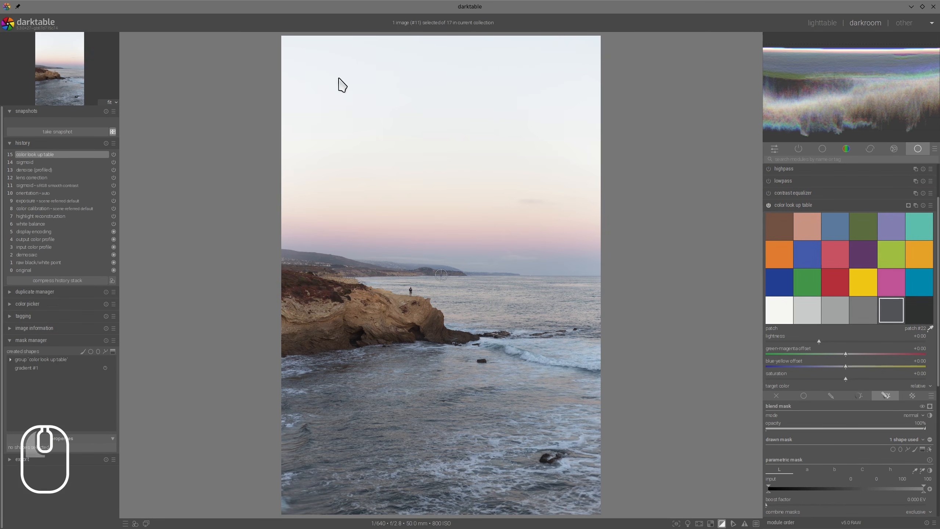
pyautogui.click(420, 54)
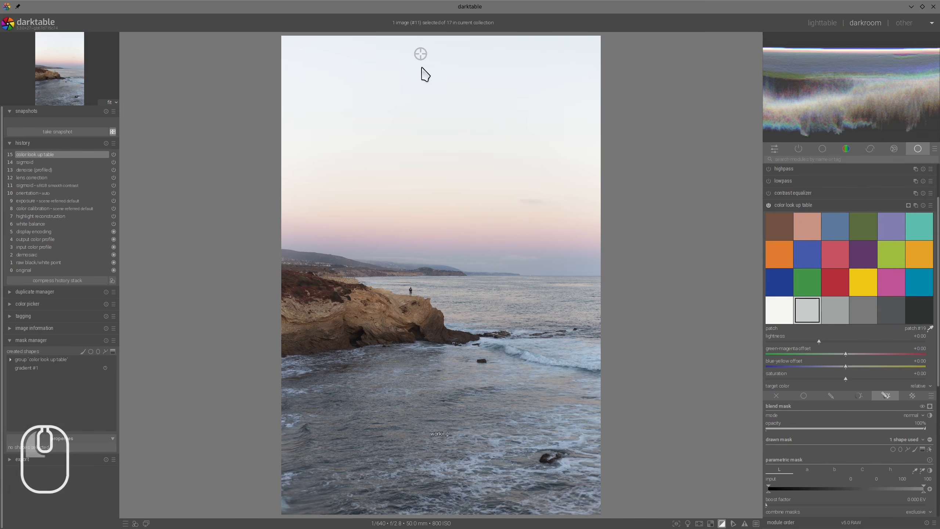
pyautogui.moveTo(822, 342); pyautogui.dragTo(812, 347)
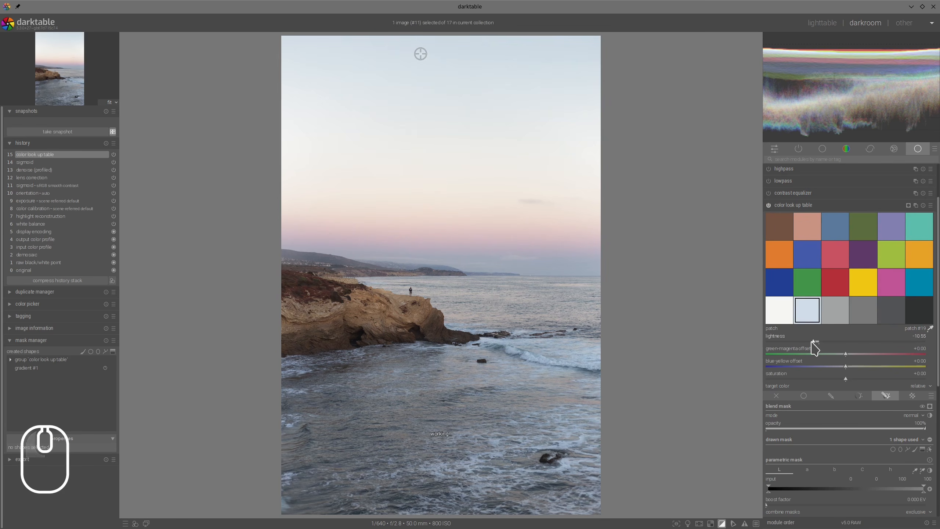
pyautogui.click(849, 379)
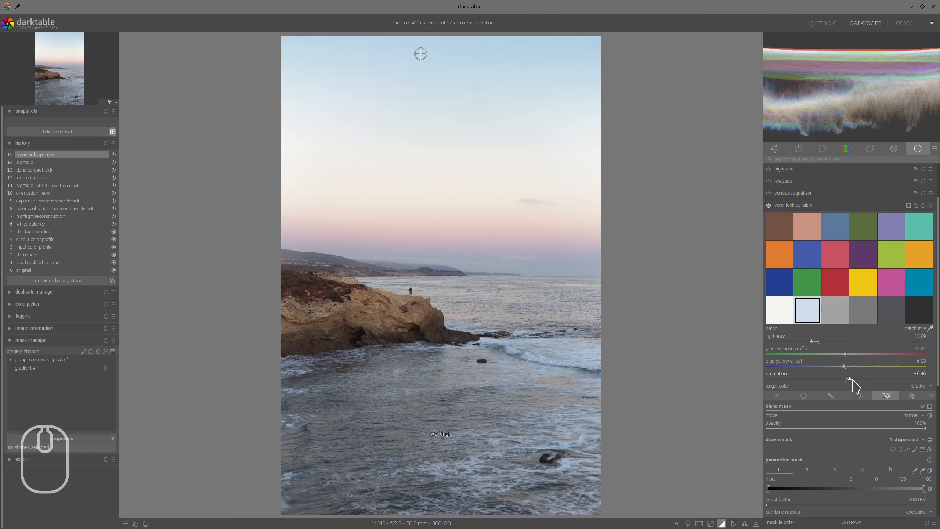
# Replace white patch #18 with a sample of the pale middle sky, with lightness about -6.42 and saturation about +4.70.
pyautogui.click(448, 169)
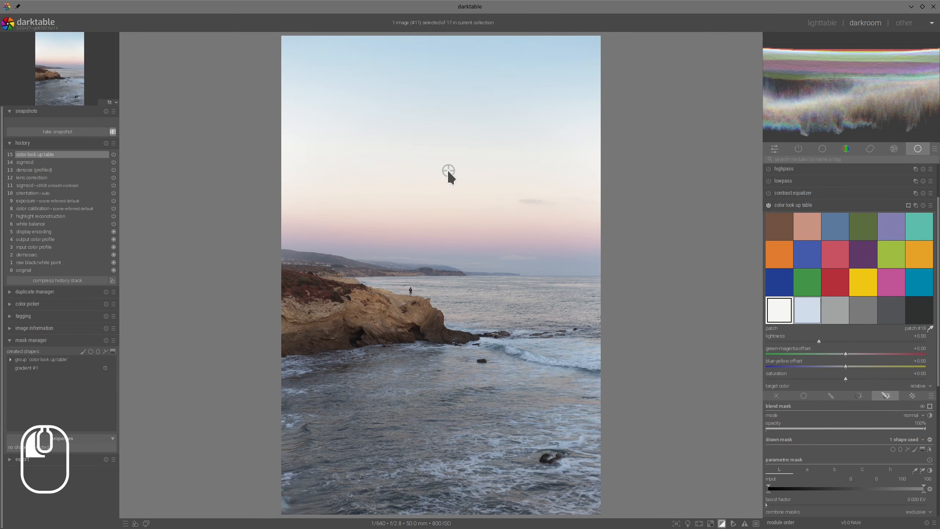
pyautogui.keyDown('shift'); pyautogui.click(778, 310); pyautogui.keyUp('shift')
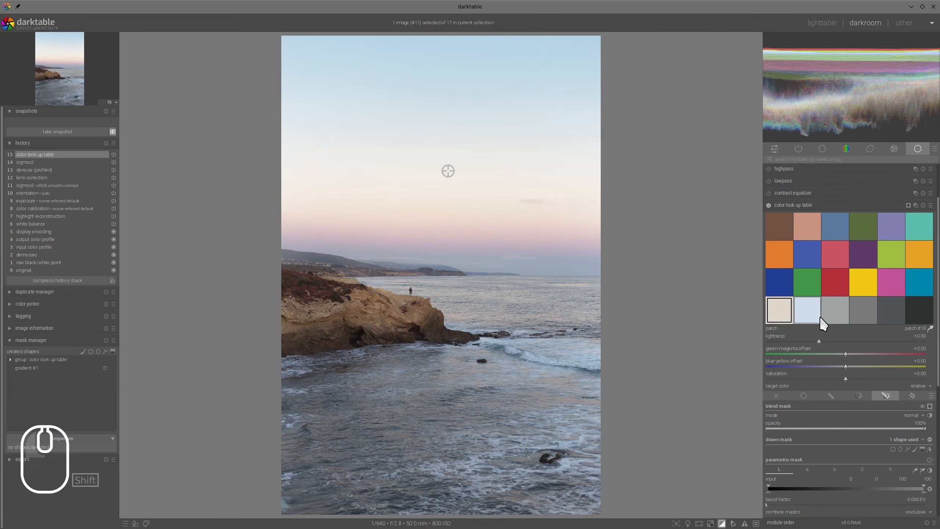
pyautogui.click(815, 341)
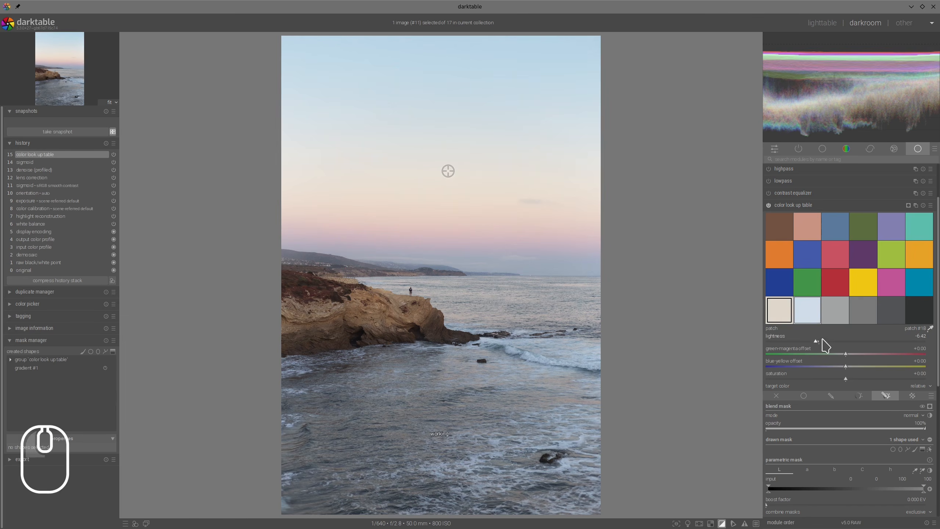
pyautogui.click(847, 377)
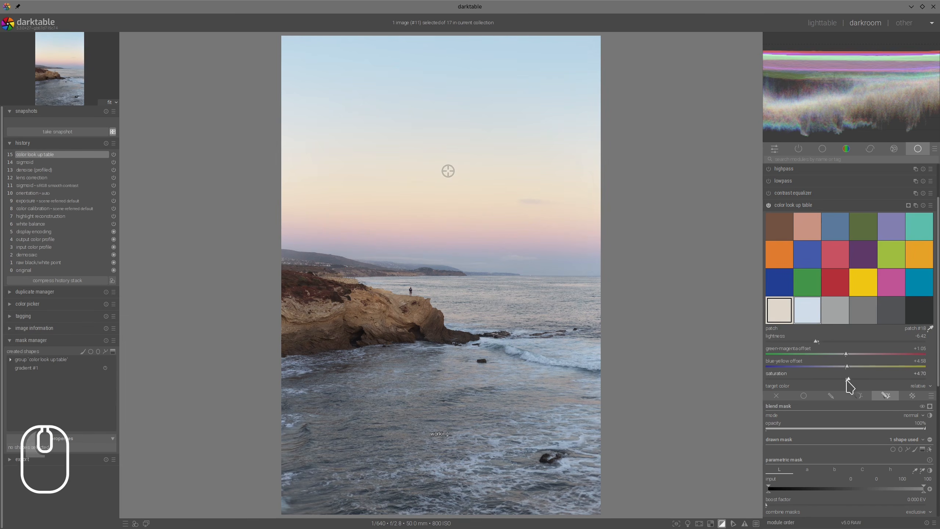
# Replace grey patch #20 with a sample of the pinkish sky above the horizon, with lightness about -1.61 and saturation about +5.28.
pyautogui.click(479, 247)
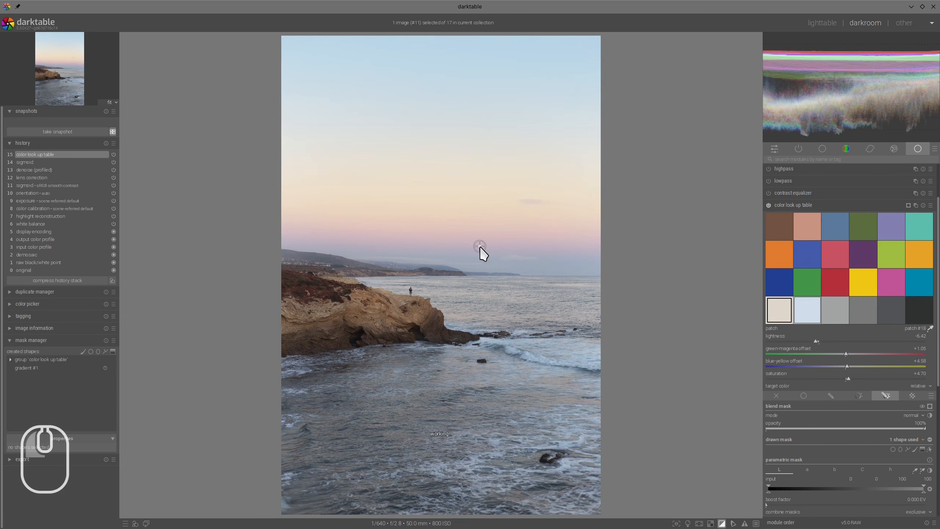
pyautogui.keyDown('shift'); pyautogui.click(837, 314); pyautogui.keyUp('shift')
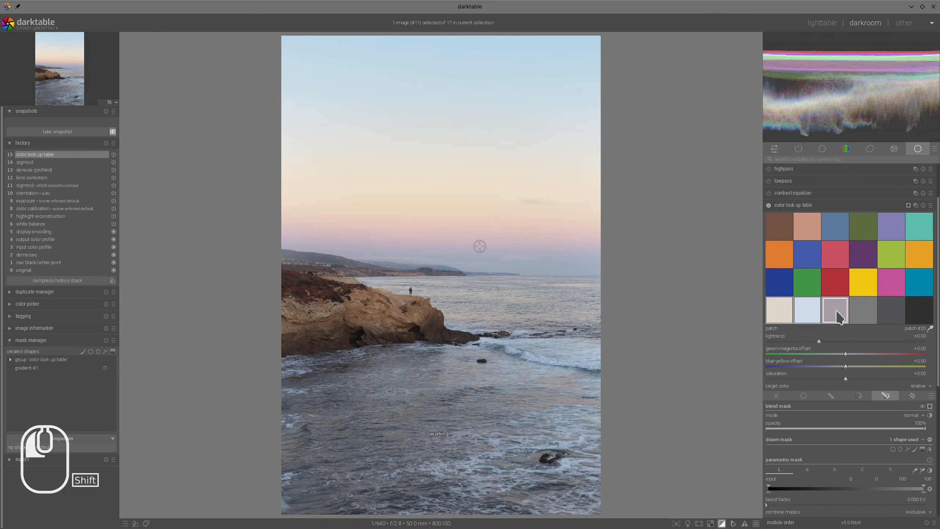
pyautogui.click(816, 342)
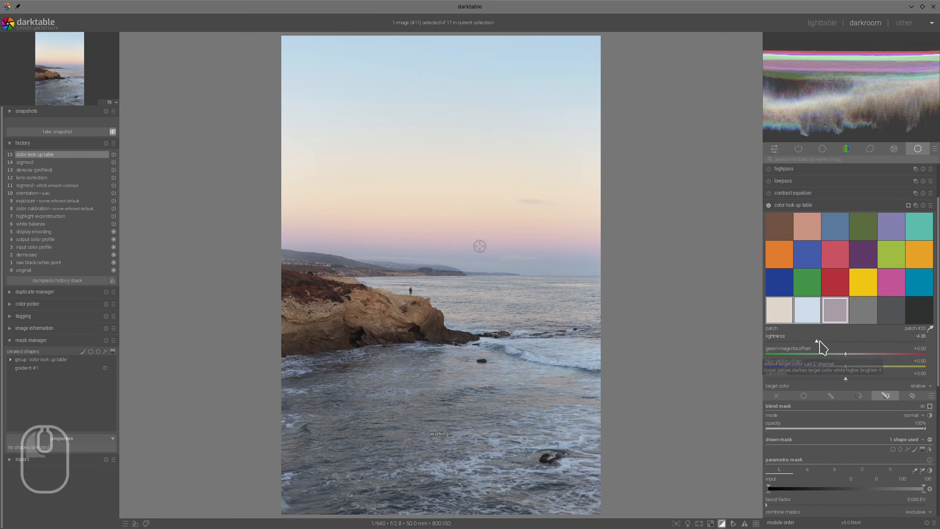
pyautogui.click(817, 342)
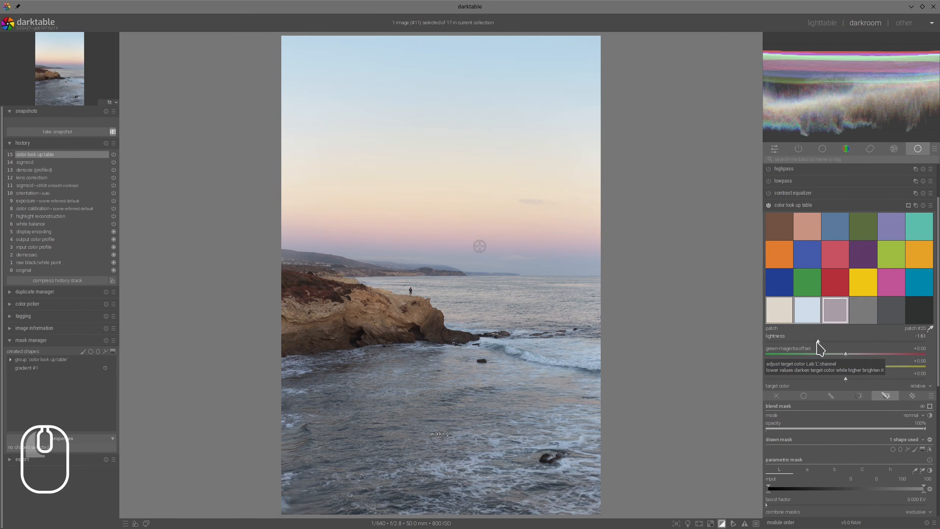
pyautogui.click(852, 379)
pyautogui.click(850, 379)
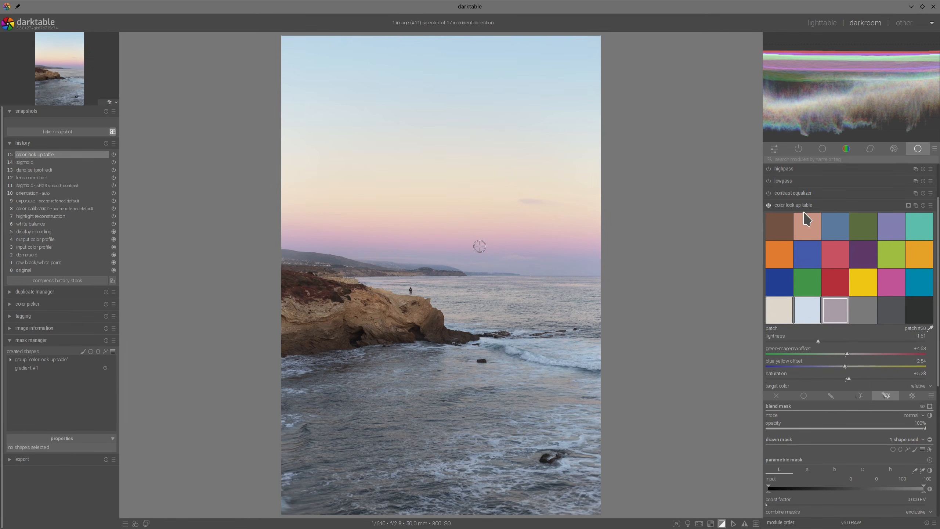
# Toggle the color look up table off and on to compare the sky colors, and collapse the module.
pyautogui.click(768, 205)
pyautogui.click(768, 205)
pyautogui.click(769, 206)
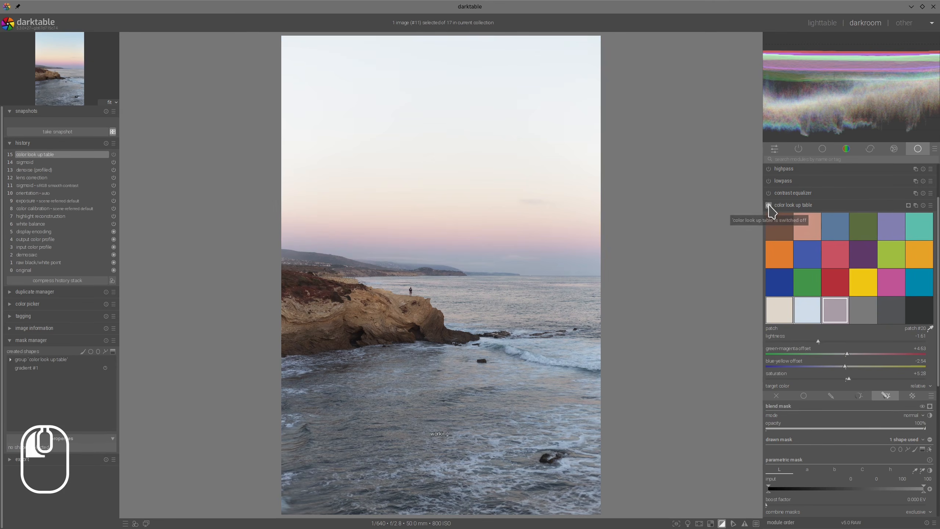
pyautogui.click(788, 206)
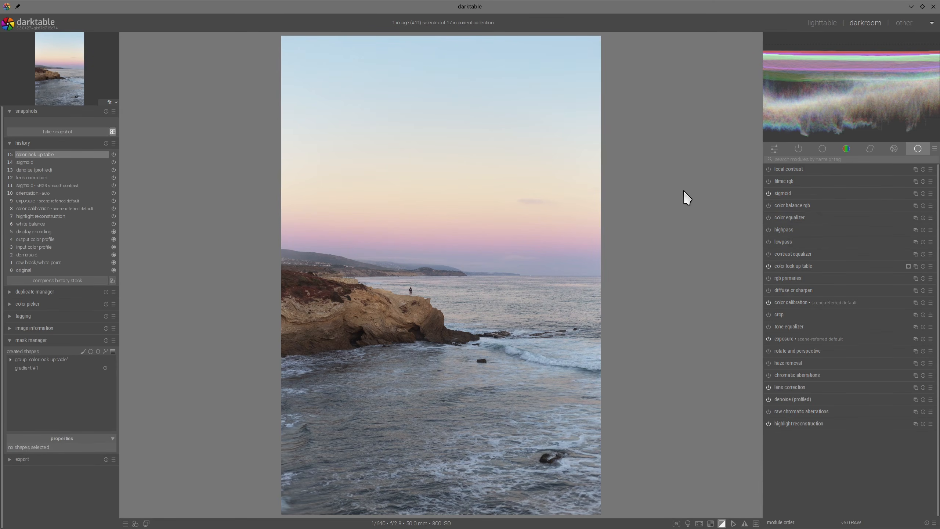
# Add a second color look up table instance and mask it with the first color look up table's raster mask.
pyautogui.rightClick(915, 266)
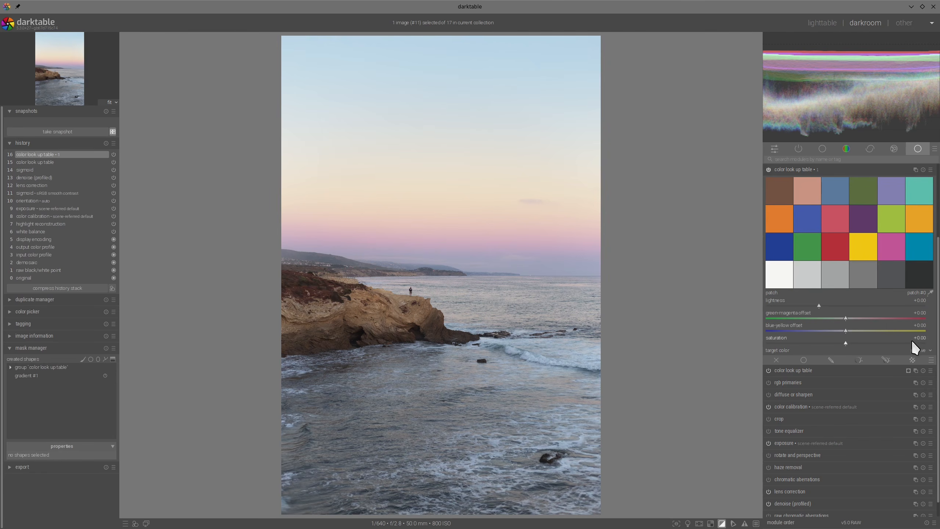
pyautogui.click(911, 359)
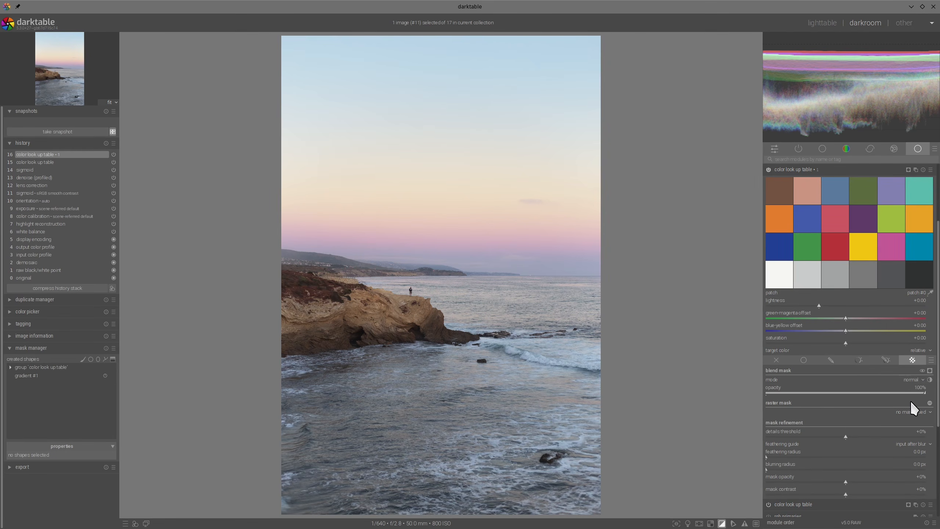
pyautogui.click(913, 414)
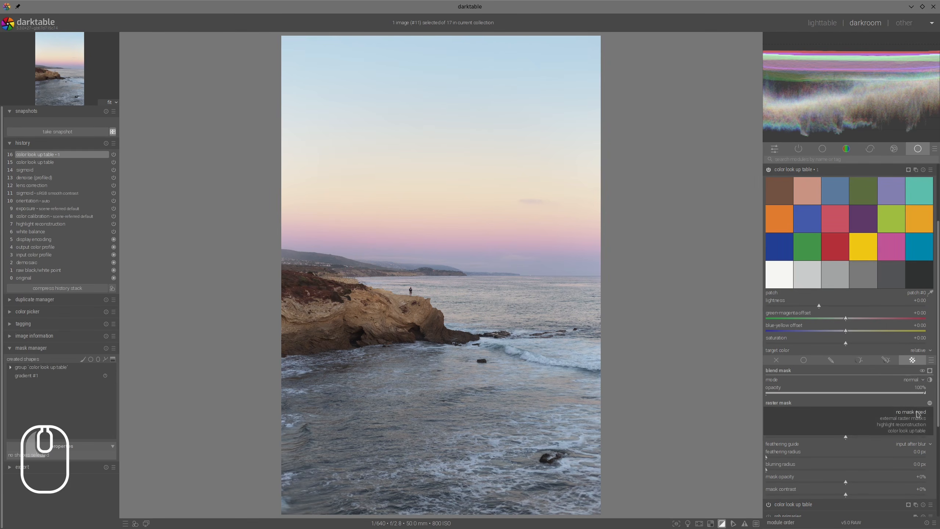
pyautogui.click(910, 434)
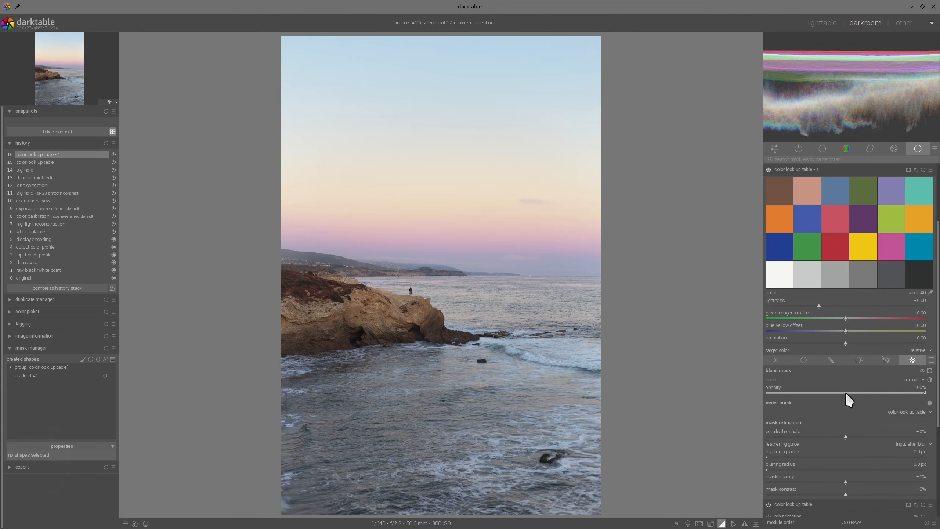
# Invert the raster mask to cover the land and sea, checking it with the mask overlay.
pyautogui.click(929, 371)
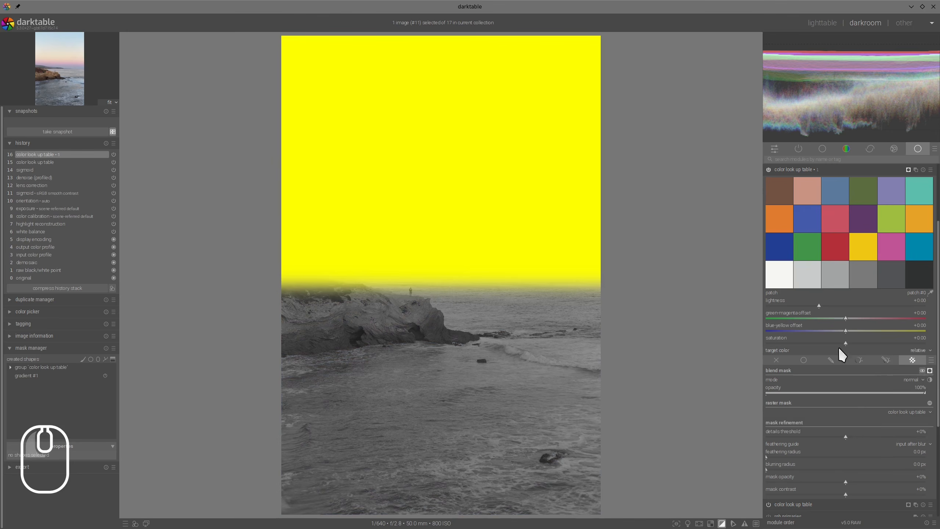
pyautogui.click(928, 403)
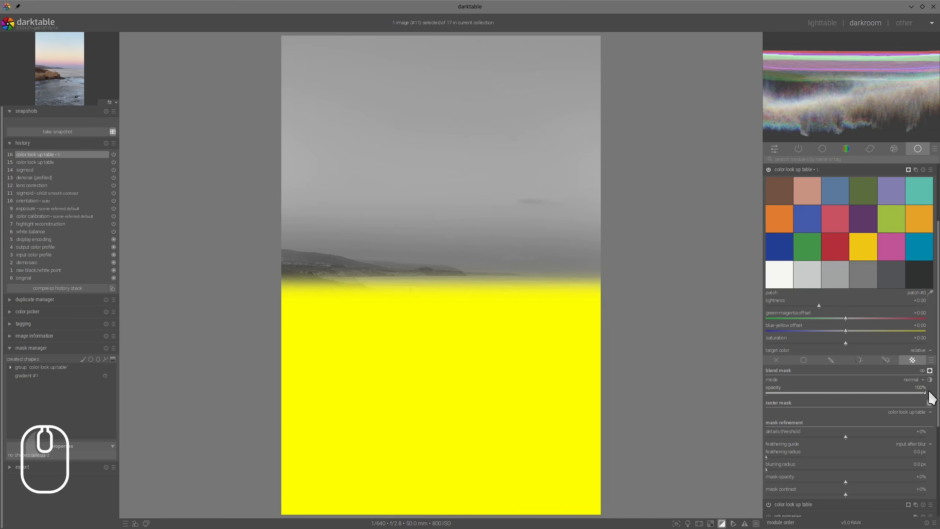
pyautogui.click(929, 371)
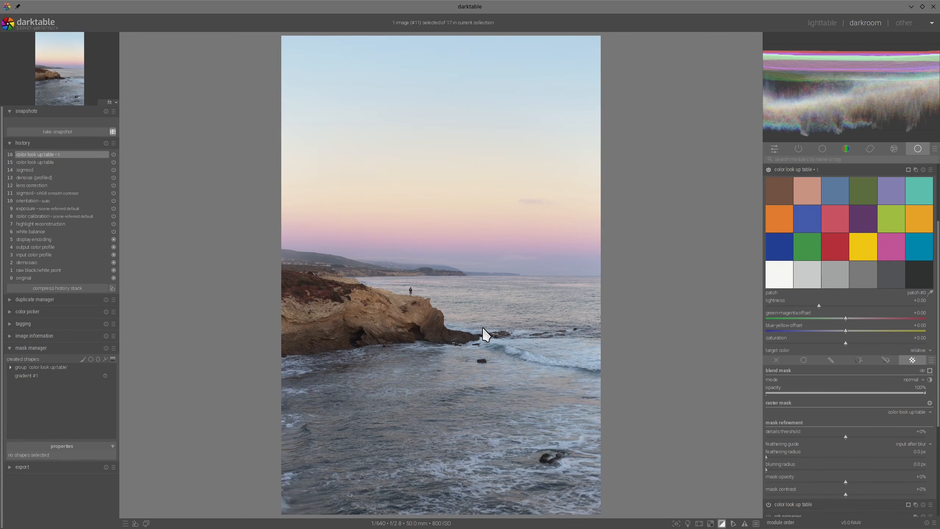
# Replace grey patch #20 with a sample of the bright water beside the cliff, with lightness about +8.03 and saturation about +2.94.
pyautogui.scroll(3, 486, 334)
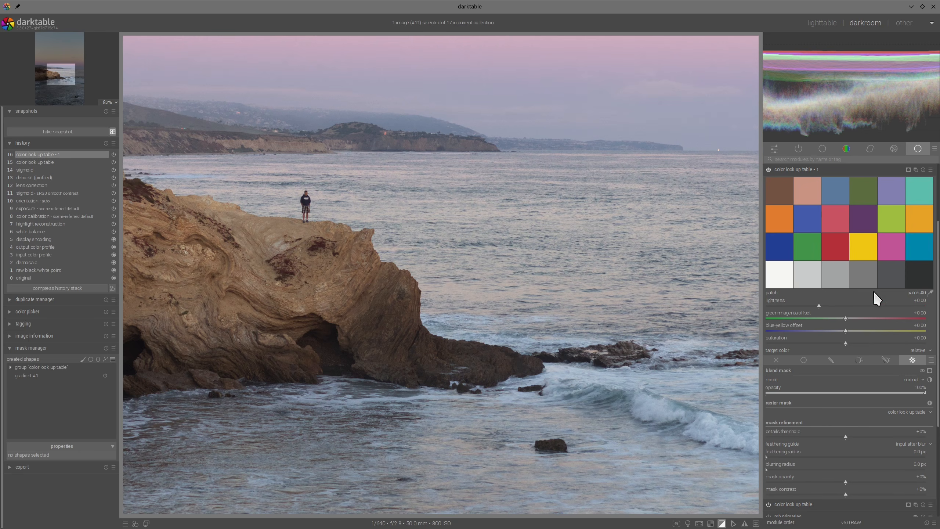
pyautogui.click(930, 293)
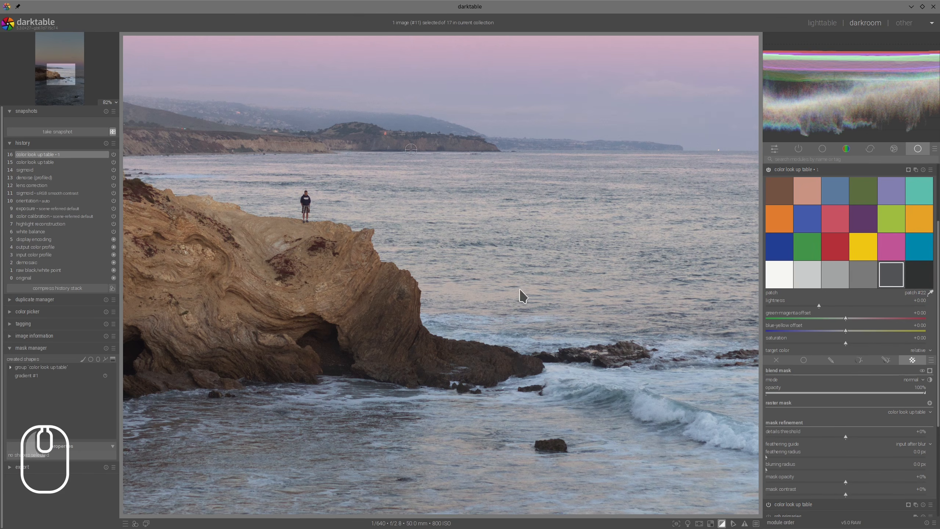
pyautogui.click(451, 287)
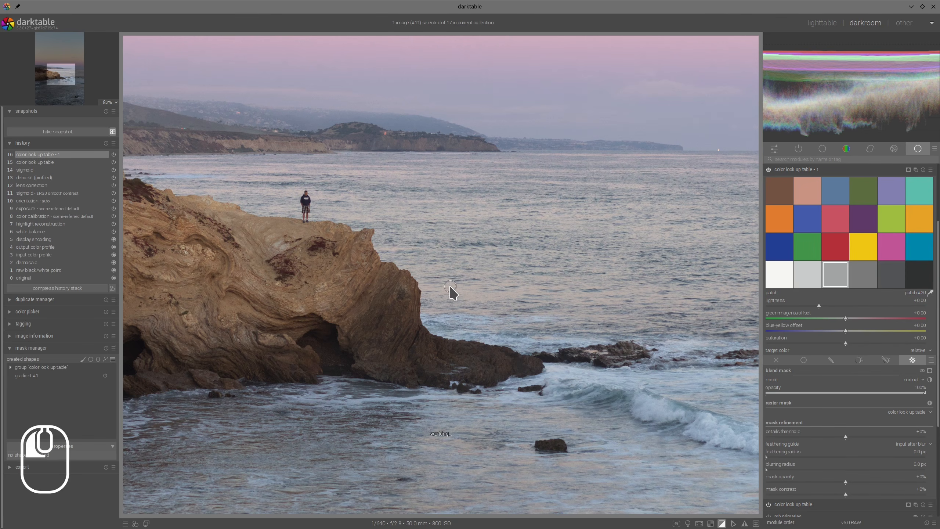
pyautogui.keyDown('shift'); pyautogui.click(833, 276); pyautogui.keyUp('shift')
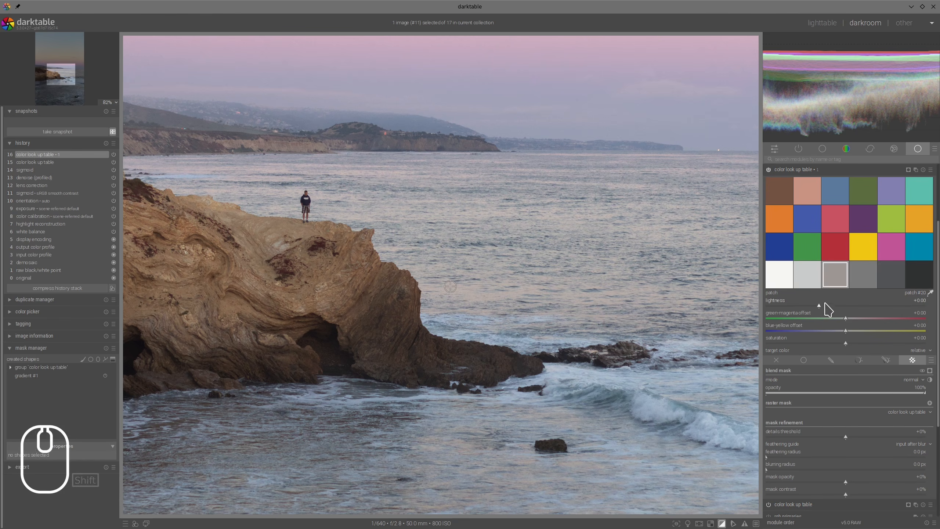
pyautogui.moveTo(819, 306); pyautogui.dragTo(823, 306)
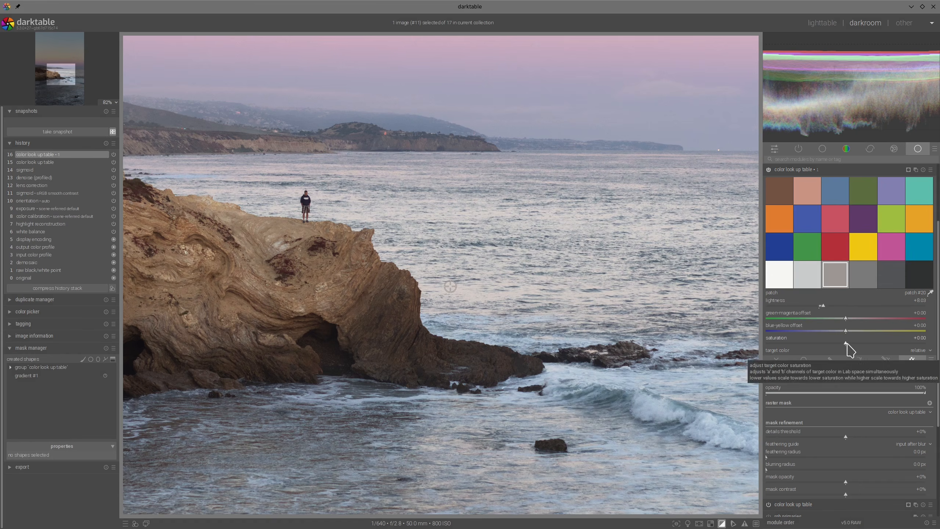
pyautogui.scroll(3, 849, 344)
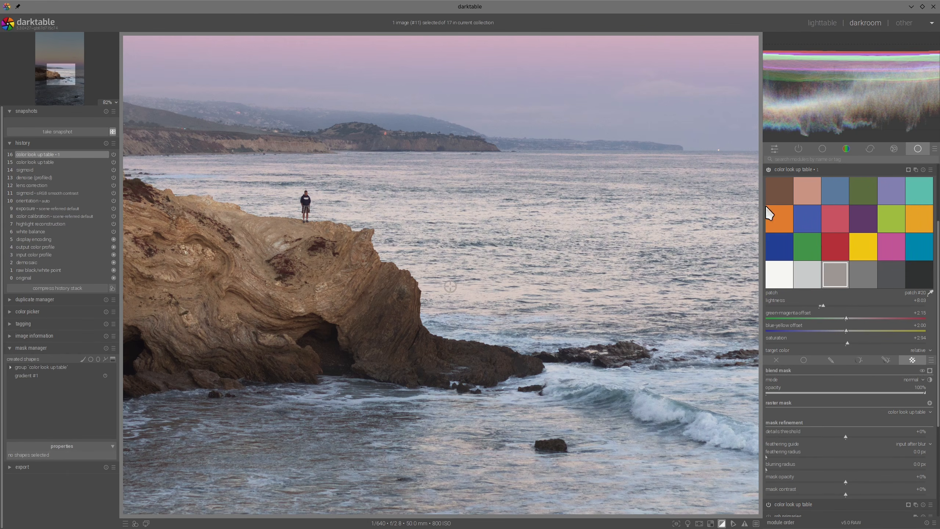
# Toggle the second color look up table off and on to compare the water highlights.
pyautogui.click(768, 170)
pyautogui.click(768, 170)
pyautogui.scroll(-2, 523, 298)
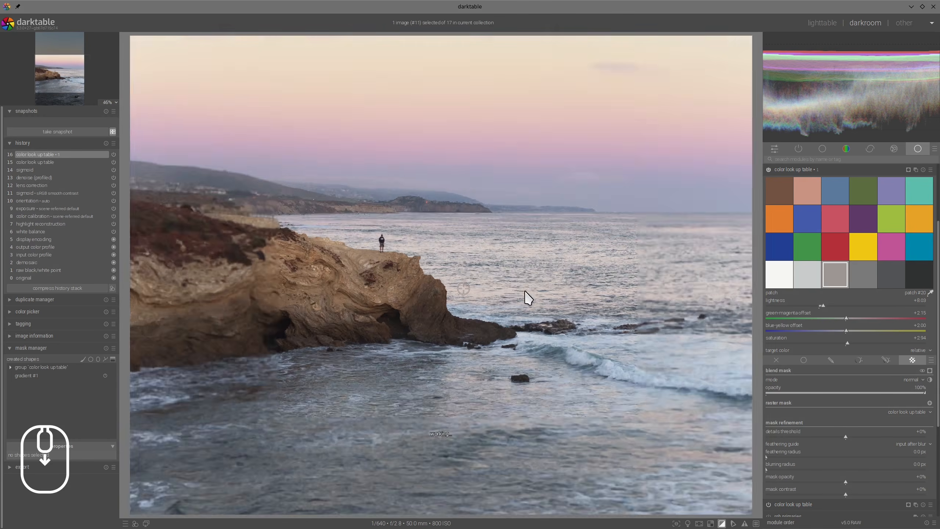
# Replace grey patch #21 with a sample of the darker foreground water and lower its lightness to about -2.98.
pyautogui.scroll(3, 416, 429)
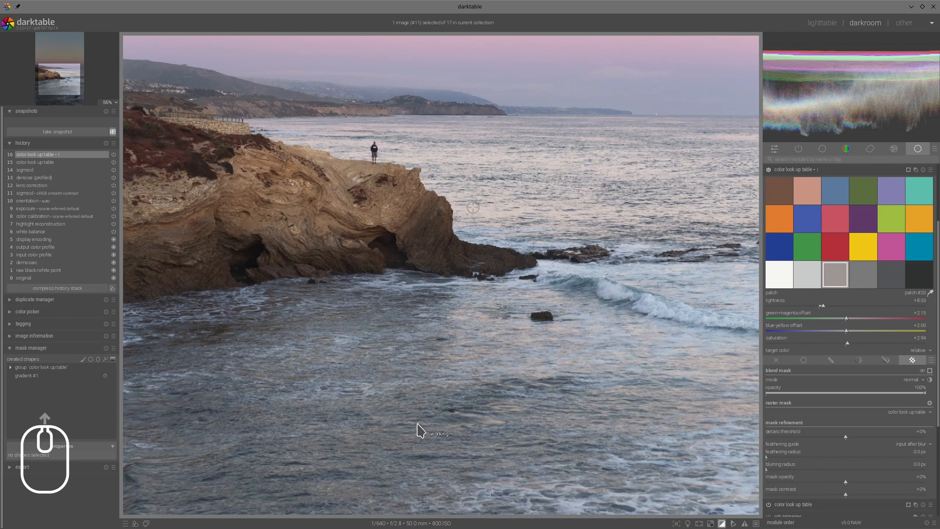
pyautogui.scroll(1, 416, 429)
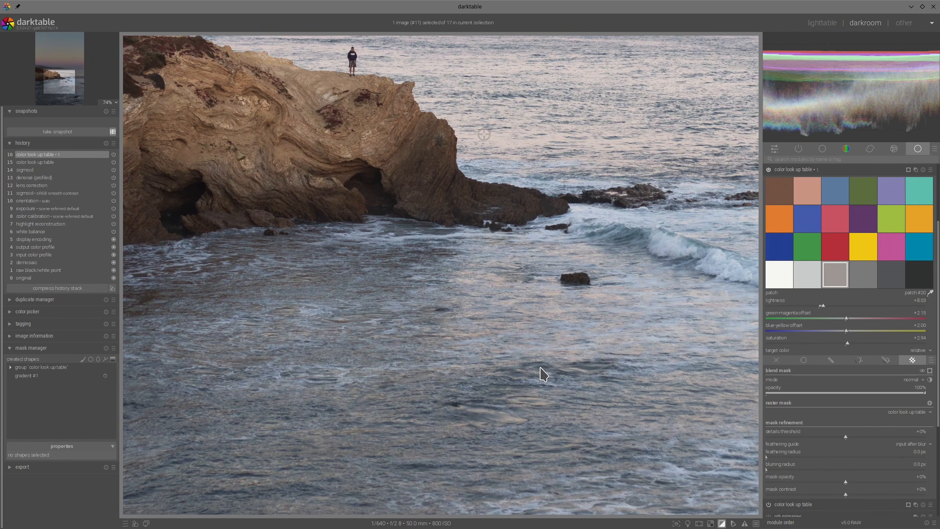
pyautogui.click(862, 276)
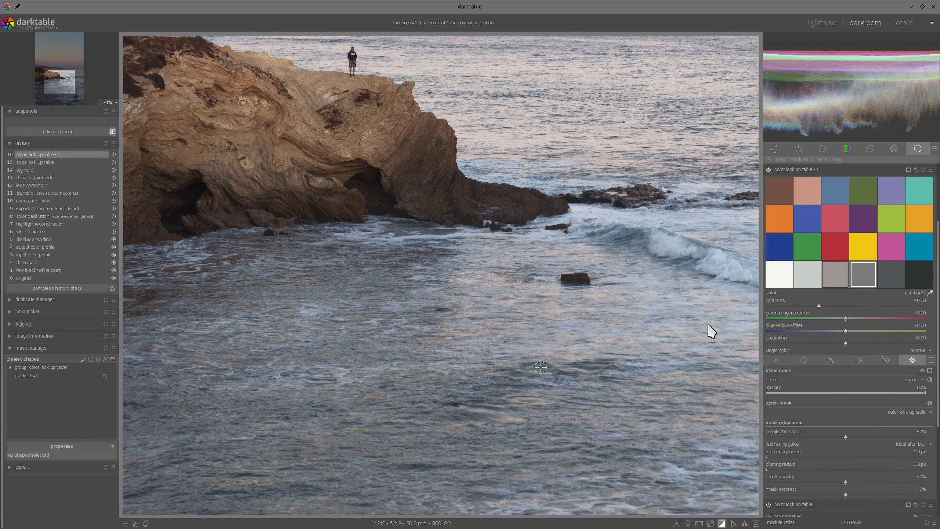
pyautogui.click(863, 277)
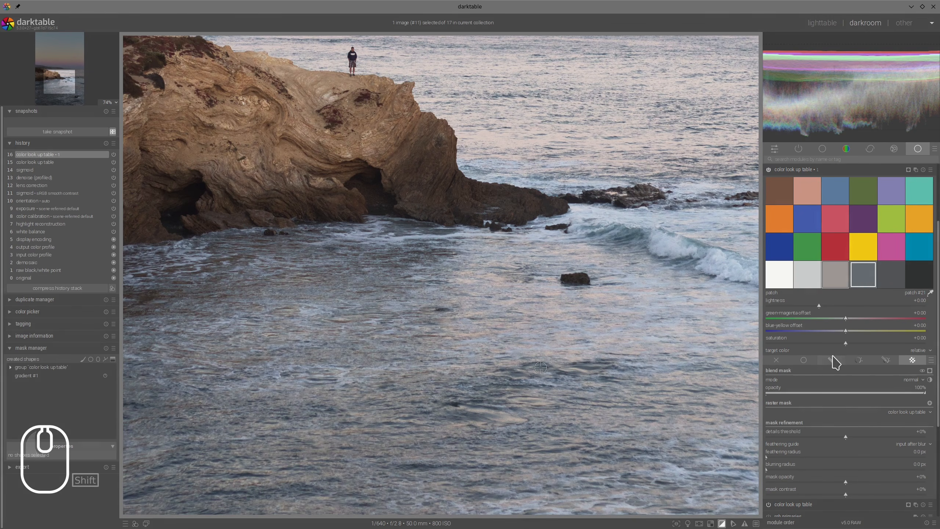
pyautogui.click(816, 305)
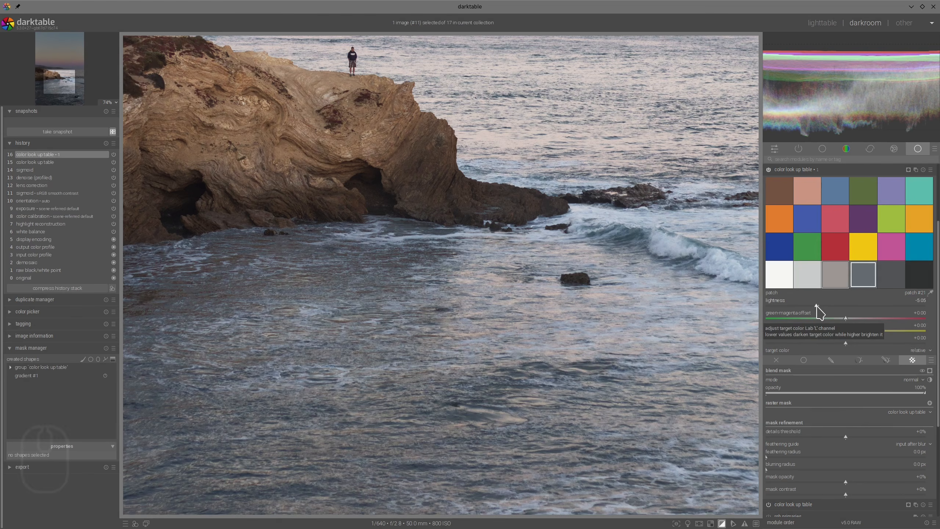
pyautogui.click(817, 306)
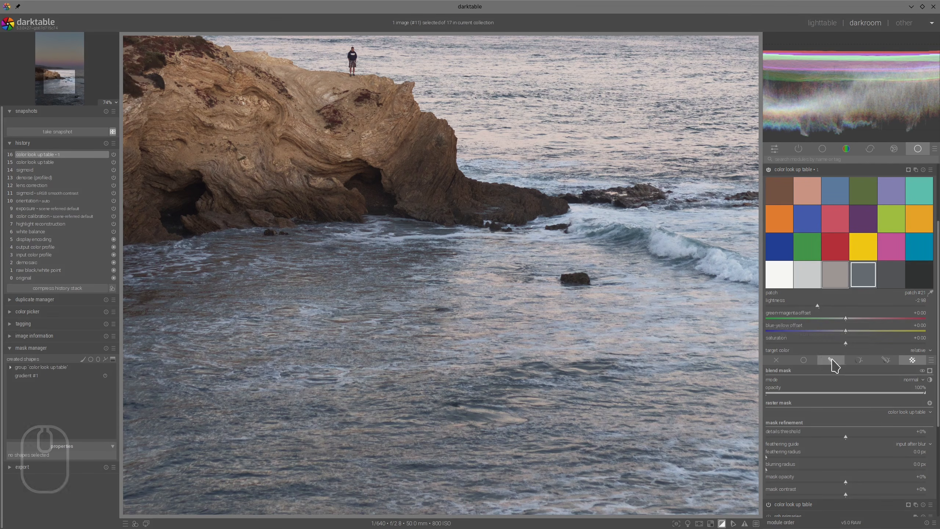
# Raise patch #21's saturation to about +5.28 and shift its green-magenta offset to about -4.70.
pyautogui.click(848, 342)
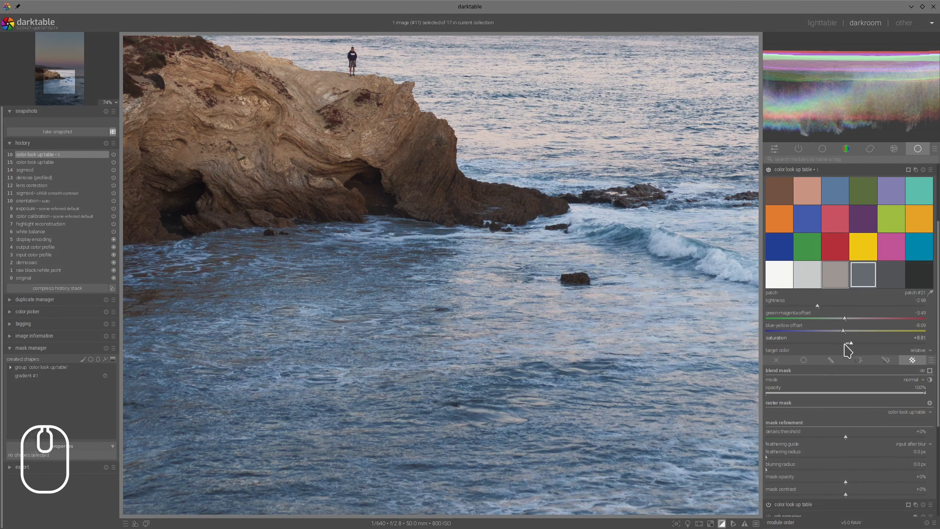
pyautogui.click(849, 344)
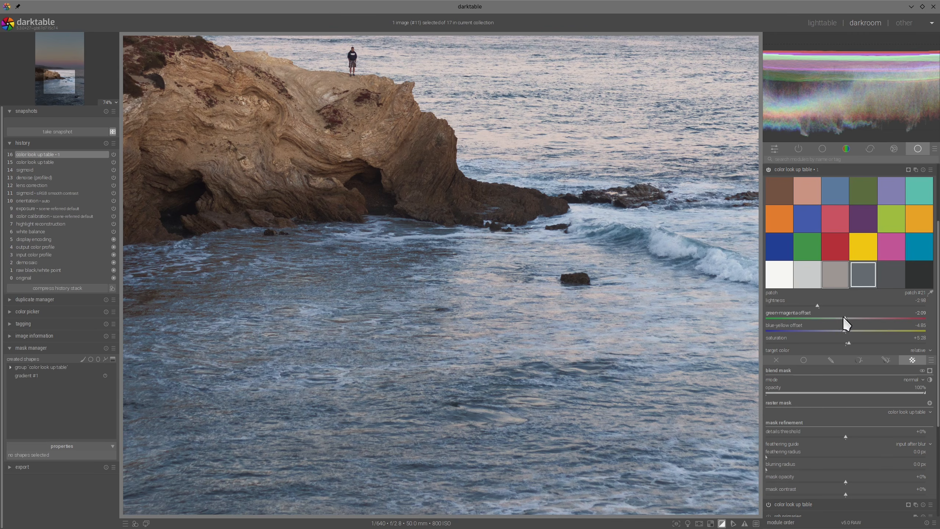
pyautogui.scroll(-5, 842, 316)
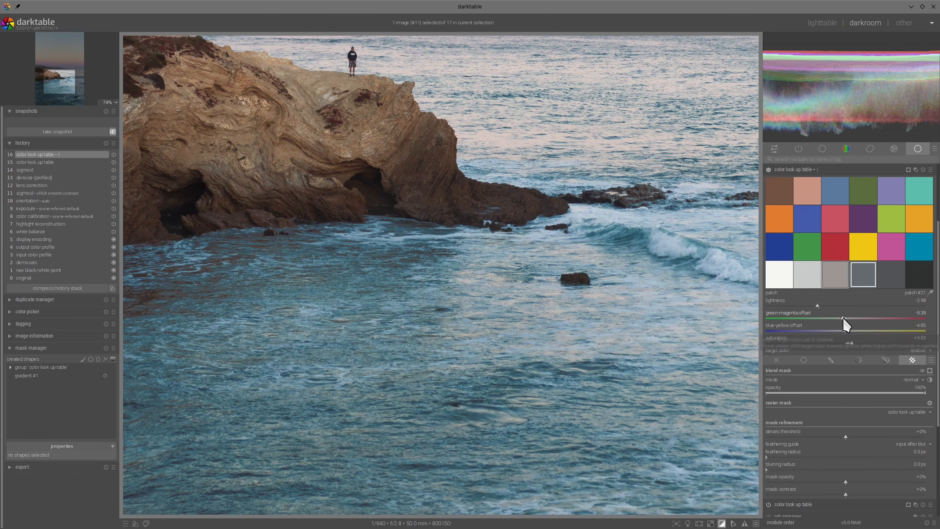
pyautogui.scroll(3, 843, 318)
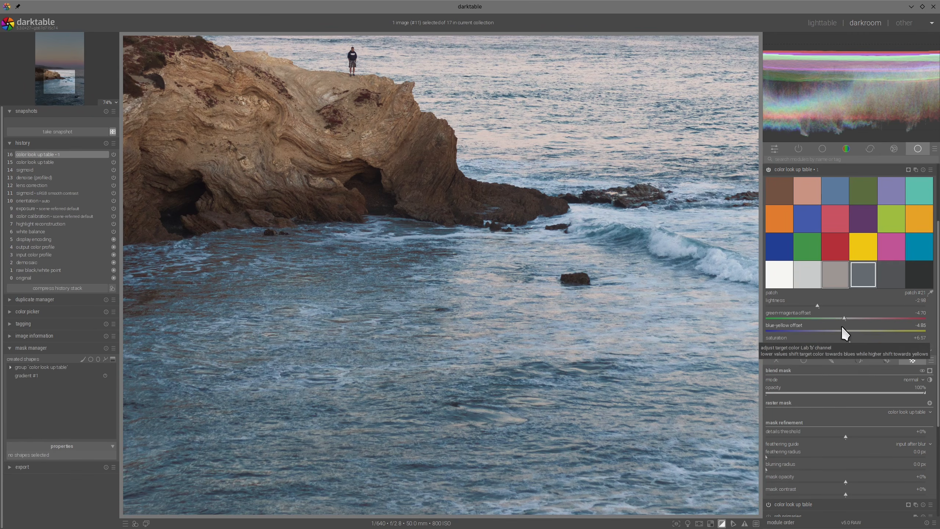
# Toggle the second color look up table off and on to compare the sea colors across the whole photo.
pyautogui.scroll(-2, 644, 322)
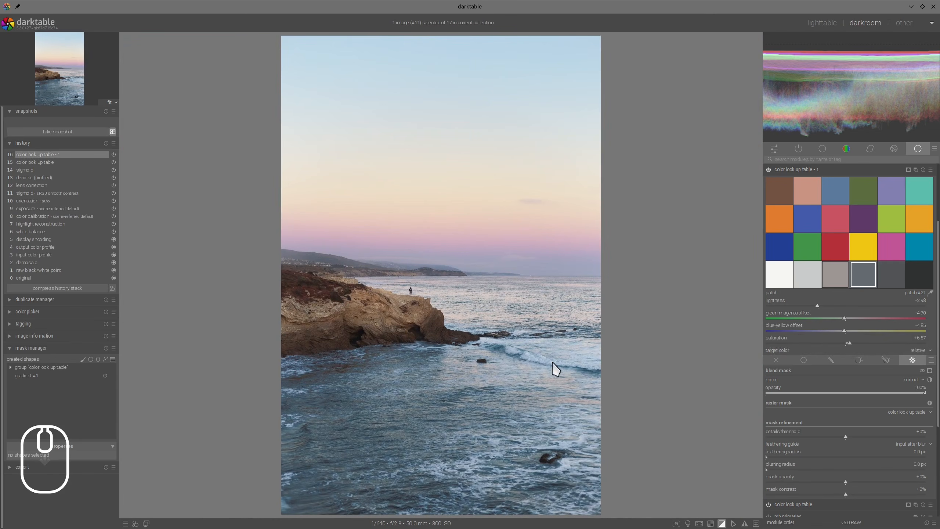
pyautogui.click(768, 169)
pyautogui.click(768, 169)
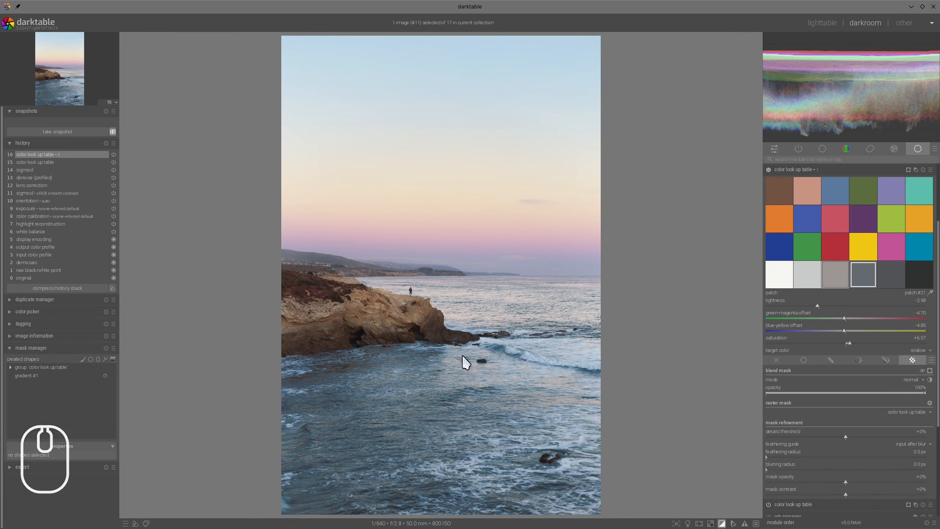
# Replace dark grey patch #22 with a sample of the shaded cliff rock and lower its lightness to about -4.36.
pyautogui.scroll(4, 463, 356)
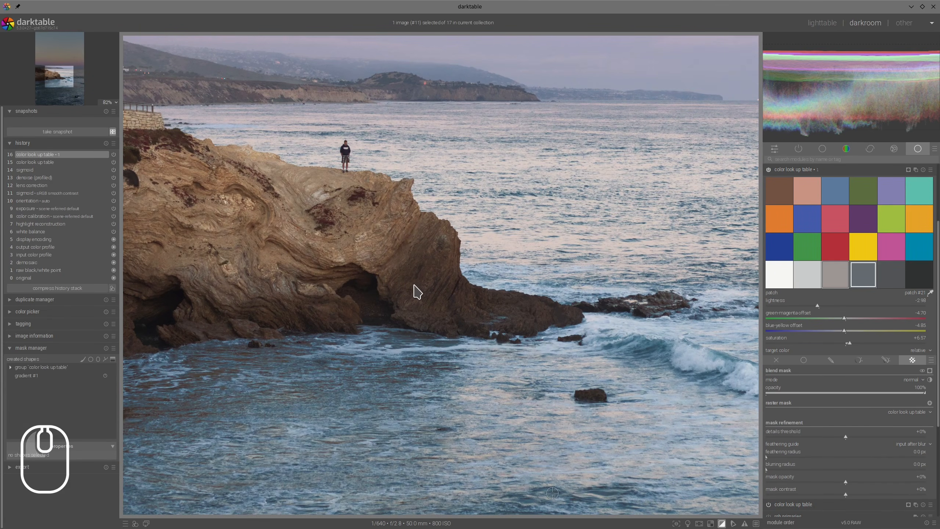
pyautogui.click(401, 277)
pyautogui.click(891, 272)
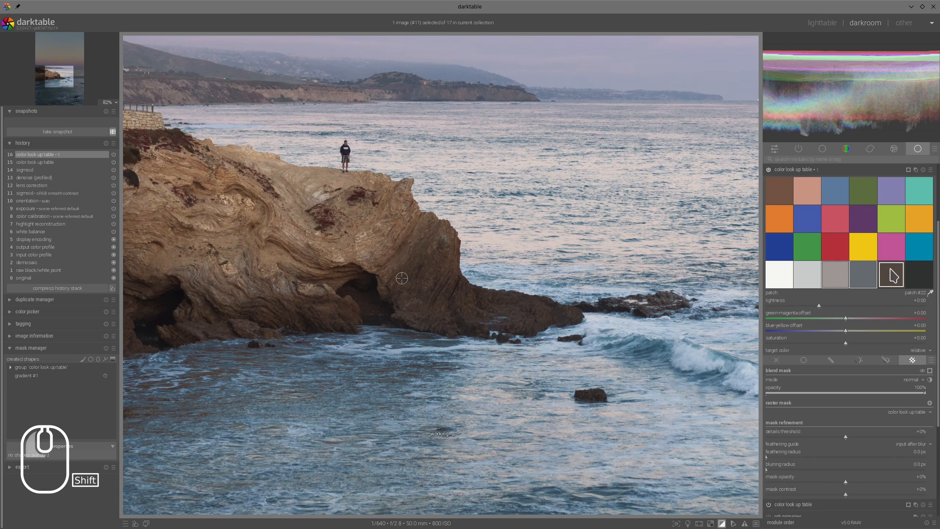
pyautogui.click(817, 306)
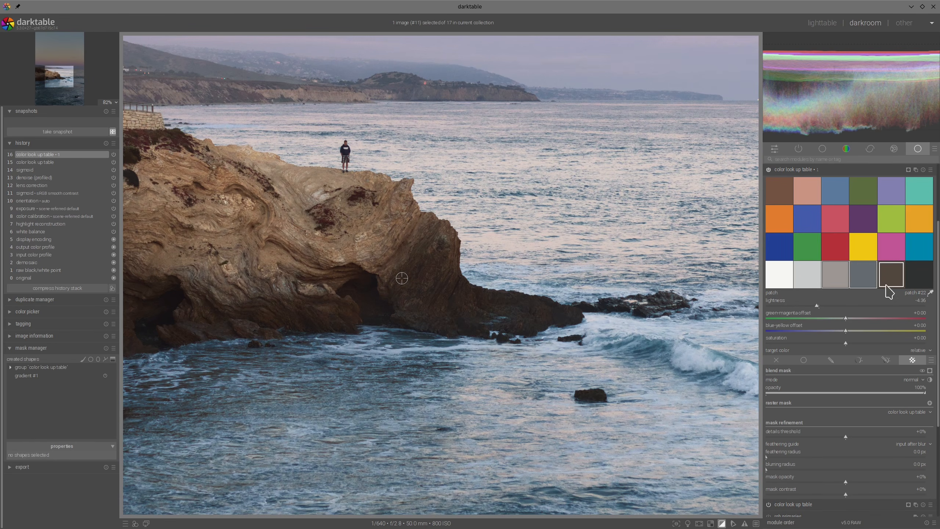
# Replace black patch #23 with a sample of the light cliff rock below the standing person and reset its color adjustments.
pyautogui.middleClick(316, 210)
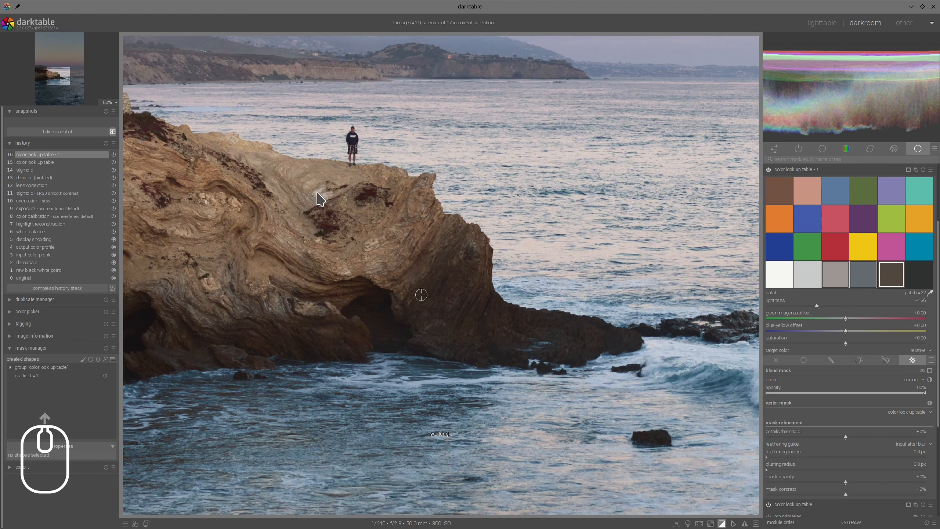
pyautogui.click(317, 192)
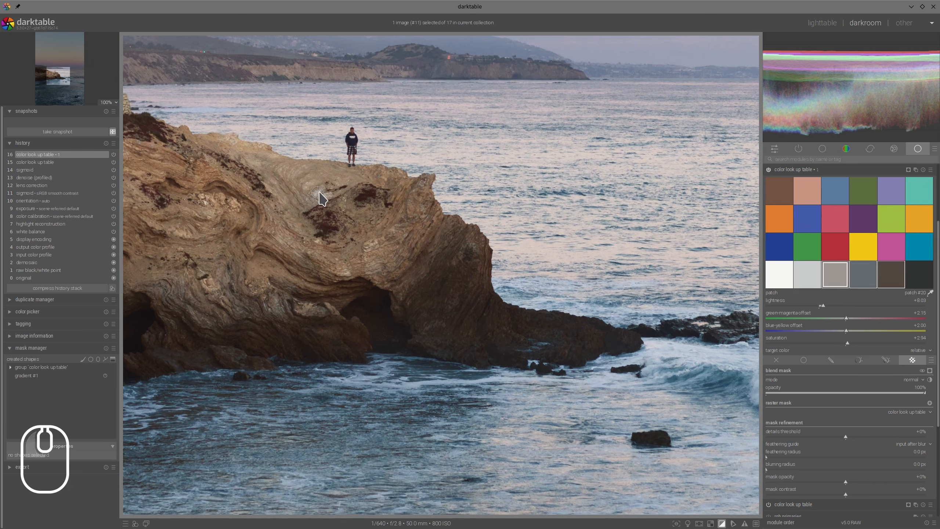
pyautogui.click(919, 279)
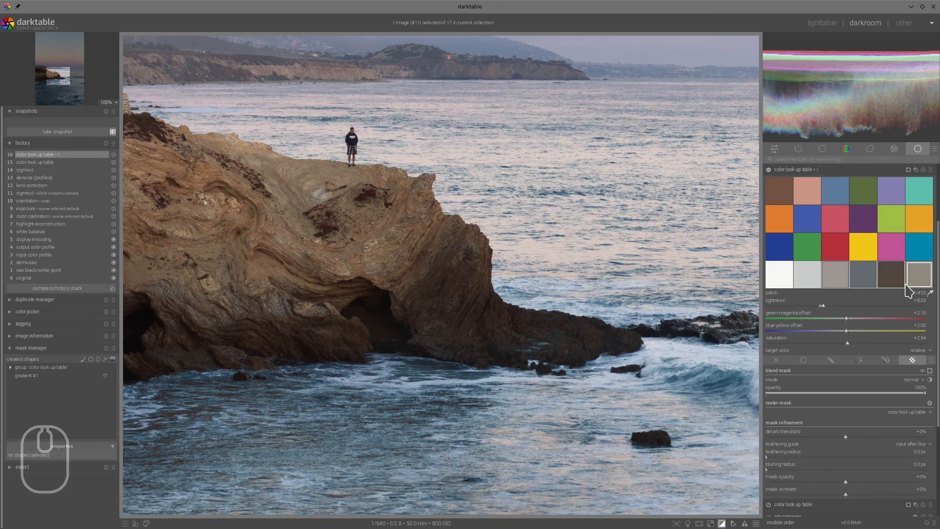
pyautogui.doubleClick(919, 273)
# Set patch #23's lightness to about +12.84 and saturation to about +5.8, and collapse the module.
pyautogui.moveTo(819, 304); pyautogui.dragTo(826, 306)
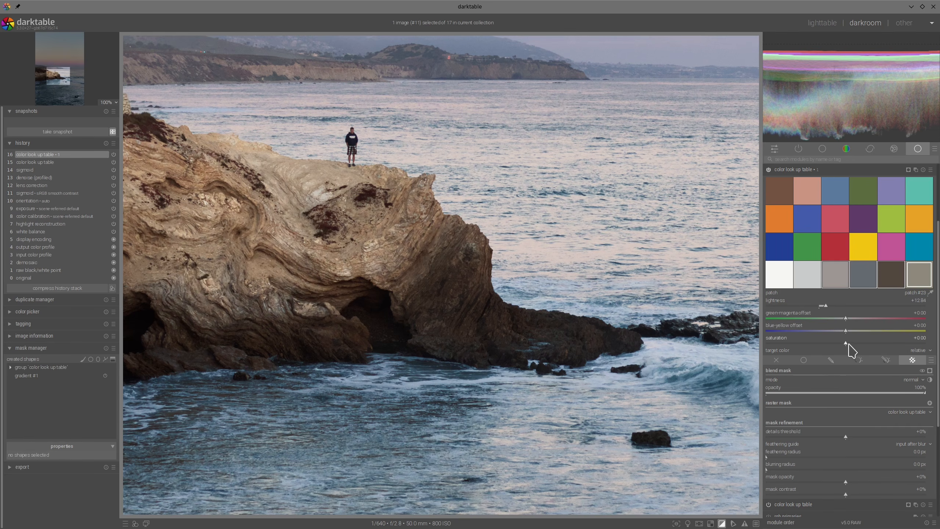
pyautogui.moveTo(848, 344); pyautogui.dragTo(850, 344)
pyautogui.scroll(-5, 581, 308)
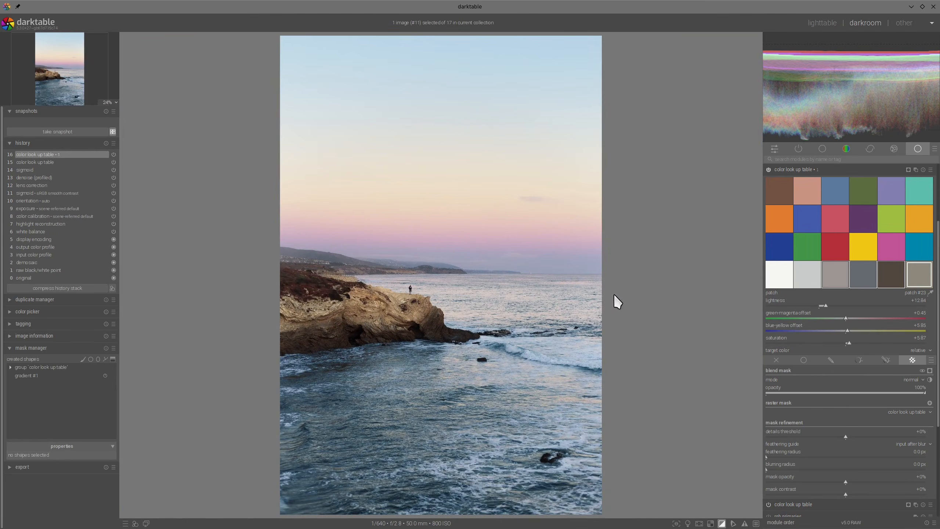
pyautogui.click(794, 170)
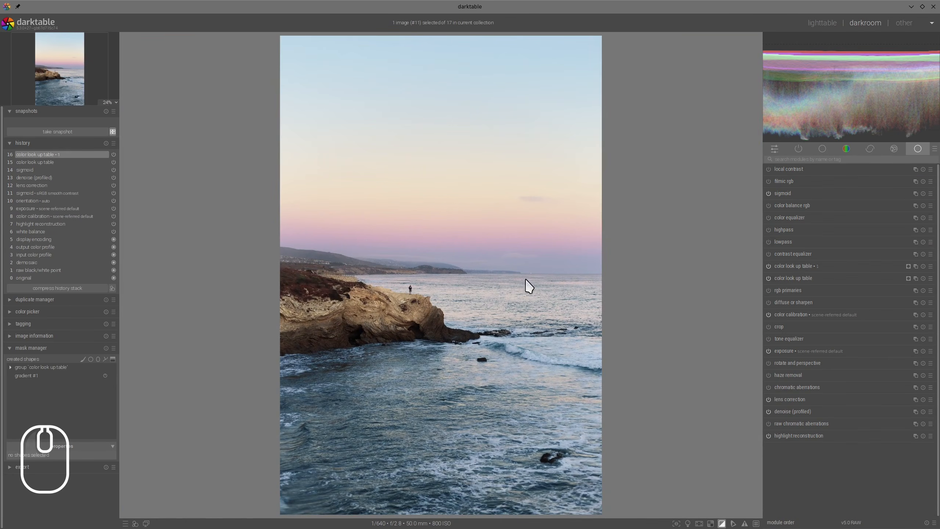
# Raise the sigmoid skew to +0.66 for the coastal sunset photo and collapse the module.
pyautogui.click(776, 193)
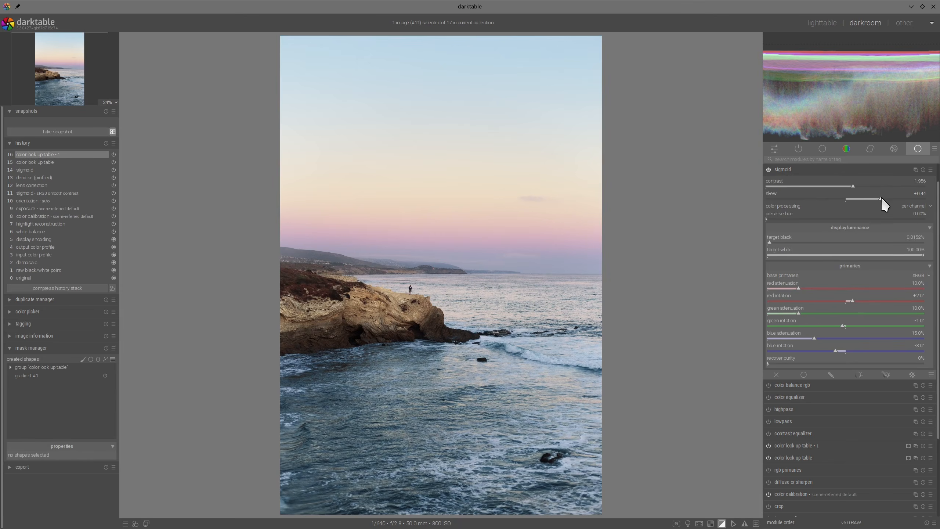
pyautogui.moveTo(881, 197); pyautogui.dragTo(898, 196)
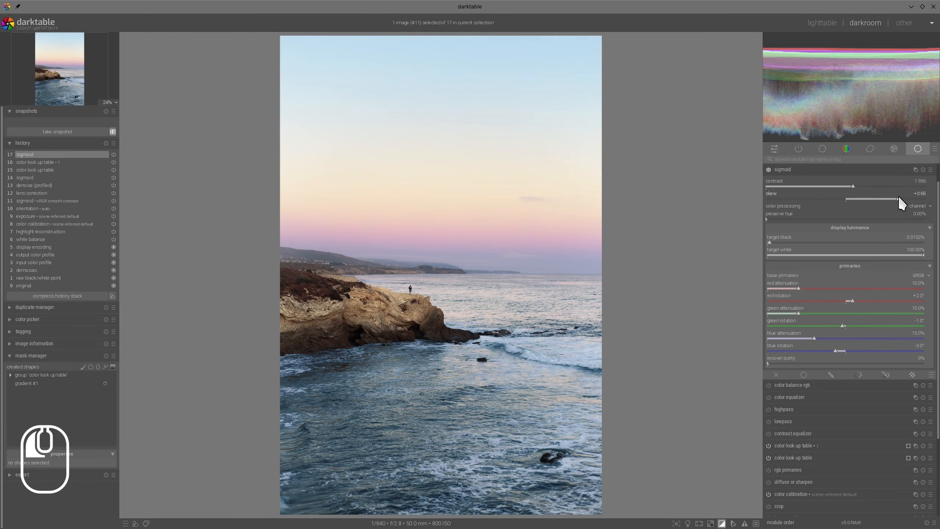
pyautogui.click(846, 193)
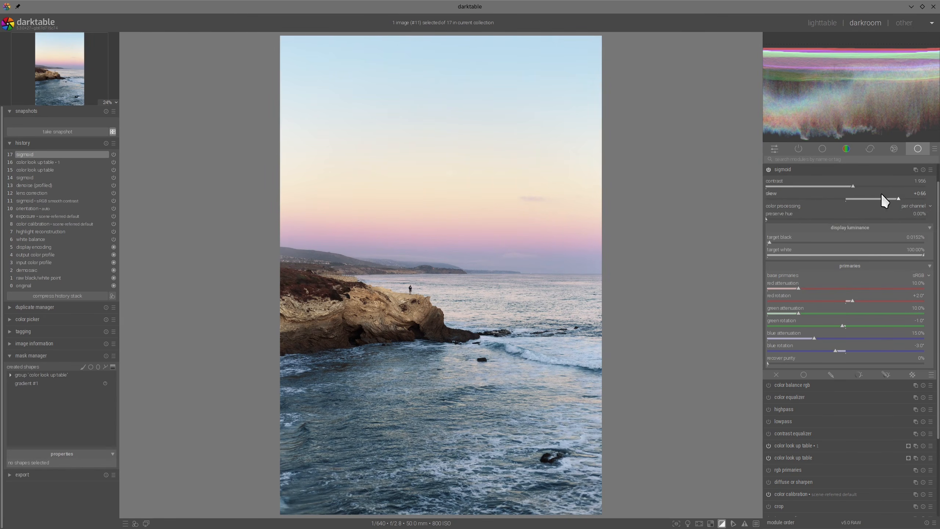
pyautogui.click(781, 169)
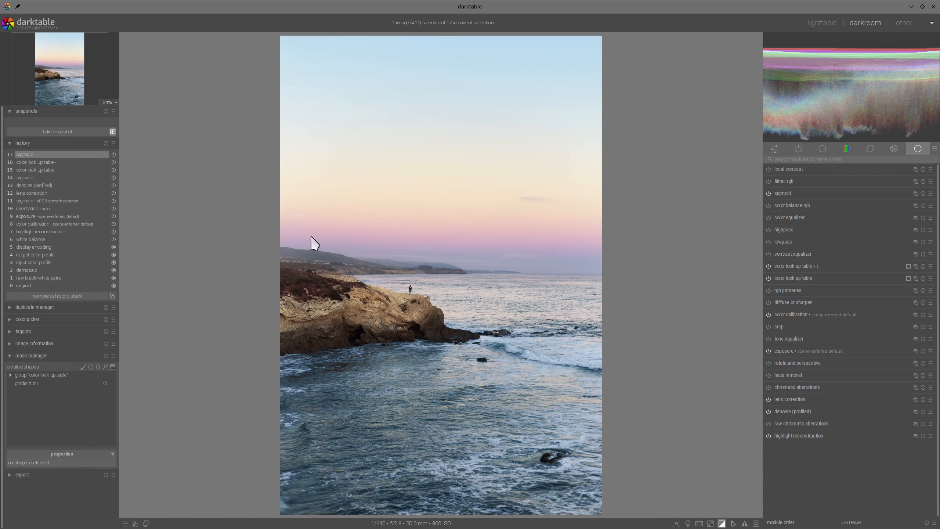
pyautogui.moveTo(271, 247)
pyautogui.mouseDown()
pyautogui.moveTo(261, 257)
pyautogui.moveTo(329, 217)
pyautogui.mouseUp()
pyautogui.hotkey('alt', 'F11')
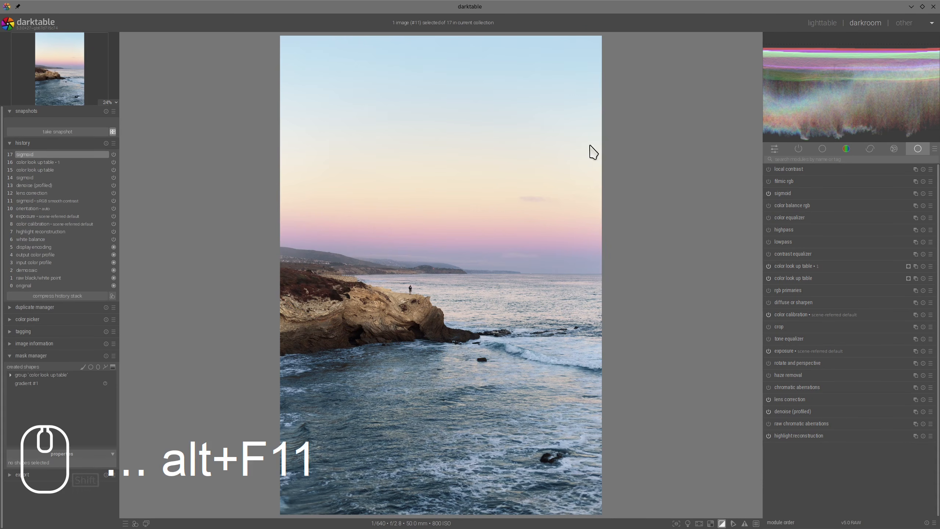
# Mask color balance rgb with a four-node drawn path around the cliff and horizon, and invert the mask's polarity.
pyautogui.click(792, 206)
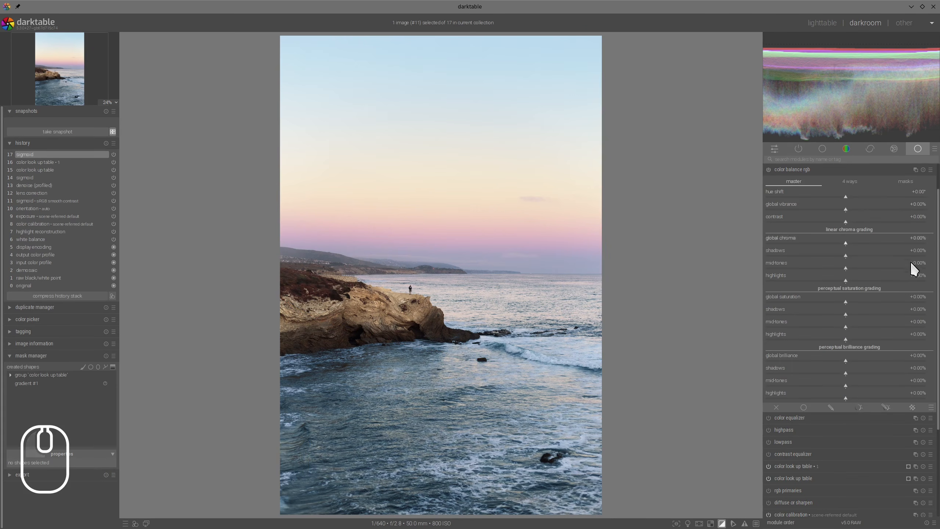
pyautogui.scroll(-5, 931, 246)
pyautogui.click(908, 389)
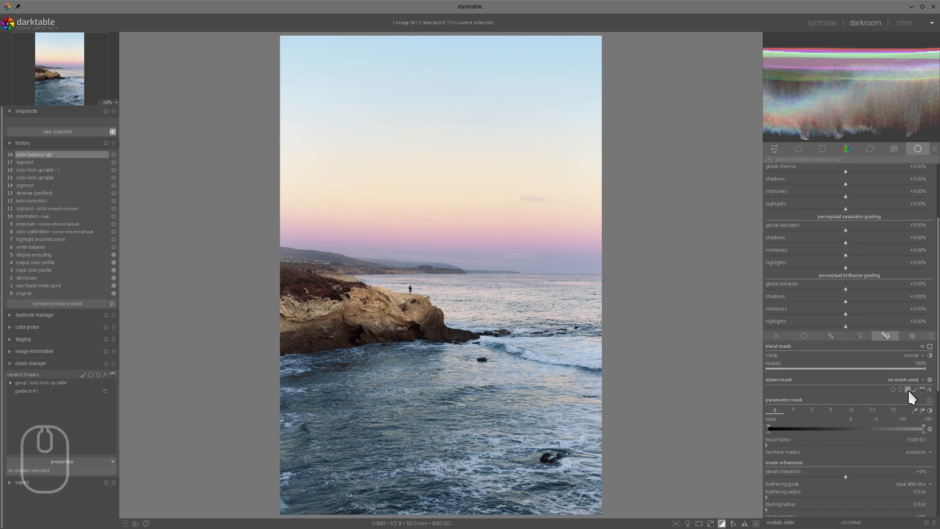
pyautogui.click(262, 264)
pyautogui.click(638, 278)
pyautogui.click(599, 344)
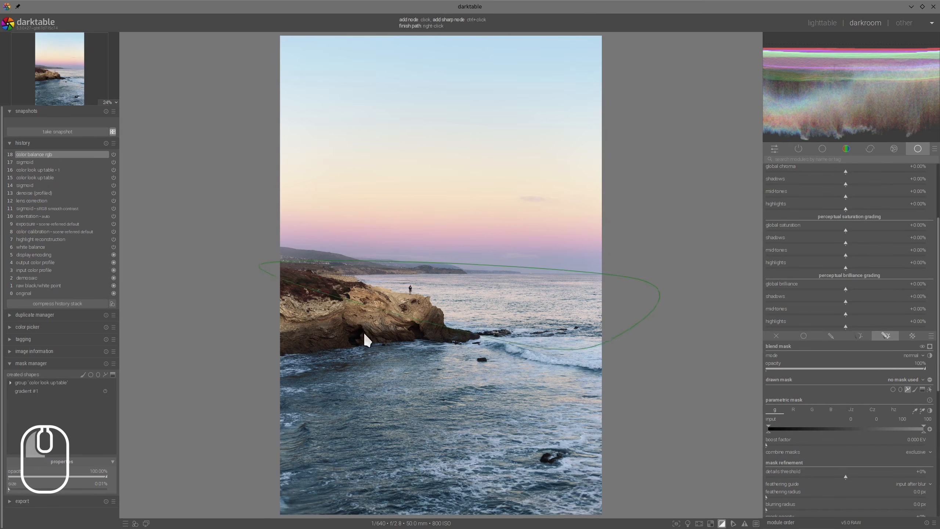
pyautogui.click(272, 329)
pyautogui.rightClick(300, 319)
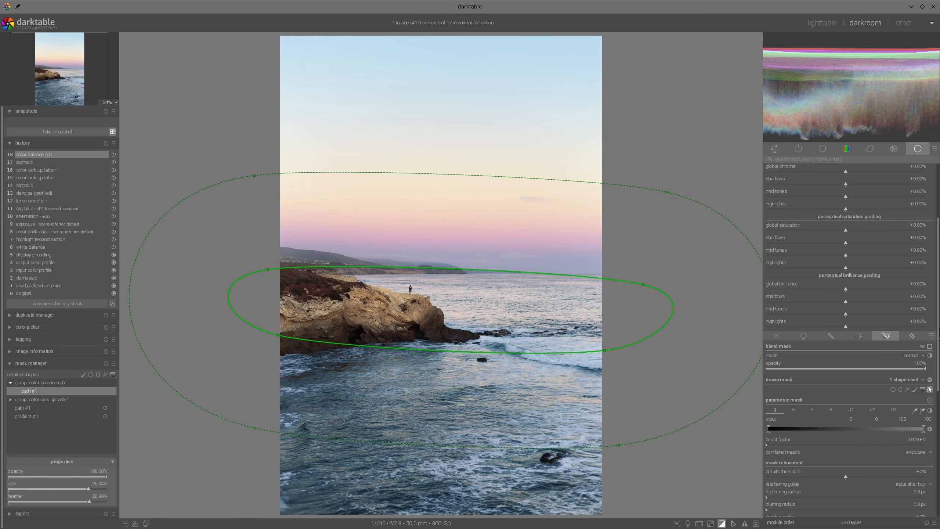
pyautogui.click(930, 379)
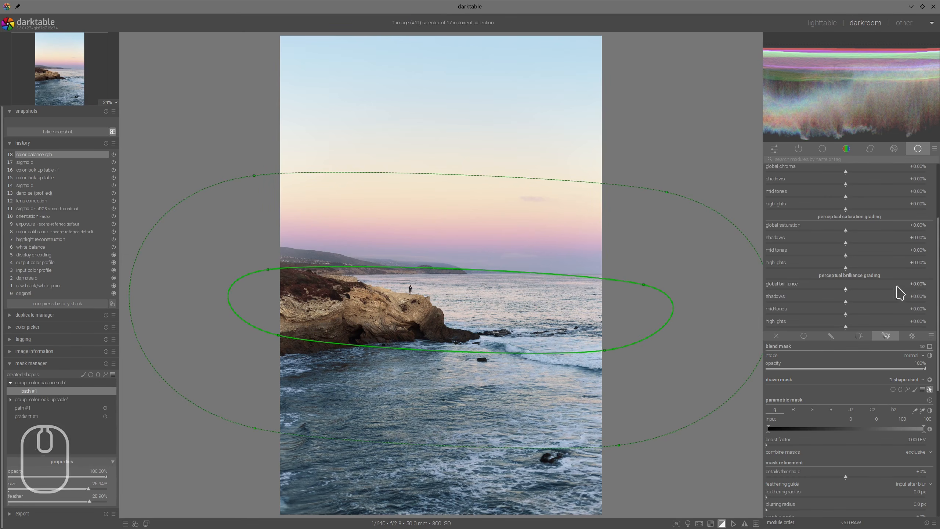
# Lower the masked color balance rgb's global brilliance to about -16% and collapse the module.
pyautogui.click(832, 289)
pyautogui.moveTo(831, 289); pyautogui.dragTo(832, 290)
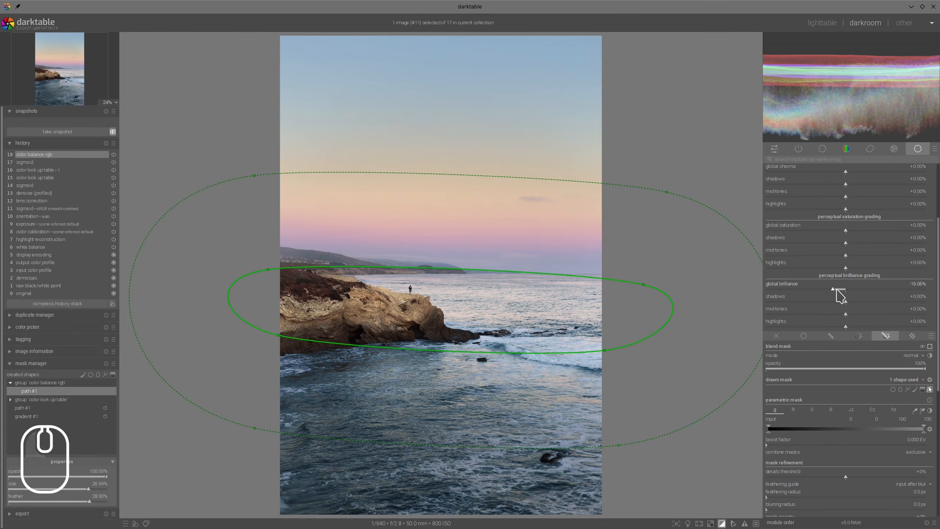
pyautogui.scroll(10, 876, 311)
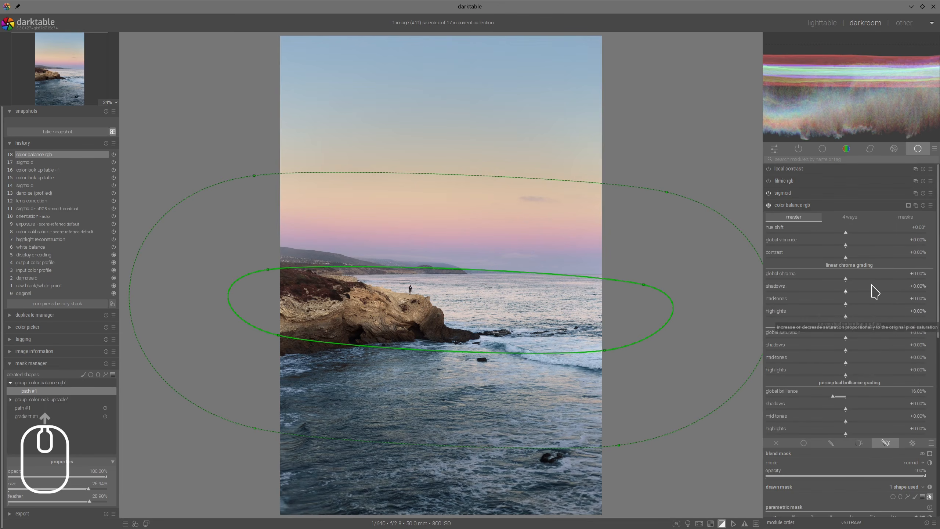
pyautogui.click(819, 206)
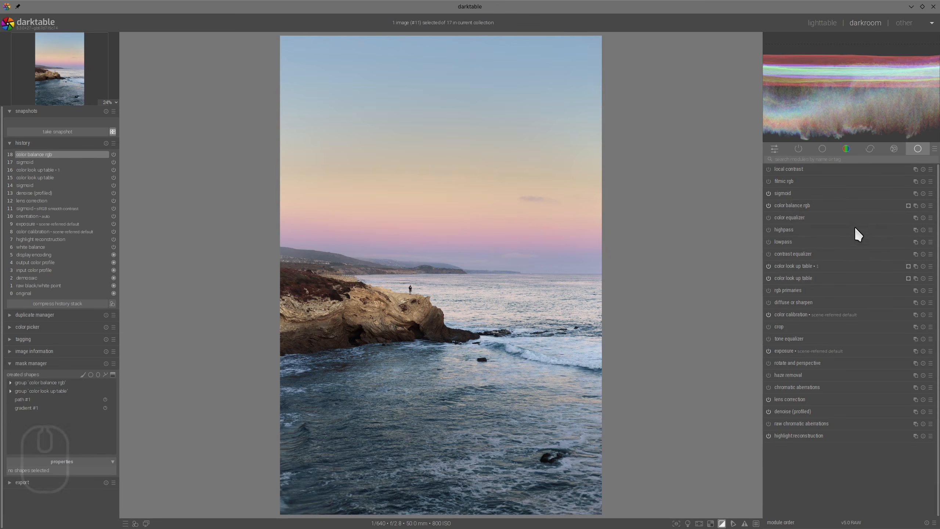
# Add a second color balance rgb instance and set its perceptual brilliance to +9.17% for highlights and -6.42% for shadows.
pyautogui.click(916, 205)
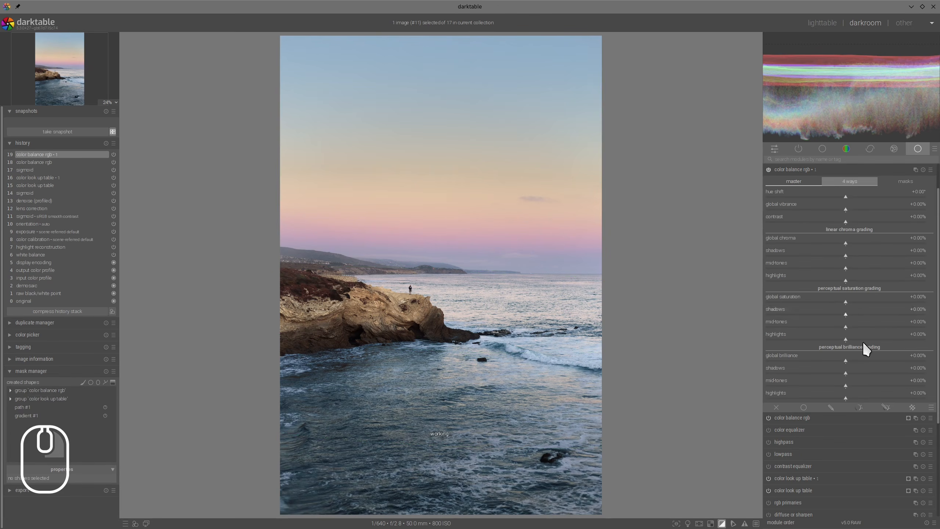
pyautogui.click(856, 396)
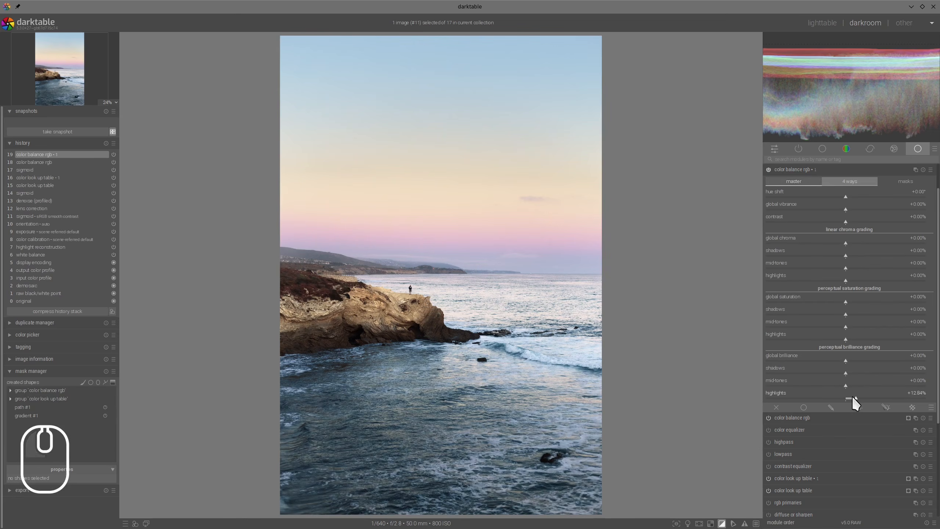
pyautogui.click(853, 396)
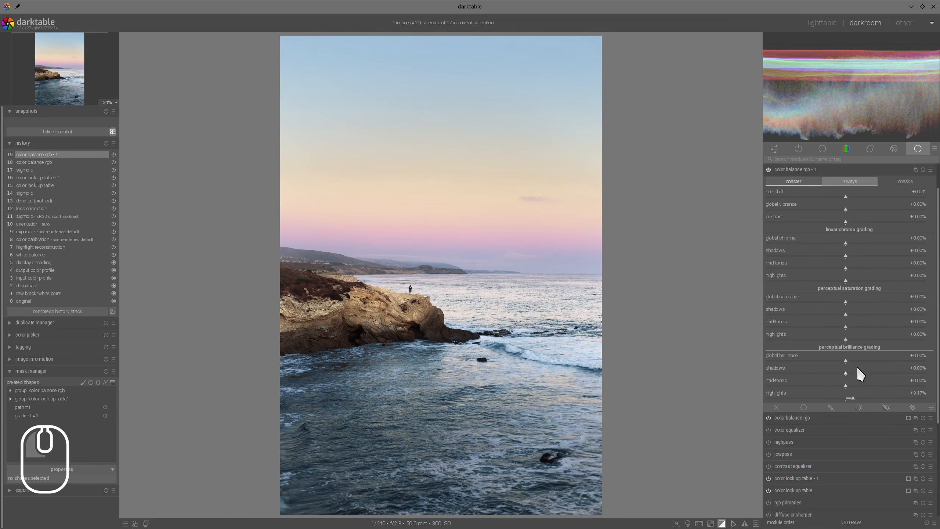
pyautogui.click(840, 371)
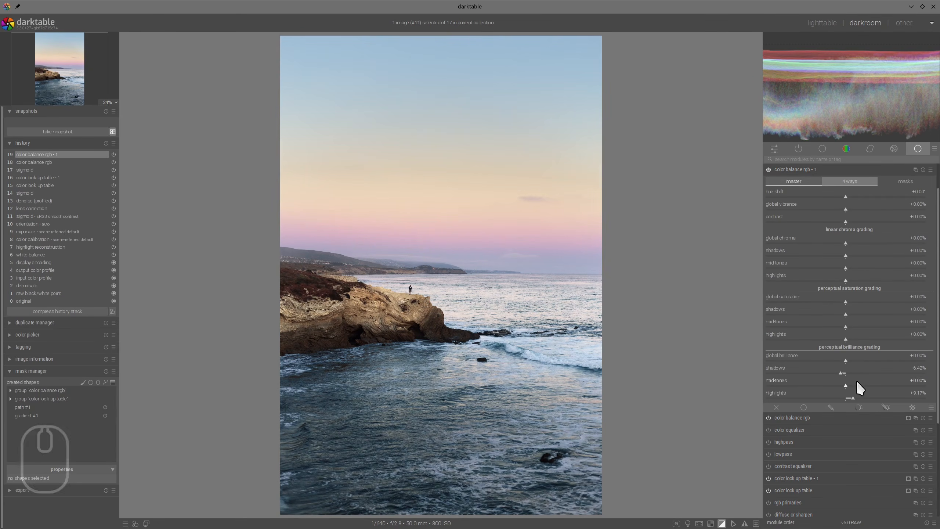
# Set the second color balance rgb's mid-tones saturation to about +33% and global vibrance to about +8.72%, and collapse it.
pyautogui.scroll(2, 856, 381)
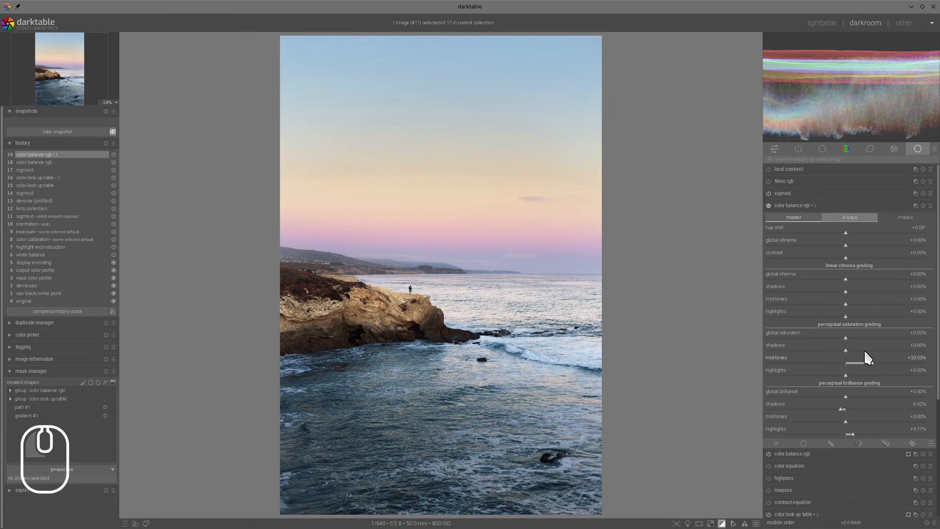
pyautogui.click(802, 195)
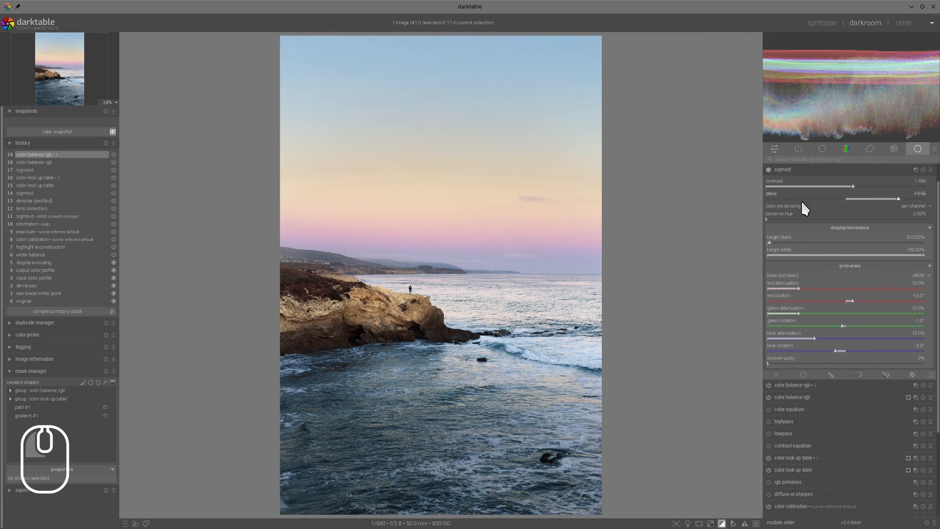
pyautogui.click(802, 169)
pyautogui.click(798, 205)
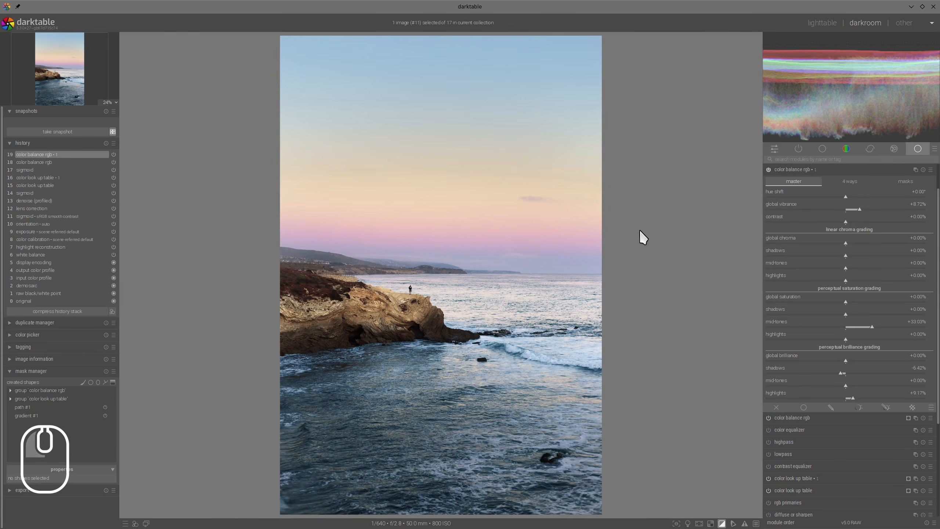
pyautogui.click(810, 172)
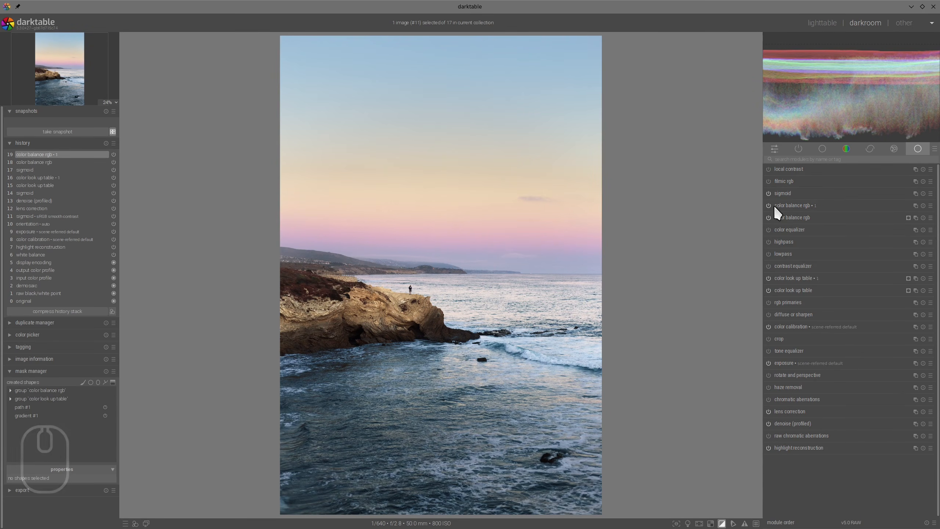
# Raise the sigmoid target white to 120% and collapse the module.
pyautogui.click(792, 194)
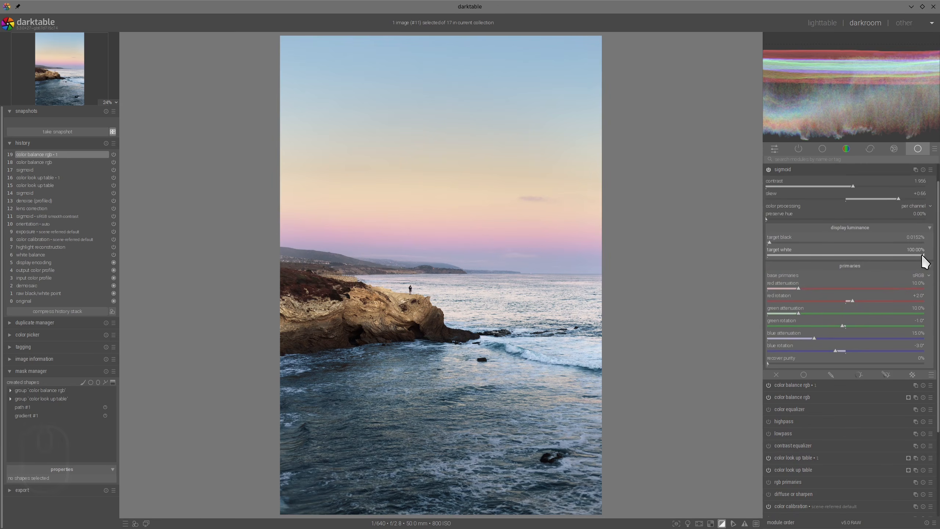
pyautogui.moveTo(924, 254); pyautogui.dragTo(931, 256)
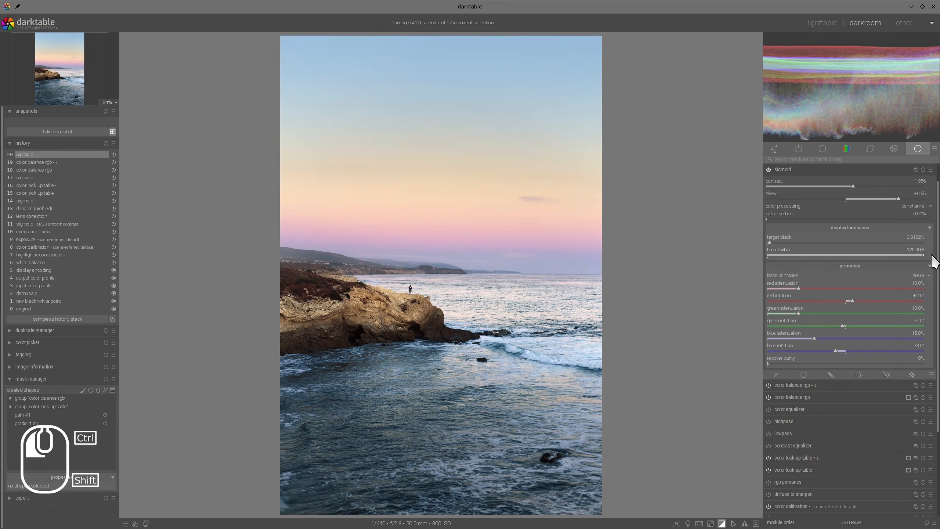
pyautogui.click(794, 169)
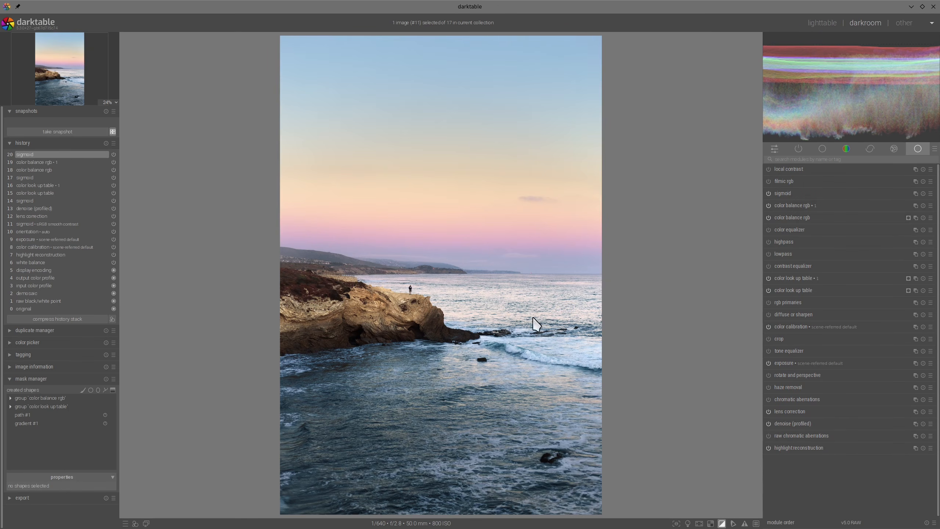
# Take a snapshot at the lens correction history state and compare it side by side with the latest sigmoid edit.
pyautogui.scroll(-1, 483, 288)
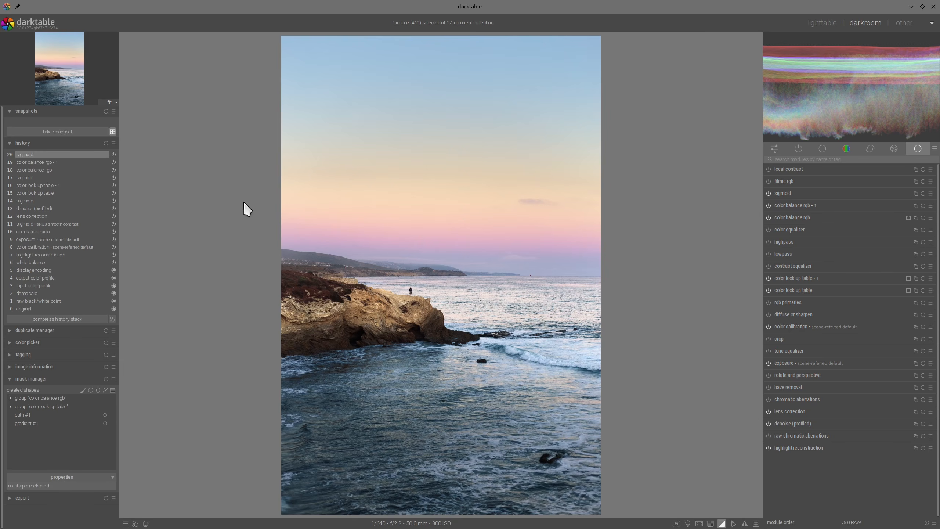
pyautogui.click(36, 218)
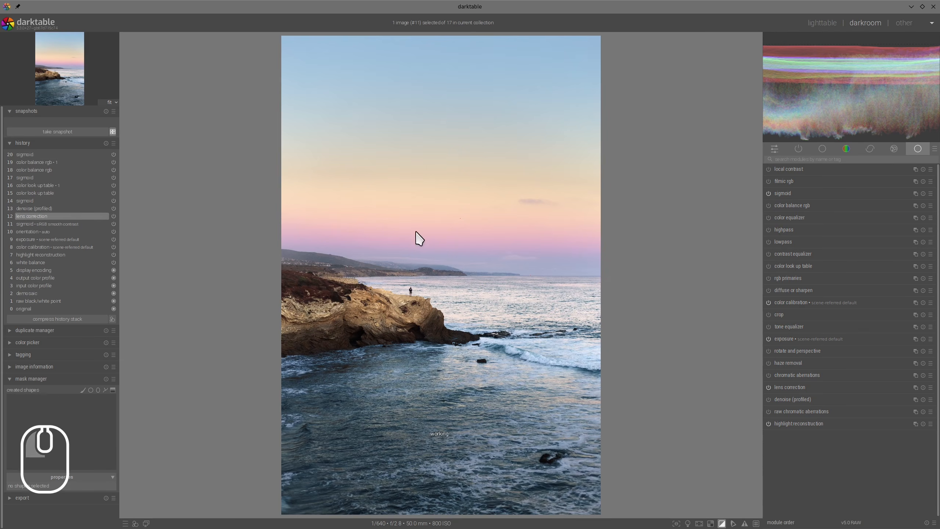
pyautogui.click(50, 131)
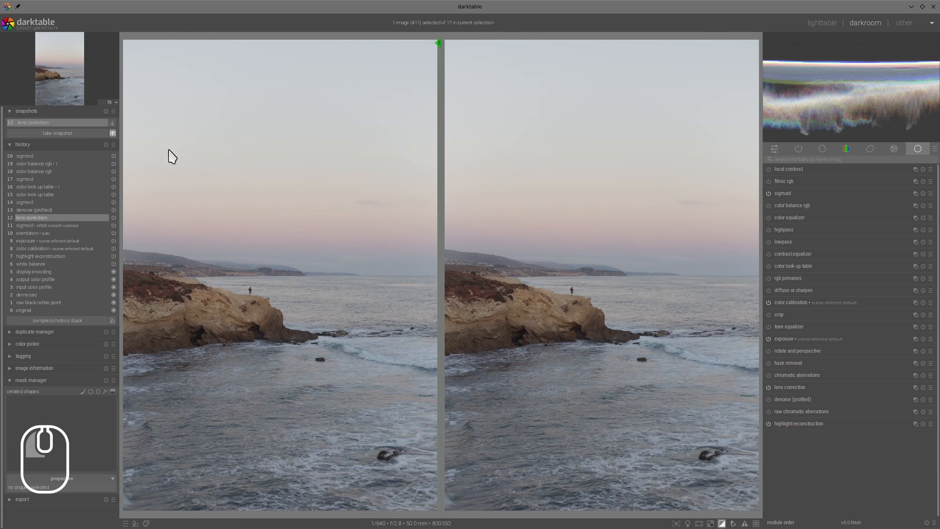
pyautogui.click(32, 156)
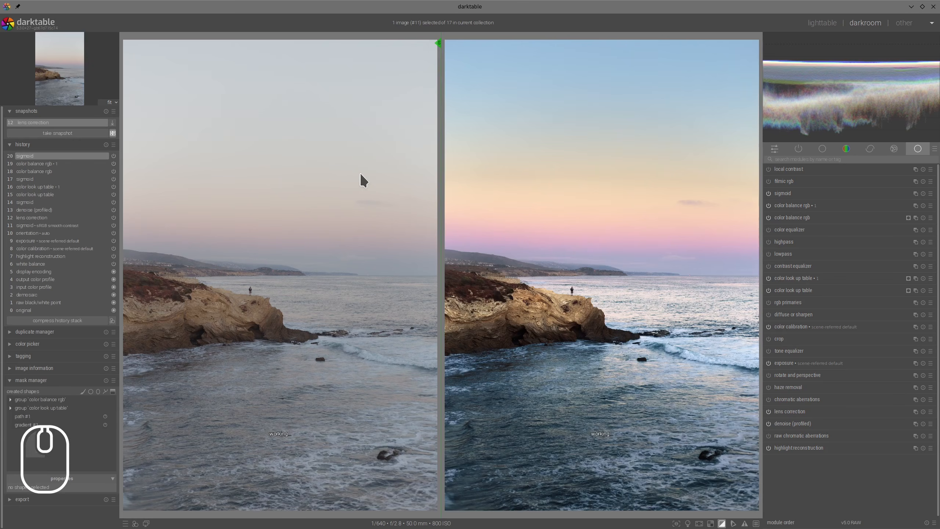
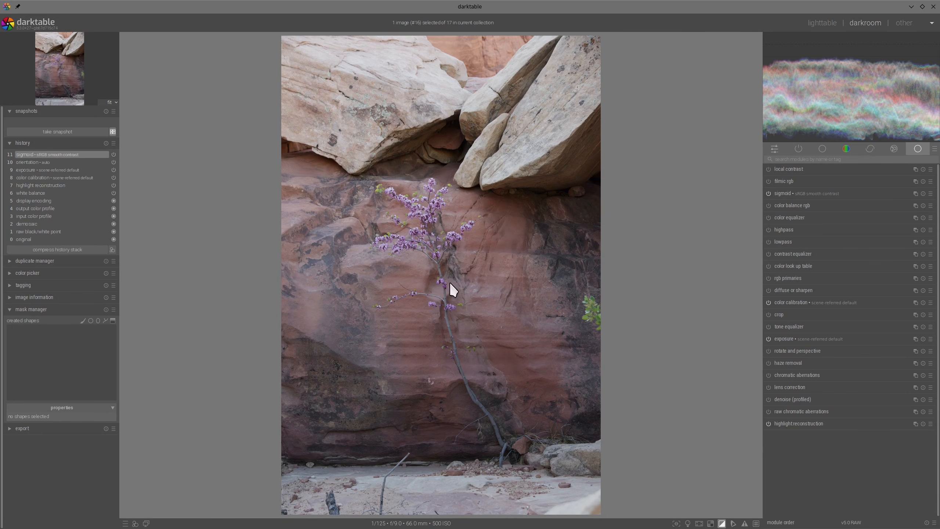
# Examine the purple blossoms in the photo of the flowering tree against the red rock wall.
pyautogui.scroll(2, 436, 248)
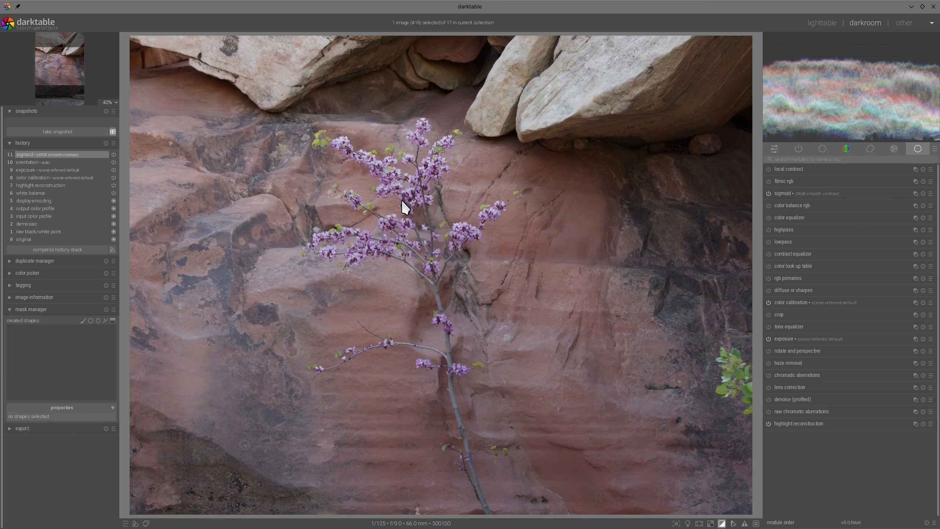
pyautogui.scroll(-2, 401, 200)
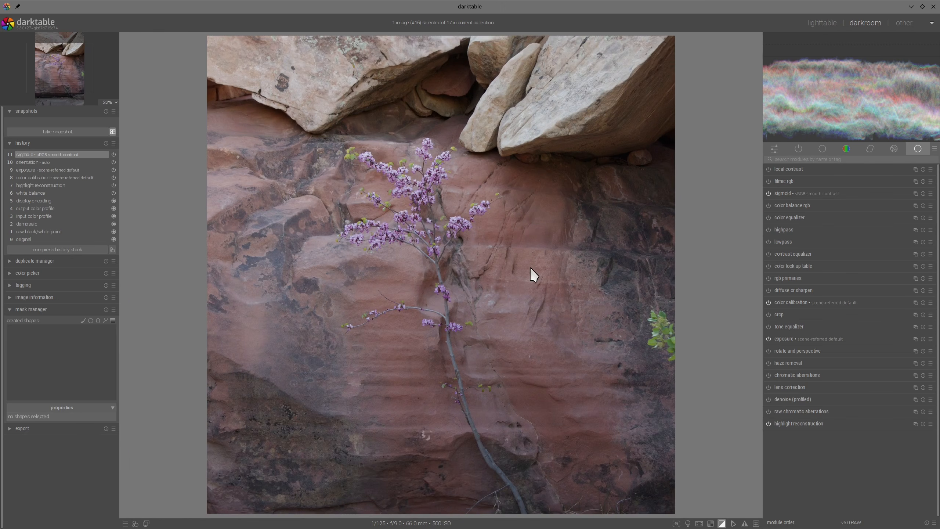
pyautogui.scroll(-1, 530, 266)
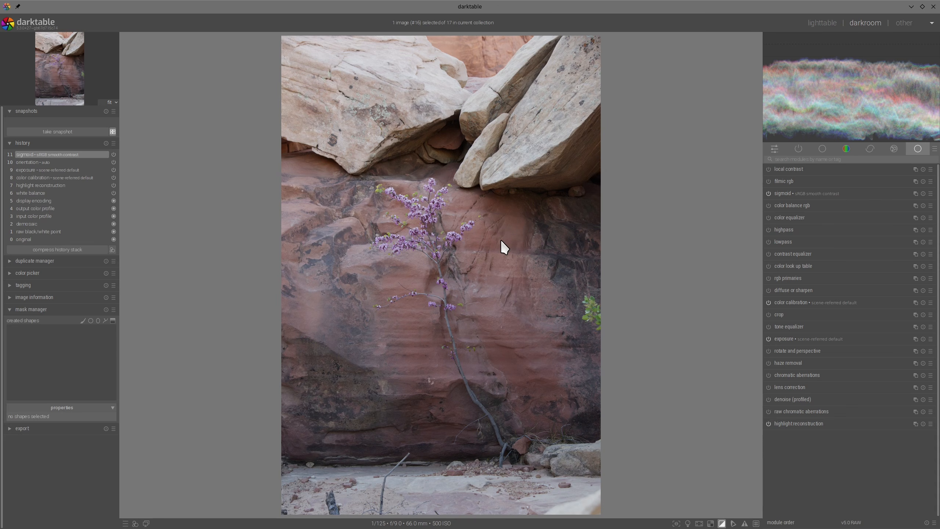
pyautogui.scroll(2, 503, 247)
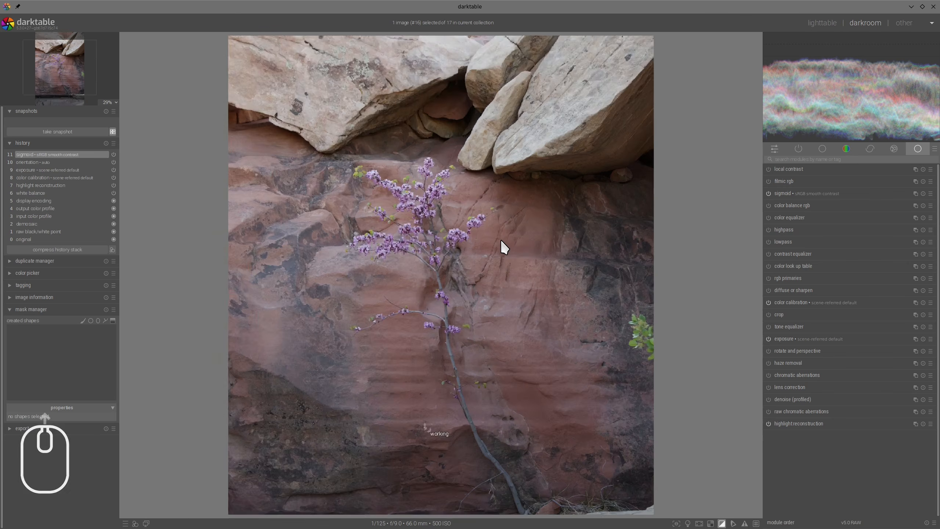
pyautogui.scroll(-2, 517, 253)
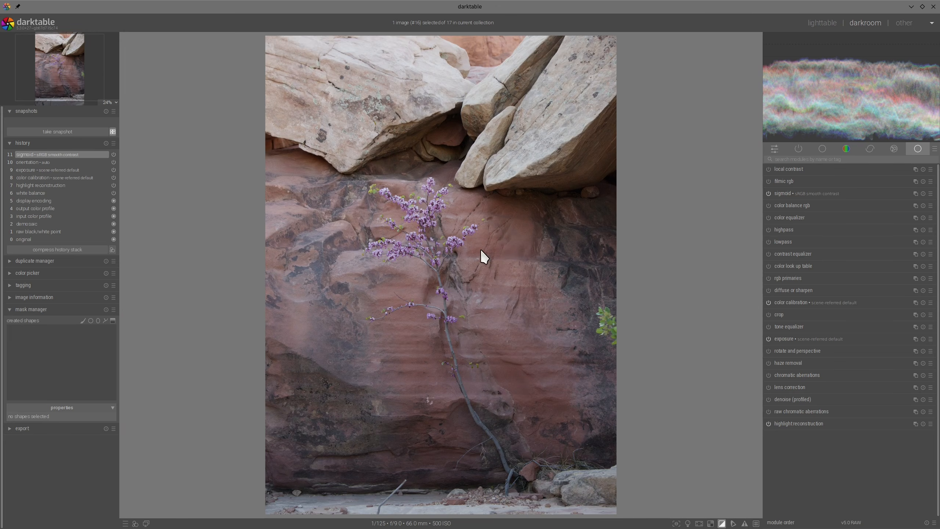
pyautogui.scroll(1, 480, 248)
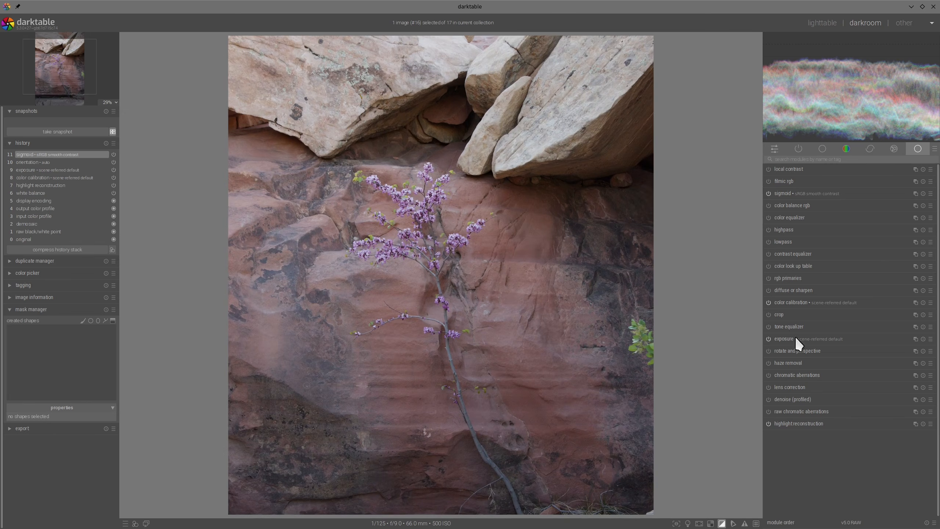
# Enable lens correction and profiled denoising with their default settings.
pyautogui.click(767, 387)
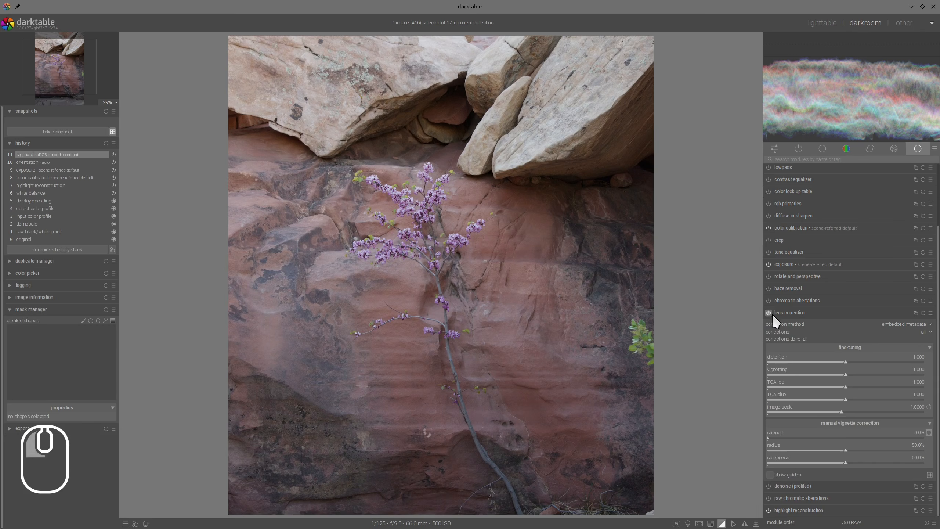
pyautogui.click(769, 313)
pyautogui.click(796, 314)
pyautogui.click(766, 397)
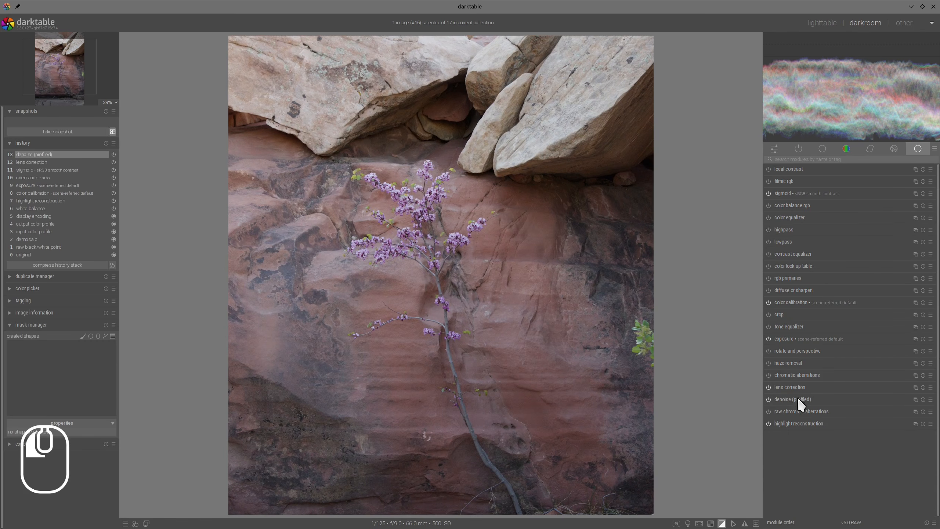
pyautogui.click(798, 397)
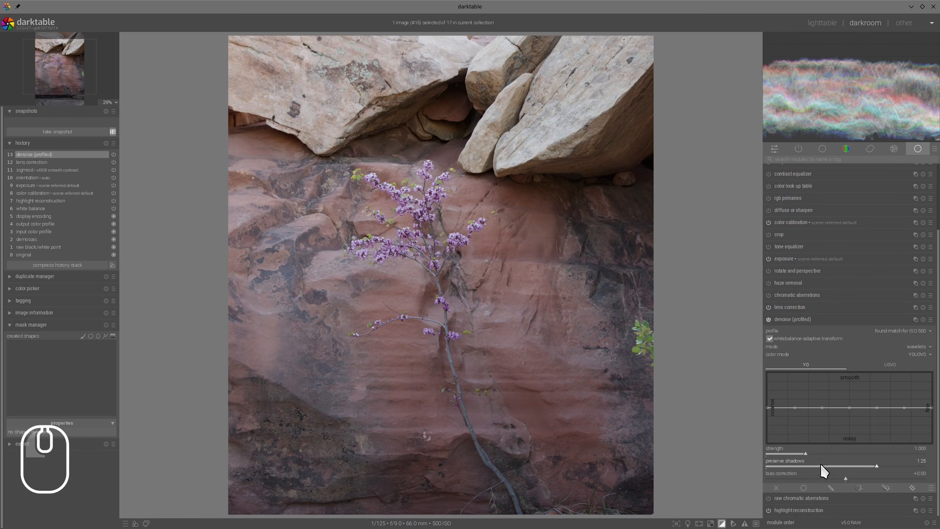
pyautogui.click(823, 318)
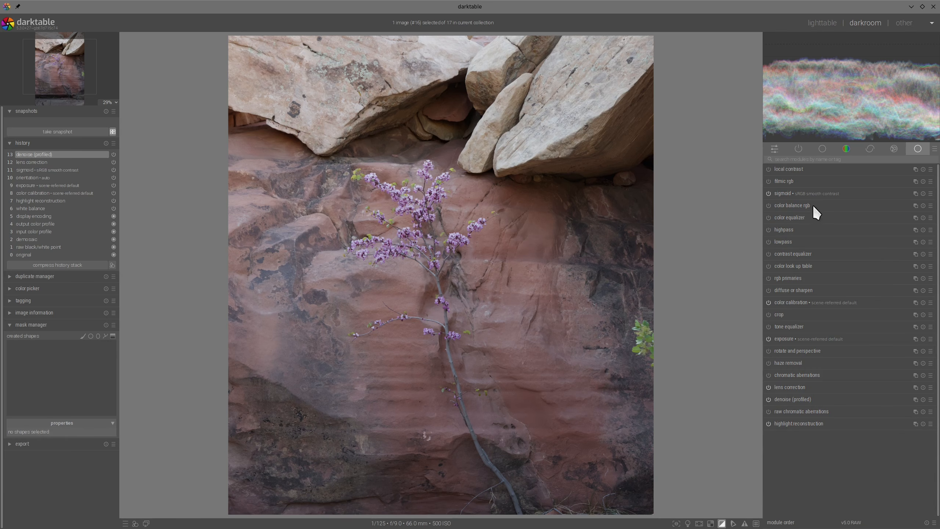
# Set the sigmoid contrast to 1.929 and its skew to +0.30 to strengthen the photo's tones.
pyautogui.click(786, 189)
pyautogui.click(882, 193)
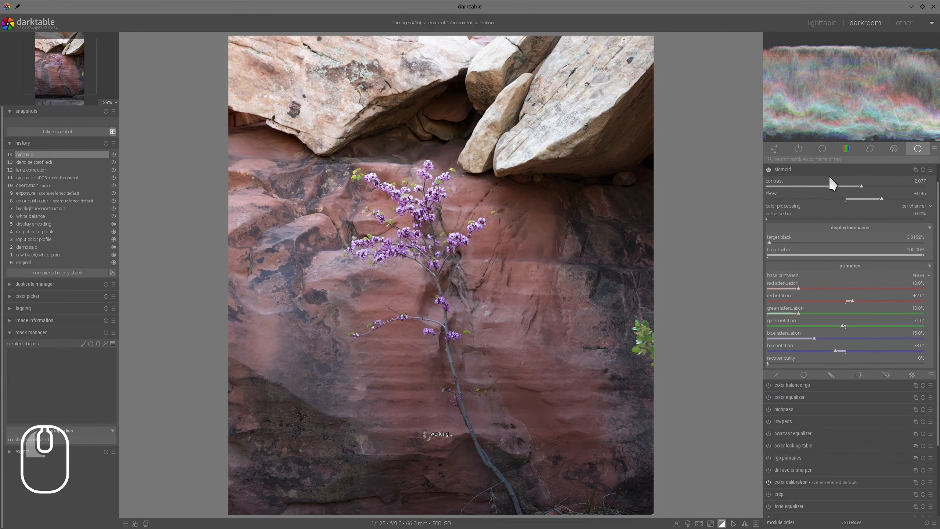
pyautogui.click(828, 173)
pyautogui.scroll(-1, 606, 195)
pyautogui.click(797, 194)
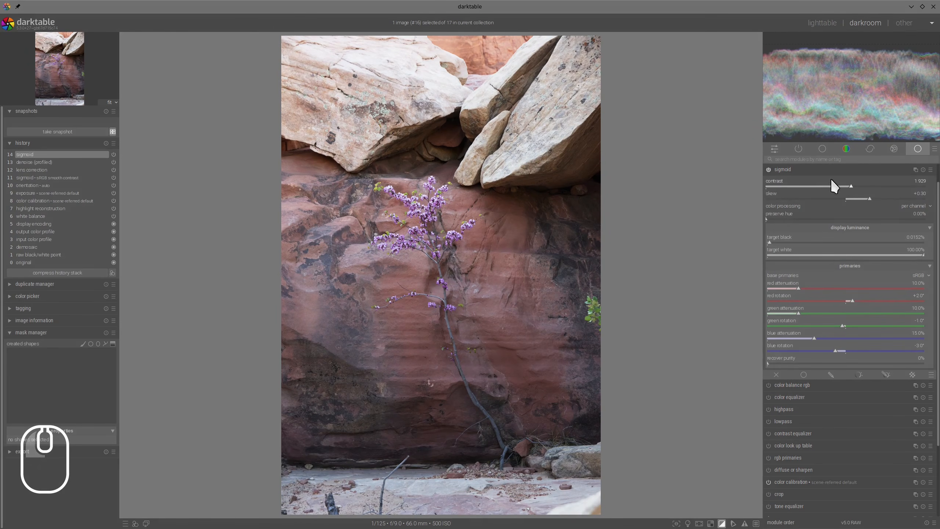
pyautogui.click(827, 173)
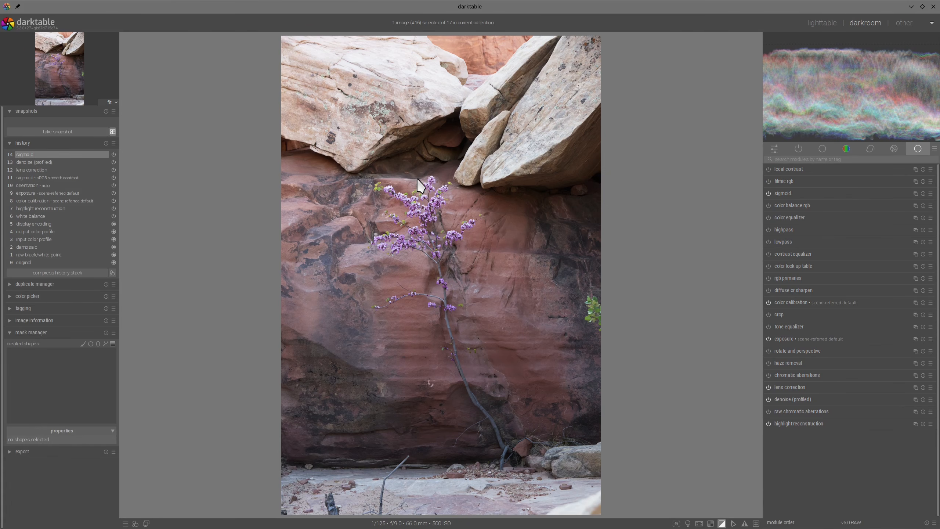
pyautogui.moveTo(285, 60)
pyautogui.mouseDown()
pyautogui.moveTo(302, 42)
pyautogui.moveTo(300, 70)
pyautogui.mouseUp()
pyautogui.moveTo(609, 478)
pyautogui.mouseDown()
pyautogui.moveTo(409, 515)
pyautogui.moveTo(310, 471)
pyautogui.mouseUp()
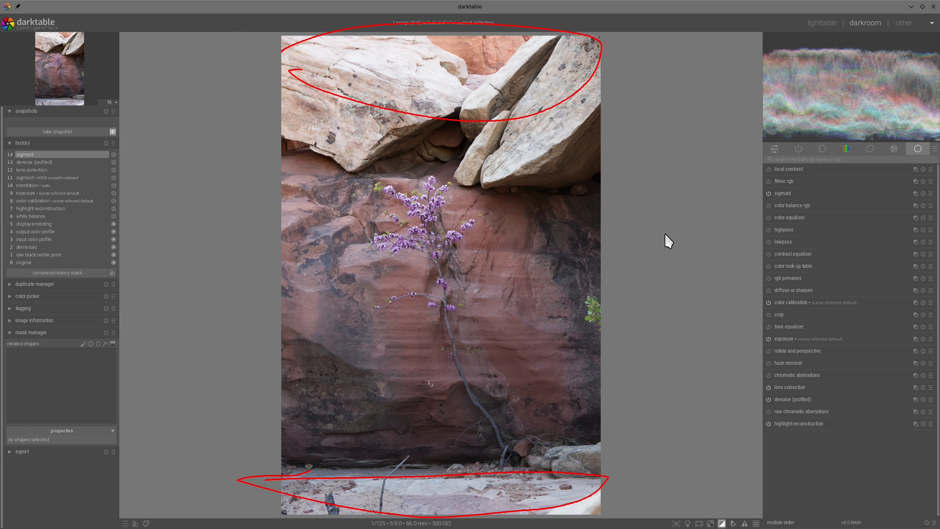
pyautogui.hotkey('alt', 'F11')
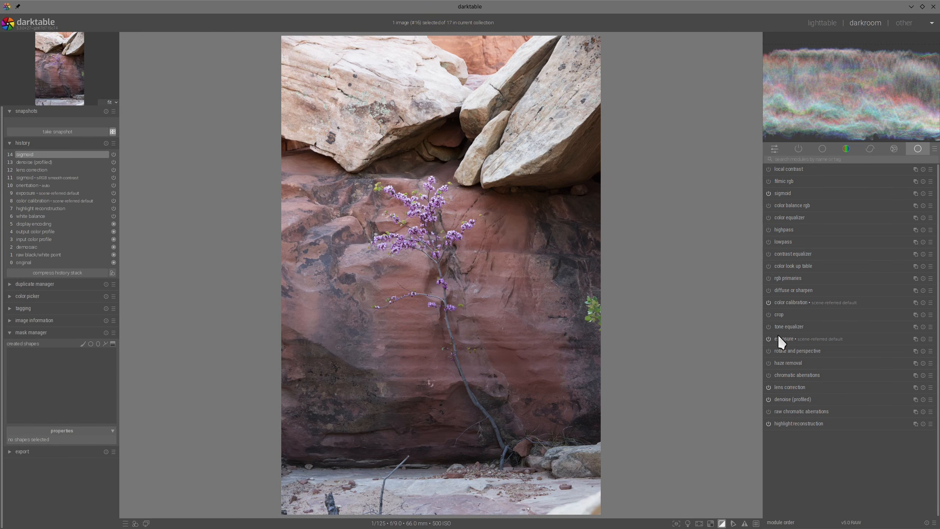
# Create a new exposure instance with a drawn and parametric mask, placing horizontal gradients at the rock wall's base and just below the upper boulders.
pyautogui.click(915, 338)
pyautogui.click(884, 407)
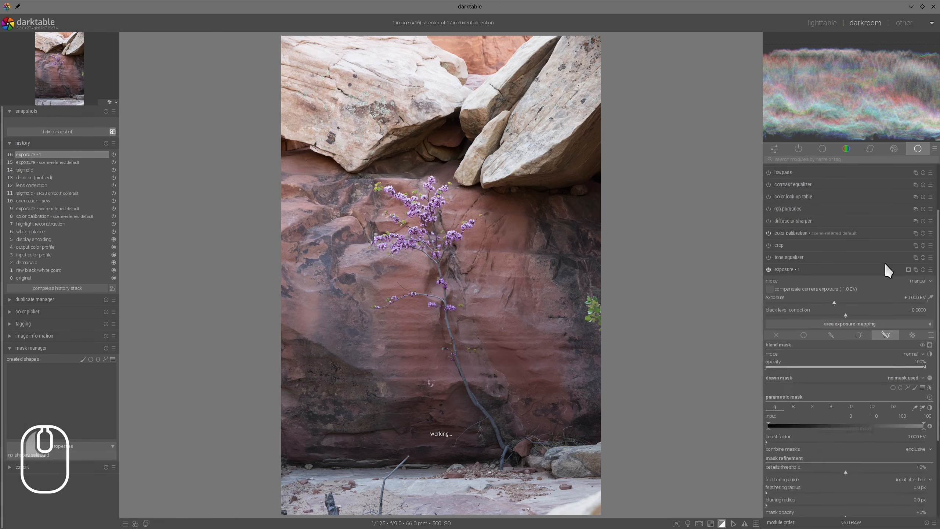
pyautogui.click(922, 289)
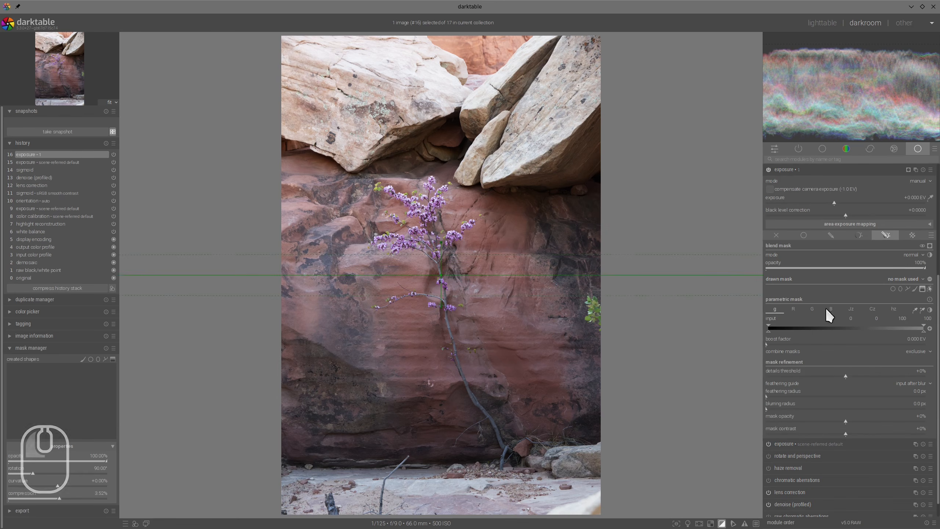
pyautogui.click(442, 466)
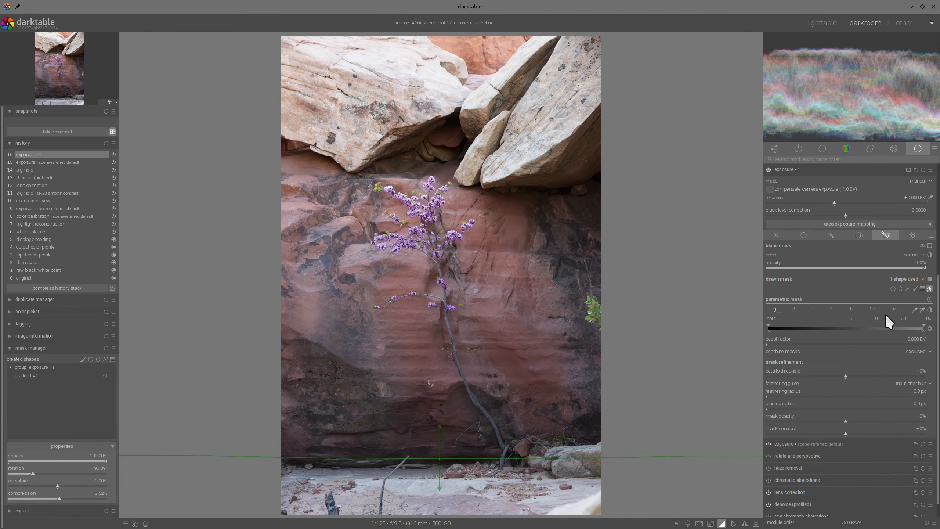
pyautogui.click(922, 289)
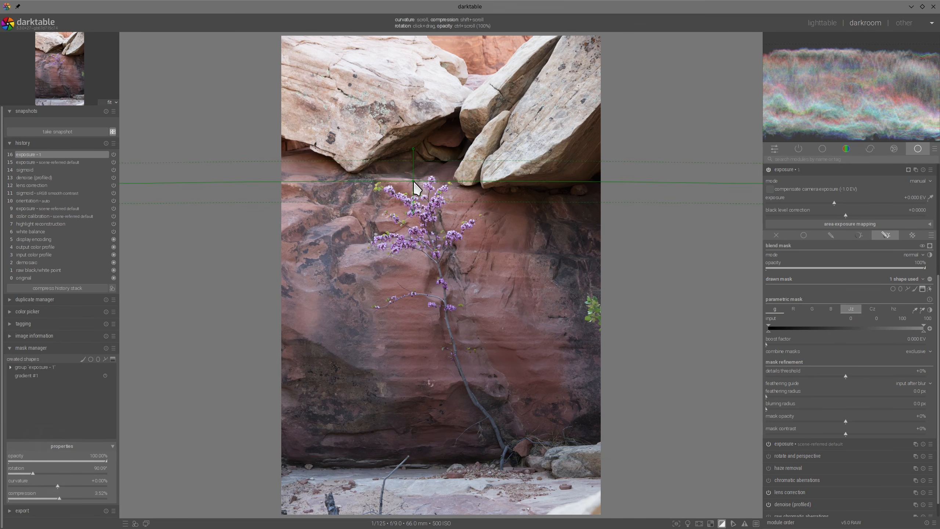
pyautogui.click(411, 185)
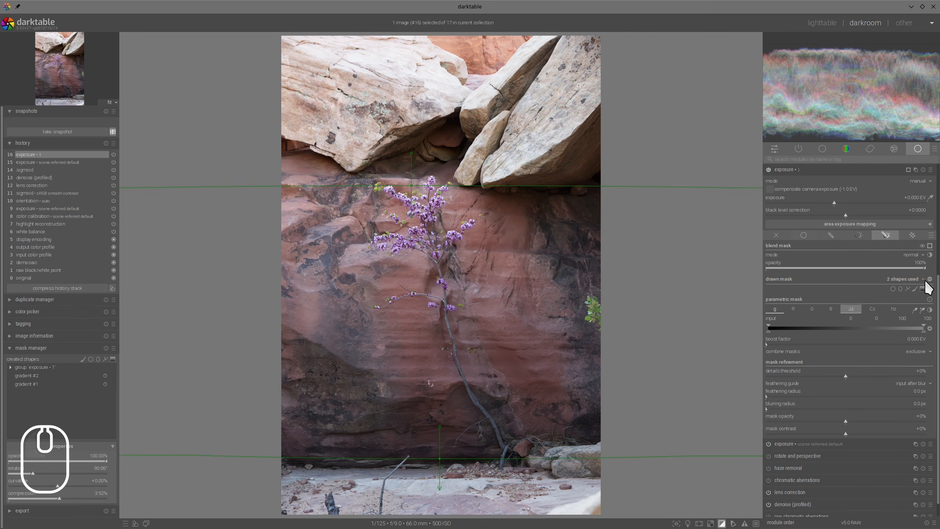
# Invert the drawn mask and set gradient #2 to difference mode so only the upper boulders and the foreground are masked, checking with the mask display.
pyautogui.click(930, 246)
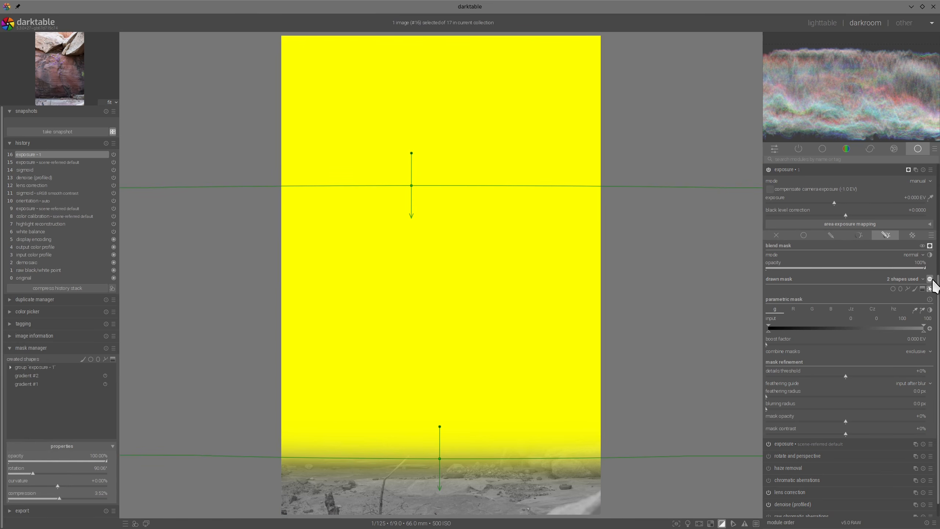
pyautogui.click(929, 279)
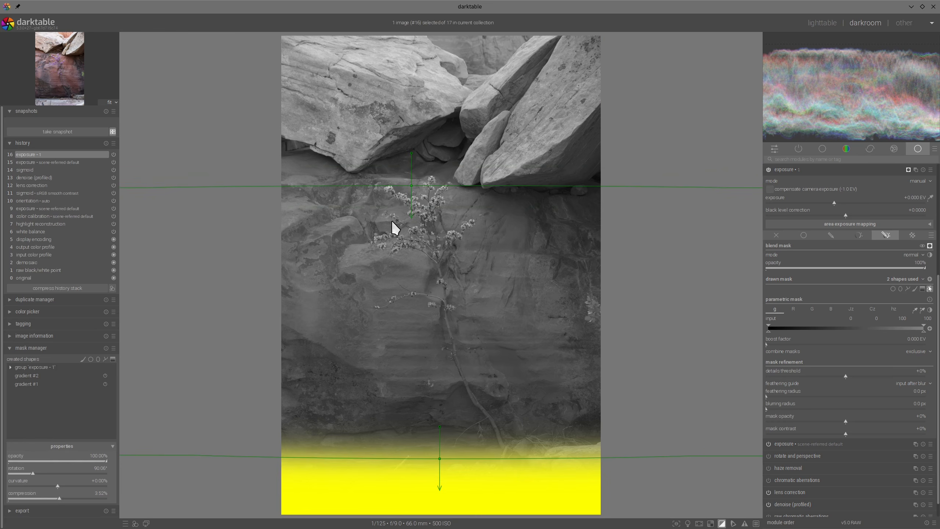
pyautogui.click(10, 366)
pyautogui.click(39, 377)
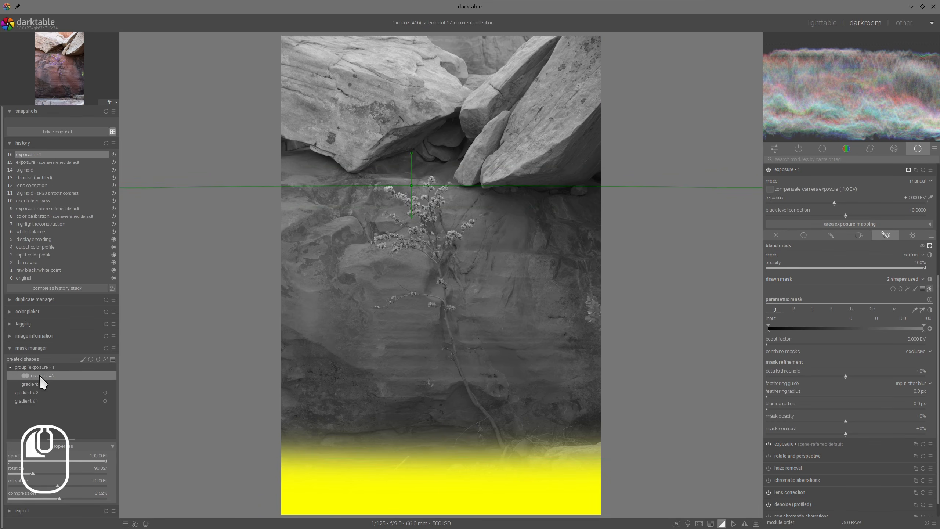
pyautogui.rightClick(42, 381)
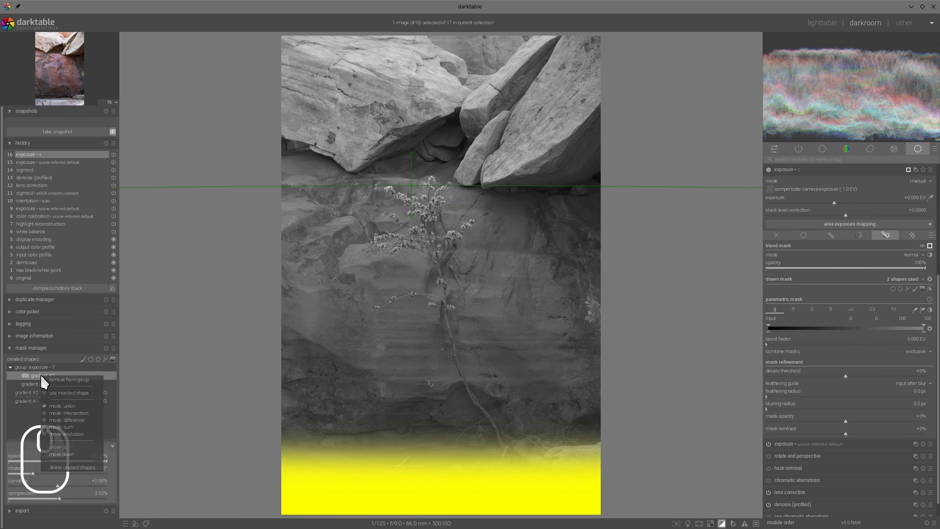
pyautogui.click(77, 421)
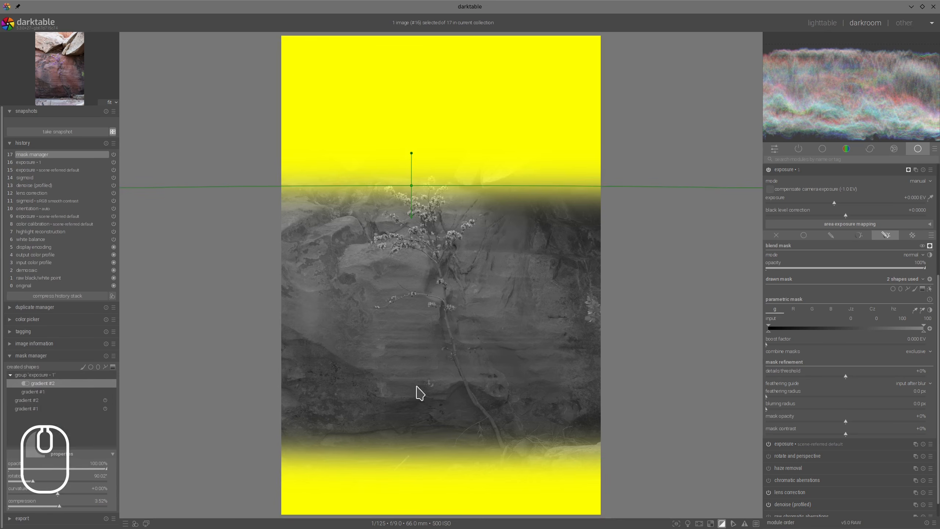
pyautogui.click(929, 246)
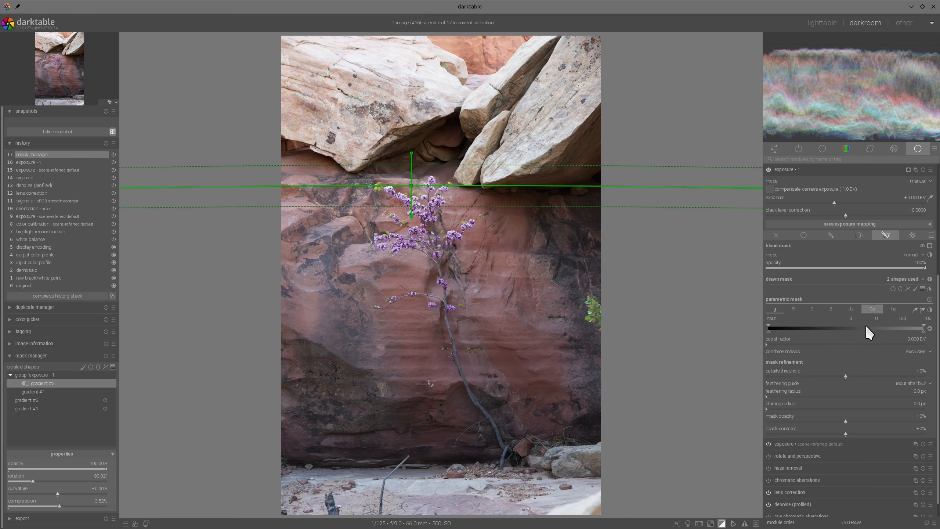
# Darken the masked boulders and foreground by setting the new instance's exposure to -0.736 EV.
pyautogui.scroll(2, 867, 328)
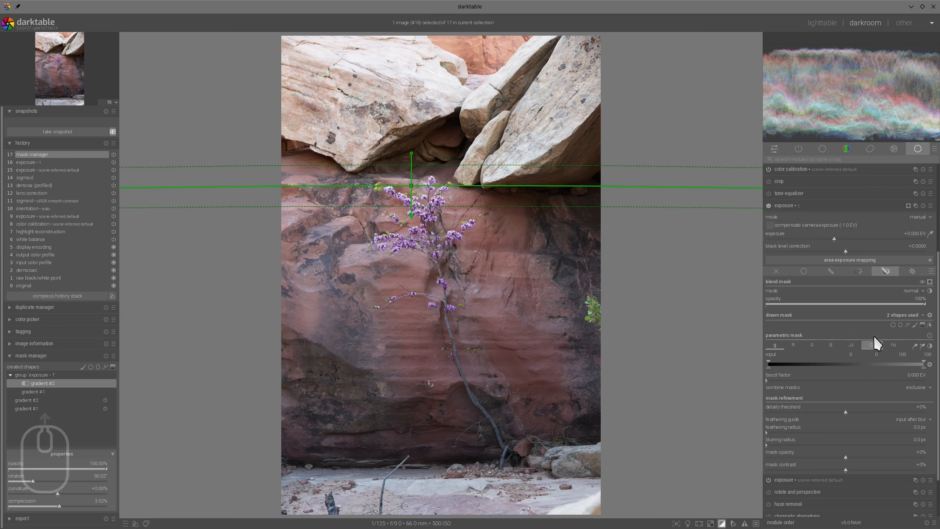
pyautogui.click(816, 239)
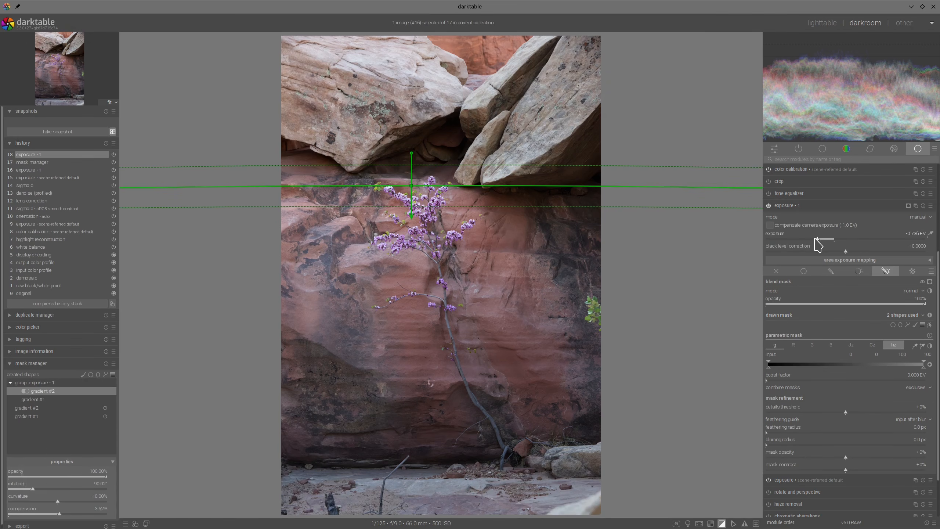
pyautogui.click(815, 239)
pyautogui.click(813, 206)
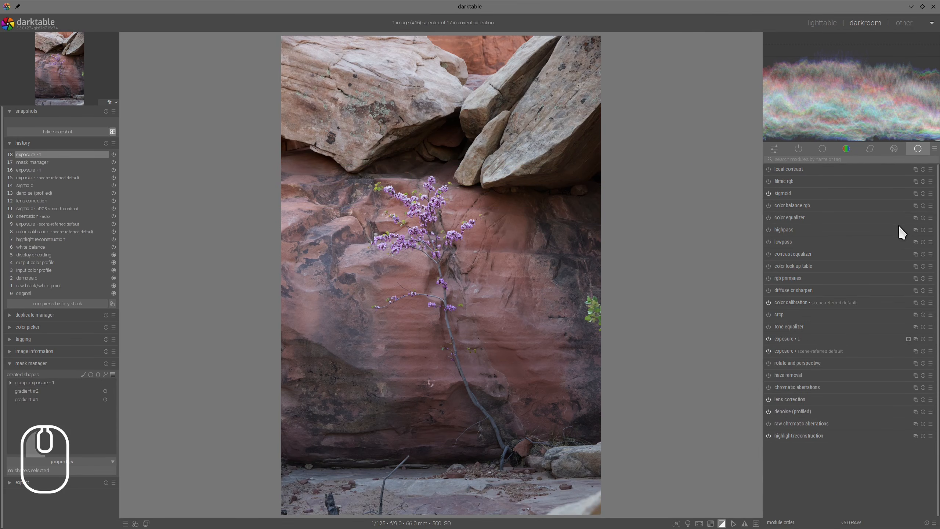
# In color balance rgb, set highlights brilliance to +8.72%, shadows brilliance to -17.89%, midtones saturation to +49.62% and global vibrance to +20.18%.
pyautogui.click(679, 341)
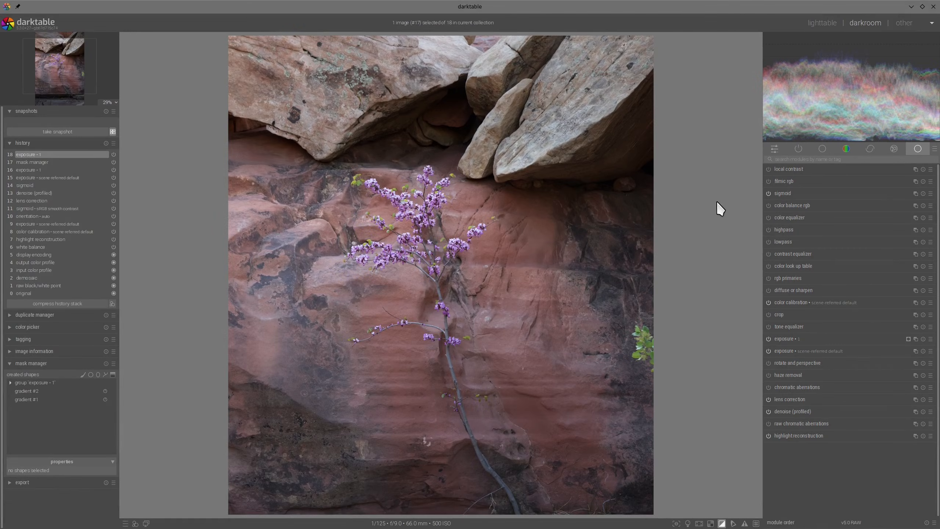
pyautogui.click(796, 205)
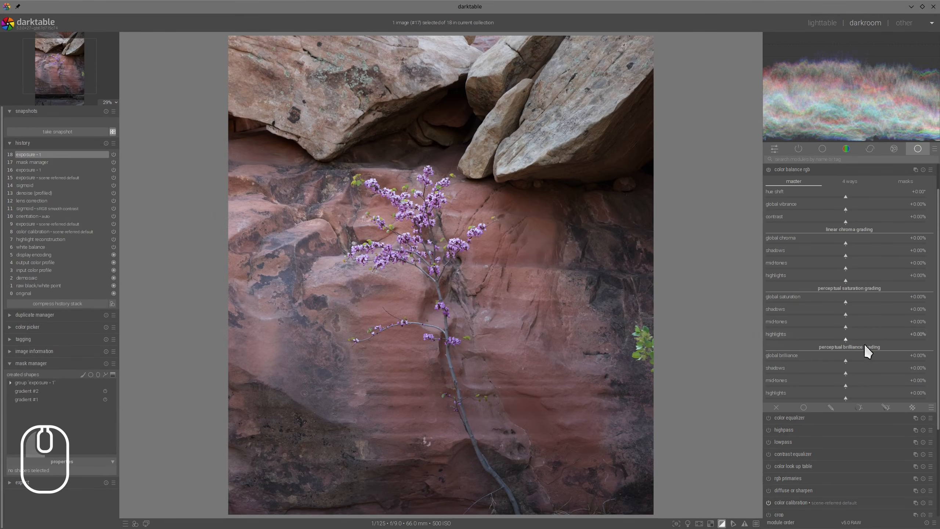
pyautogui.click(852, 396)
pyautogui.moveTo(846, 374); pyautogui.dragTo(836, 373)
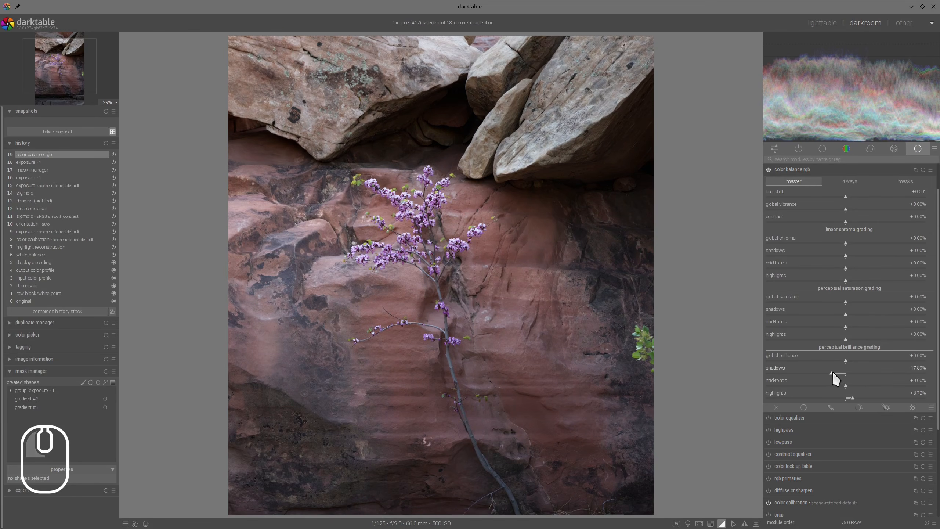
pyautogui.click(883, 325)
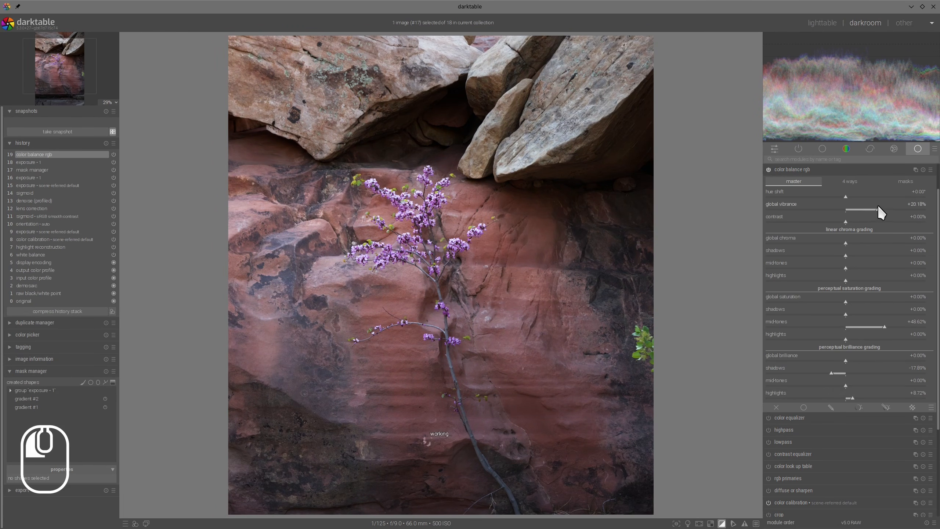
pyautogui.click(818, 169)
# In color look up table, replace the brown patch #0 with the red rock colour sampled beside the tree and set its lightness to -15.37.
pyautogui.scroll(4, 507, 232)
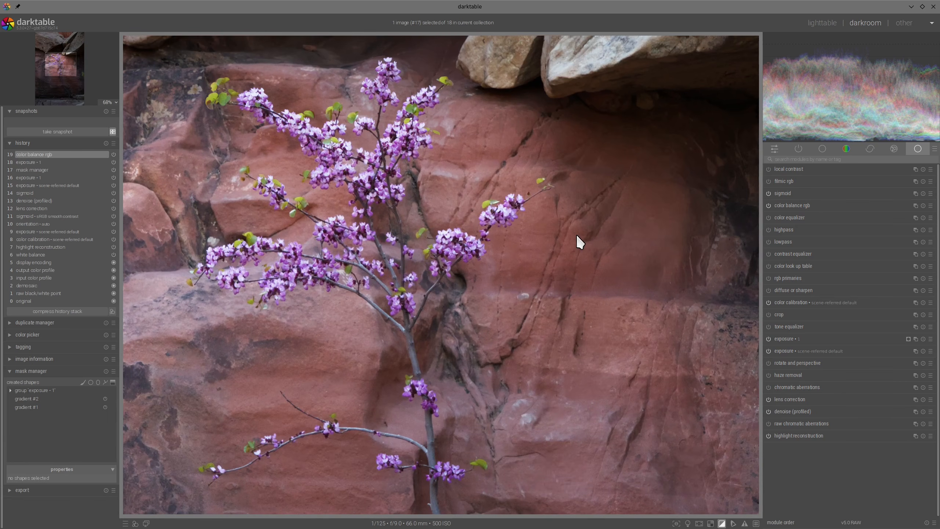
pyautogui.click(788, 265)
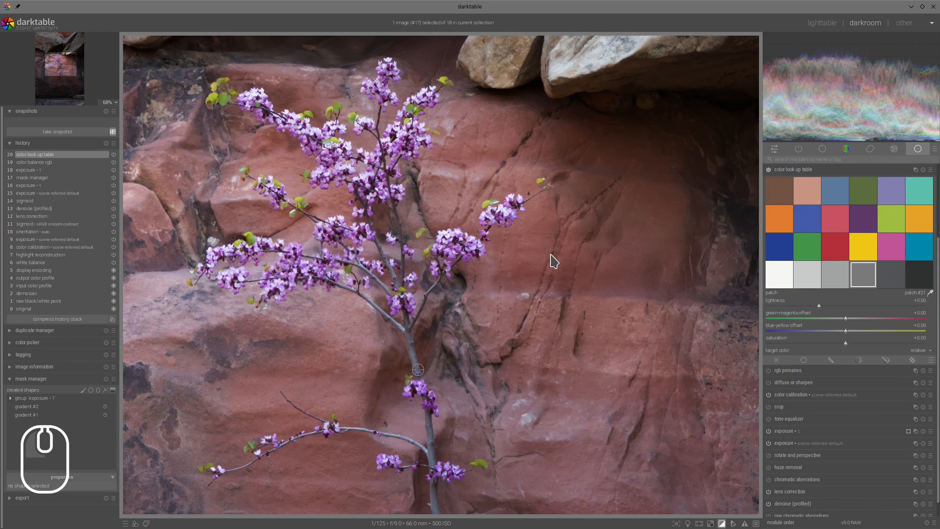
pyautogui.click(522, 282)
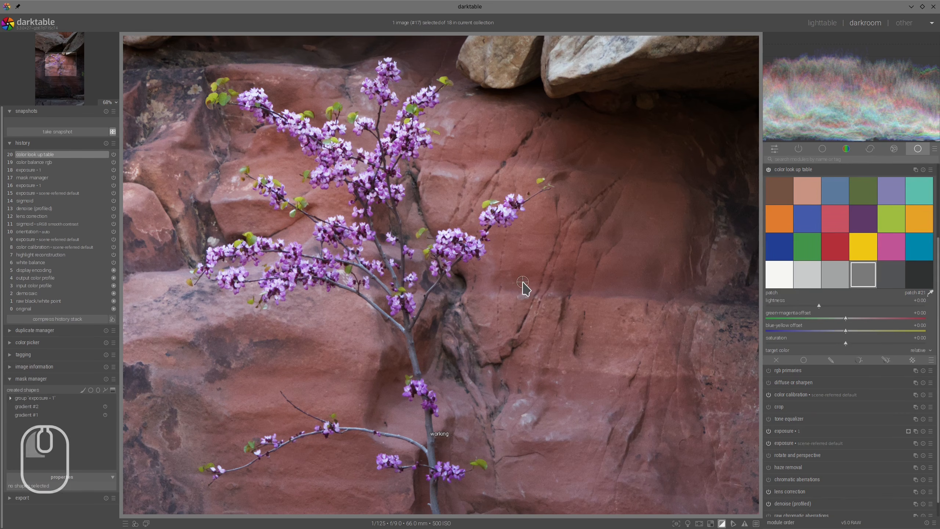
pyautogui.keyDown('shift'); pyautogui.click(782, 185); pyautogui.keyUp('shift')
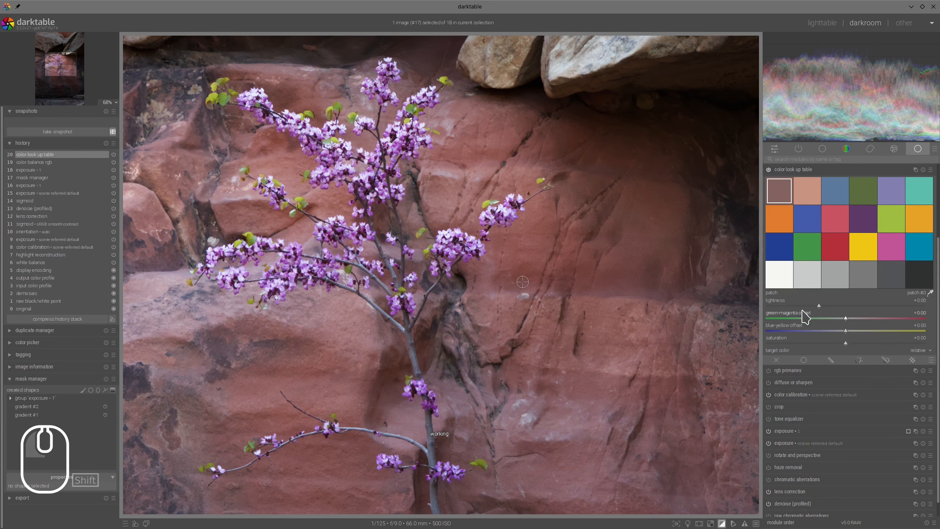
pyautogui.click(810, 305)
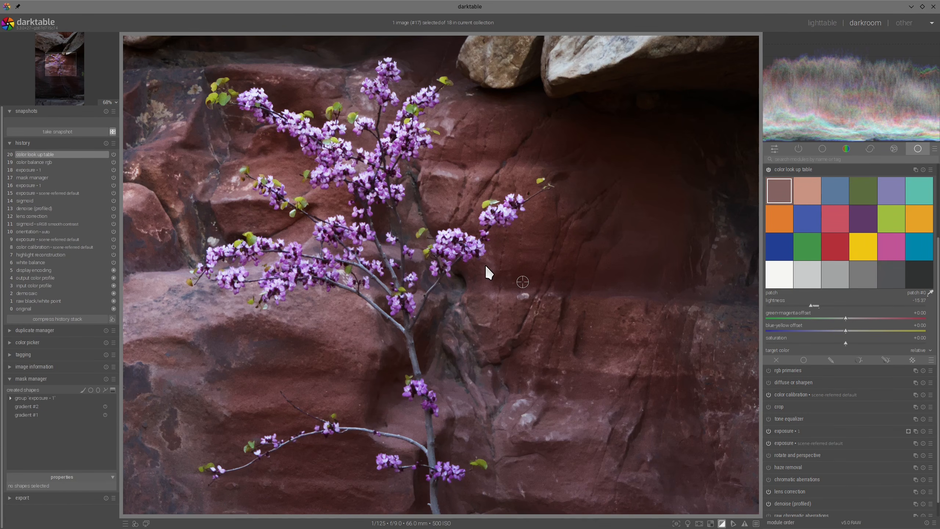
# Sample the rock between the upper branches, store it in the orange patch #6 and set that patch's lightness to -13.30.
pyautogui.scroll(2, 489, 272)
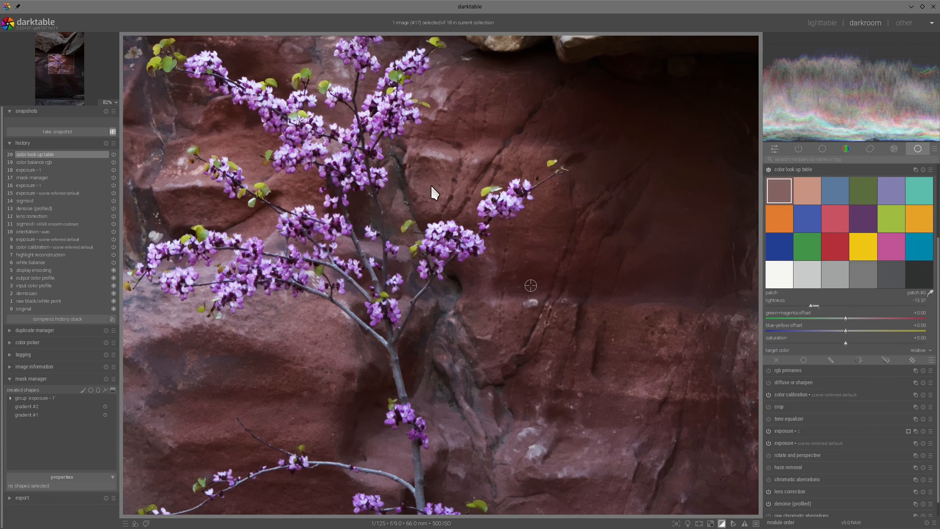
pyautogui.click(444, 191)
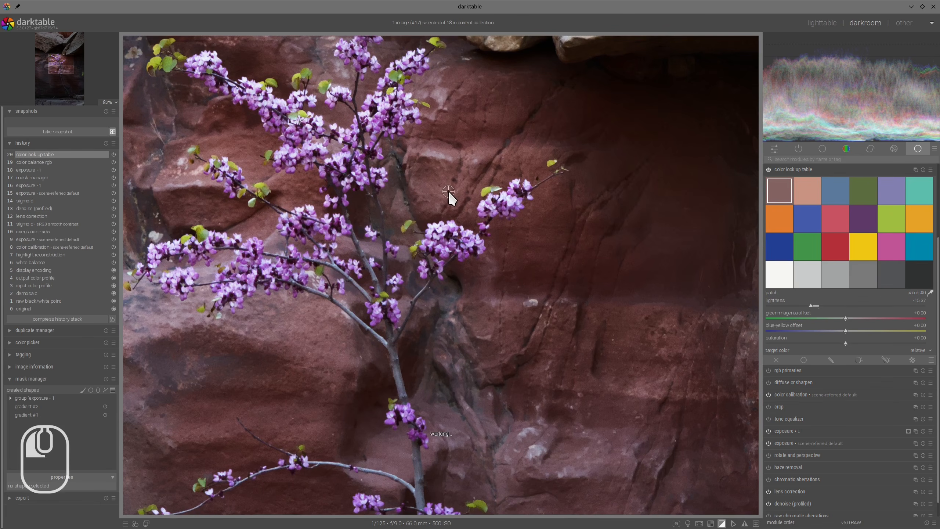
pyautogui.keyDown('shift'); pyautogui.click(781, 225); pyautogui.keyUp('shift')
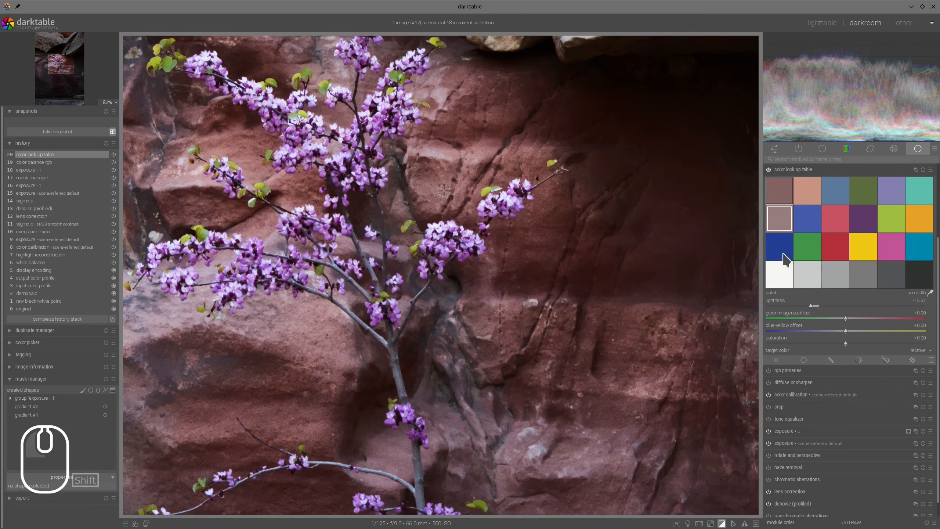
pyautogui.click(814, 305)
pyautogui.click(813, 305)
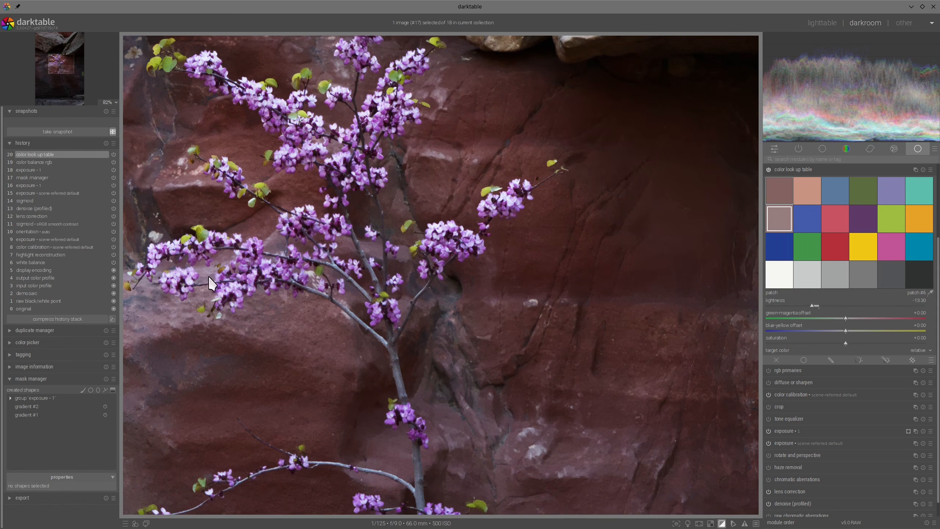
# Sample the lighter rock ledge beside the blossoms, store it in the mid-grey patch #20 and lower that patch's lightness to about -10.5.
pyautogui.scroll(-3, 407, 194)
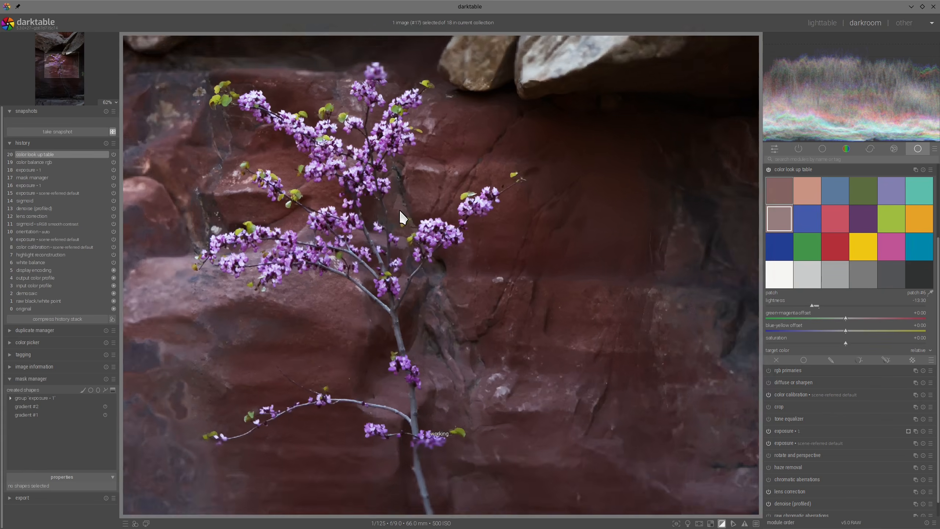
pyautogui.scroll(1, 228, 273)
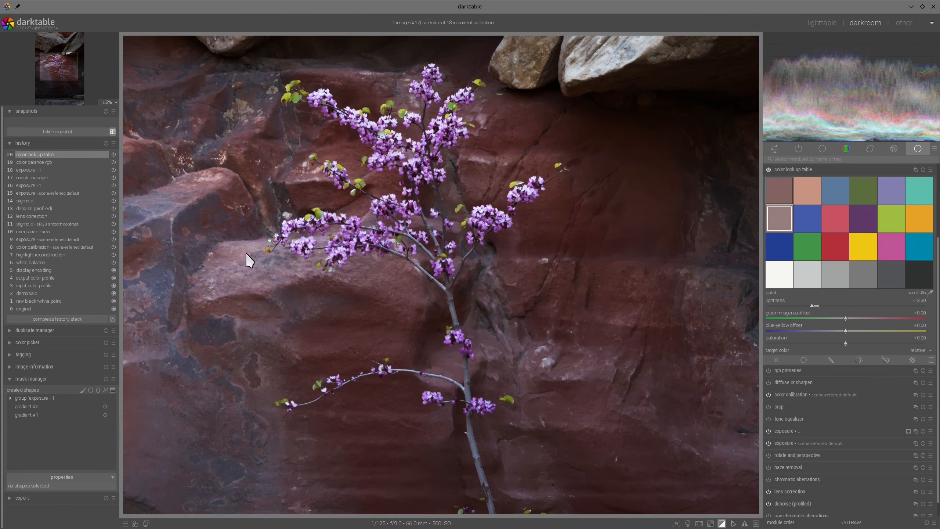
pyautogui.moveTo(247, 260); pyautogui.dragTo(256, 250)
pyautogui.click(931, 293)
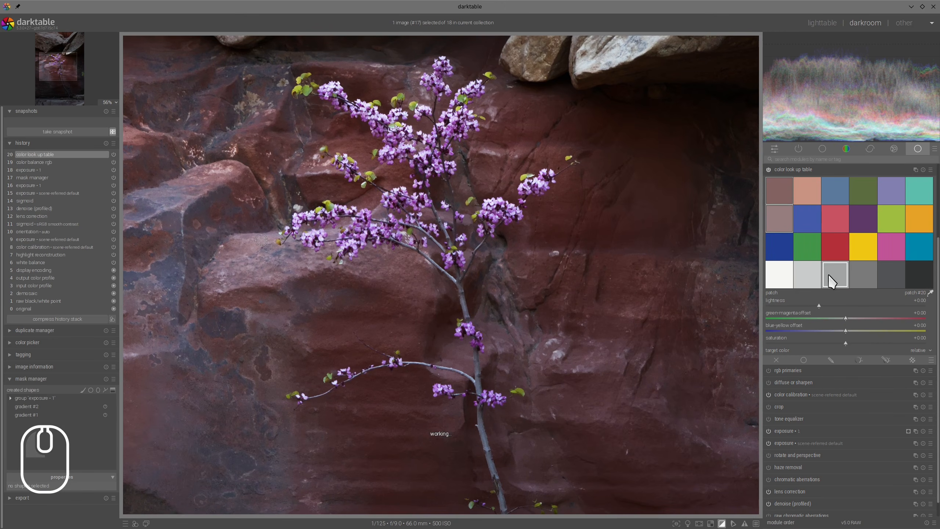
pyautogui.keyDown('shift'); pyautogui.click(835, 282); pyautogui.keyUp('shift')
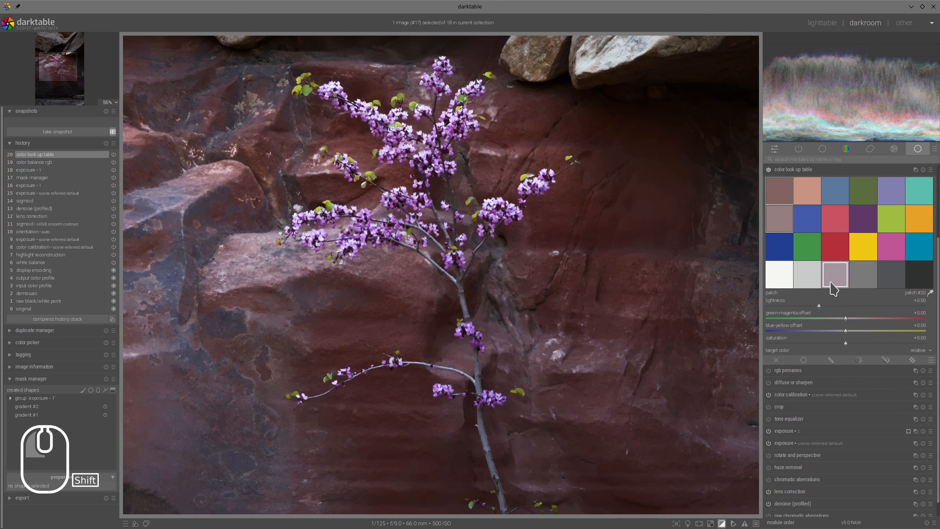
pyautogui.moveTo(816, 311); pyautogui.dragTo(814, 313)
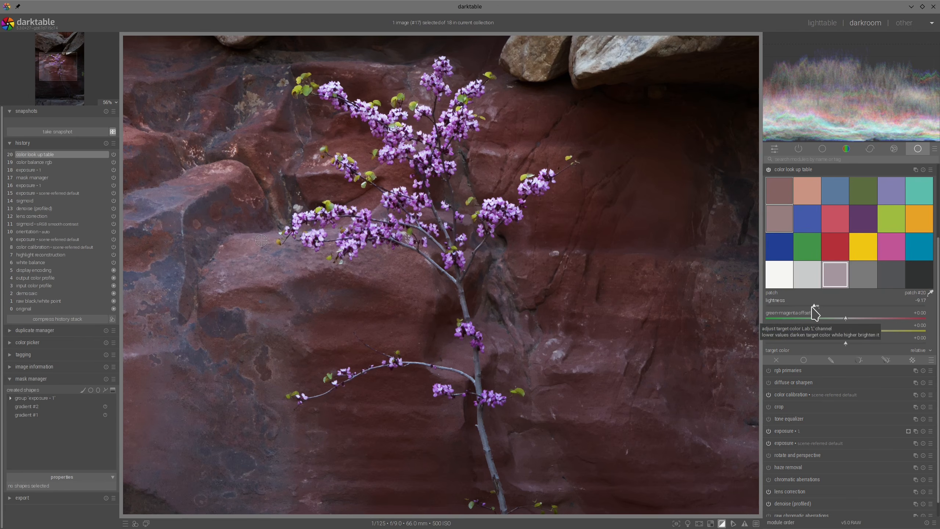
pyautogui.click(813, 305)
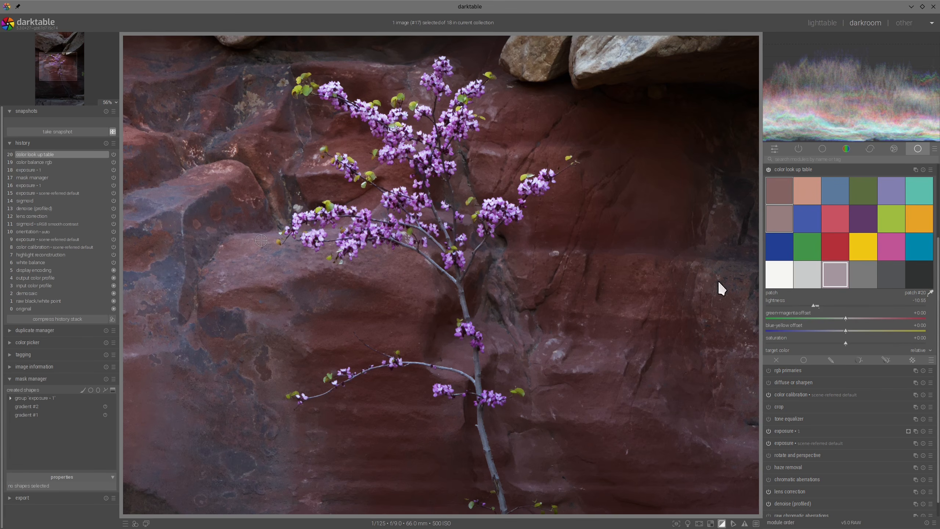
# Store the bluish rock colour in dark grey patch #22 and set its green-magenta and blue-yellow offsets to +9.39 each.
pyautogui.click(164, 268)
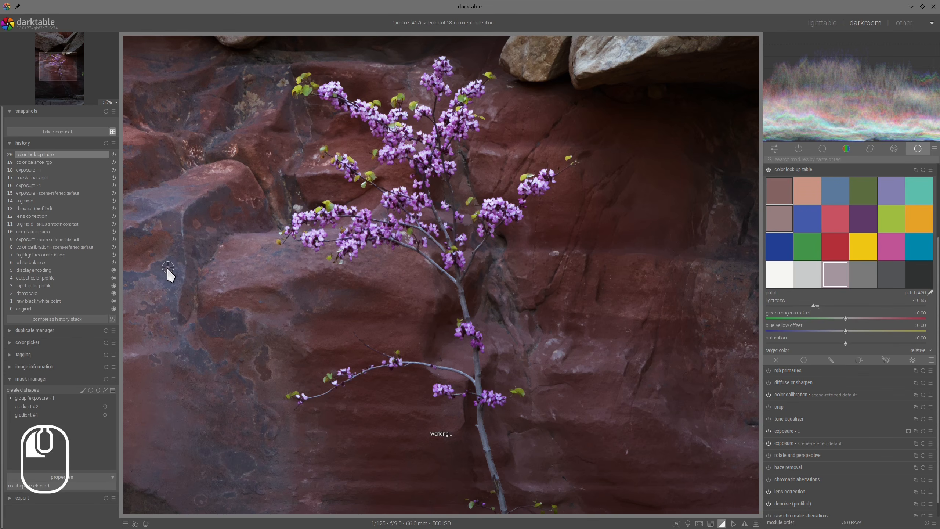
pyautogui.keyDown('shift'); pyautogui.click(891, 276); pyautogui.keyUp('shift')
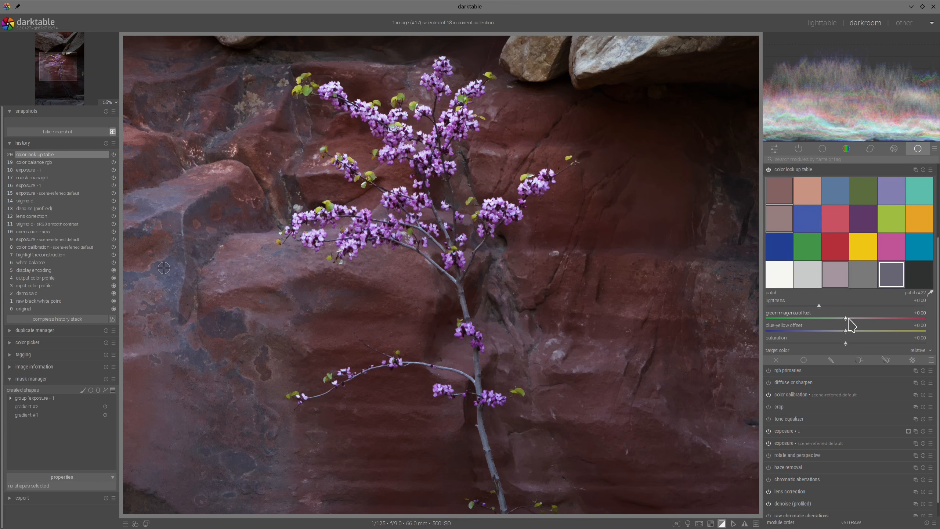
pyautogui.click(847, 319)
pyautogui.click(848, 335)
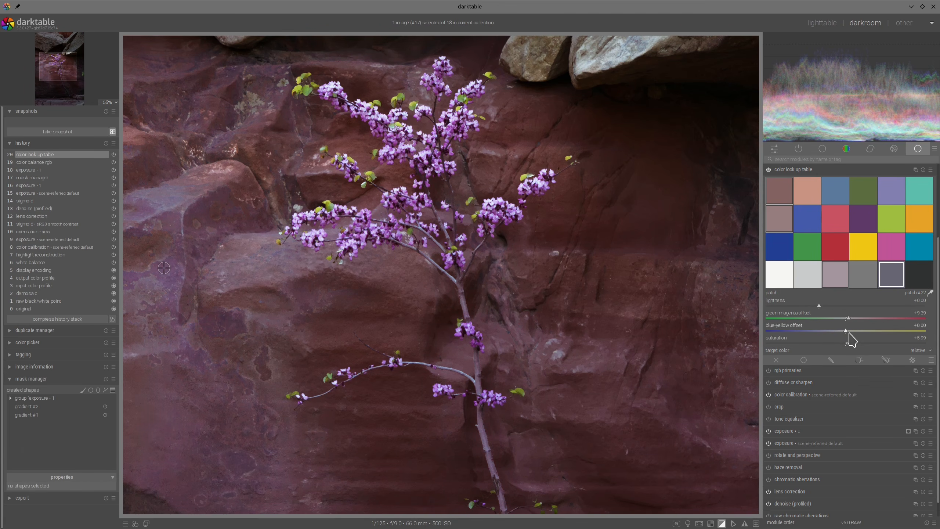
pyautogui.click(848, 331)
# Reselect the ledge patch #20 and set its lightness to -13.99, green-magenta offset to +1.17 and blue-yellow offset to +5.87.
pyautogui.click(836, 274)
pyautogui.click(809, 304)
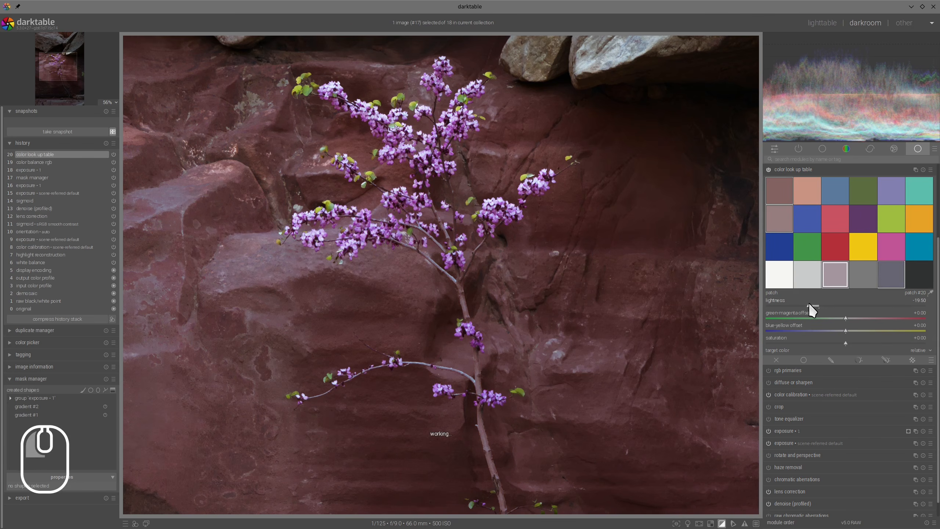
pyautogui.click(811, 304)
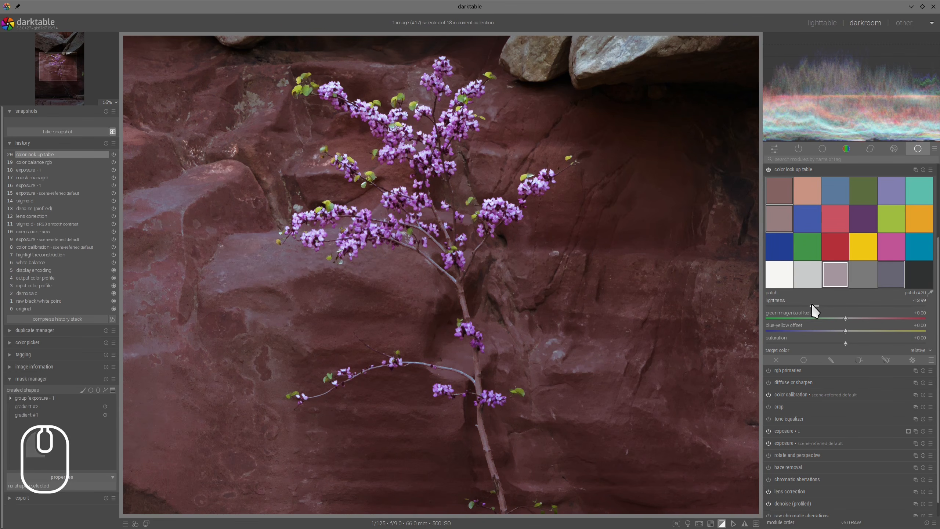
pyautogui.scroll(-3, 614, 295)
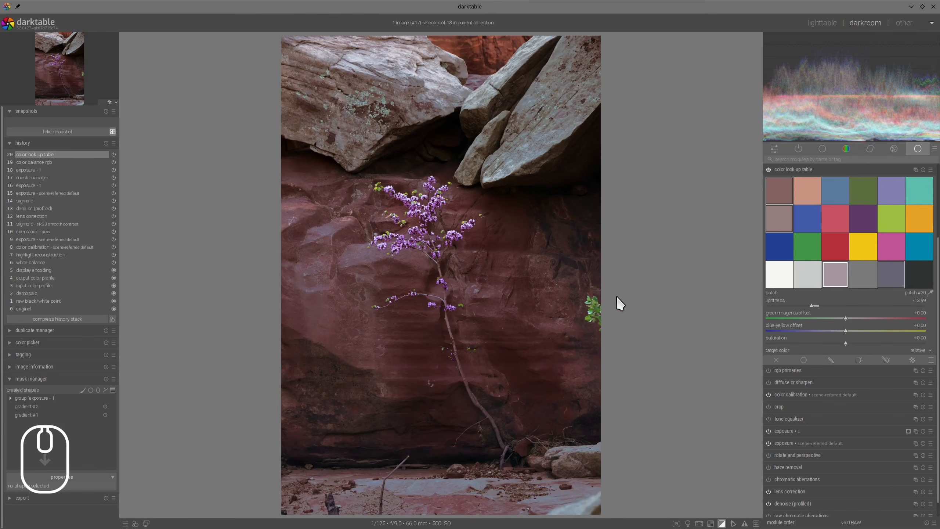
pyautogui.scroll(2, 577, 285)
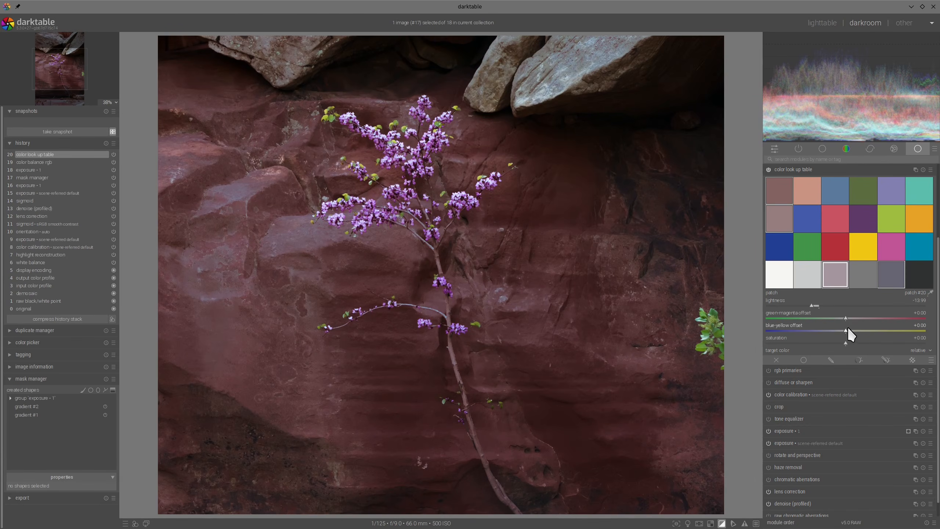
pyautogui.moveTo(848, 329); pyautogui.dragTo(846, 316)
pyautogui.scroll(-2, 575, 288)
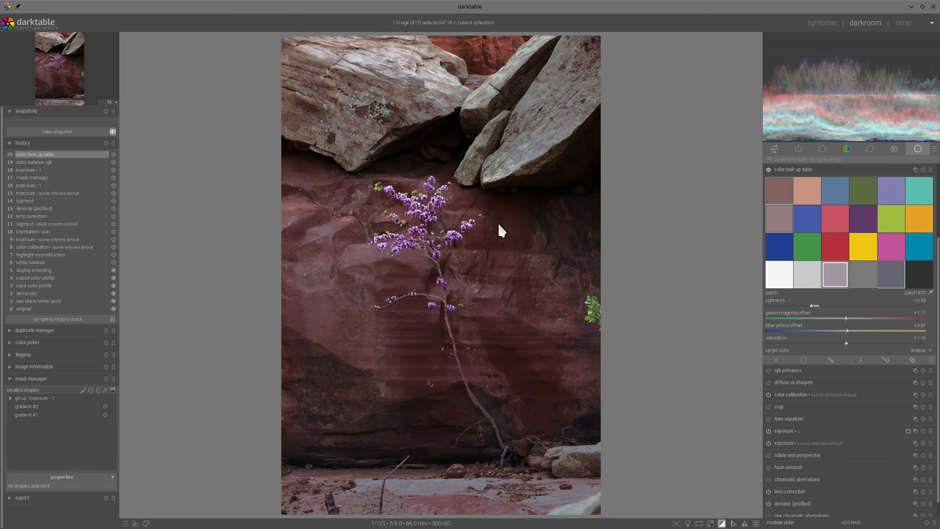
pyautogui.scroll(2, 501, 228)
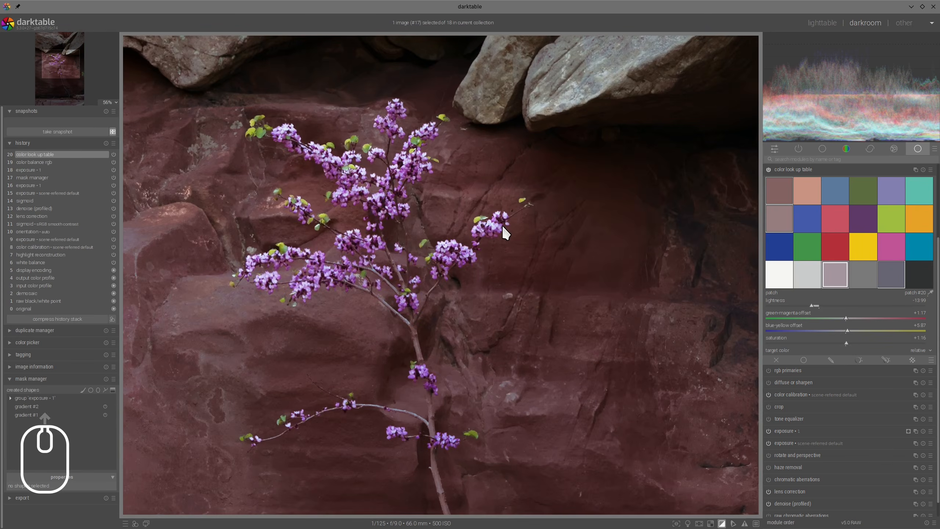
# Compare the whole photo with color look up table switched off and on.
pyautogui.scroll(-1, 504, 230)
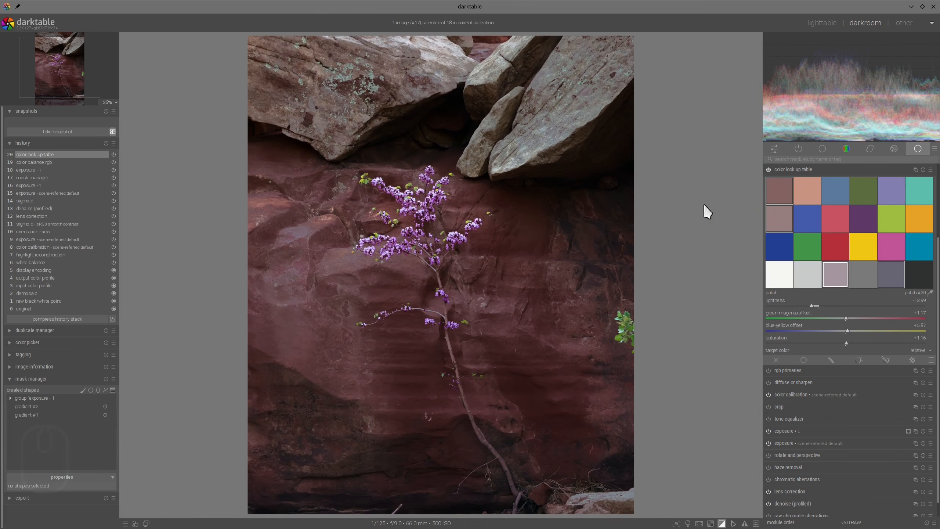
pyautogui.click(768, 169)
pyautogui.click(769, 170)
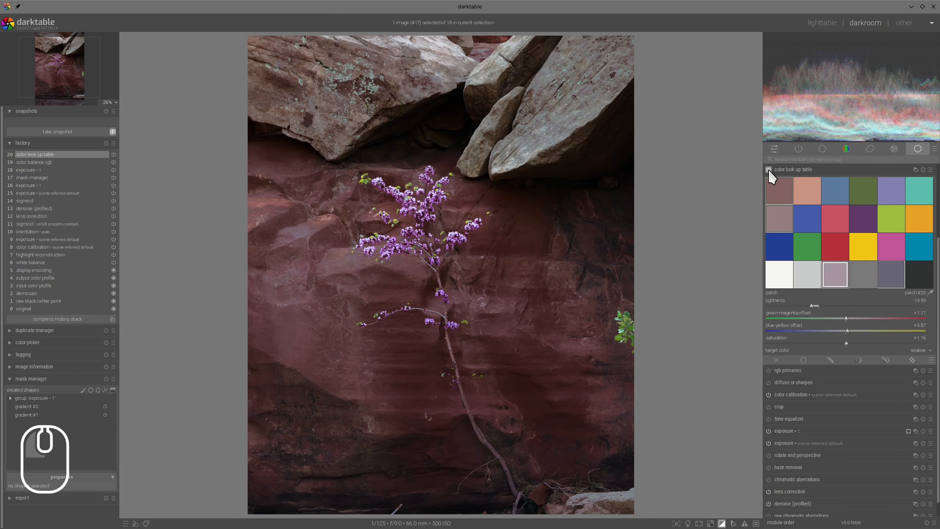
pyautogui.click(768, 170)
pyautogui.click(768, 170)
# Store the sampled blossom colour in purple patch #4 and set its lightness to +2.52, green-magenta offset to +4.11 and blue-yellow offset to about -4.1.
pyautogui.middleClick(440, 227)
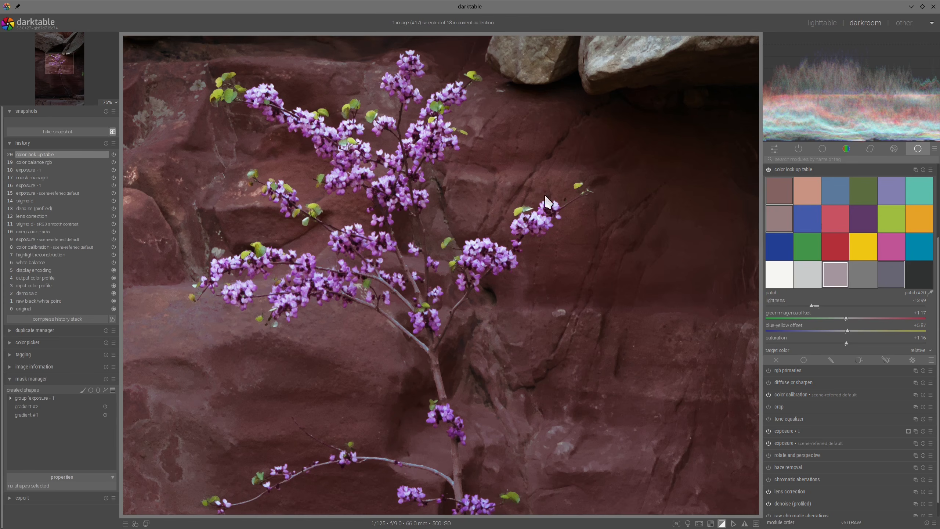
pyautogui.click(891, 274)
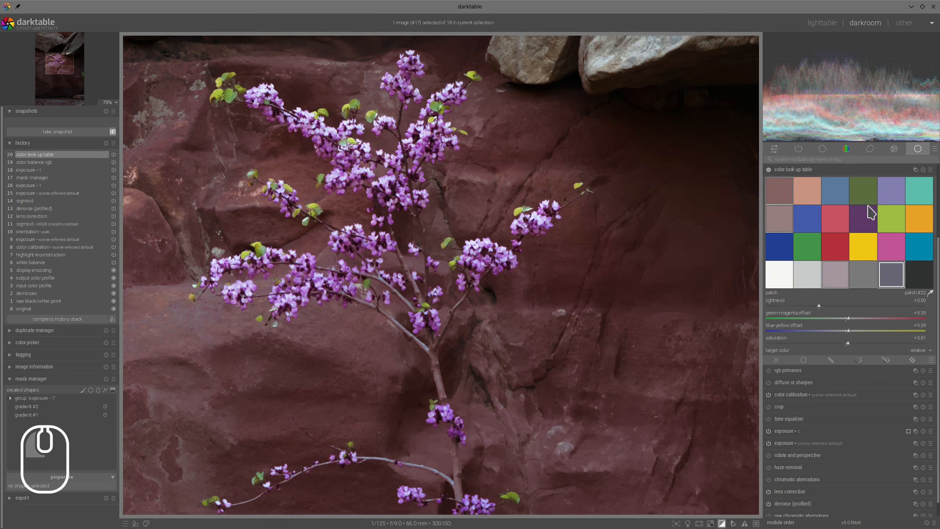
pyautogui.click(381, 202)
pyautogui.keyDown('shift'); pyautogui.click(892, 191); pyautogui.keyUp('shift')
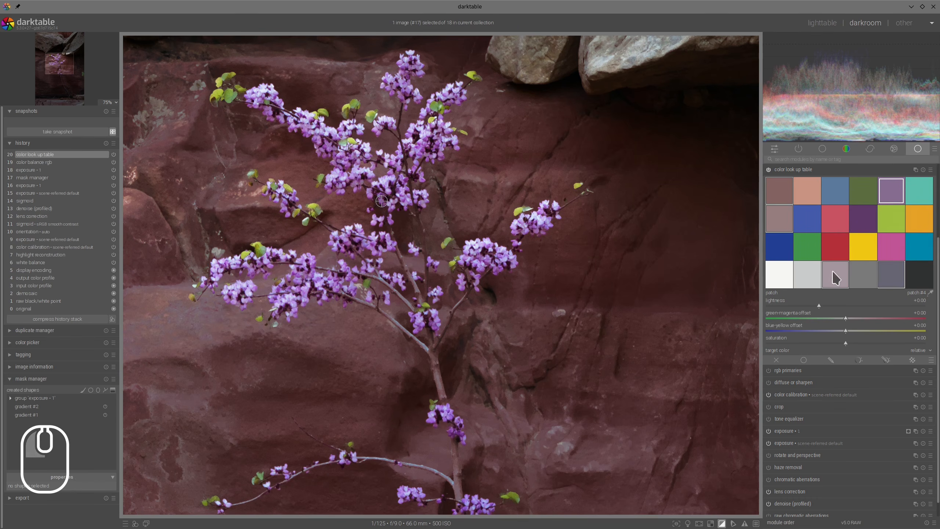
pyautogui.click(821, 306)
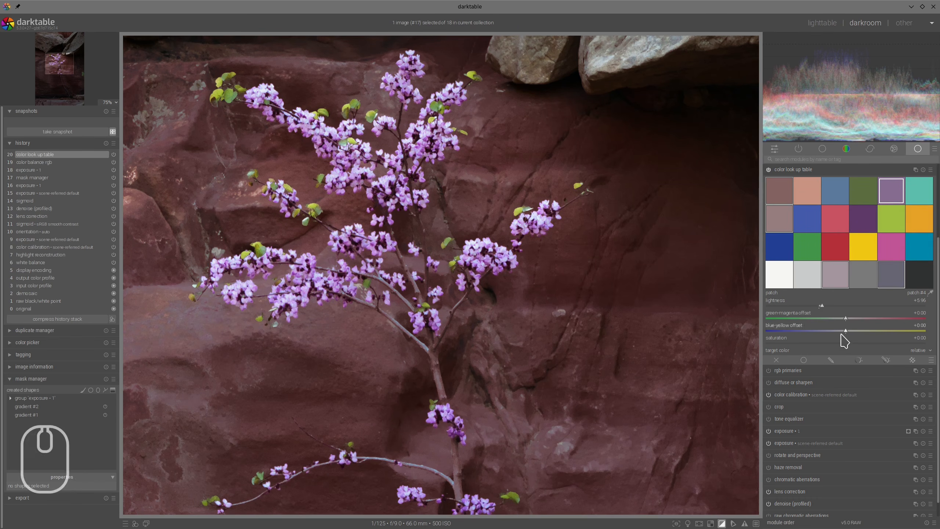
pyautogui.scroll(6, 850, 344)
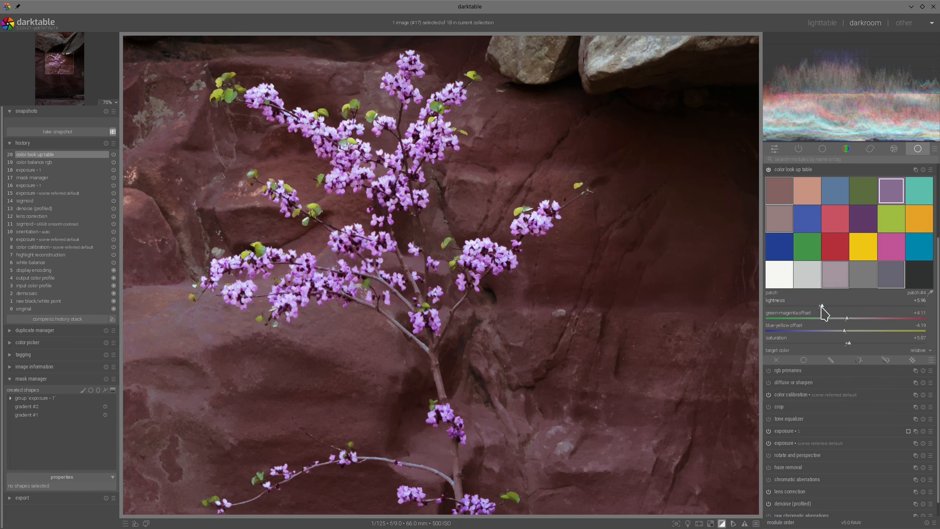
pyautogui.scroll(-4, 821, 306)
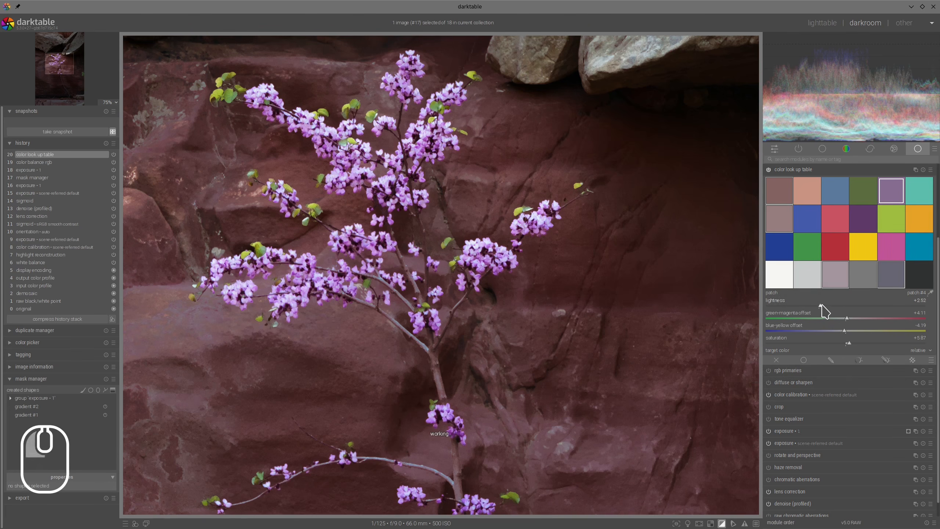
pyautogui.click(807, 170)
# Enable contrast equalizer and raise the middle of its luma curve to boost contrast in medium-scale detail.
pyautogui.scroll(-2, 585, 237)
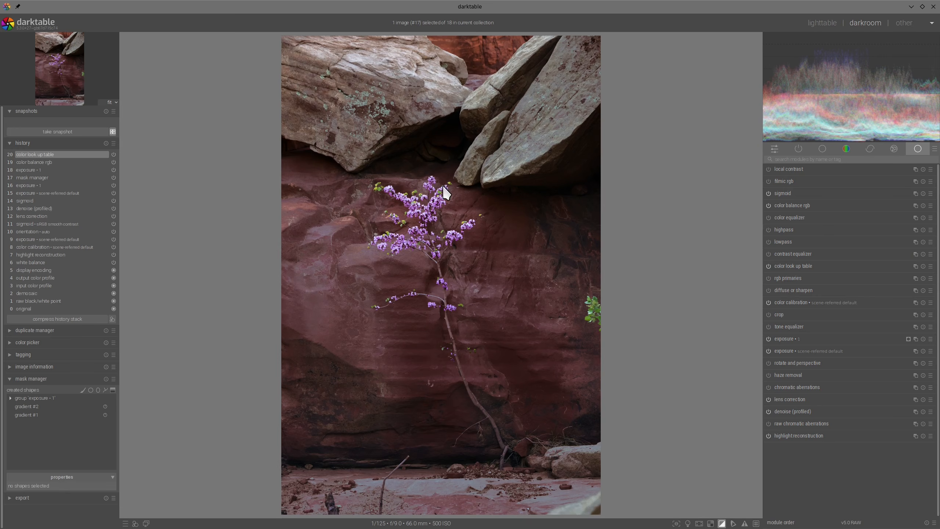
pyautogui.click(768, 254)
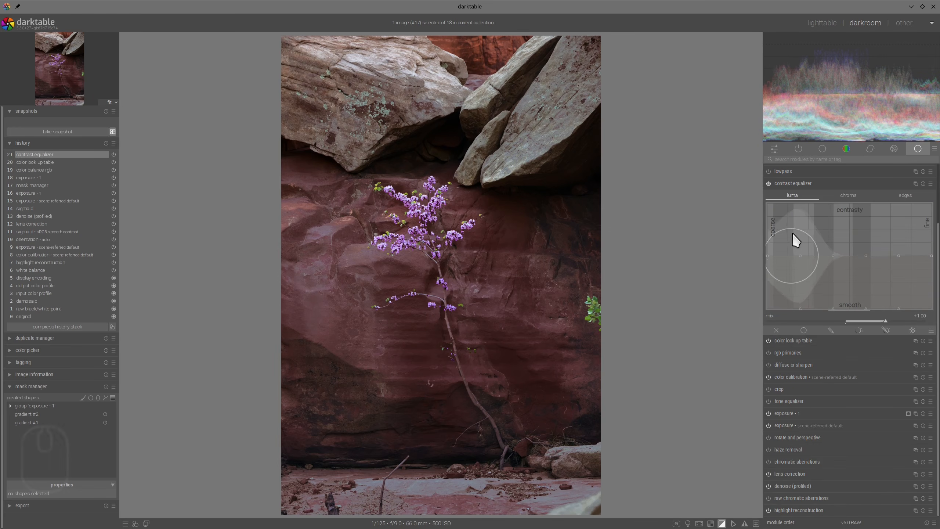
pyautogui.moveTo(793, 234); pyautogui.dragTo(813, 233)
pyautogui.moveTo(816, 240)
pyautogui.mouseDown()
pyautogui.moveTo(834, 234)
pyautogui.moveTo(809, 227)
pyautogui.moveTo(828, 224)
pyautogui.moveTo(840, 201)
pyautogui.mouseUp()
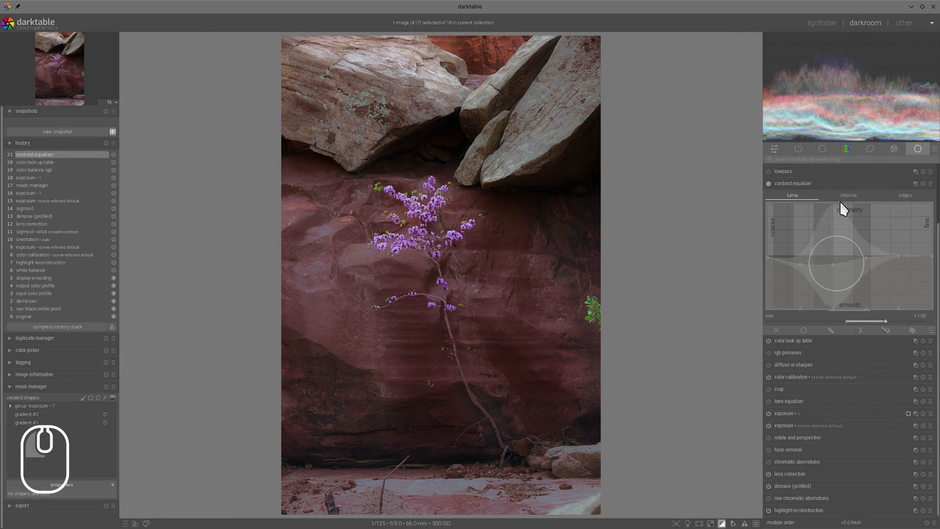
# In color balance rgb, set highlights brilliance to +27.98% and shadows brilliance to -25.69%.
pyautogui.click(806, 183)
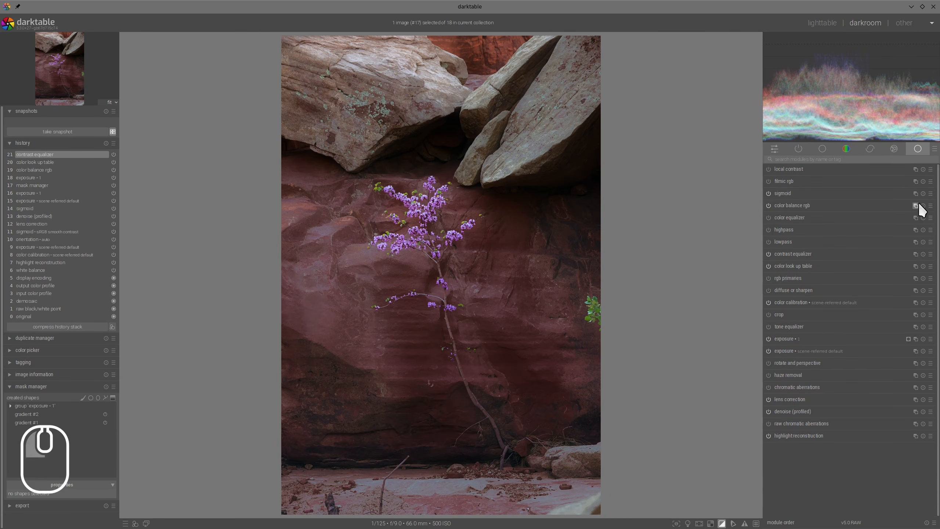
pyautogui.click(786, 206)
pyautogui.scroll(-3, 883, 269)
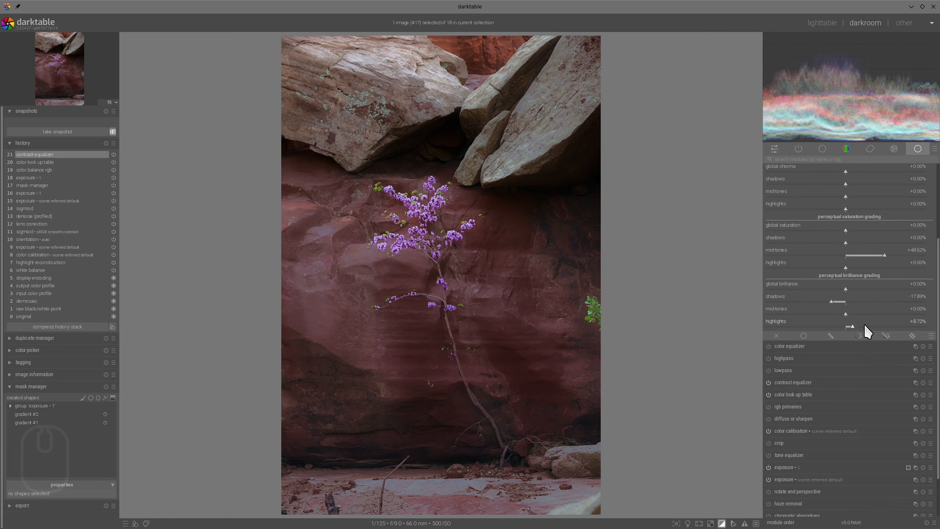
pyautogui.moveTo(863, 323); pyautogui.dragTo(867, 322)
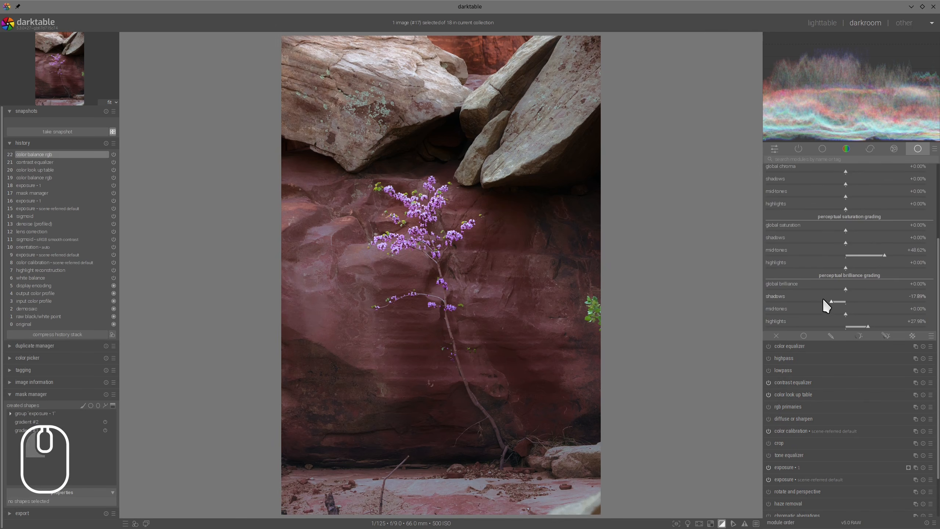
pyautogui.scroll(3, 851, 298)
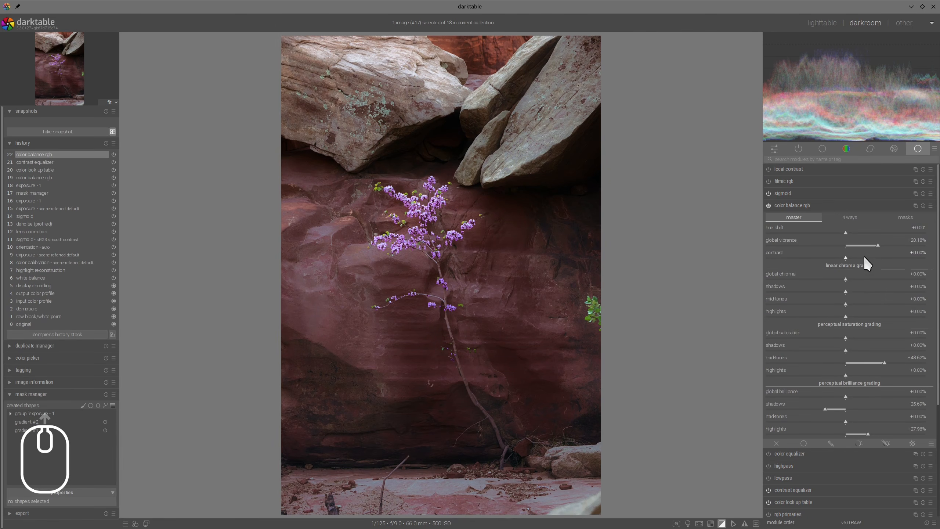
pyautogui.click(819, 206)
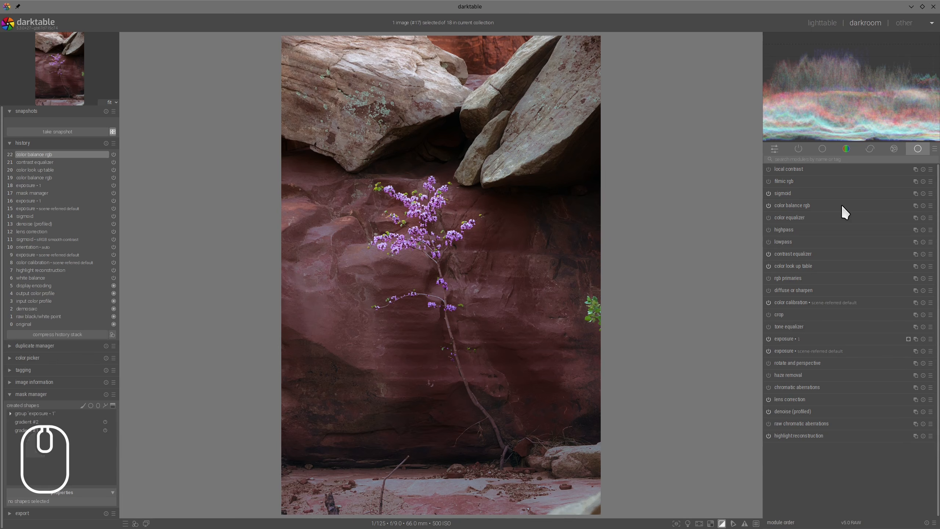
# Add a second color balance rgb instance and enable a combined drawn and parametric mask for it.
pyautogui.rightClick(916, 205)
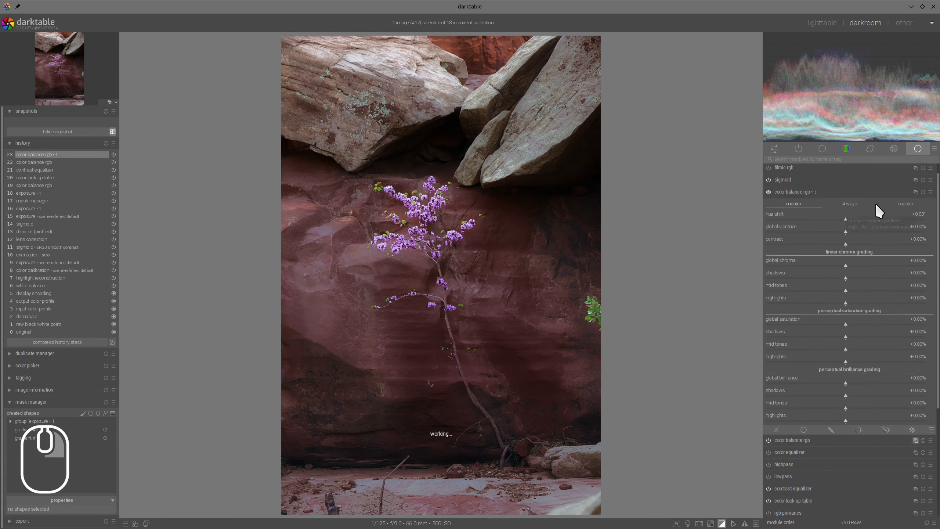
pyautogui.click(887, 409)
pyautogui.scroll(-4, 865, 268)
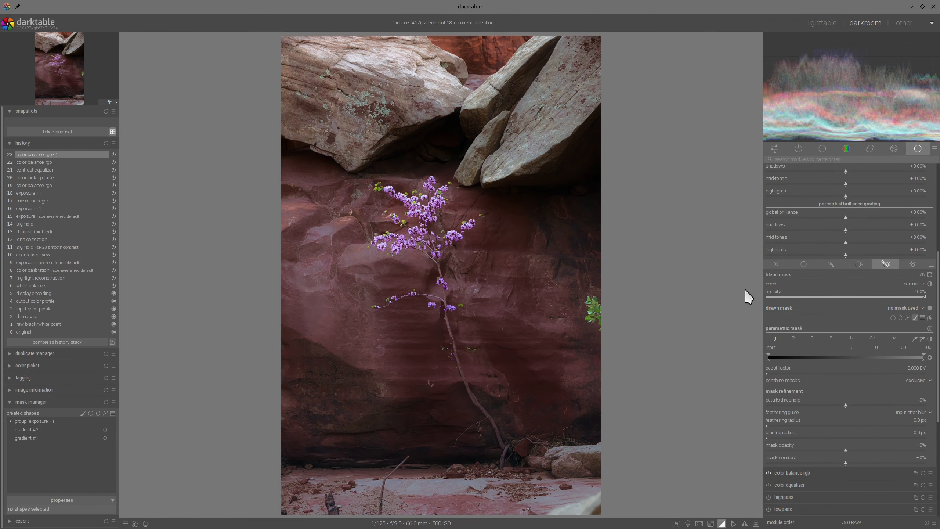
# Draw a wide oval path mask across the rock wall around the blossoms, nudge it into position and invert it.
pyautogui.click(907, 317)
pyautogui.click(290, 194)
pyautogui.click(622, 217)
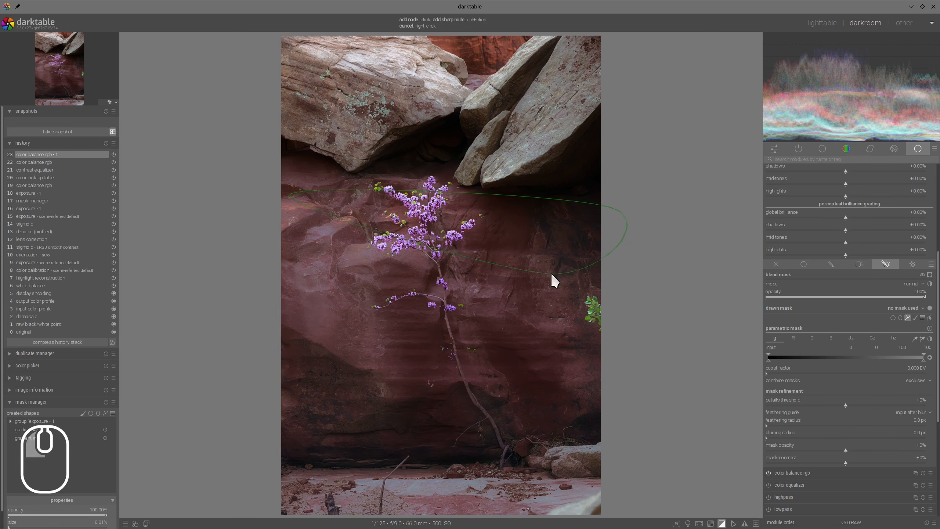
pyautogui.click(554, 280)
pyautogui.click(279, 260)
pyautogui.rightClick(432, 235)
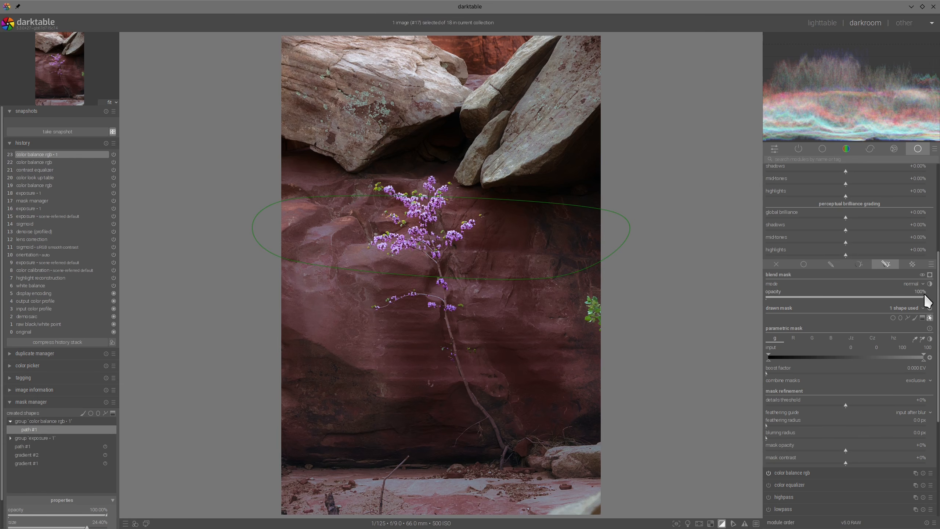
pyautogui.moveTo(426, 225); pyautogui.dragTo(425, 228)
pyautogui.click(931, 308)
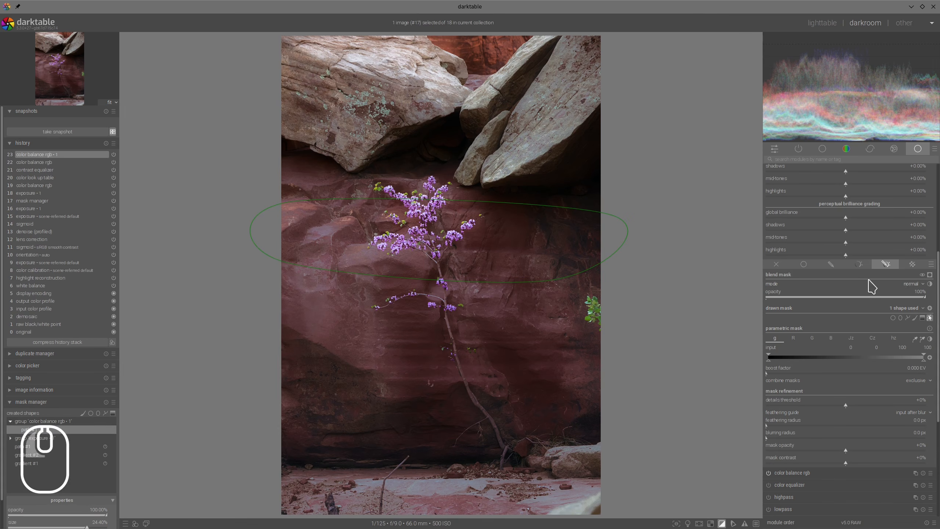
# Set the masked instance's global brilliance to -20.18% and shrink the path mask slightly.
pyautogui.moveTo(838, 217); pyautogui.dragTo(829, 217)
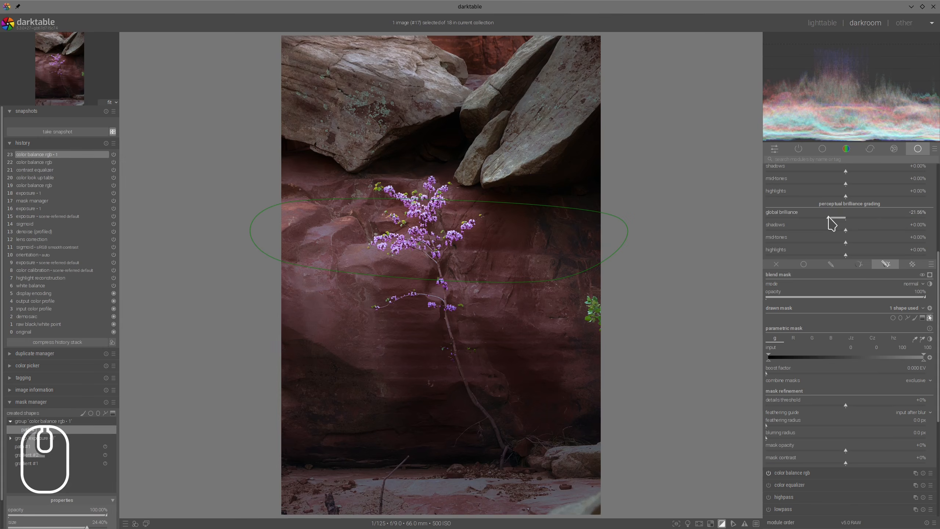
pyautogui.click(827, 218)
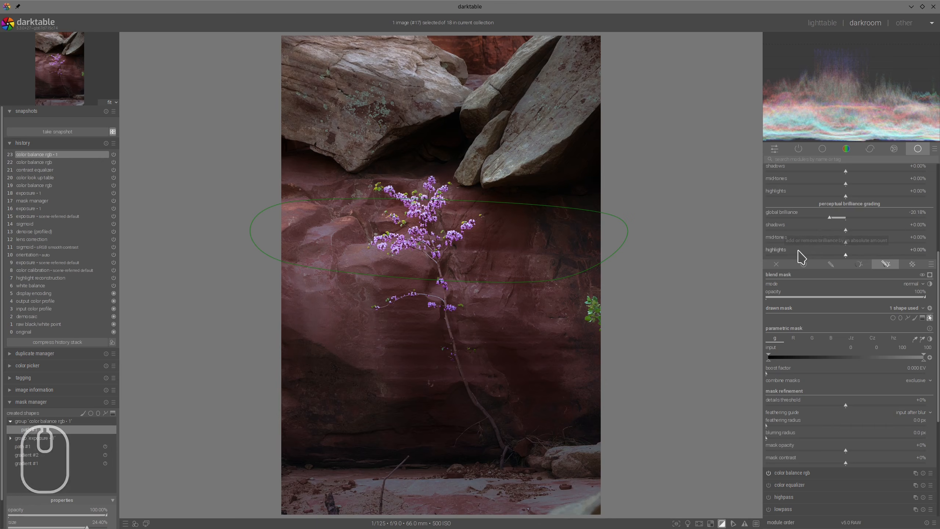
pyautogui.scroll(-3, 801, 256)
pyautogui.scroll(6, 802, 256)
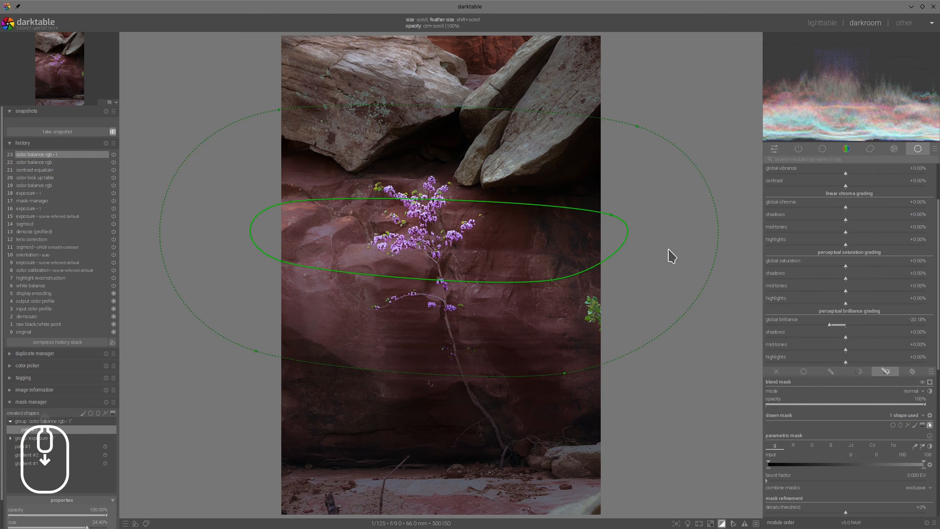
pyautogui.scroll(-2, 672, 255)
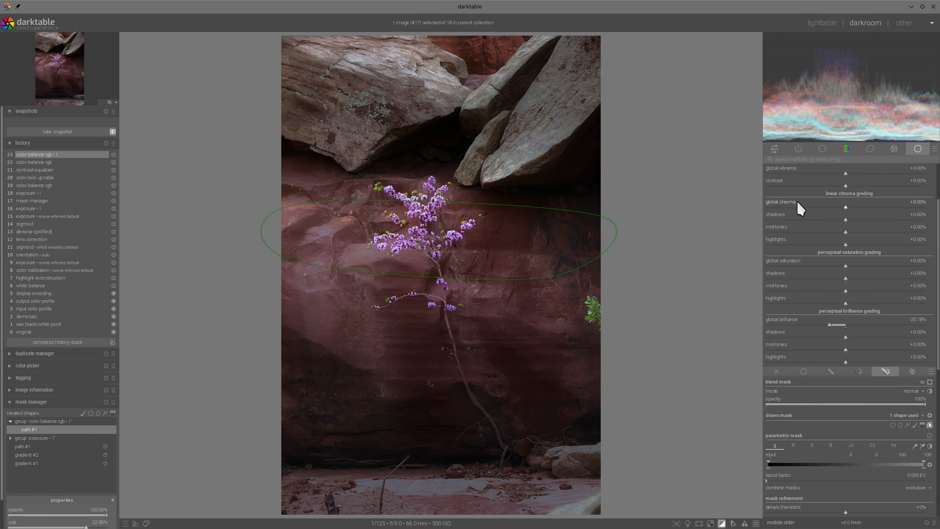
pyautogui.scroll(2, 803, 204)
pyautogui.click(828, 207)
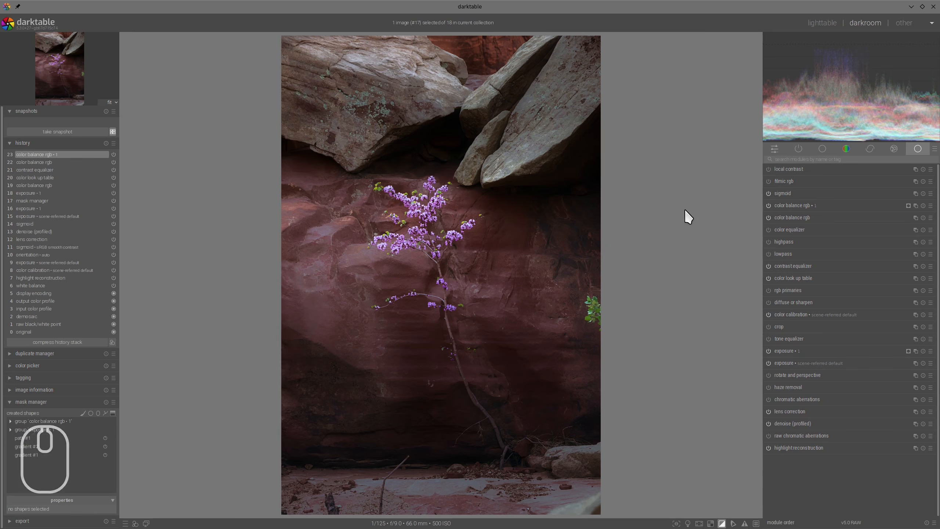
# Set the sigmoid skew to +0.70.
pyautogui.click(781, 193)
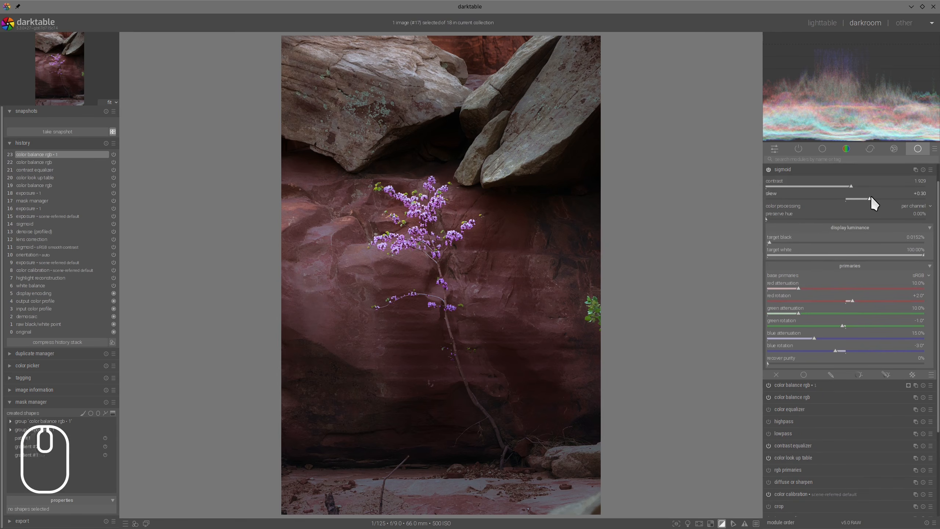
pyautogui.moveTo(871, 195); pyautogui.dragTo(901, 195)
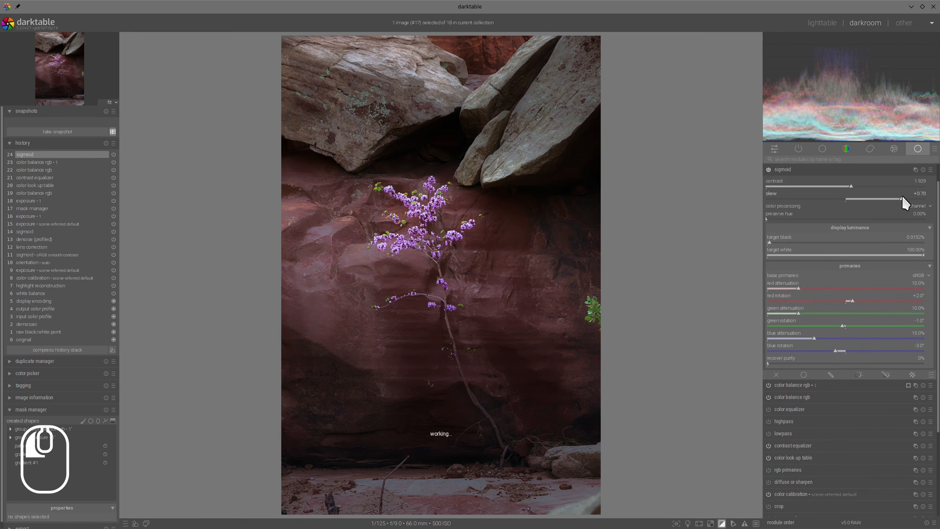
pyautogui.click(806, 170)
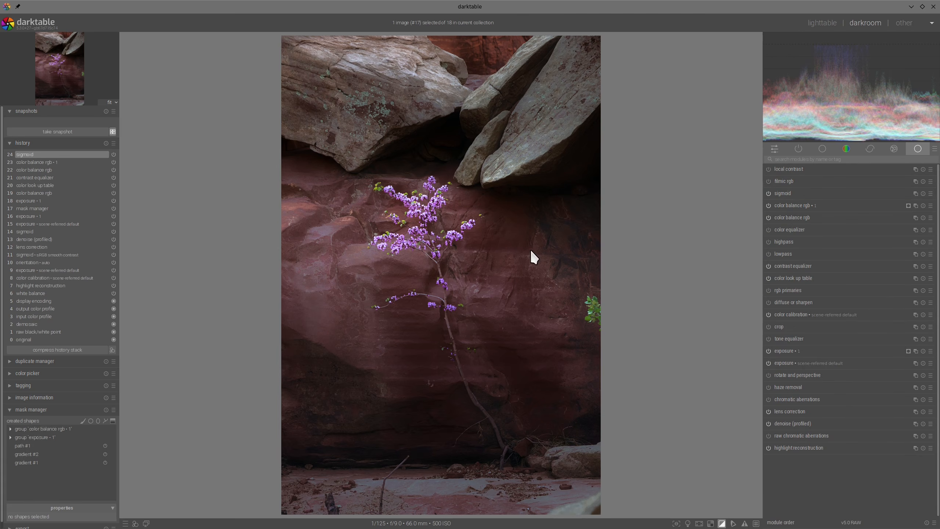
# Take a snapshot of the lens correction history state and show it side by side with the latest sigmoid state.
pyautogui.scroll(-1, 531, 249)
pyautogui.scroll(2, 402, 218)
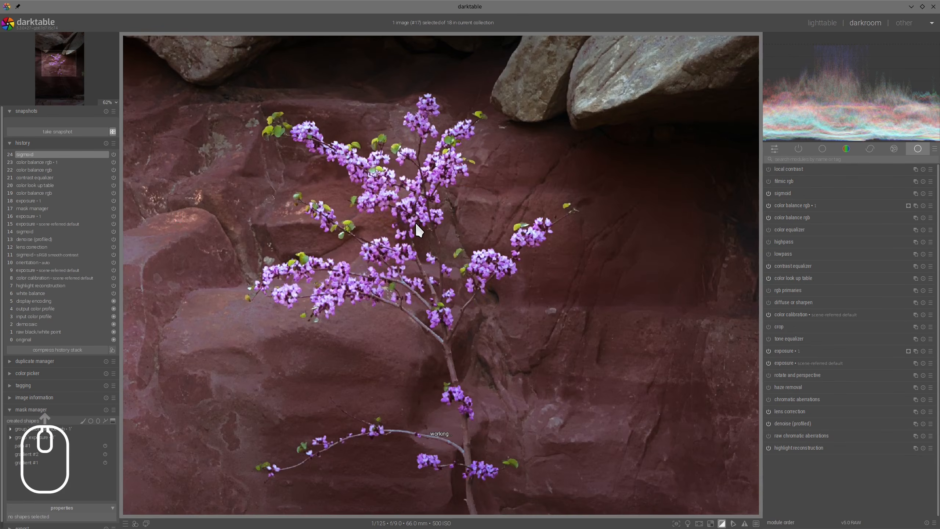
pyautogui.scroll(-2, 415, 221)
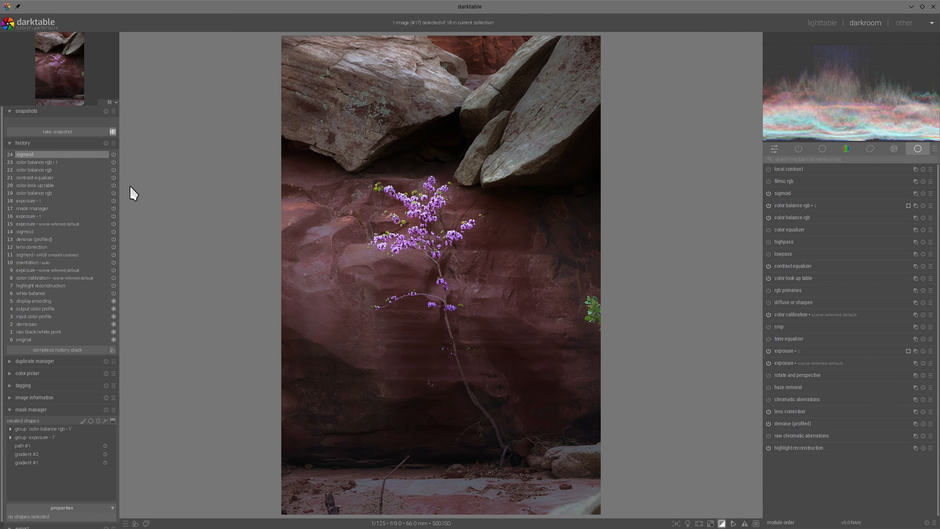
pyautogui.click(70, 247)
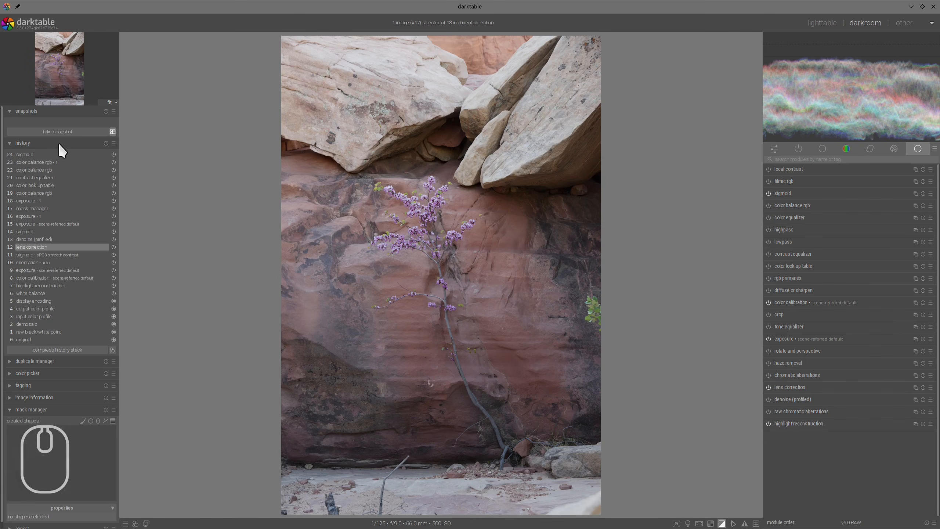
pyautogui.click(59, 132)
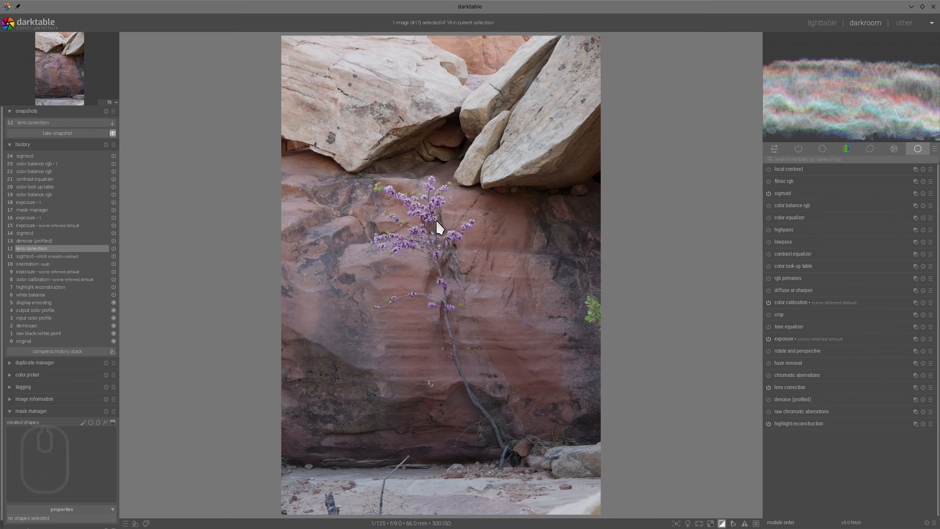
pyautogui.click(49, 122)
pyautogui.click(35, 159)
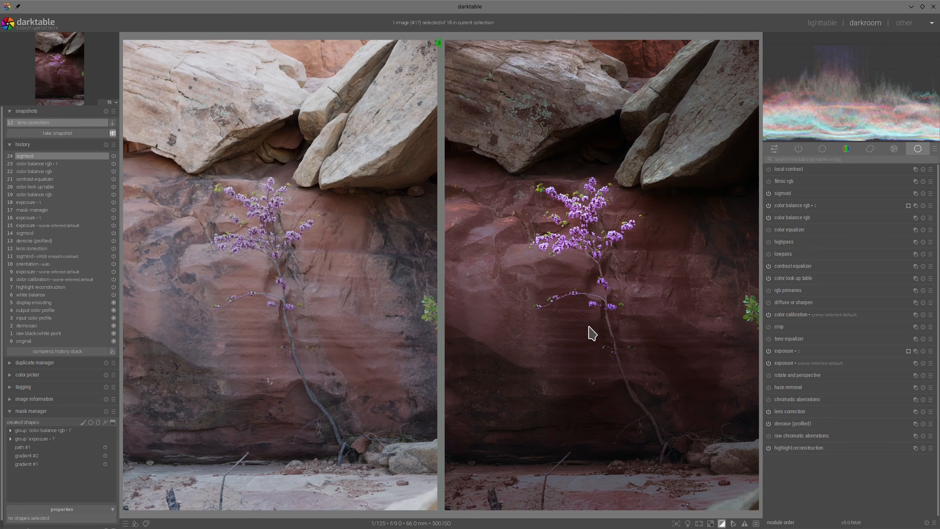
# Compare the edit against the snapshot with color look up table switched off and on, and clear the snapshots.
pyautogui.click(768, 278)
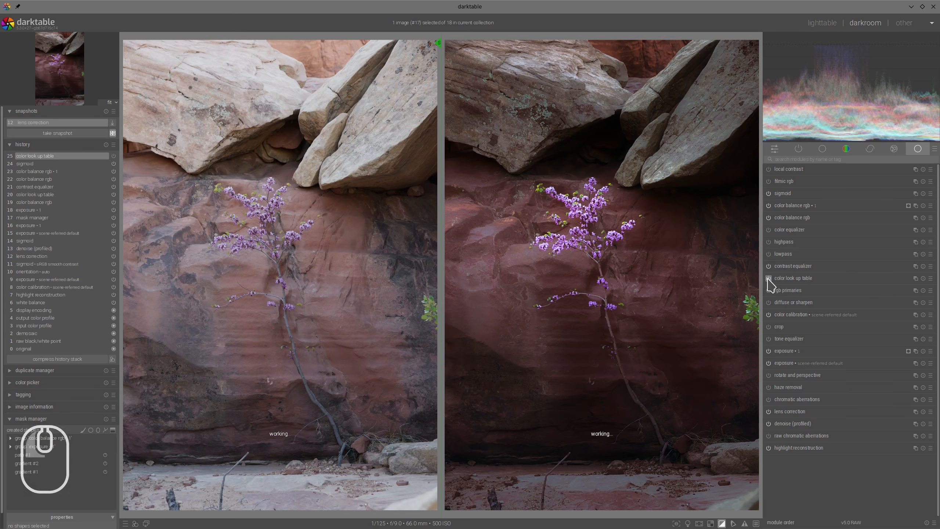
pyautogui.click(768, 278)
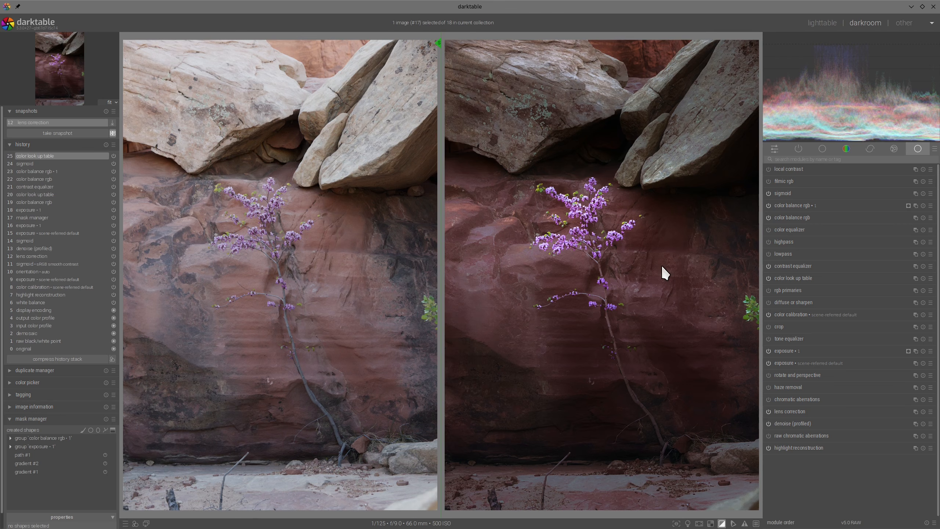
pyautogui.scroll(-1, 679, 258)
pyautogui.click(106, 111)
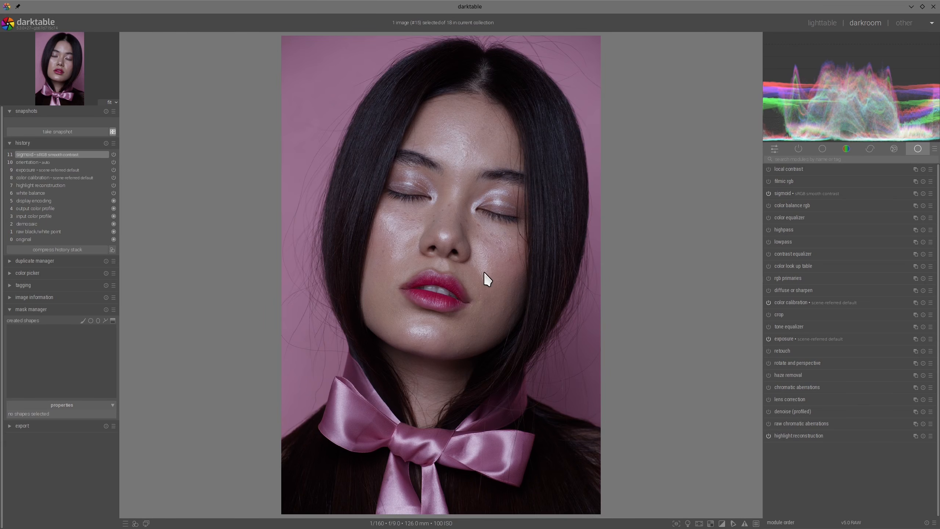
# Enable lens correction and denoise (profiled) for the portrait, leaving the denoise settings at their defaults.
pyautogui.scroll(2, 407, 262)
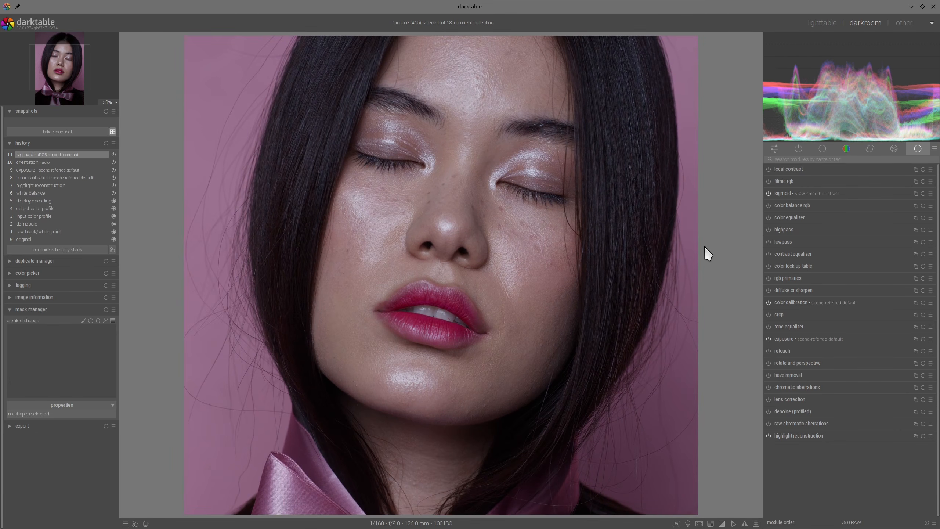
pyautogui.scroll(-2, 703, 246)
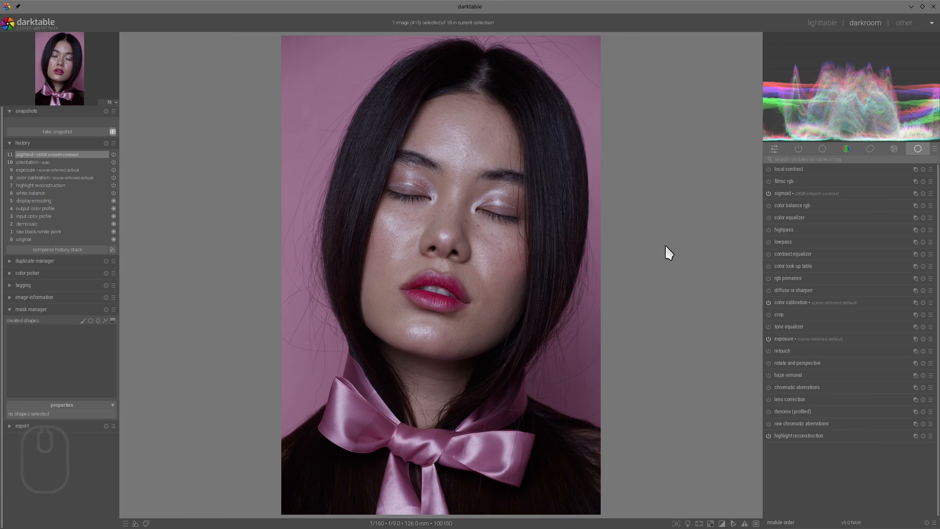
pyautogui.click(768, 399)
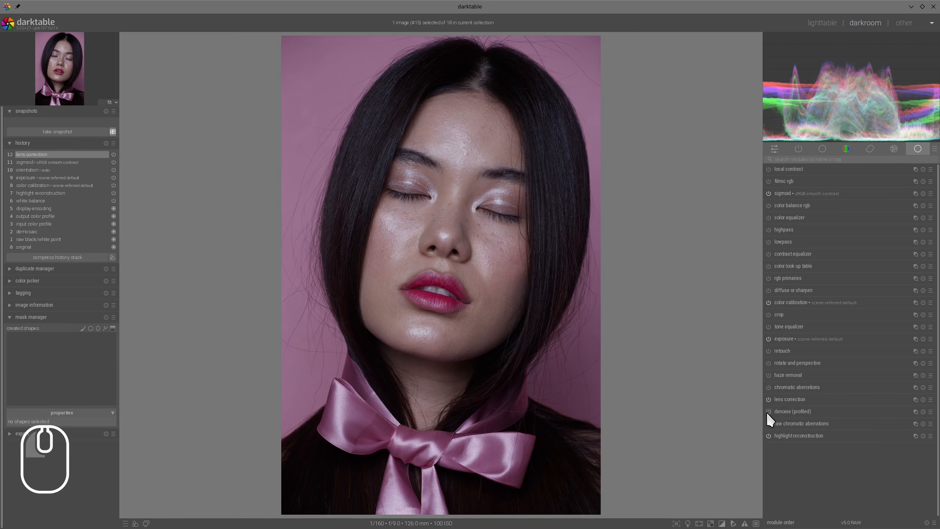
pyautogui.click(768, 411)
pyautogui.click(777, 410)
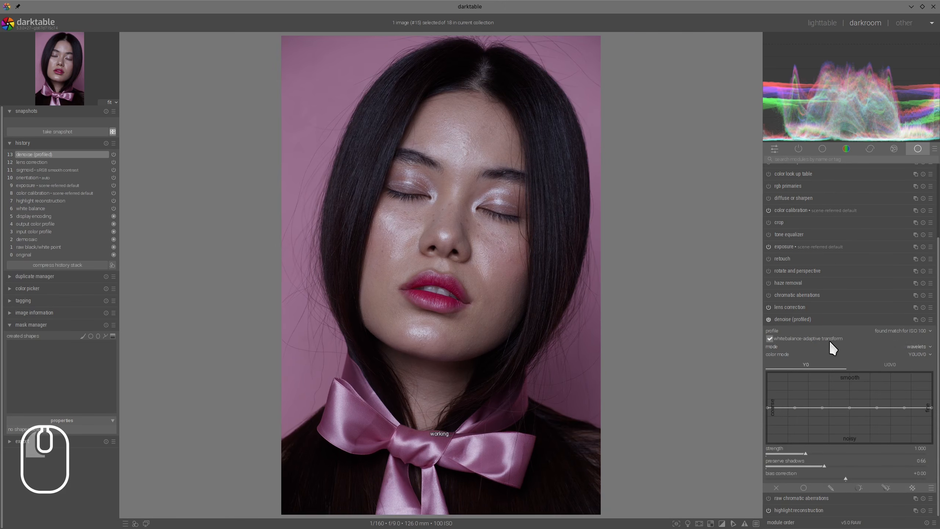
pyautogui.click(828, 321)
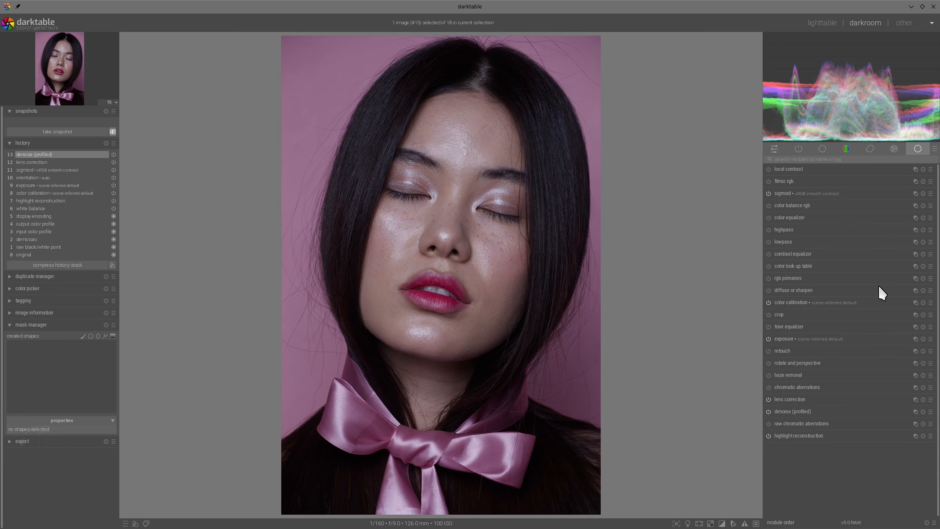
# Set the portrait's white balance in color calibration by sampling the illuminant from the model's front teeth.
pyautogui.click(793, 303)
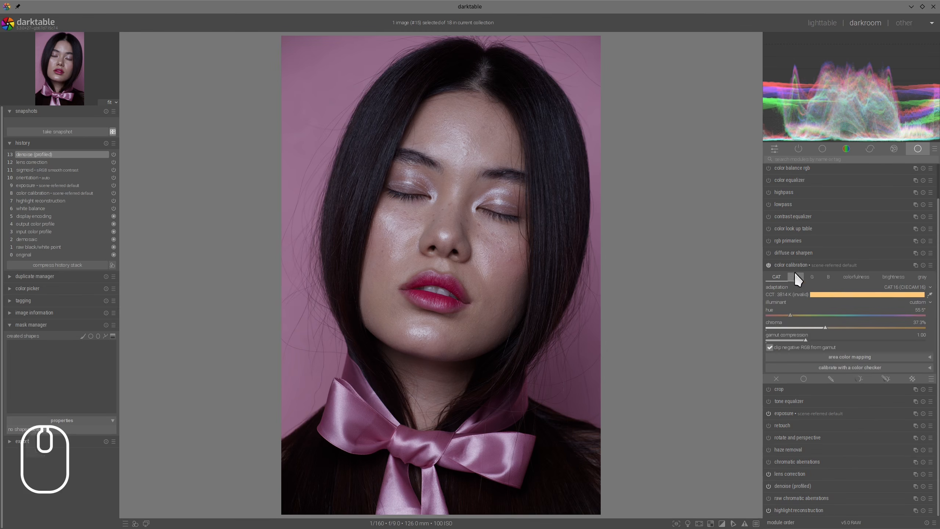
pyautogui.click(930, 294)
pyautogui.scroll(3, 426, 304)
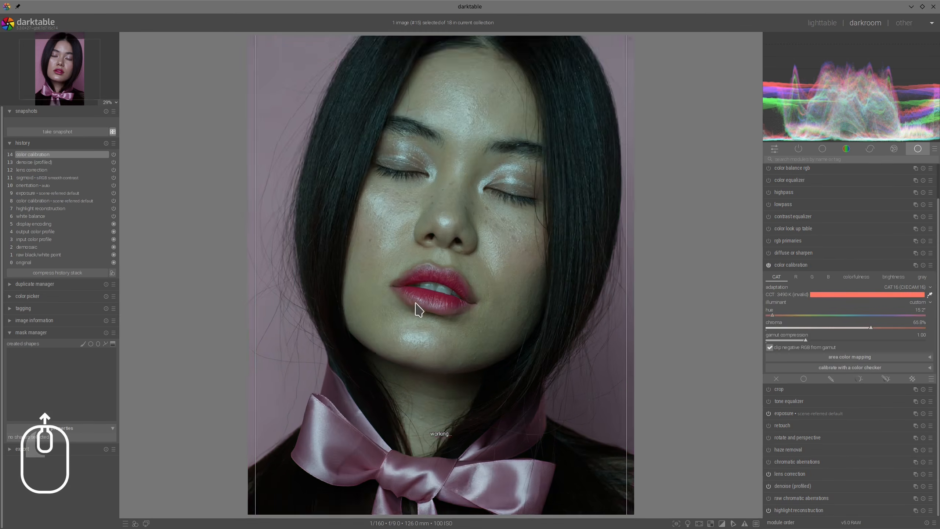
pyautogui.scroll(2, 435, 303)
pyautogui.moveTo(403, 249); pyautogui.dragTo(424, 261)
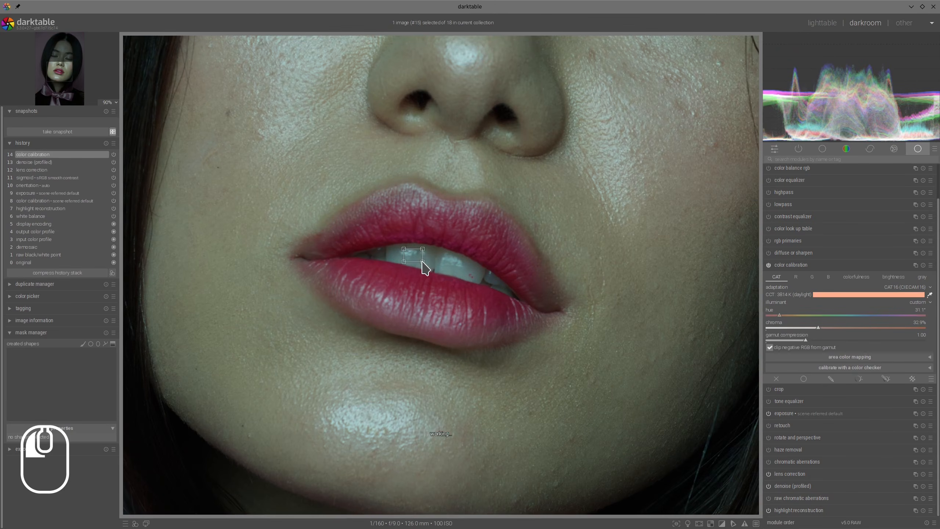
pyautogui.click(829, 267)
pyautogui.scroll(-3, 557, 248)
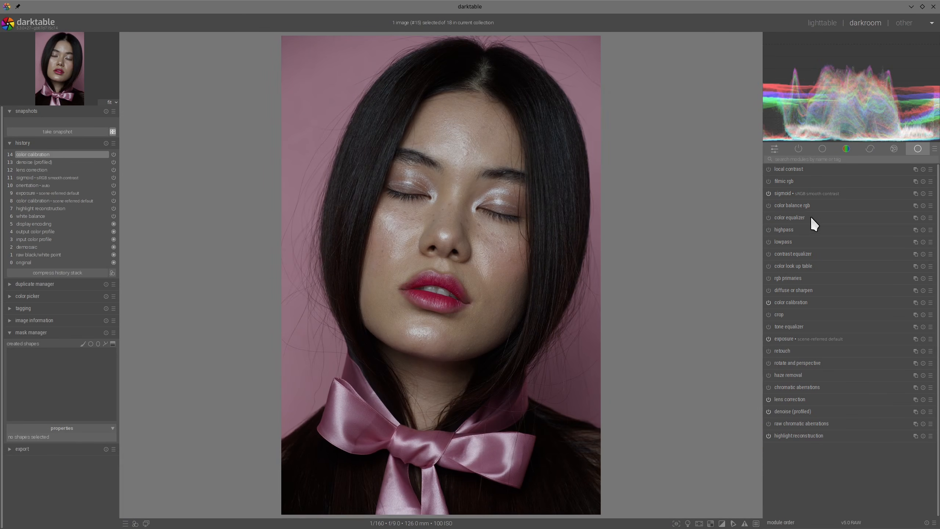
# Raise the portrait's exposure to about +1.35 EV, and set sigmoid's contrast to about 1.8 and skew to +0.31.
pyautogui.click(782, 342)
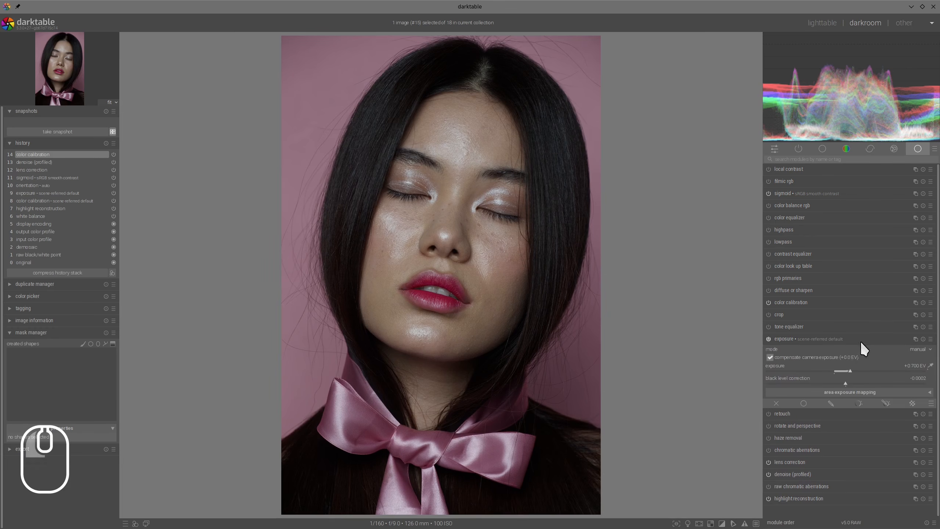
pyautogui.click(865, 370)
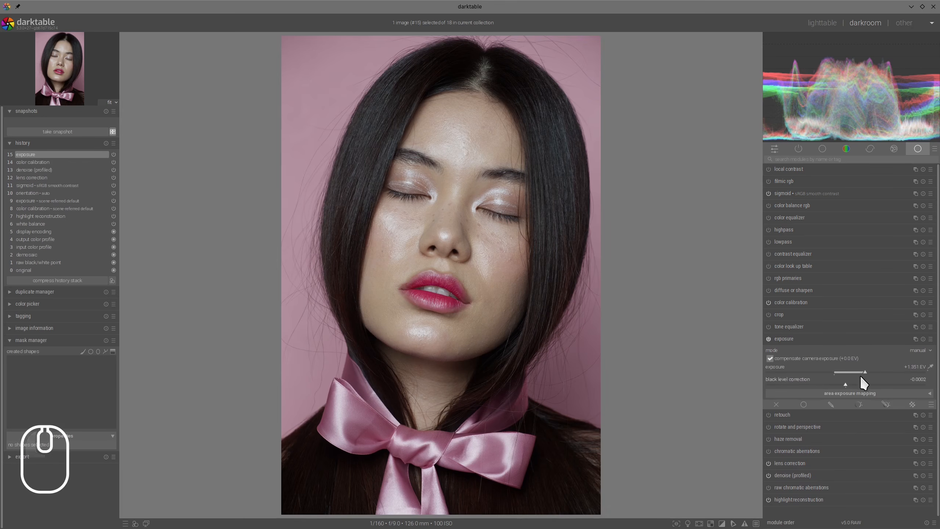
pyautogui.click(784, 192)
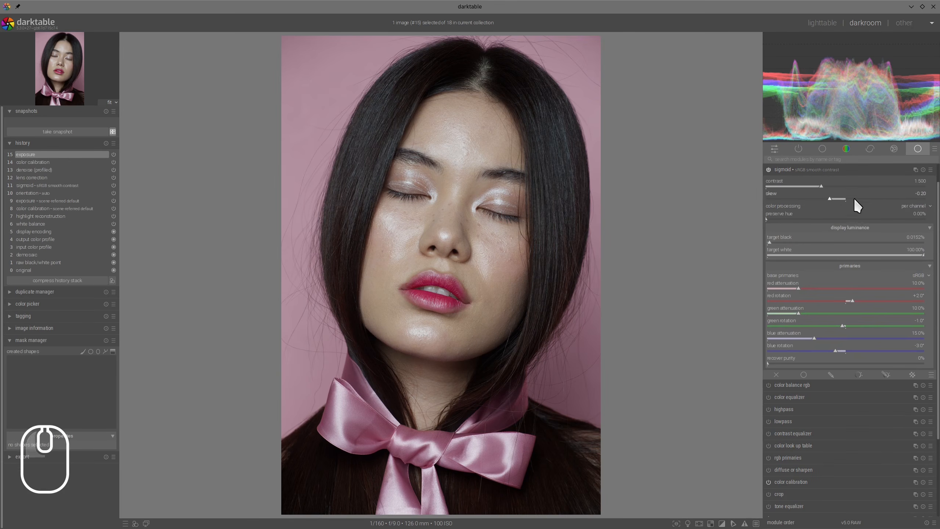
pyautogui.moveTo(853, 187); pyautogui.dragTo(846, 187)
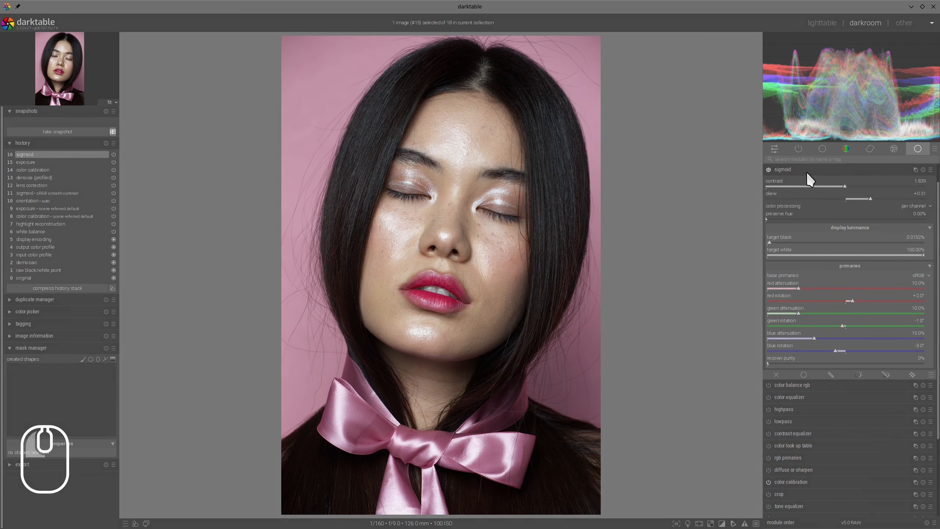
pyautogui.click(787, 169)
# In color look up table, sample the nose highlight into the white patch #18 and set lightness -17.43, green-magenta +3.52, blue-yellow +11.74, saturation +9.06.
pyautogui.scroll(3, 444, 261)
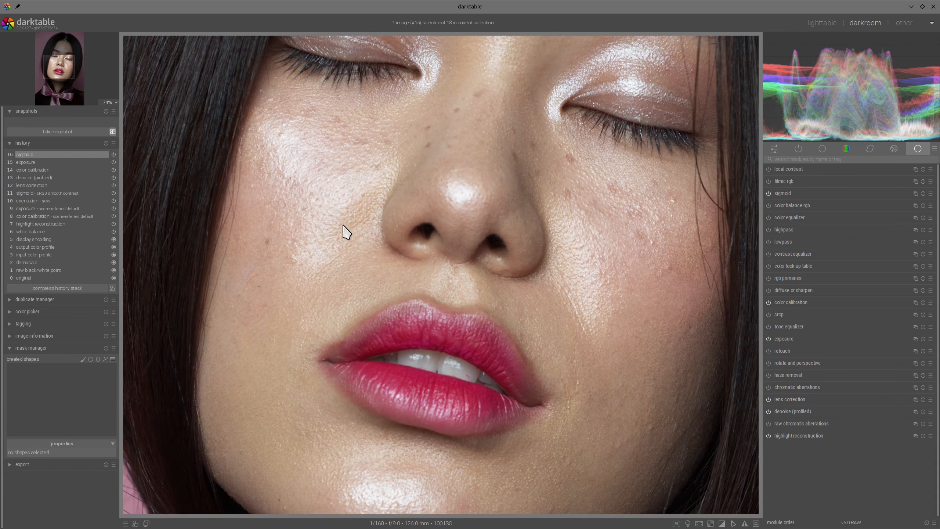
pyautogui.scroll(-2, 392, 418)
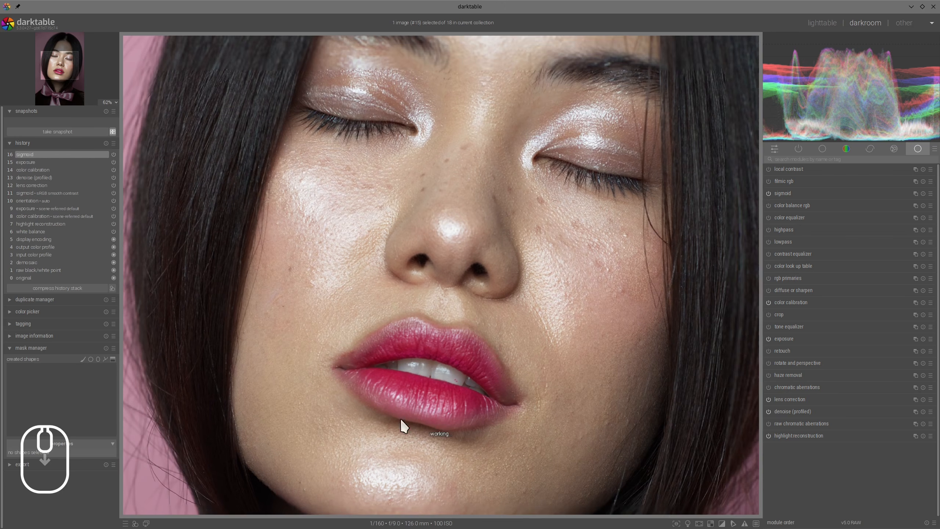
pyautogui.click(791, 266)
pyautogui.click(929, 293)
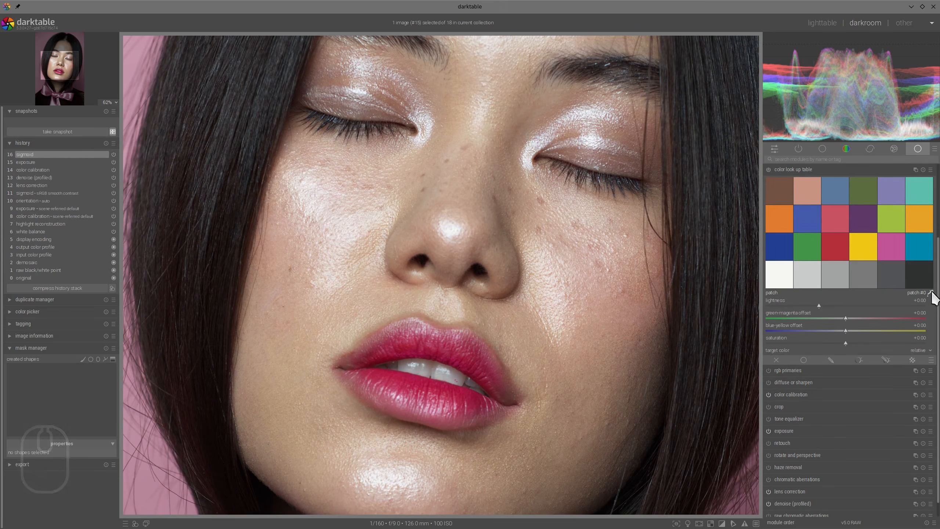
pyautogui.scroll(3, 451, 236)
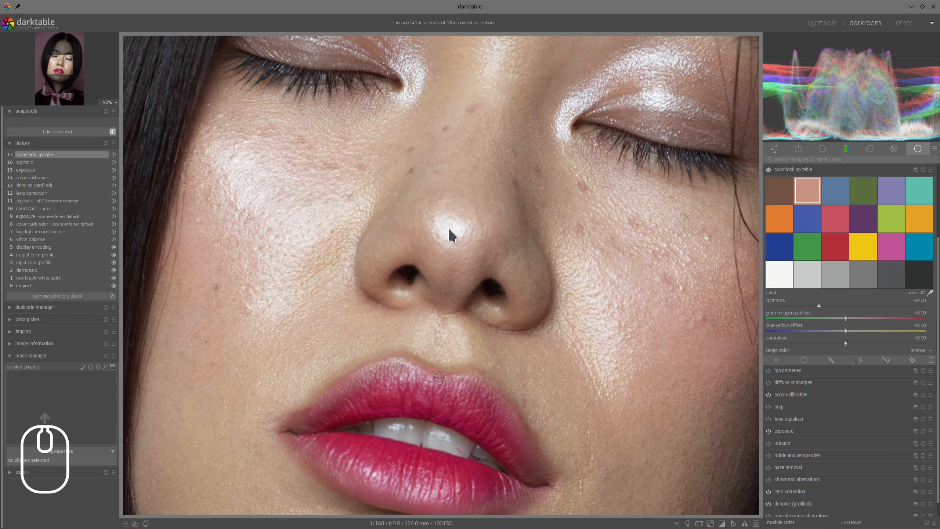
pyautogui.click(448, 231)
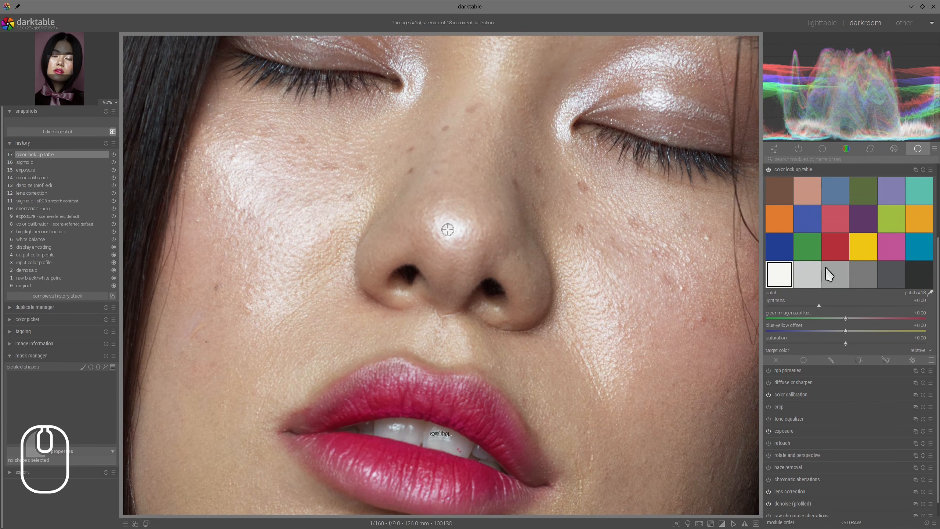
pyautogui.keyDown('shift'); pyautogui.click(781, 275); pyautogui.keyUp('shift')
pyautogui.moveTo(816, 311); pyautogui.dragTo(810, 305)
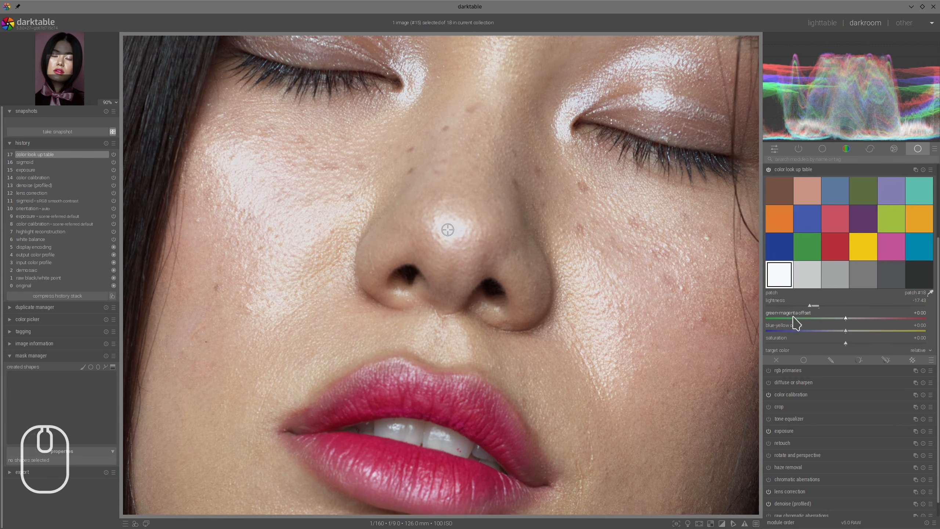
pyautogui.click(847, 317)
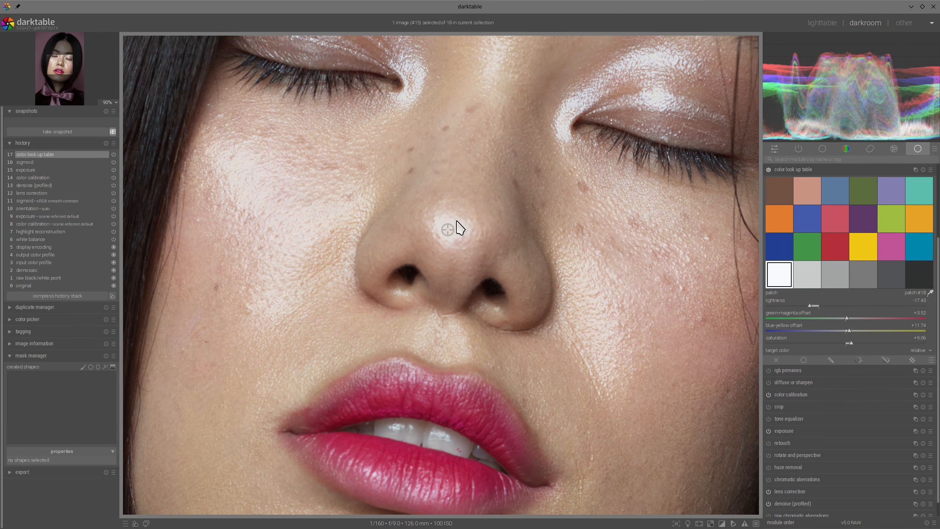
# Sample the nose highlight's edge into patch #19 and set lightness -10.55, green-magenta +7.03, blue-yellow +10.67 and saturation +12.61.
pyautogui.click(460, 222)
pyautogui.keyDown('shift'); pyautogui.click(808, 275); pyautogui.keyUp('shift')
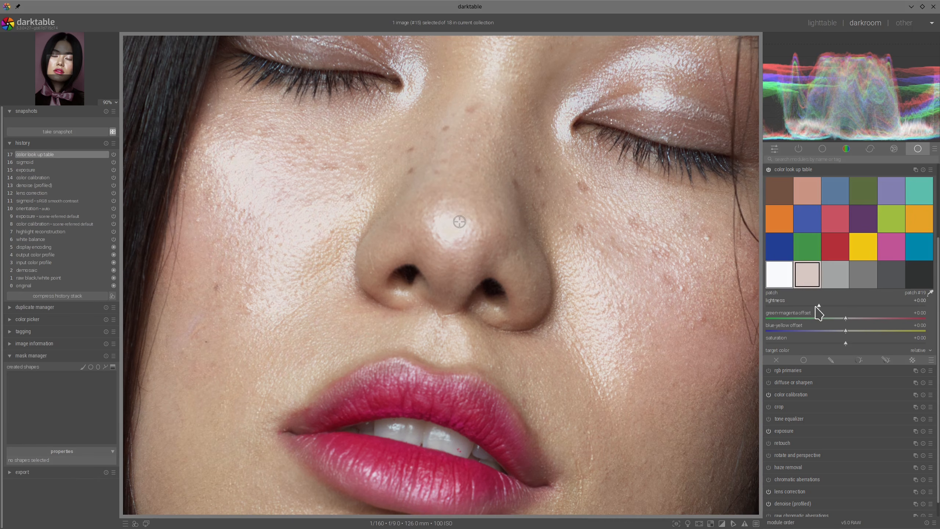
pyautogui.click(816, 306)
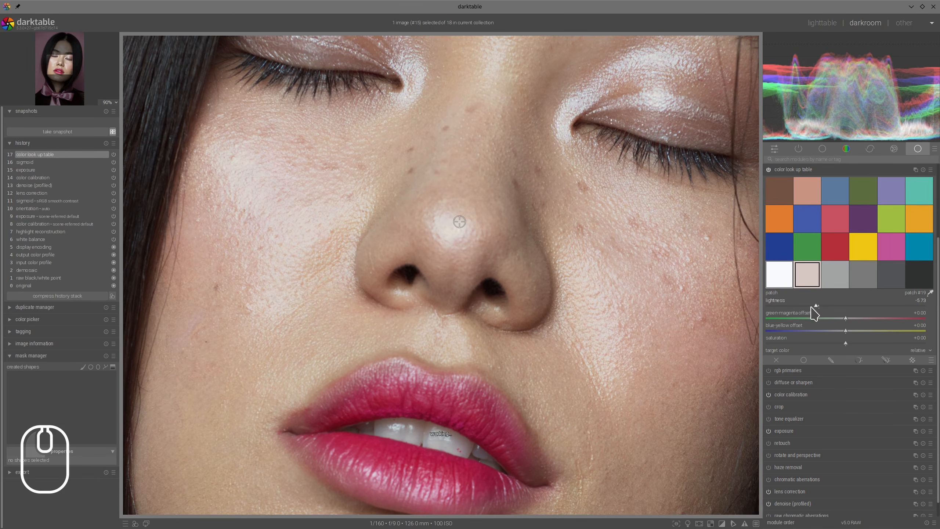
pyautogui.click(813, 306)
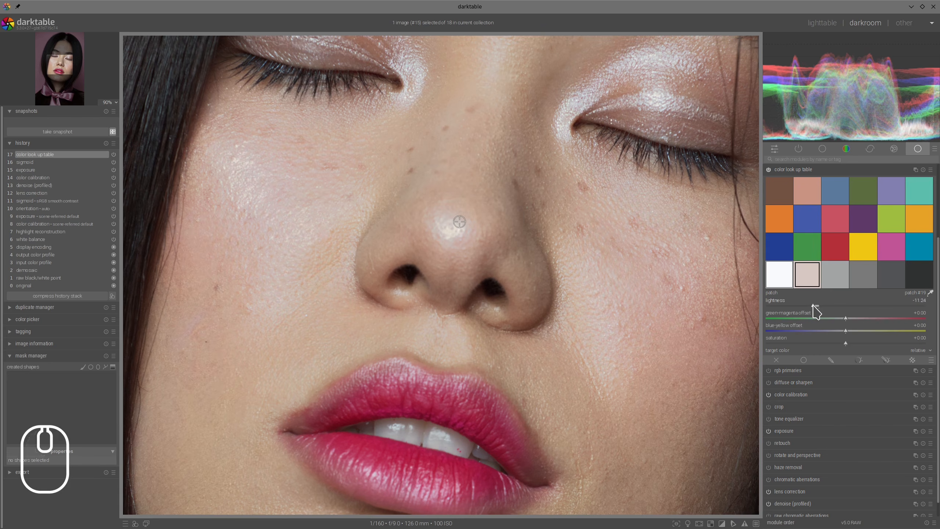
pyautogui.click(811, 306)
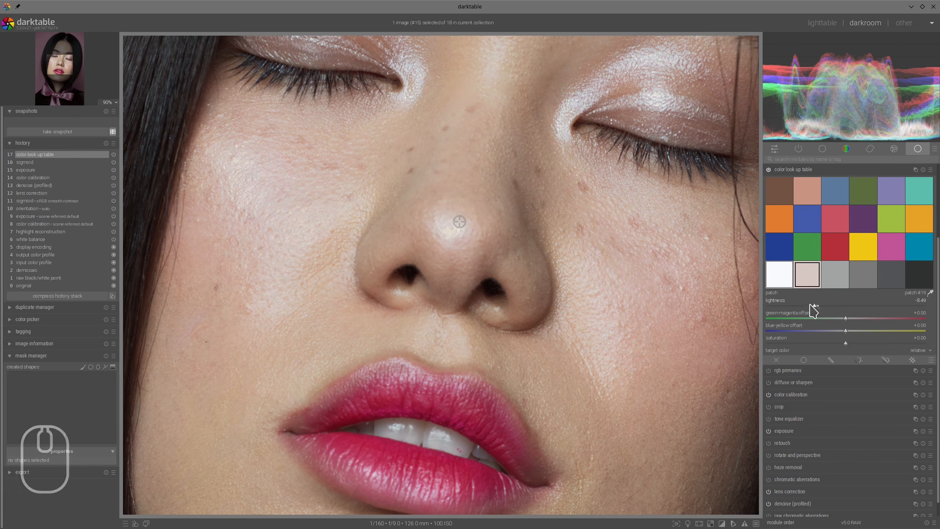
pyautogui.click(814, 306)
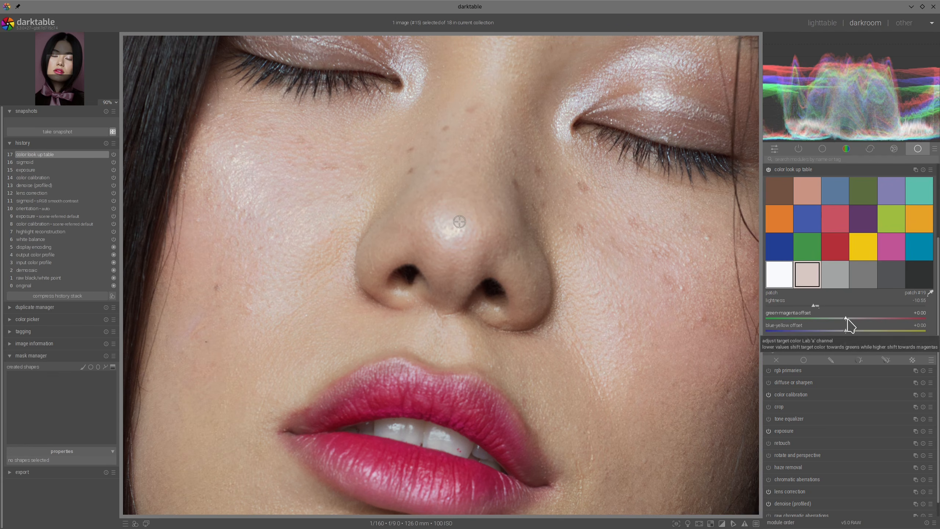
pyautogui.click(847, 319)
pyautogui.click(848, 331)
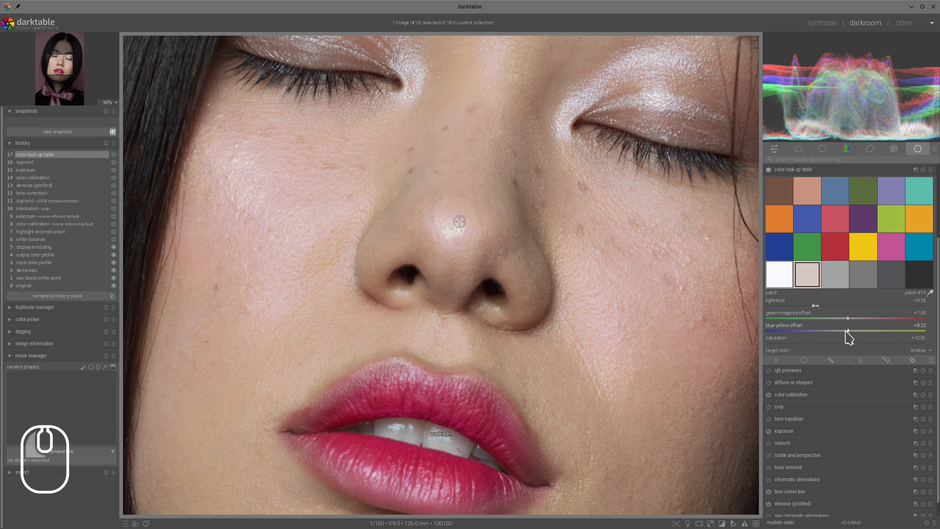
pyautogui.moveTo(845, 331); pyautogui.dragTo(848, 329)
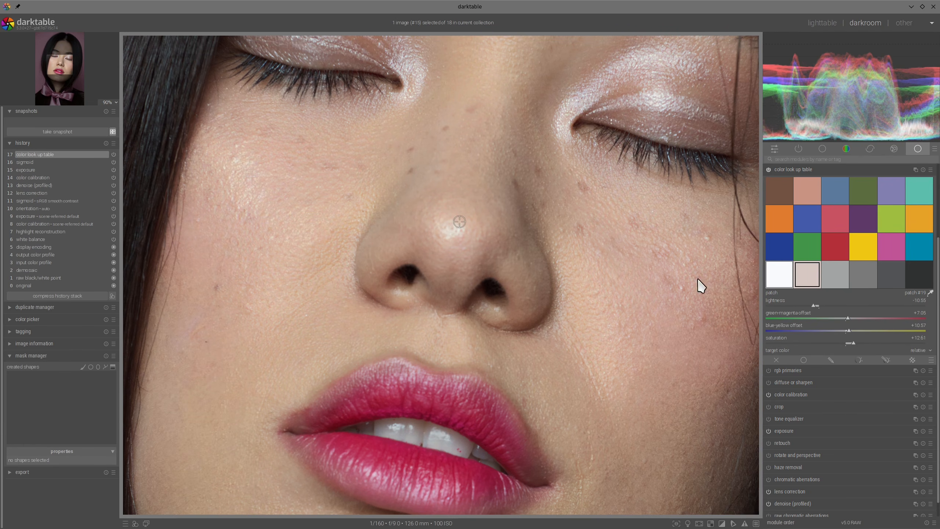
# Compare the whole portrait with color look up table switched off and on, and collapse the module.
pyautogui.scroll(-3, 699, 285)
pyautogui.scroll(-1, 634, 262)
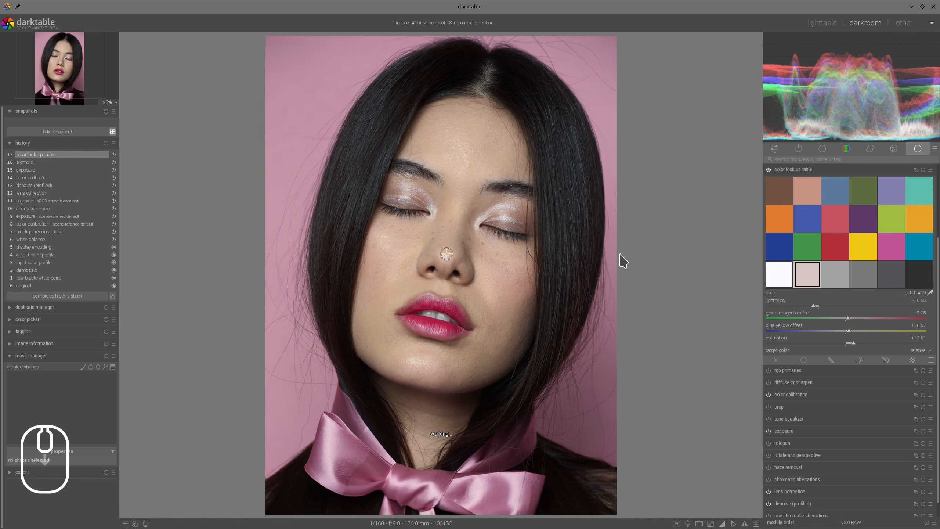
pyautogui.click(768, 170)
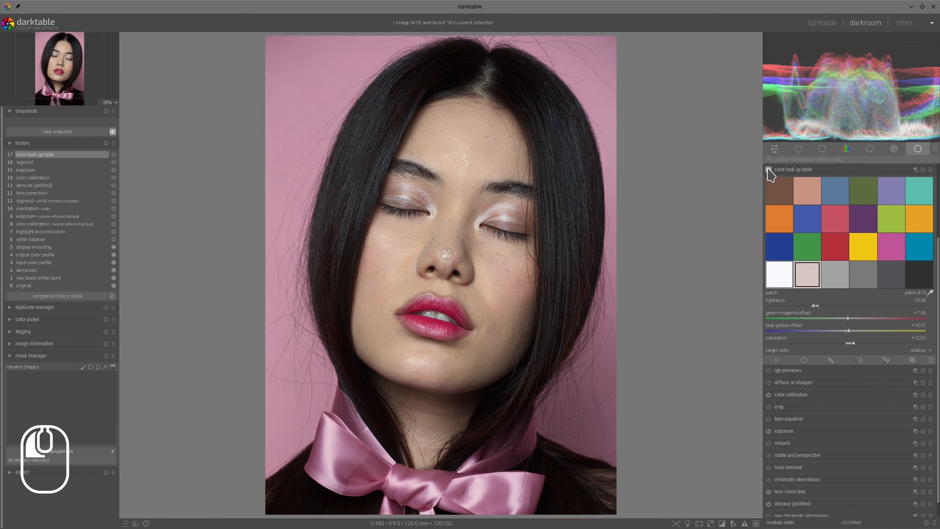
pyautogui.click(772, 170)
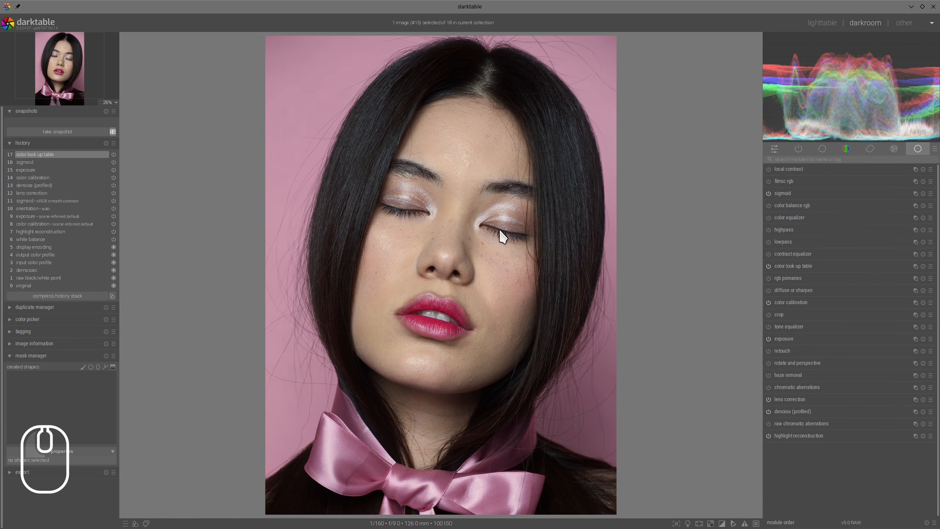
# In color balance rgb, set brilliance to +7.34% for highlights and -16.06% for shadows, midtone saturation to about +39.5%, and global vibrance to +14.40%.
pyautogui.scroll(-1, 448, 250)
pyautogui.scroll(1, 448, 250)
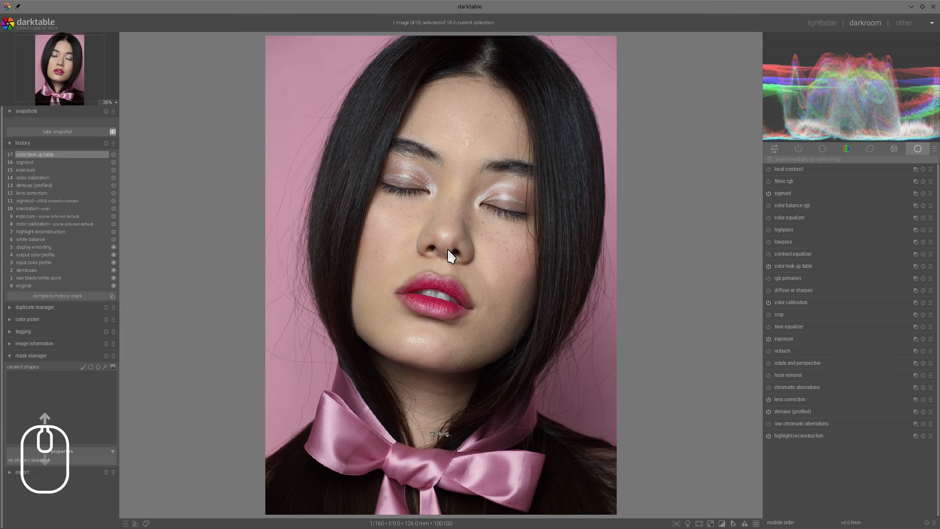
pyautogui.scroll(1, 451, 255)
pyautogui.click(806, 206)
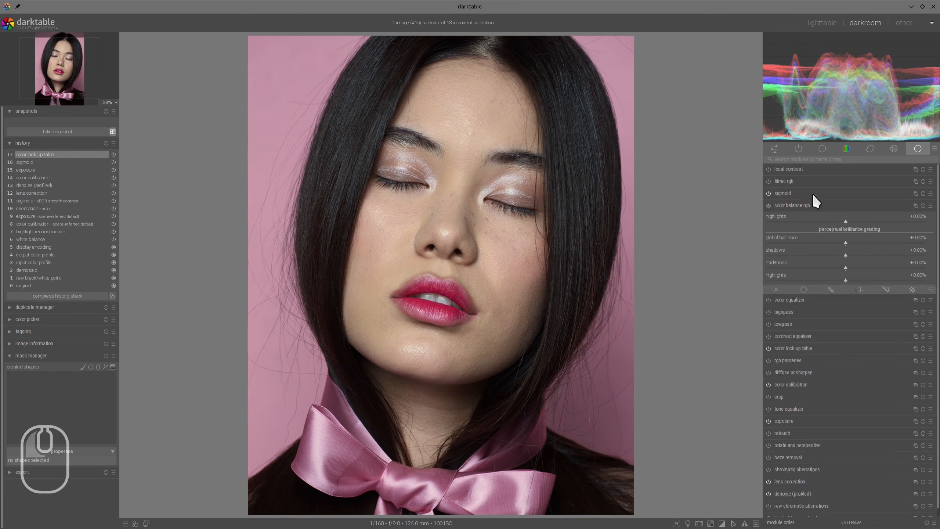
pyautogui.click(856, 397)
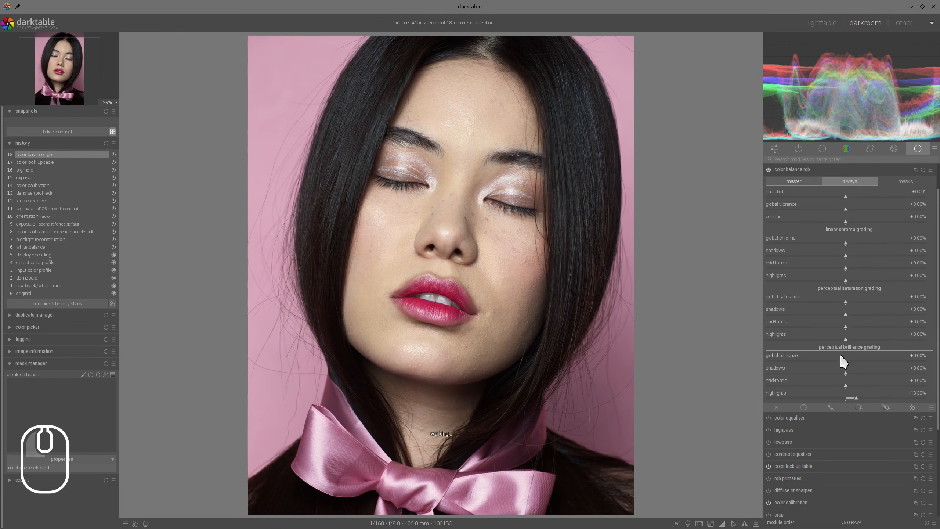
pyautogui.click(851, 397)
pyautogui.click(833, 374)
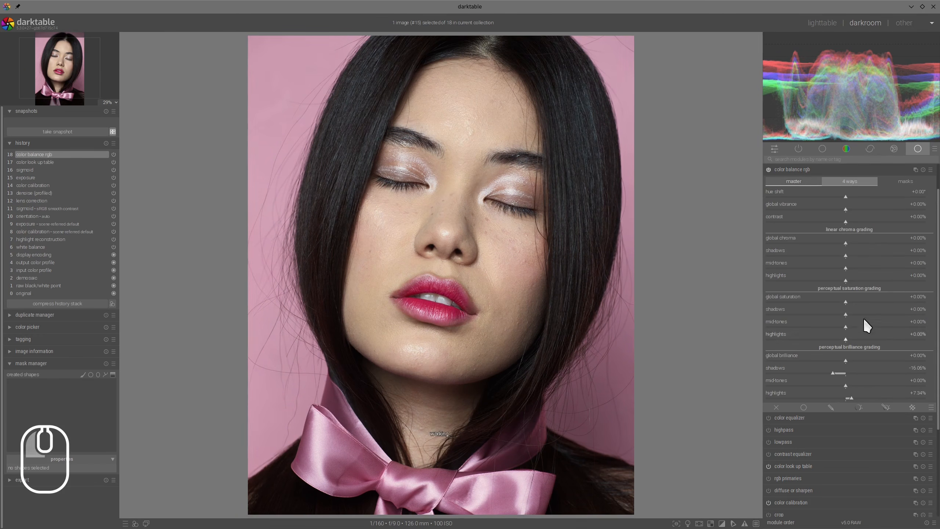
pyautogui.click(877, 324)
pyautogui.click(869, 209)
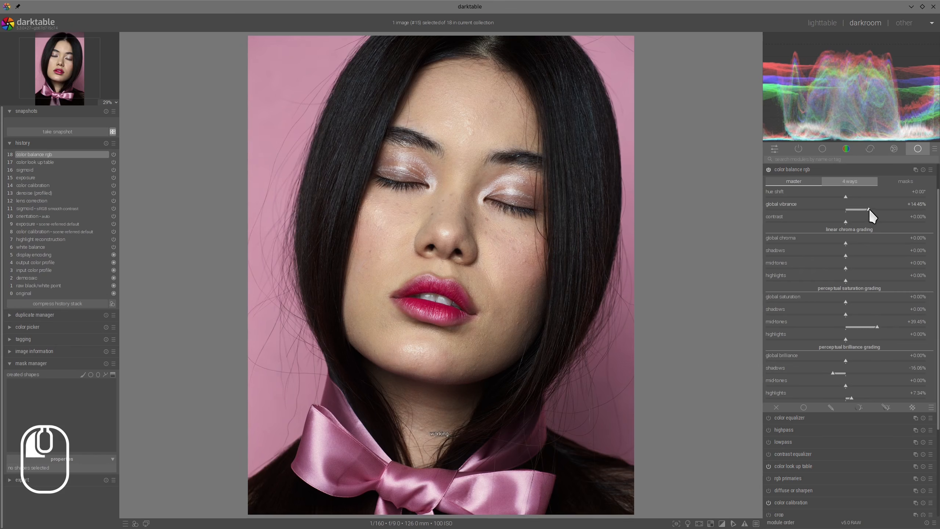
pyautogui.click(816, 170)
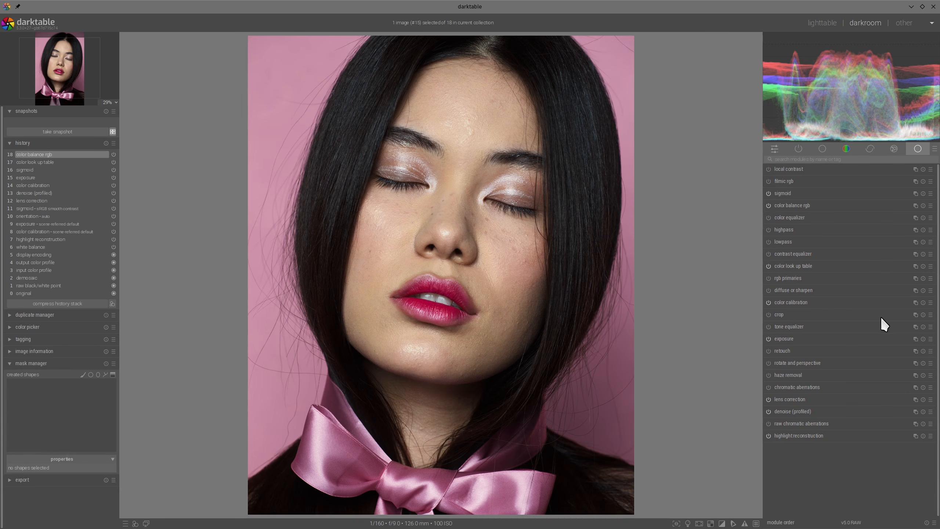
# Enable retouch, move it directly above color look up table in the module order, and open its settings.
pyautogui.click(768, 350)
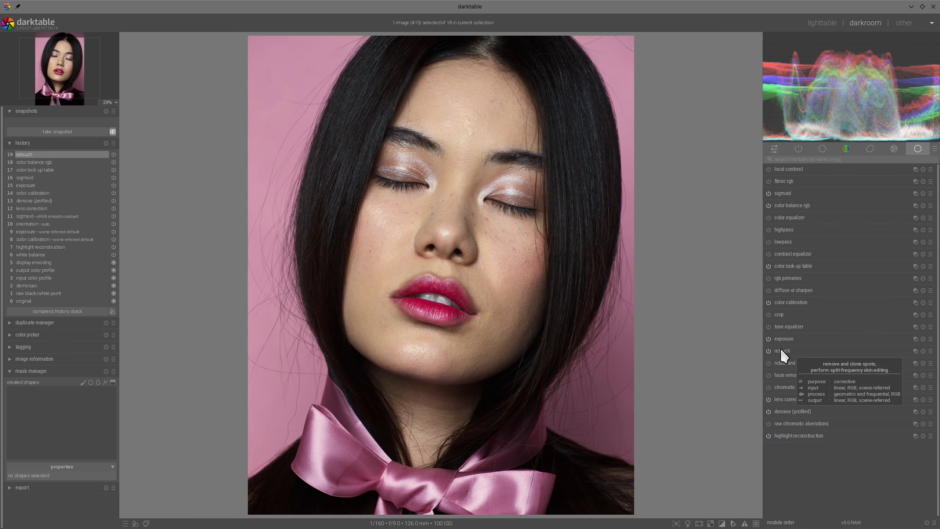
pyautogui.moveTo(780, 349)
pyautogui.mouseDown()
pyautogui.moveTo(793, 273)
pyautogui.moveTo(785, 265)
pyautogui.mouseUp()
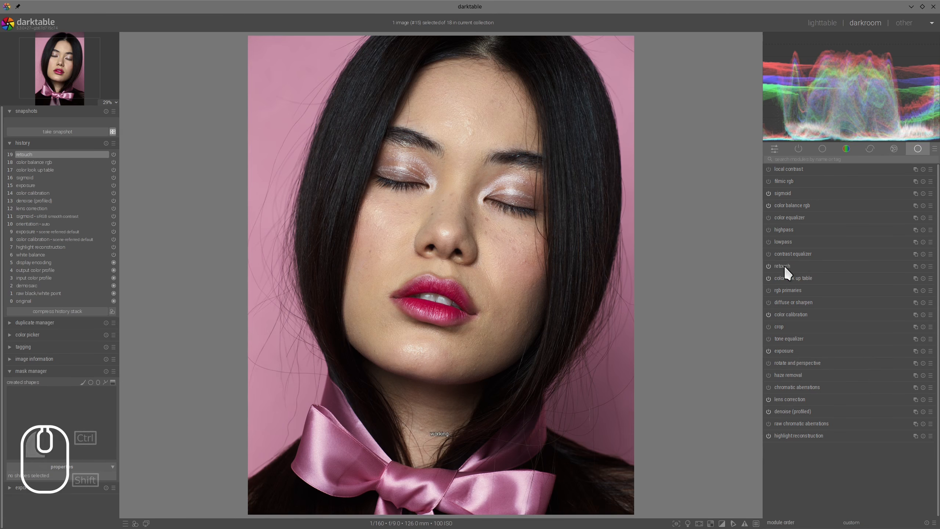
pyautogui.click(784, 265)
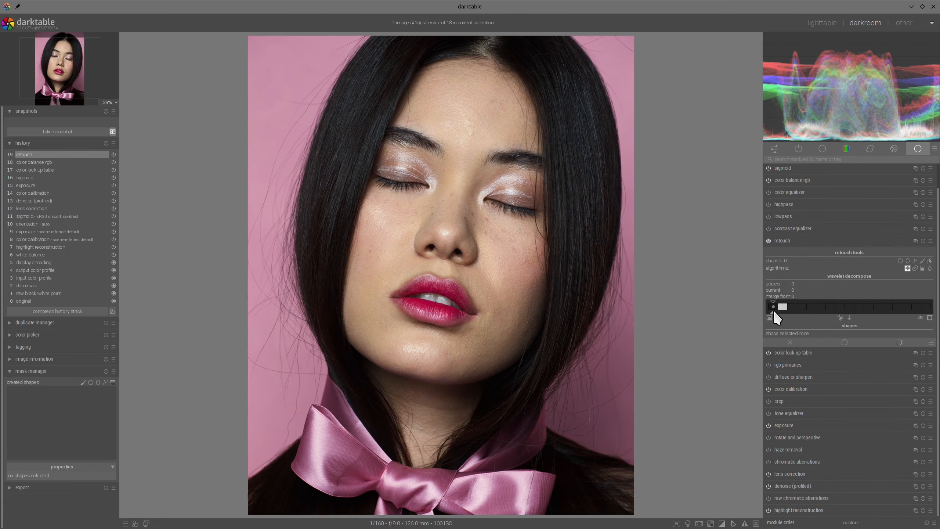
# Set retouch's wavelet decompose to 5 scales, select level 6 as the current one, and preview that single scale briefly.
pyautogui.moveTo(773, 312); pyautogui.dragTo(822, 315)
pyautogui.click(830, 306)
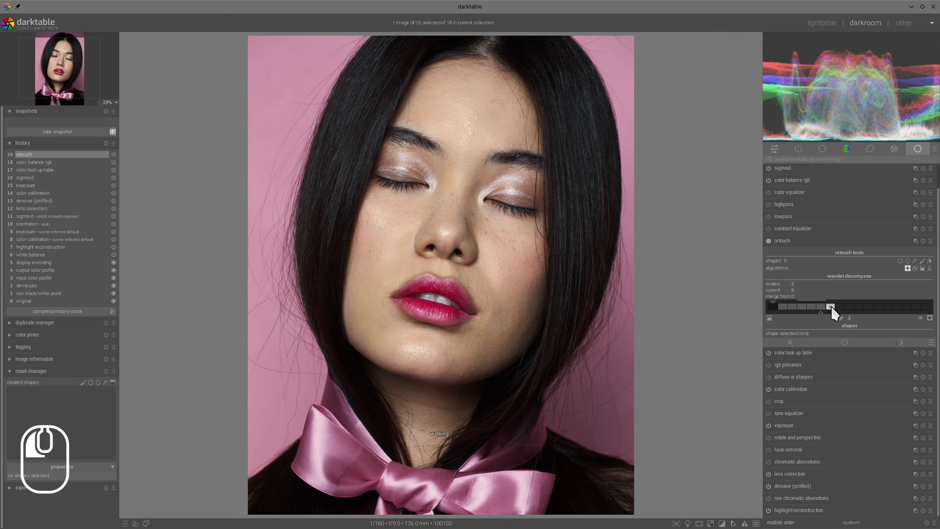
pyautogui.click(770, 317)
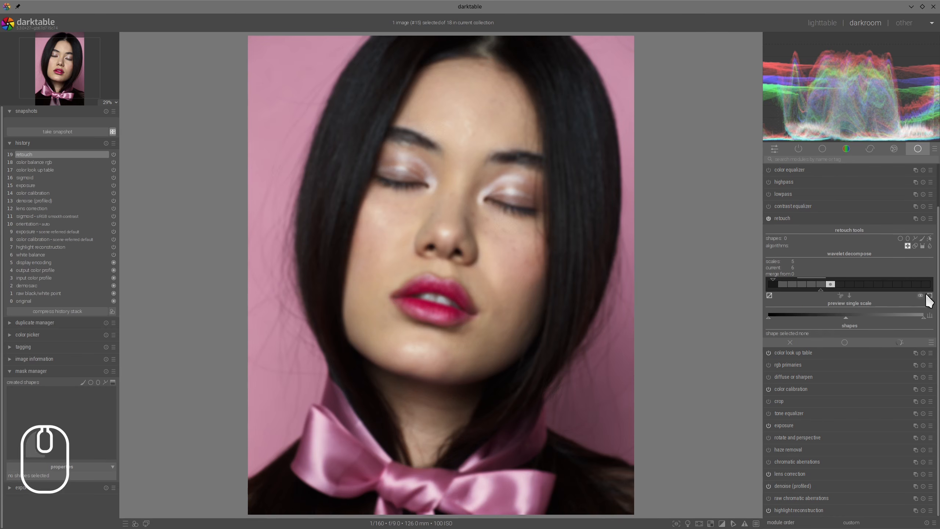
pyautogui.click(769, 295)
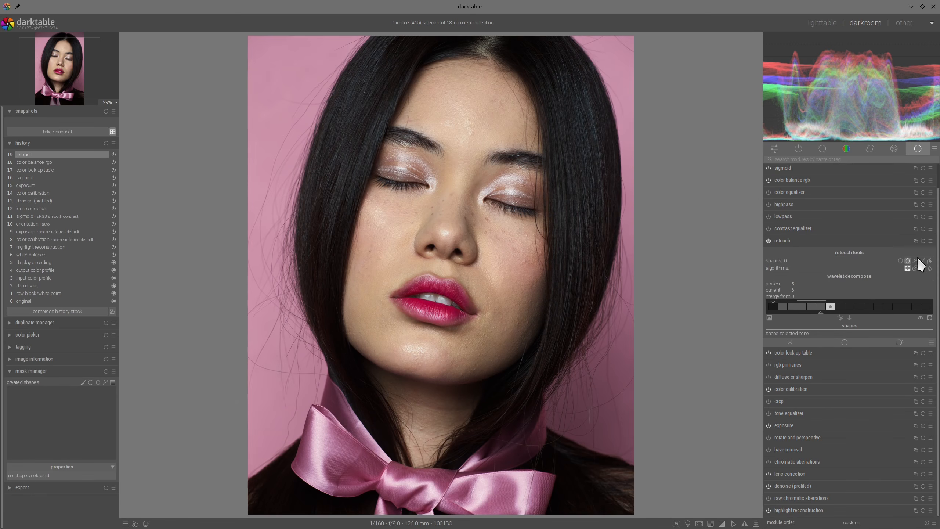
# In retouch, draw a blur path around the cheek beside the nose, down to the jaw, and set its blur radius to about 49.16 px.
pyautogui.click(929, 269)
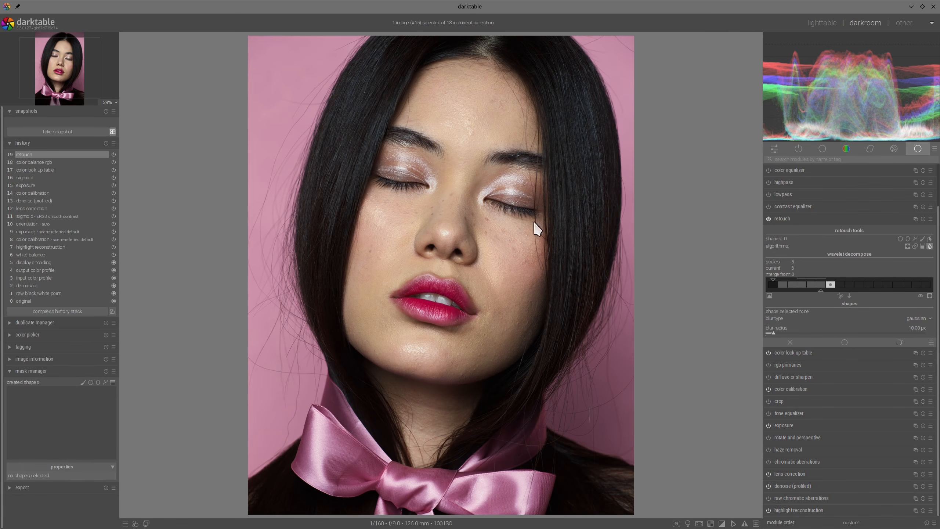
pyautogui.click(916, 238)
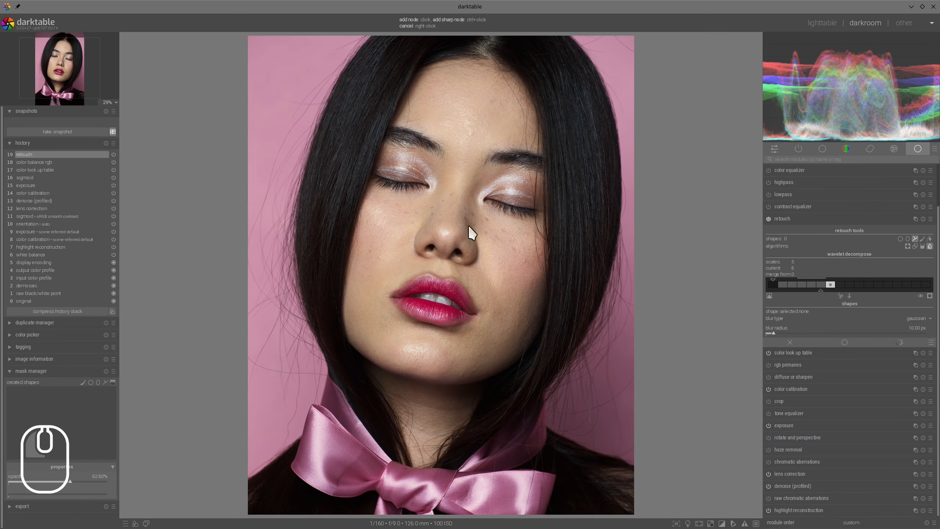
pyautogui.click(480, 218)
pyautogui.click(542, 269)
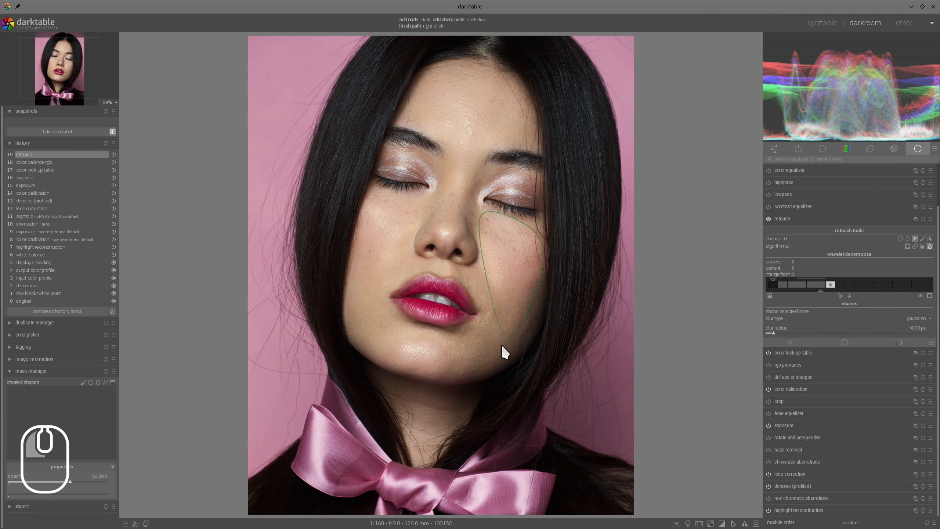
pyautogui.click(452, 364)
pyautogui.rightClick(479, 285)
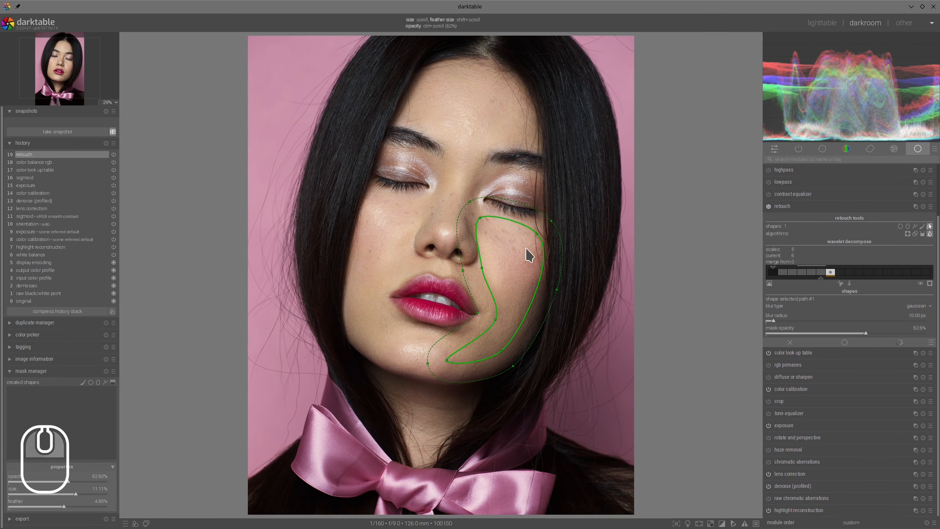
pyautogui.moveTo(788, 319); pyautogui.dragTo(799, 318)
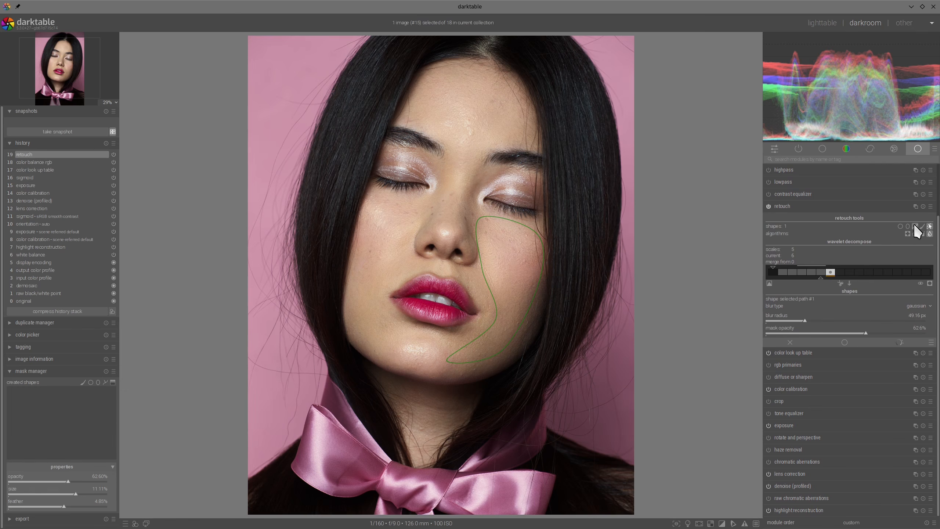
# Add two more gaussian blur paths in retouch, one around the opposite cheek and one around the chin below the lips.
pyautogui.click(915, 227)
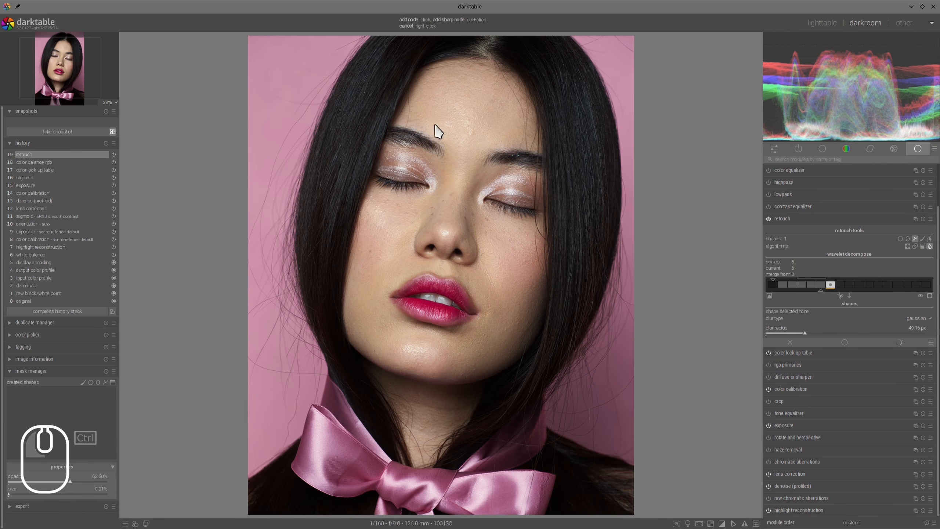
pyautogui.click(371, 195)
pyautogui.click(432, 208)
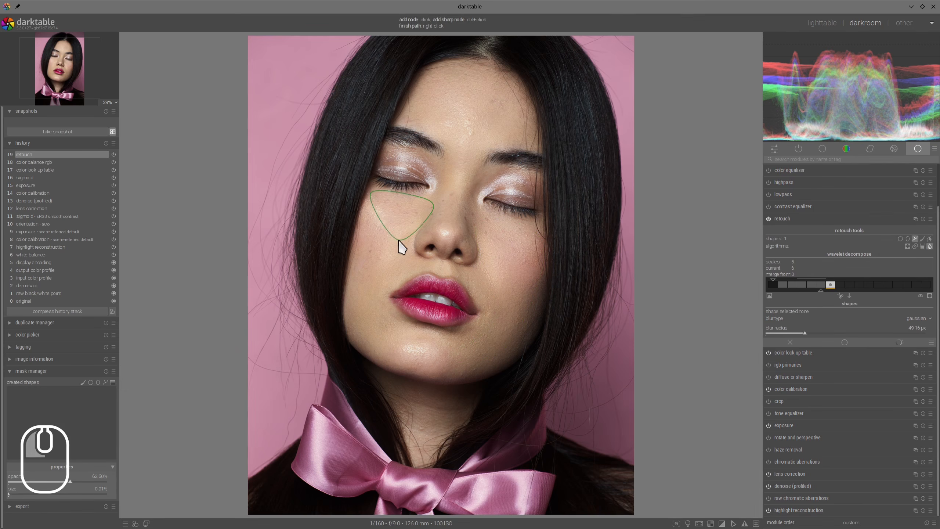
pyautogui.rightClick(368, 261)
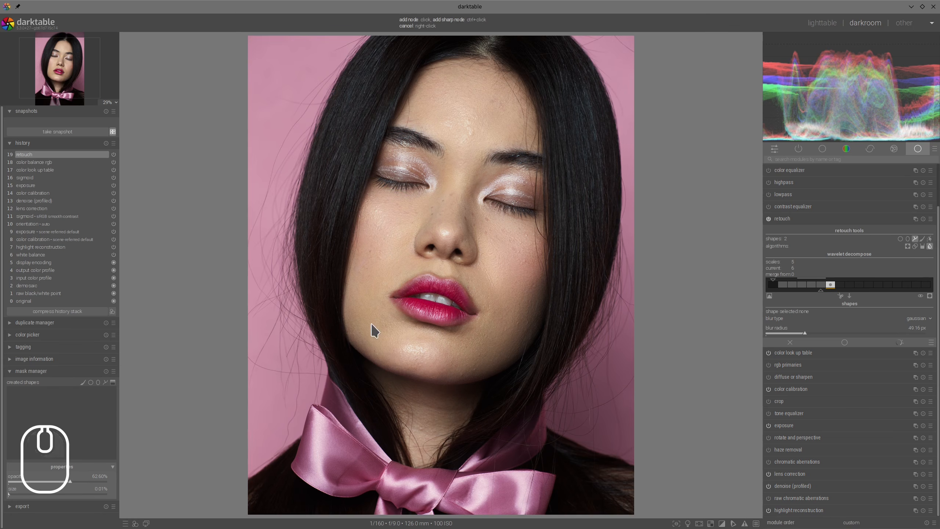
pyautogui.click(381, 329)
pyautogui.click(489, 367)
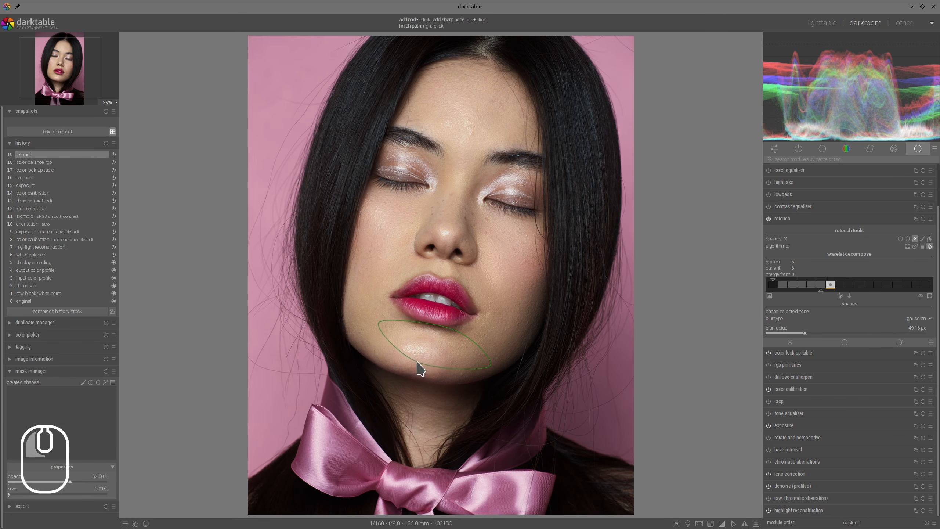
pyautogui.rightClick(385, 363)
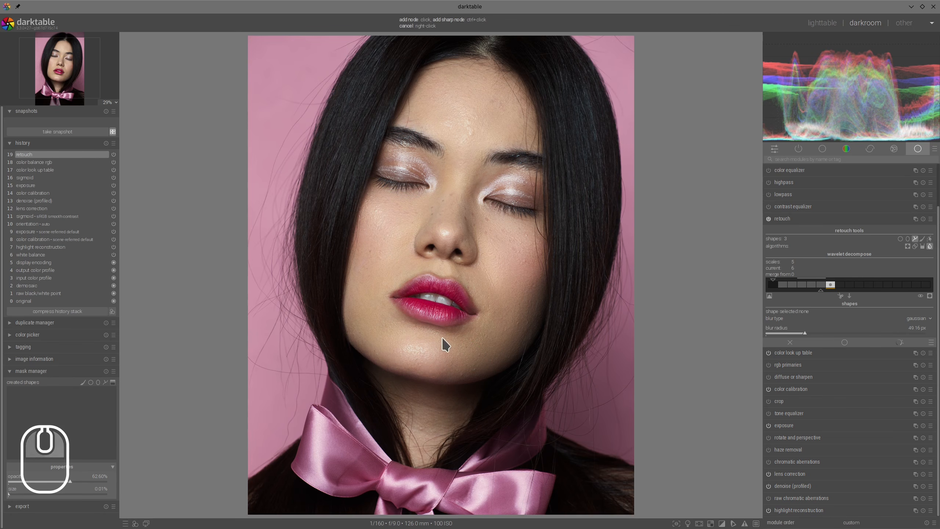
# Draw a closed blur path around the forehead above the eyebrows, collapse retouch, and show the whole portrait.
pyautogui.click(419, 92)
pyautogui.click(472, 68)
pyautogui.click(513, 89)
pyautogui.click(533, 140)
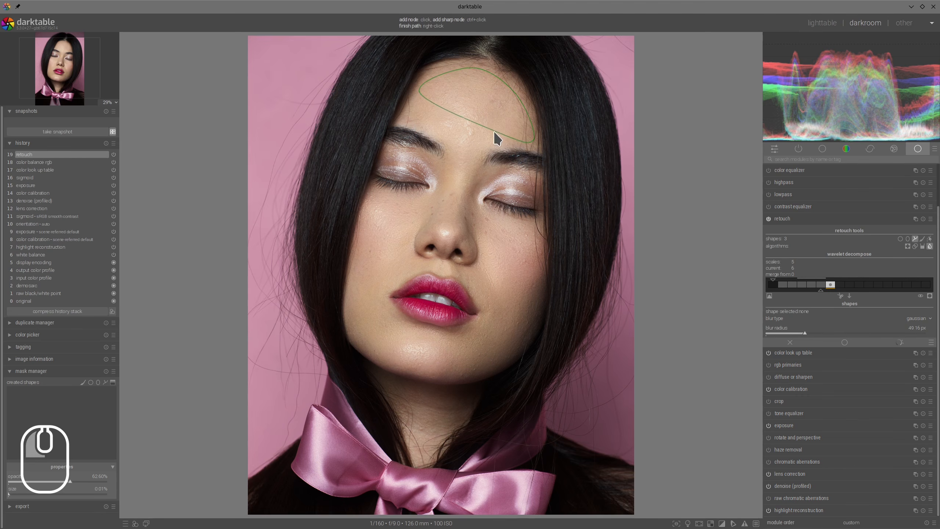
pyautogui.click(494, 131)
pyautogui.click(433, 133)
pyautogui.rightClick(421, 109)
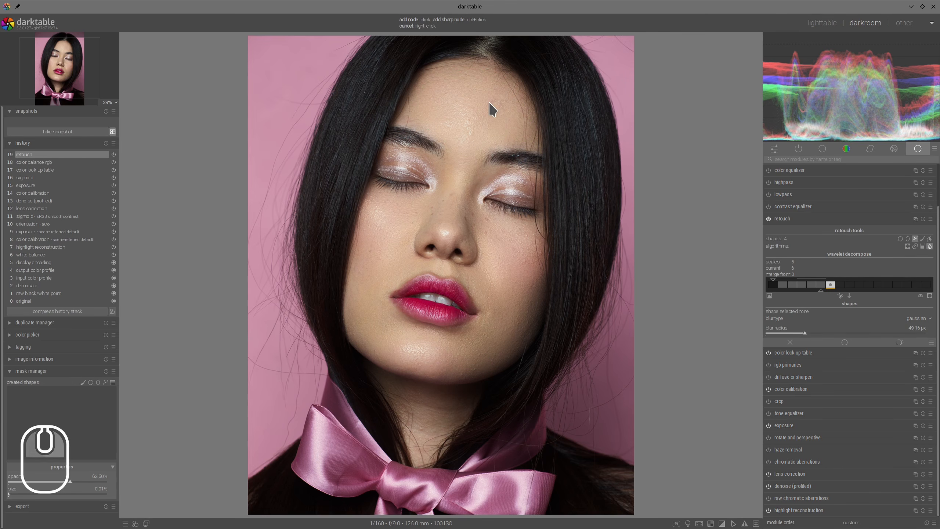
pyautogui.click(798, 219)
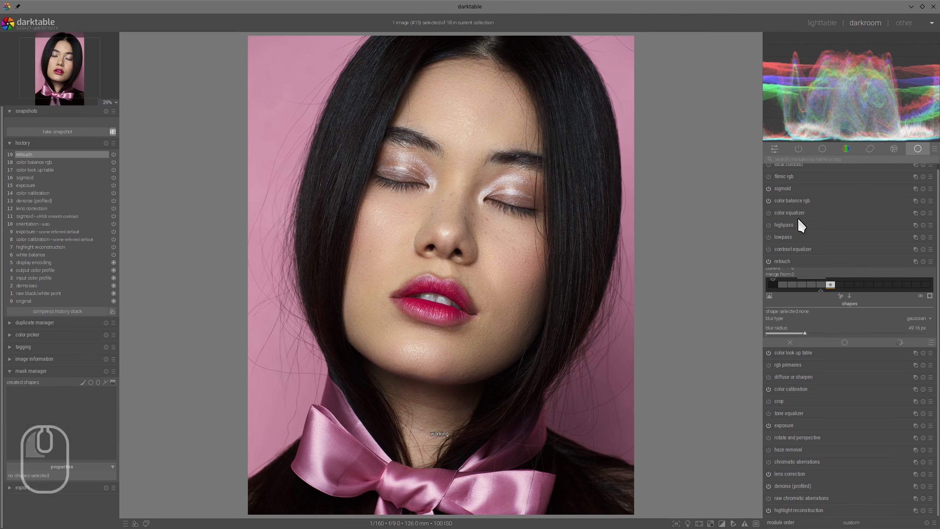
pyautogui.scroll(-2, 495, 198)
pyautogui.scroll(1, 496, 200)
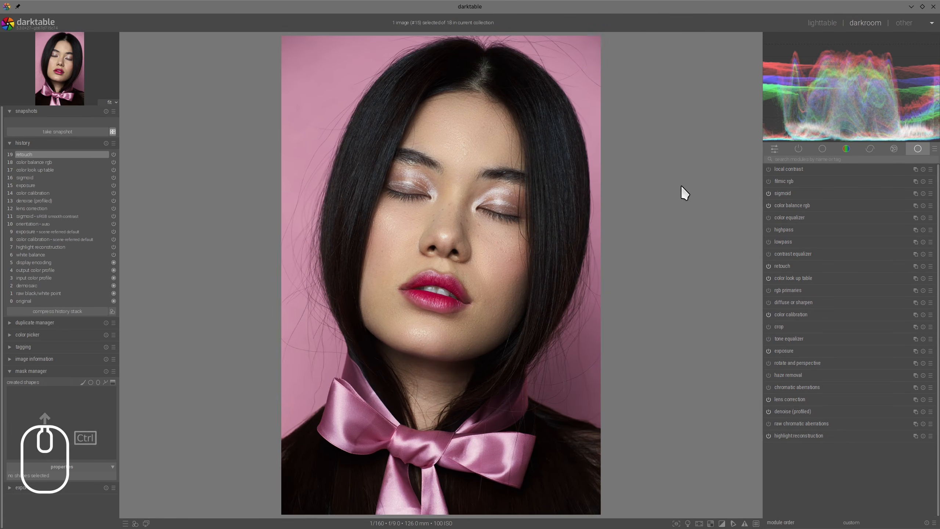
# In color balance rgb, set brilliance to +14.22% for highlights and -22.02% for shadows, and check the portrait in color assessment mode.
pyautogui.click(792, 206)
pyautogui.click(857, 396)
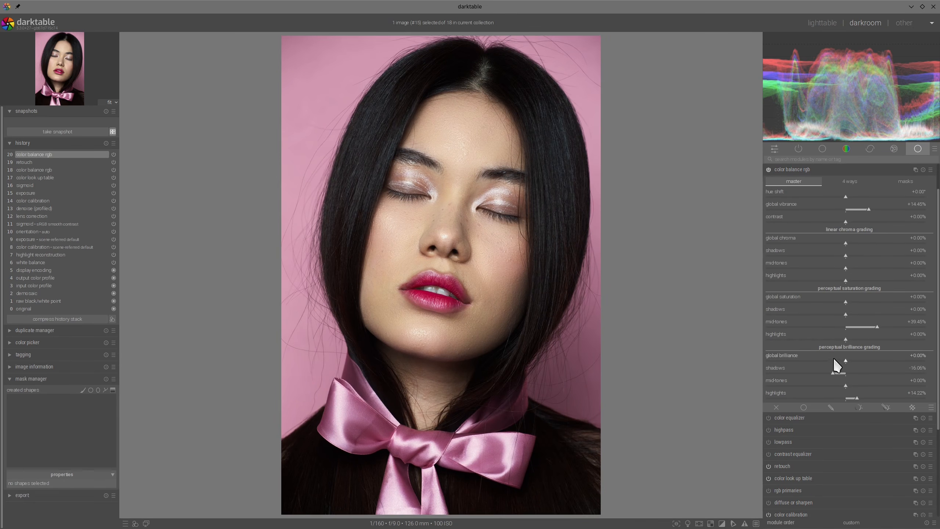
pyautogui.click(828, 372)
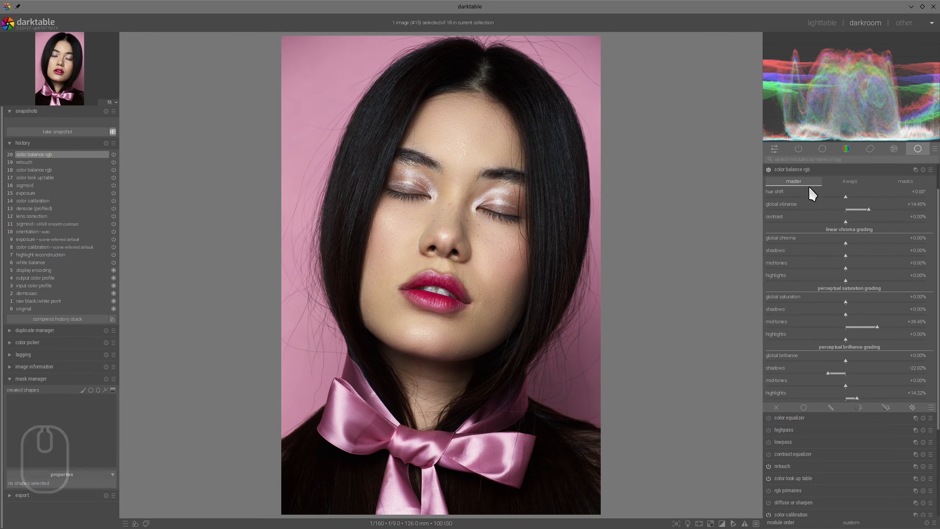
pyautogui.click(818, 168)
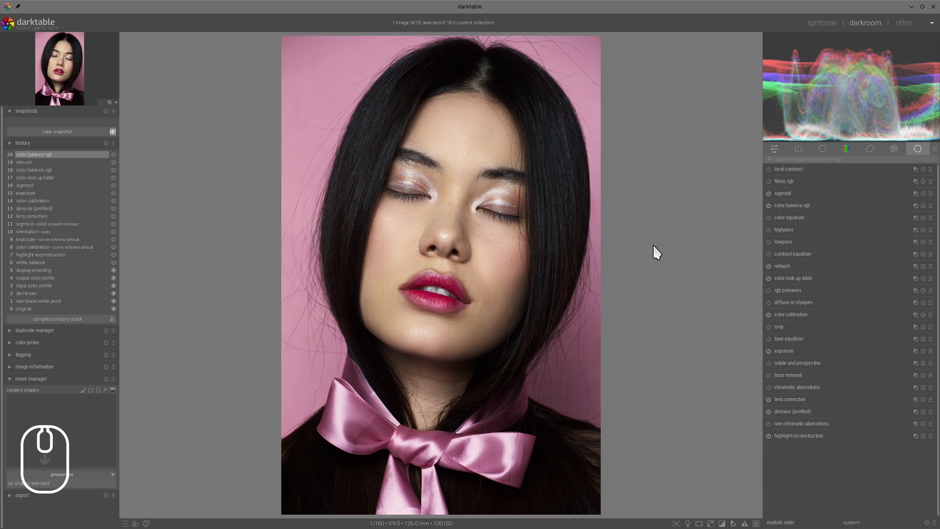
pyautogui.click(687, 523)
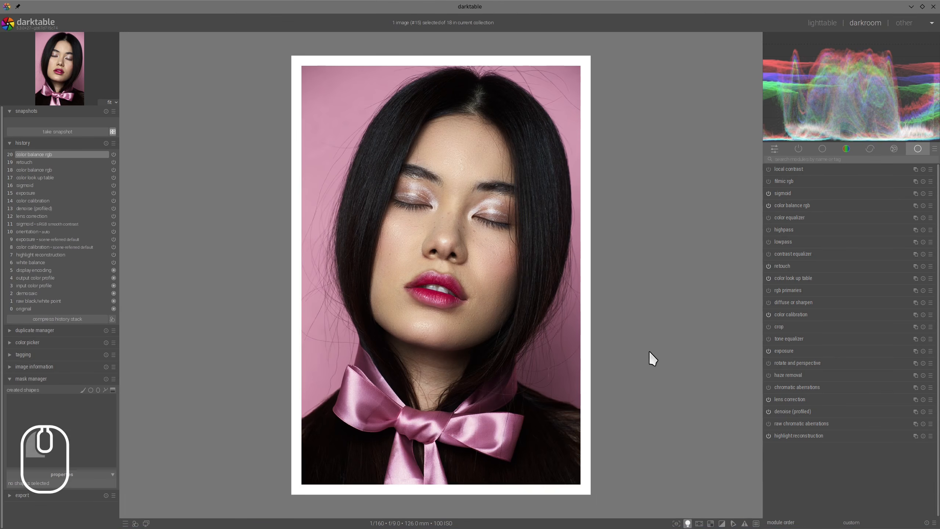
pyautogui.click(687, 523)
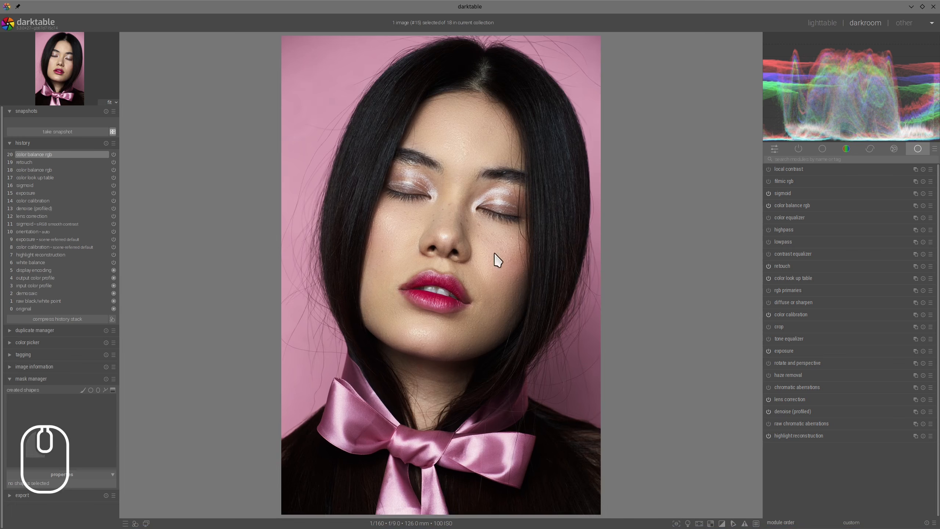
# Take a snapshot of the lens correction history state and compare it side by side with the latest color balance rgb state.
pyautogui.click(27, 215)
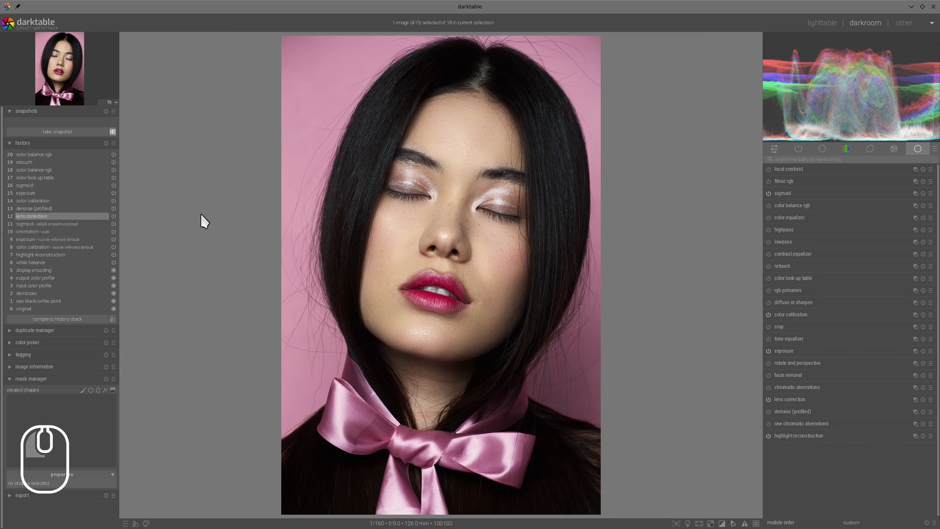
pyautogui.click(58, 130)
pyautogui.click(51, 121)
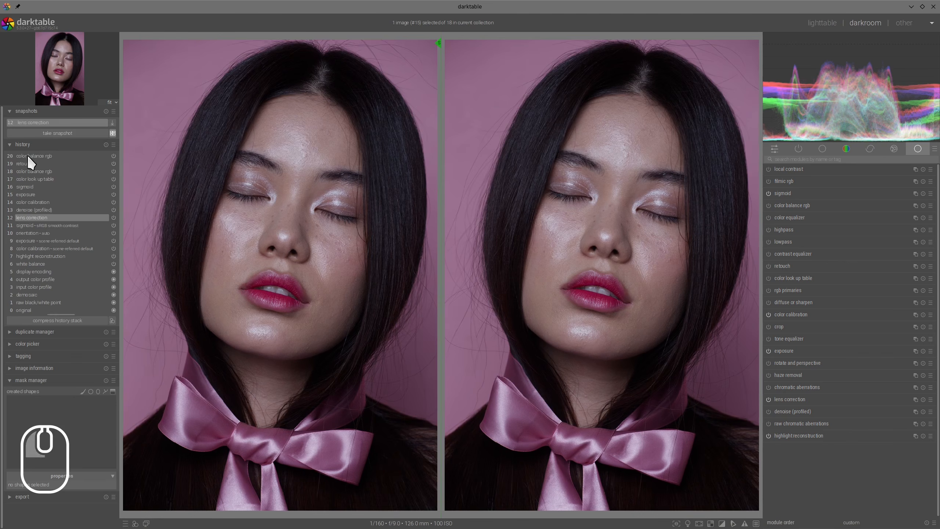
pyautogui.click(27, 155)
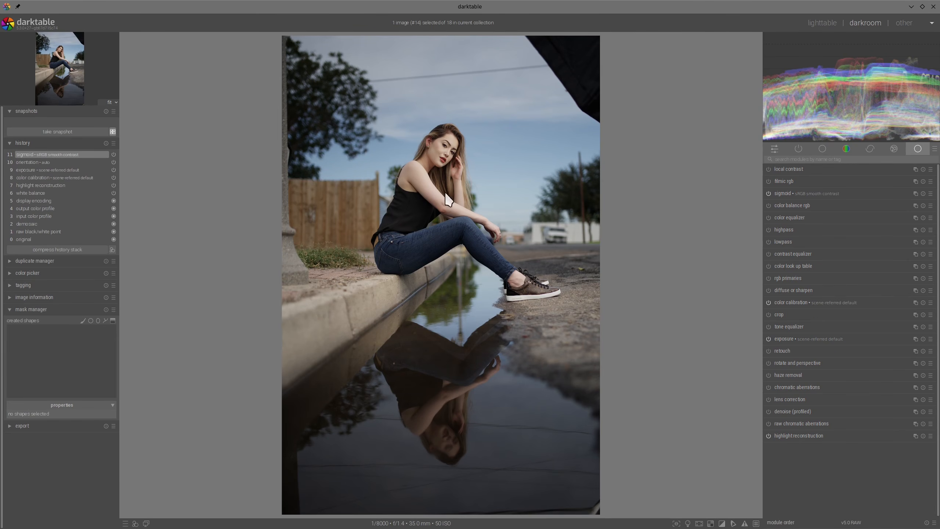
# Enable lens correction and denoise (profiled) for the outdoor portrait of the seated woman.
pyautogui.scroll(1, 524, 228)
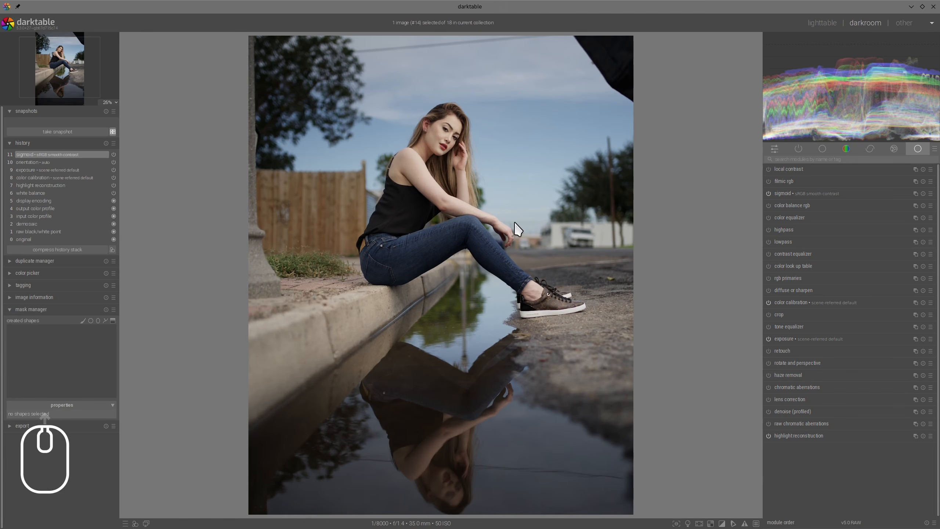
pyautogui.click(768, 399)
pyautogui.click(768, 411)
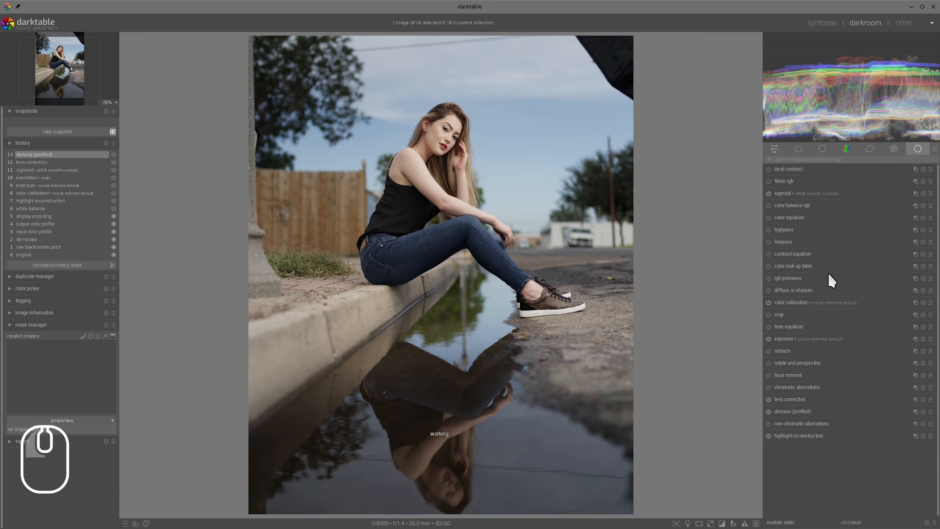
# In sigmoid, set contrast to about 1.729 and skew to +0.30, and collapse the module.
pyautogui.click(783, 193)
pyautogui.click(836, 185)
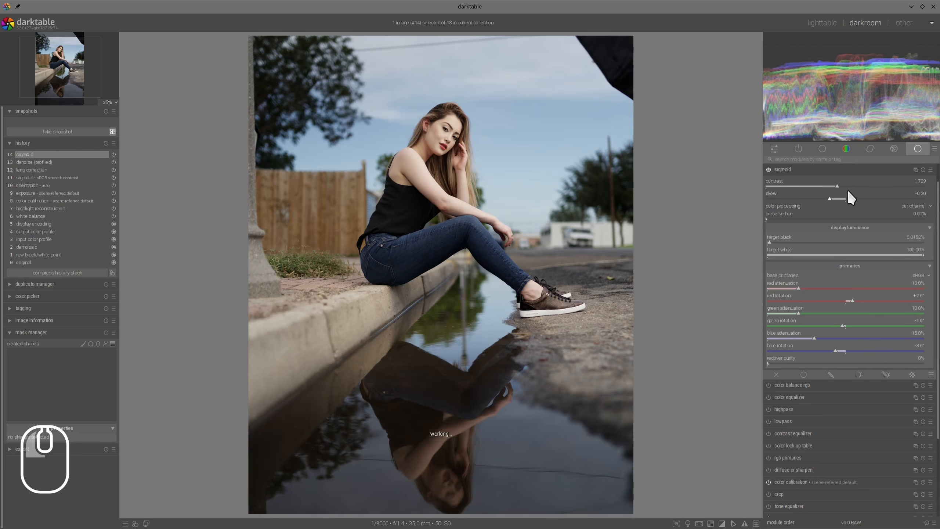
pyautogui.click(870, 199)
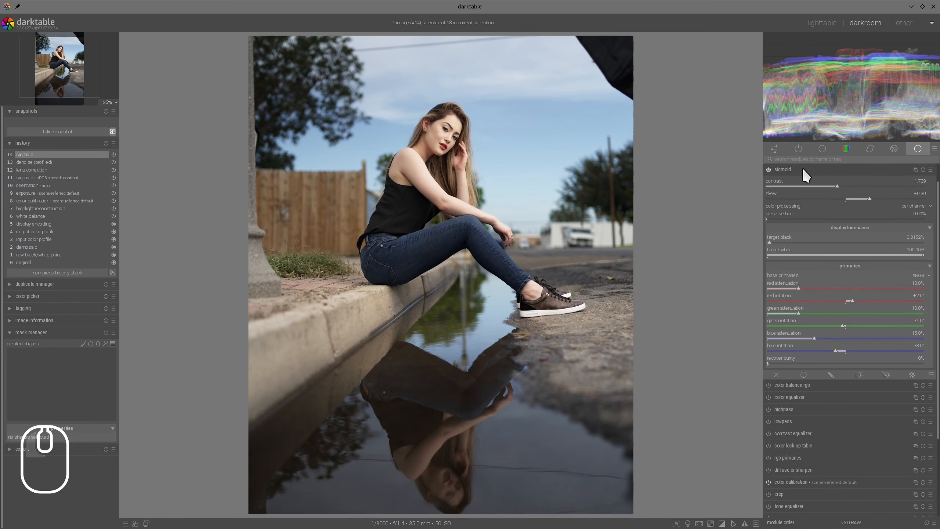
pyautogui.click(784, 170)
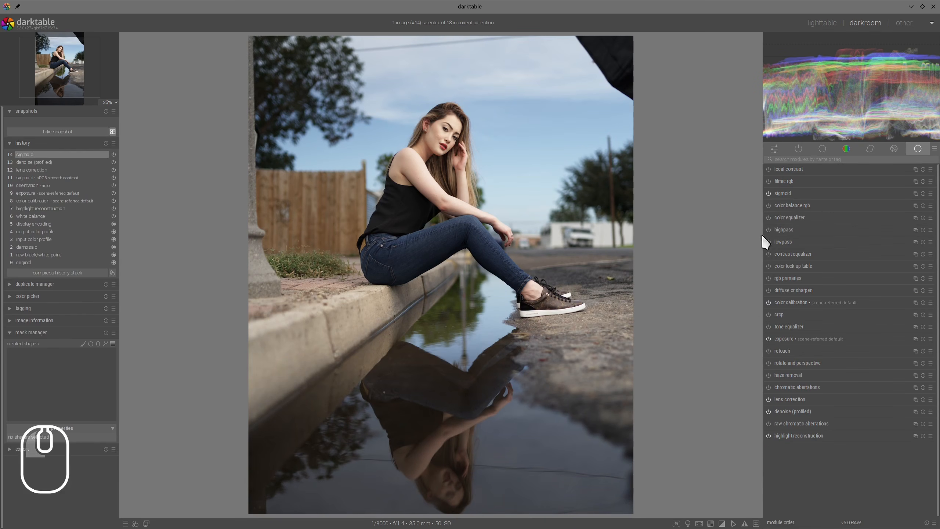
# In color balance rgb, set midtone saturation to about +32.57% and global vibrance to +17.20%, and collapse the module.
pyautogui.click(792, 206)
pyautogui.moveTo(854, 324); pyautogui.dragTo(871, 323)
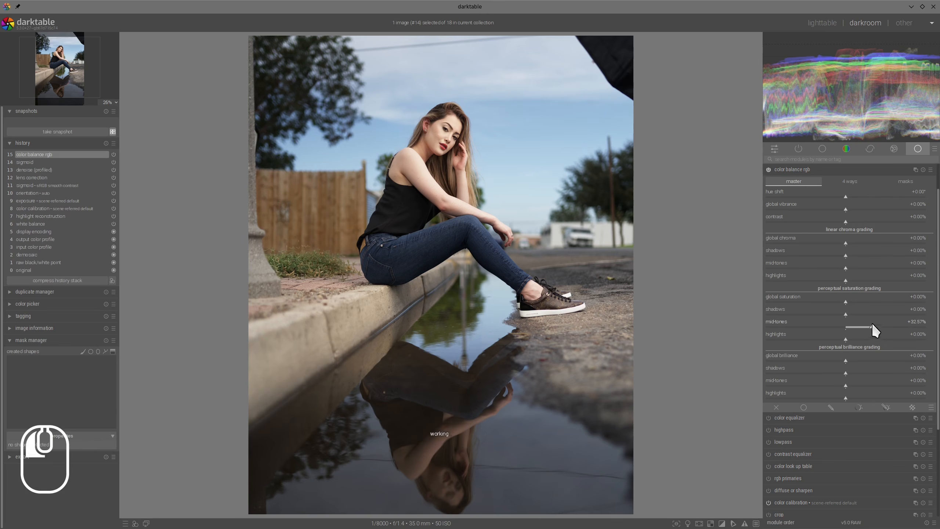
pyautogui.moveTo(865, 209); pyautogui.dragTo(873, 208)
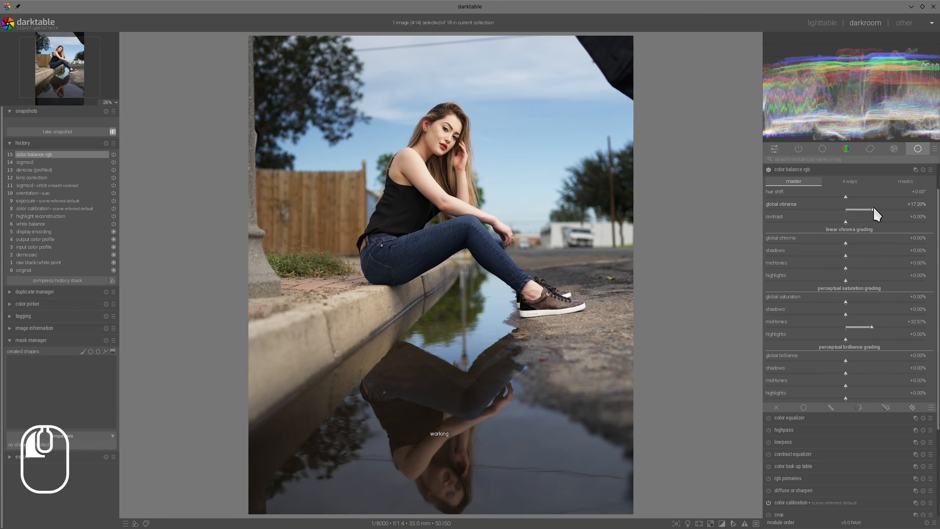
pyautogui.click(810, 171)
# In color look up table, sample the lip color, store it in patch #8, and set that patch's lightness to about -7.80.
pyautogui.scroll(3, 469, 170)
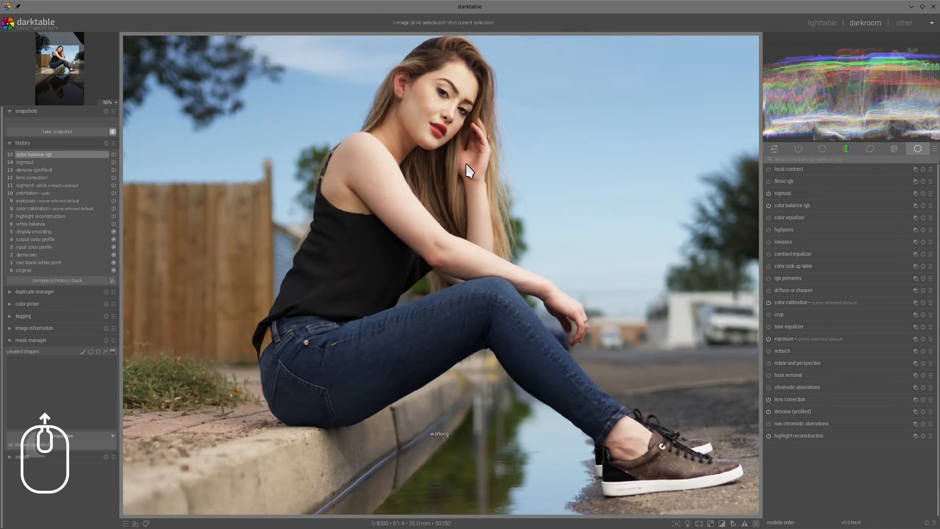
pyautogui.scroll(-2, 488, 175)
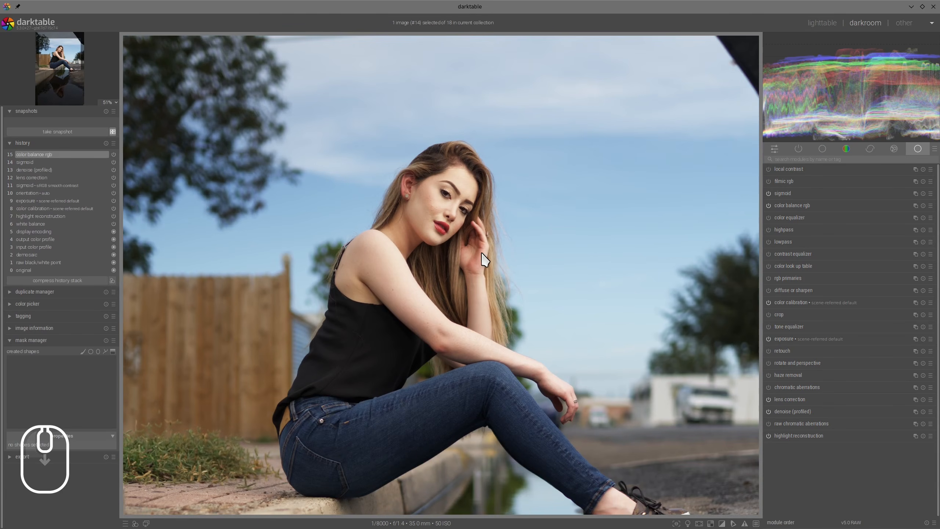
pyautogui.click(796, 266)
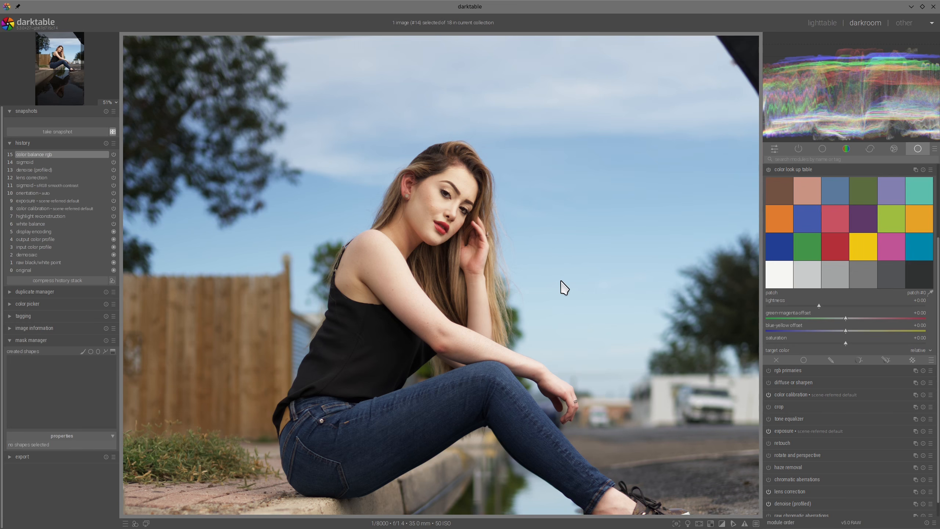
pyautogui.click(930, 293)
pyautogui.scroll(4, 458, 236)
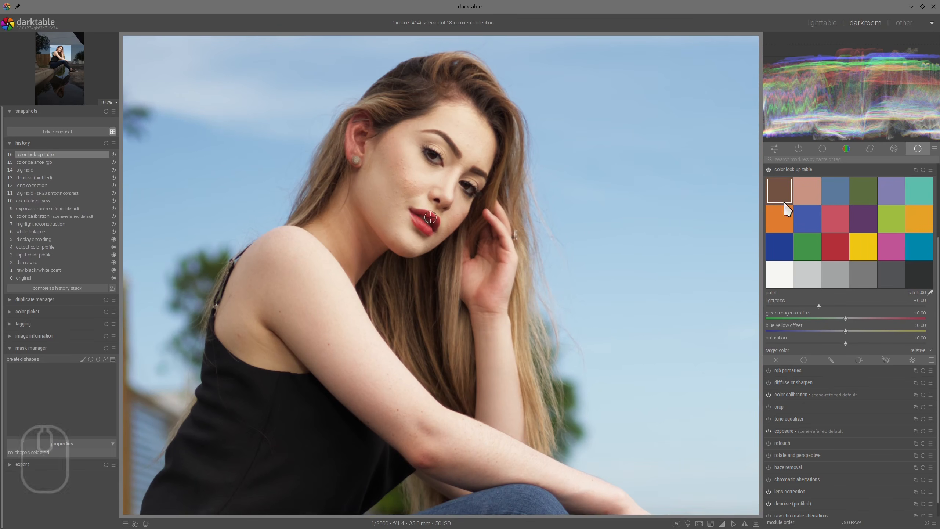
pyautogui.keyDown('shift'); pyautogui.click(834, 221); pyautogui.keyUp('shift')
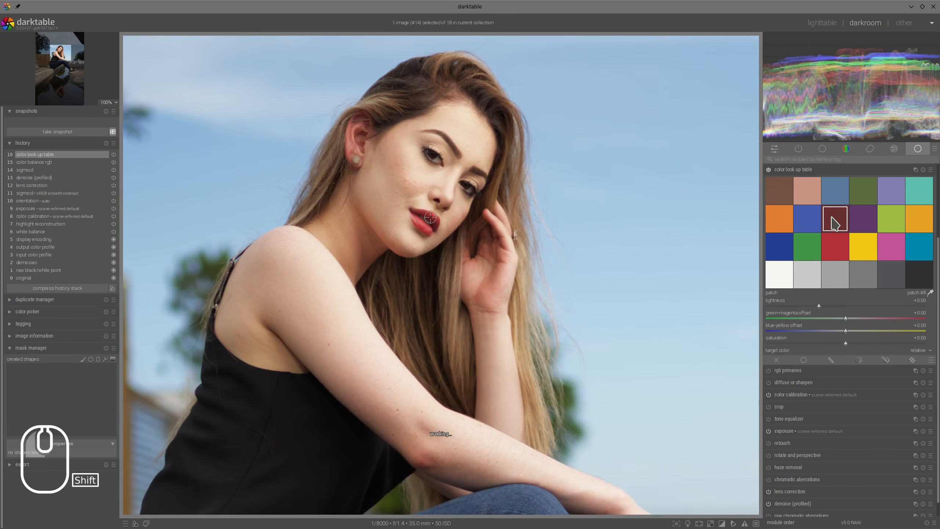
pyautogui.click(815, 305)
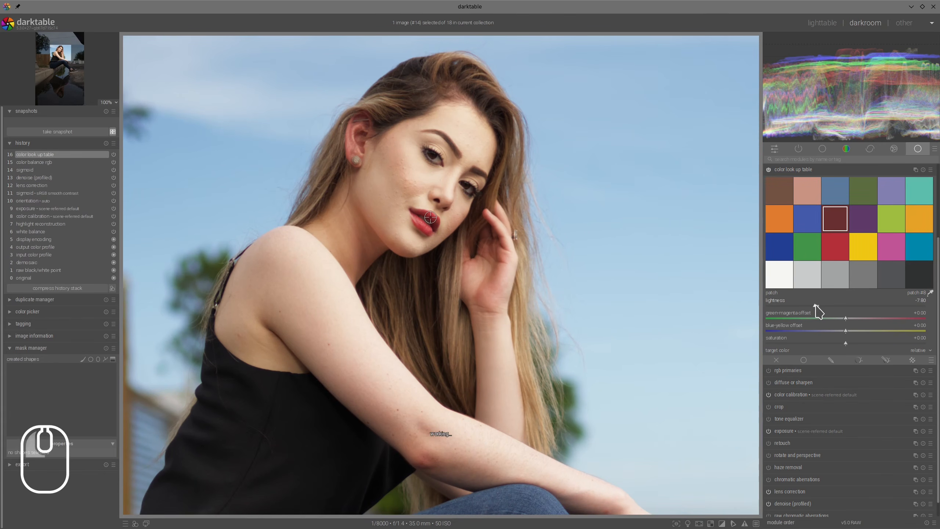
# Set the lip patch's green-magenta offset to about +4.78 and blue-yellow offset to about +2.23, and compare with the module off and on.
pyautogui.click(848, 342)
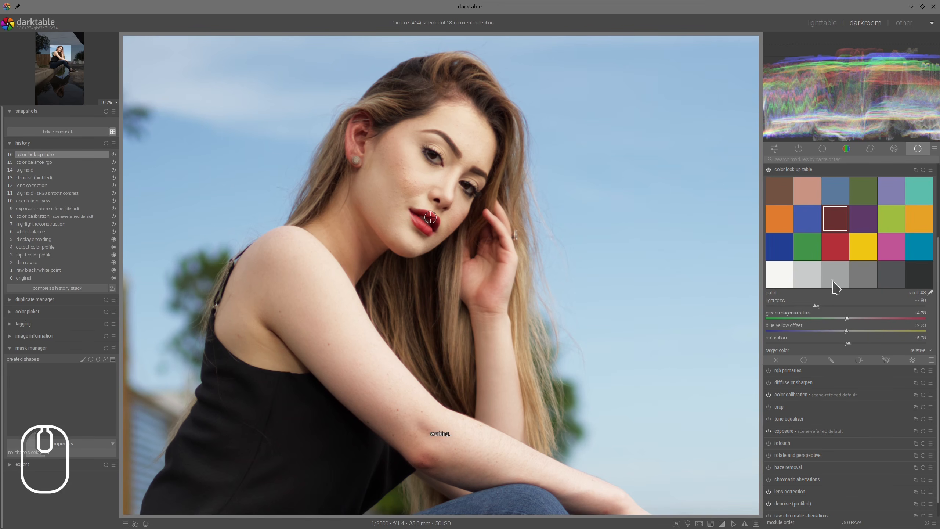
pyautogui.click(768, 170)
pyautogui.click(768, 170)
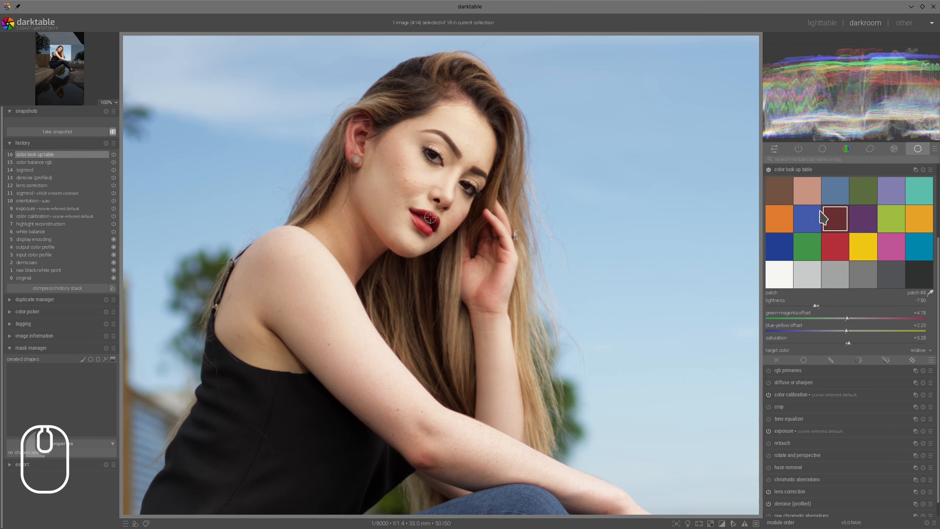
# Sample the shadowed neck skin into patch #0, and set lightness to about -5.05 and green-magenta offset to about +3.52.
pyautogui.click(367, 227)
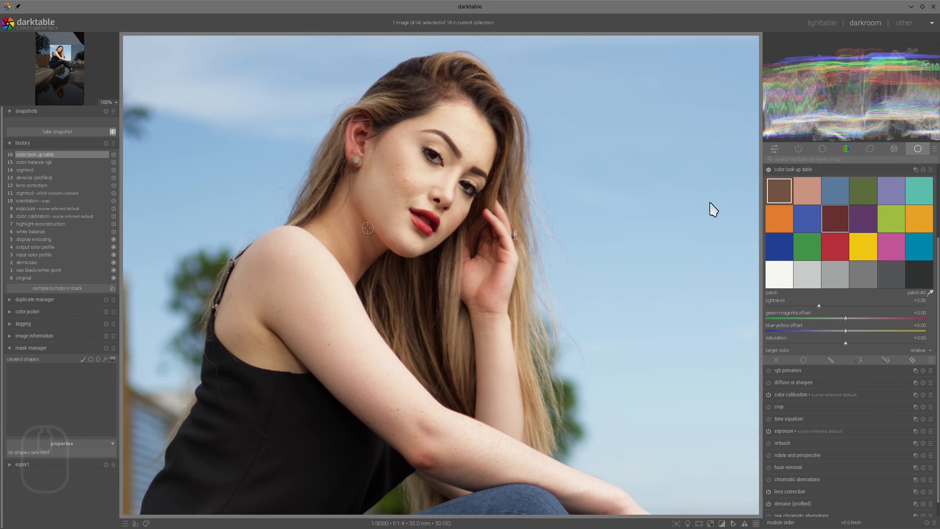
pyautogui.click(785, 194)
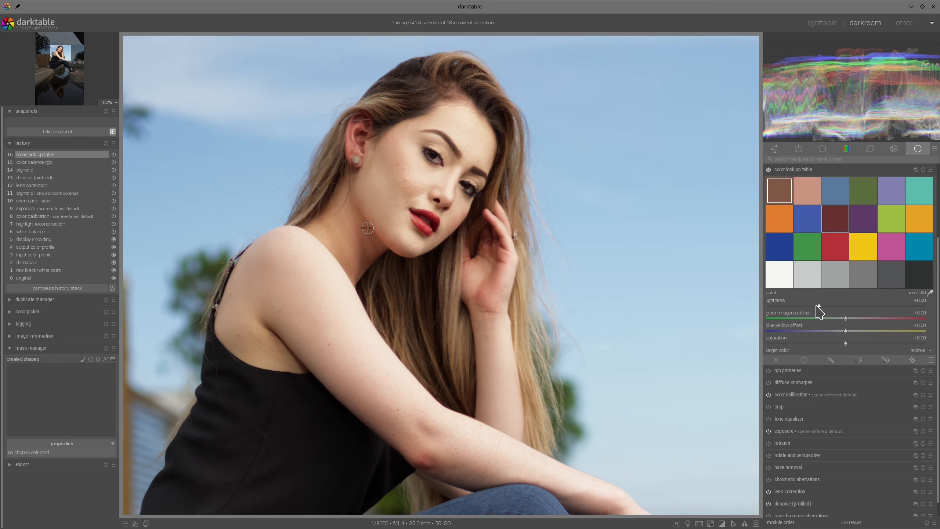
pyautogui.click(817, 306)
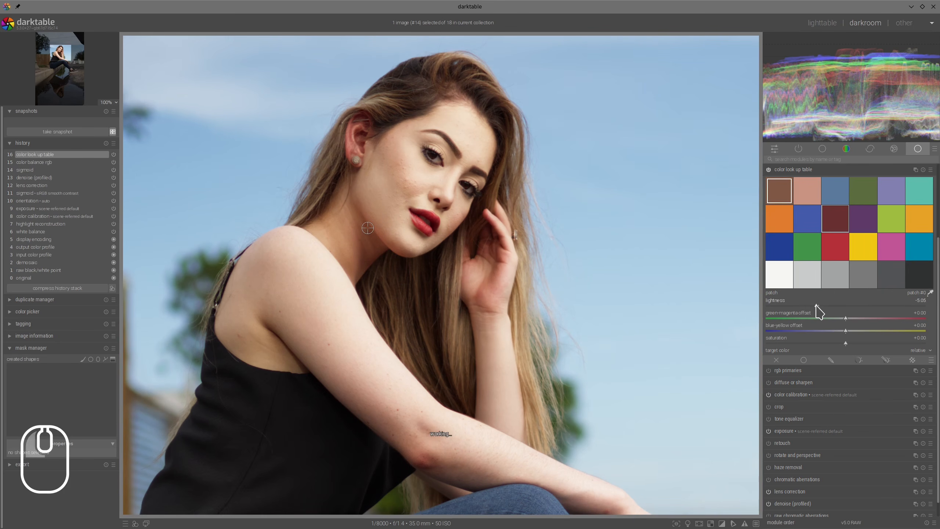
pyautogui.click(847, 318)
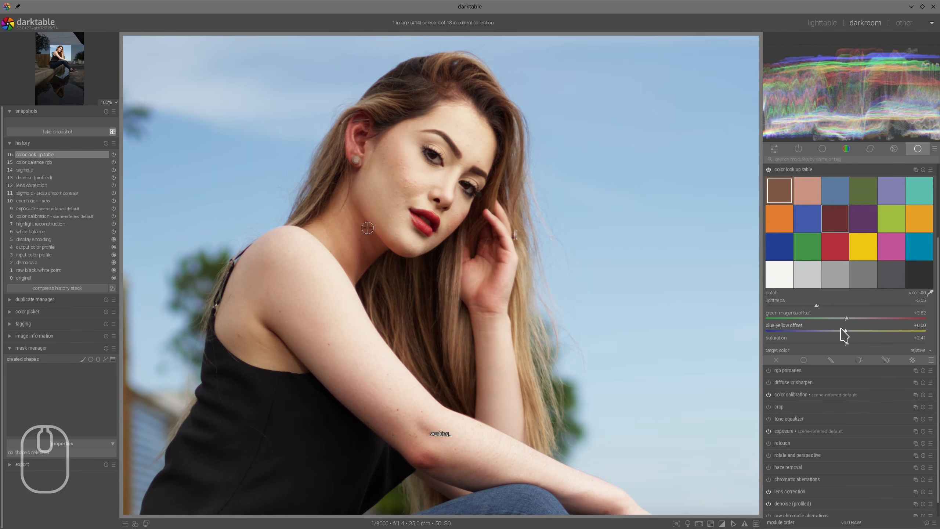
# Sample the sky color into patch #4, and set lightness to about -13.30, blue-yellow offset to about -9.39, and green-magenta offset to about -8.
pyautogui.scroll(-2, 577, 264)
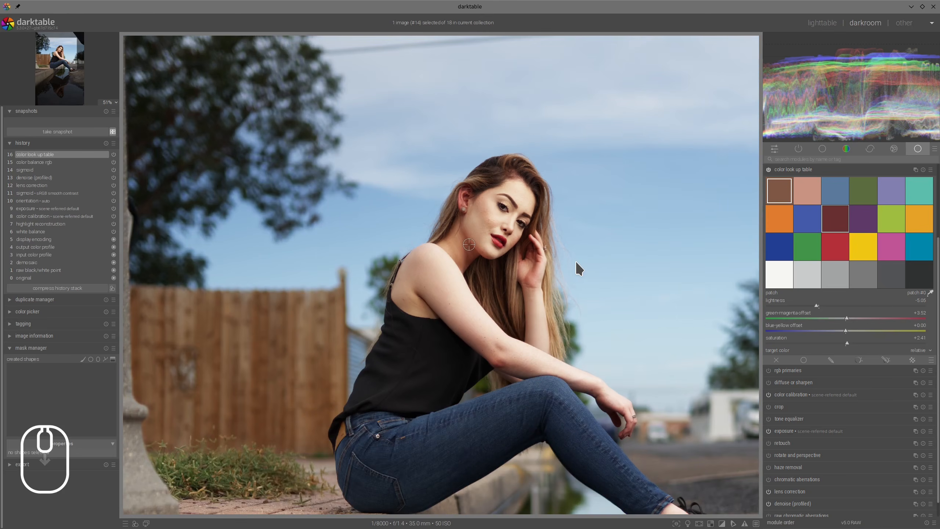
pyautogui.scroll(1, 575, 260)
pyautogui.scroll(1, 601, 255)
pyautogui.click(661, 174)
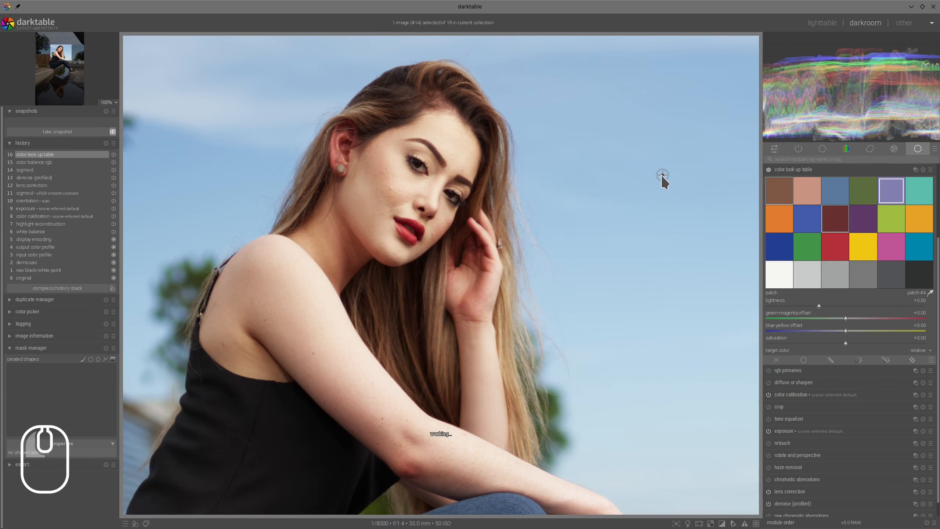
pyautogui.keyDown('shift'); pyautogui.click(900, 197); pyautogui.keyUp('shift')
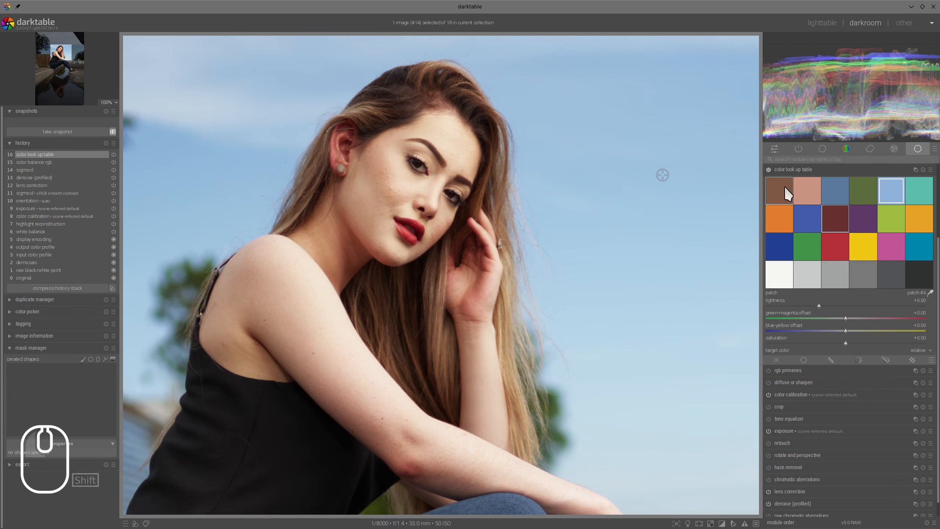
pyautogui.click(815, 305)
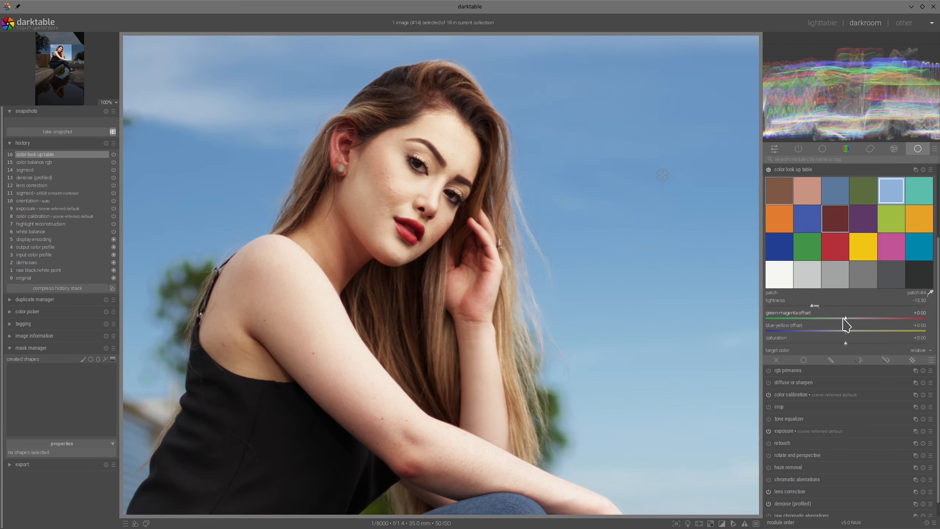
pyautogui.moveTo(846, 325); pyautogui.dragTo(845, 338)
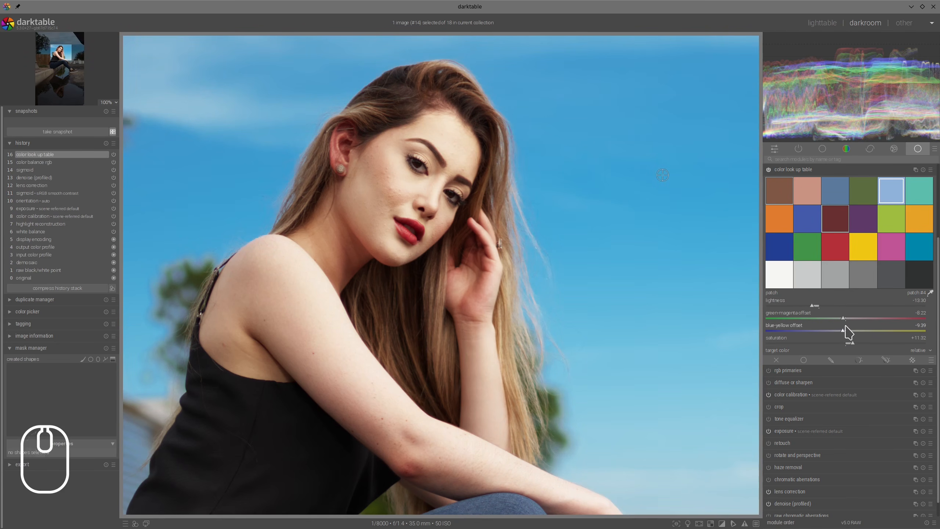
# Sample the green reflection in the water into patch #3, and set lightness to about -6.42, green-magenta offset to -4.70, and blue-yellow offset to about -7.
pyautogui.scroll(-4, 646, 299)
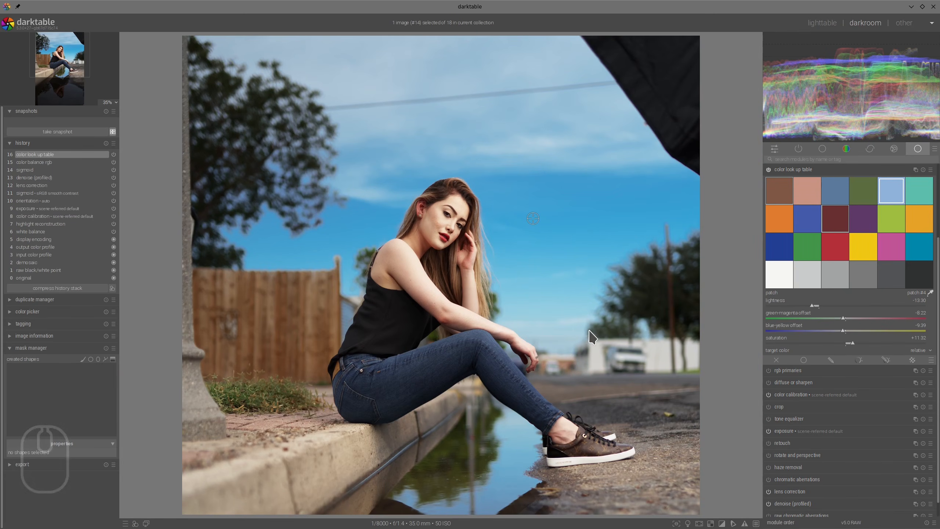
pyautogui.scroll(1, 443, 367)
pyautogui.scroll(3, 443, 367)
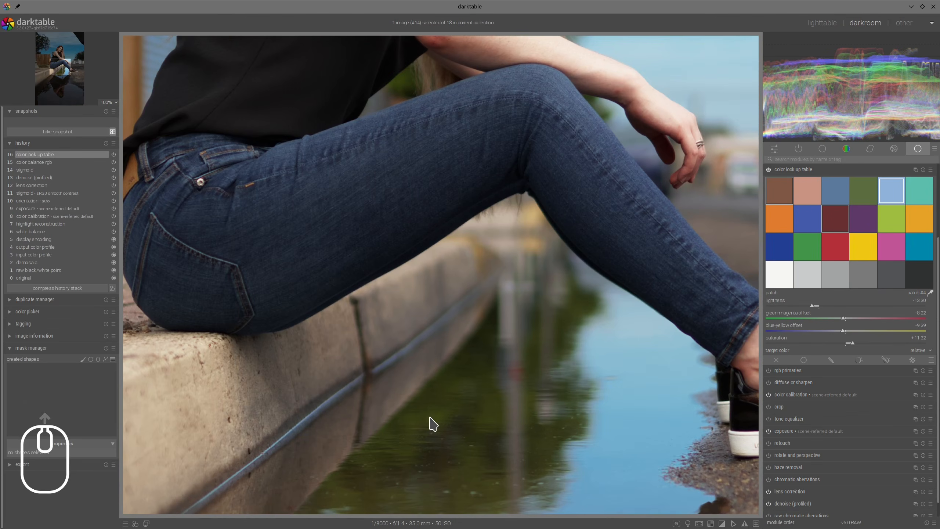
pyautogui.click(436, 418)
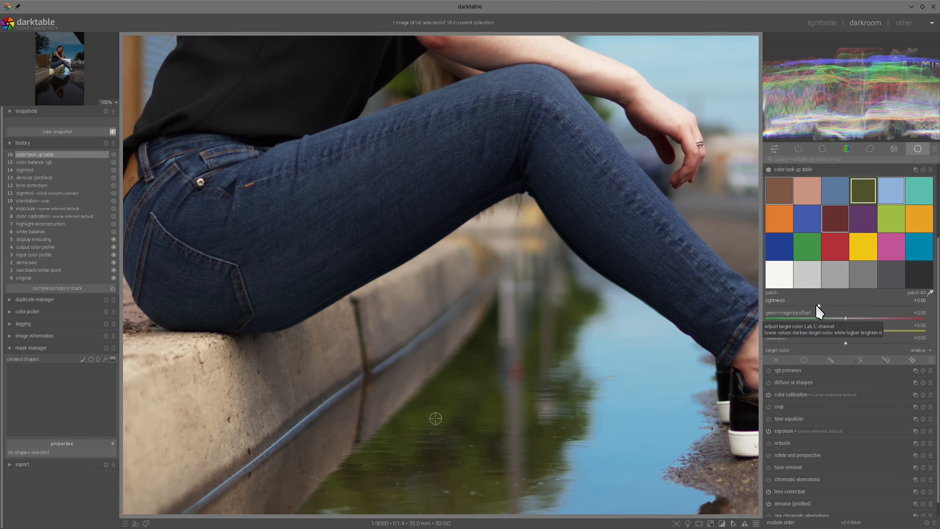
pyautogui.scroll(-3, 816, 304)
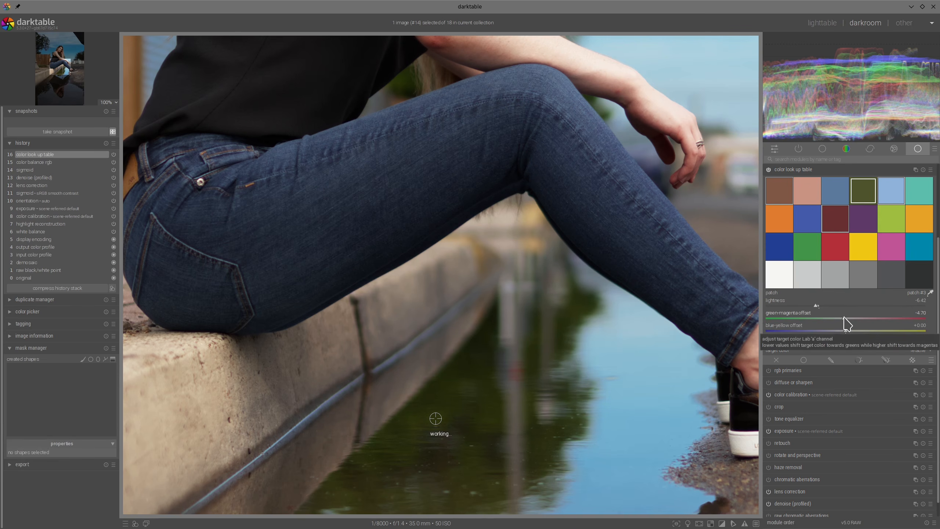
pyautogui.scroll(-3, 845, 317)
pyautogui.scroll(-4, 843, 330)
pyautogui.scroll(2, 843, 331)
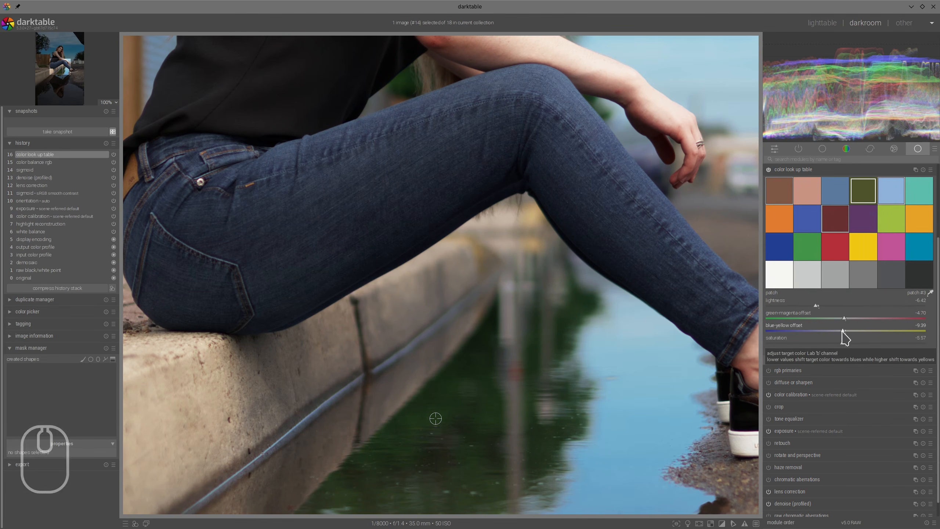
# Sample the black top's color into patch #23, and set that patch's blue-yellow offset to about -9.39.
pyautogui.scroll(-3, 676, 340)
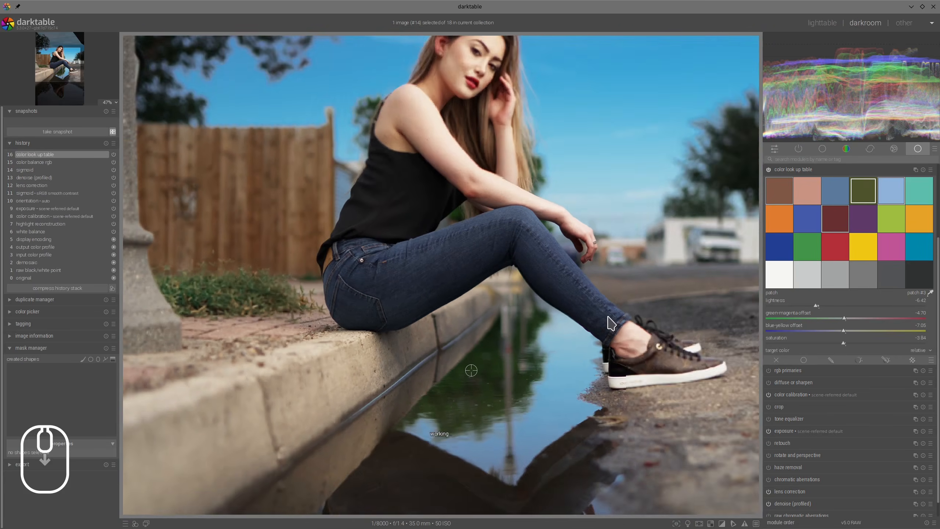
pyautogui.scroll(1, 387, 284)
pyautogui.scroll(-1, 387, 284)
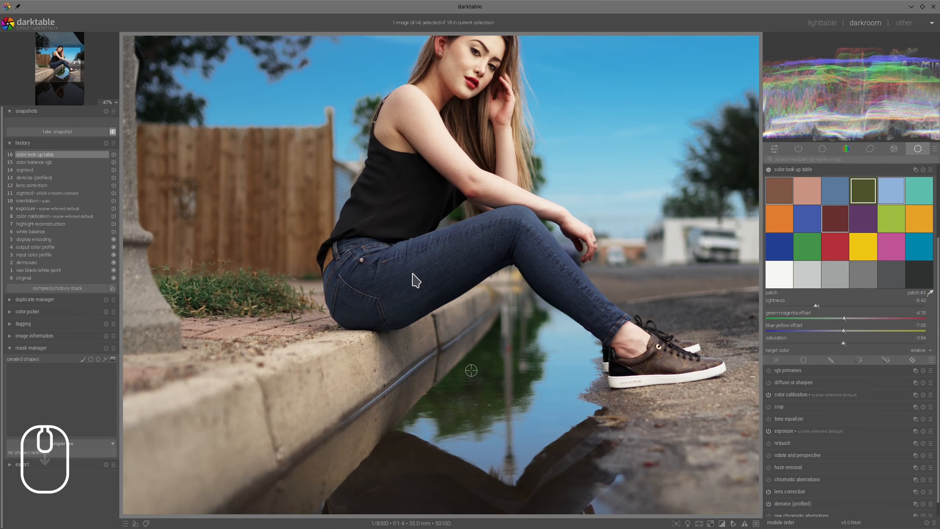
pyautogui.scroll(-1, 412, 277)
pyautogui.scroll(1, 464, 282)
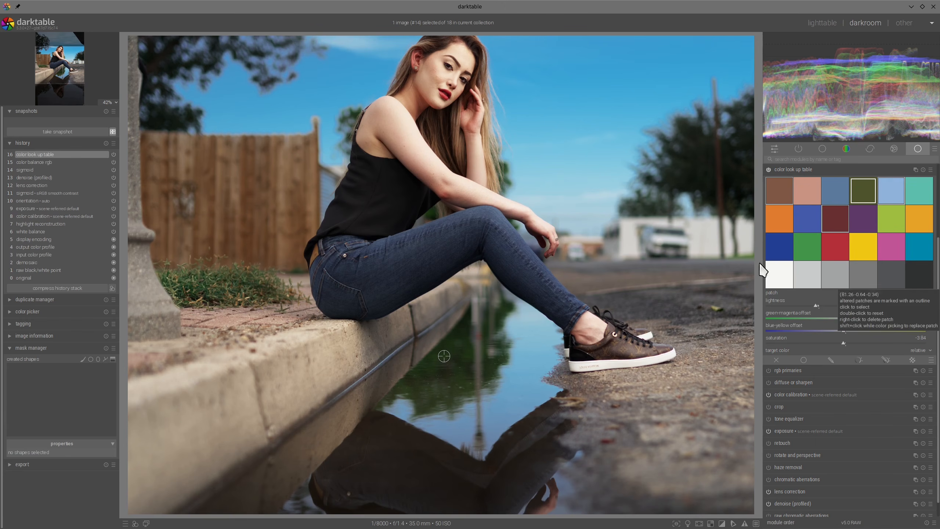
pyautogui.click(364, 188)
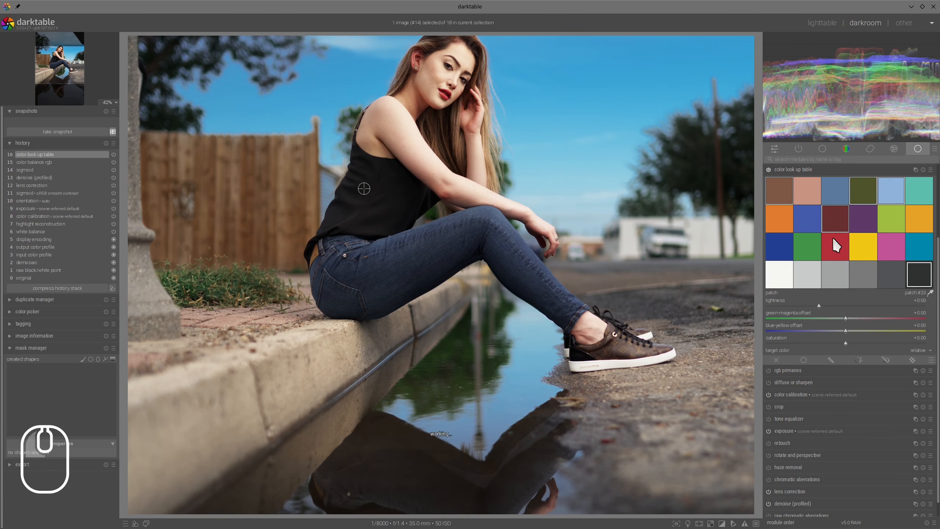
pyautogui.click(924, 278)
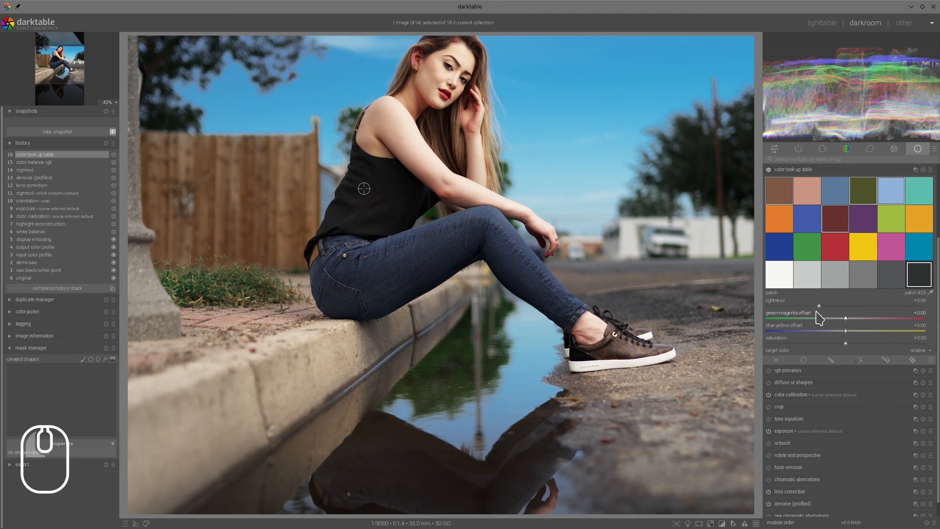
pyautogui.keyDown('shift'); pyautogui.click(918, 270); pyautogui.keyUp('shift')
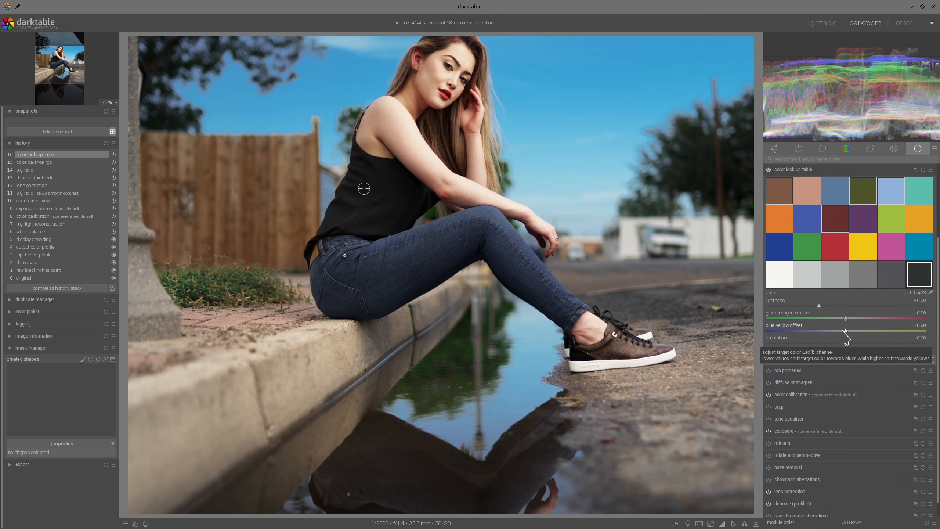
pyautogui.scroll(-3, 843, 331)
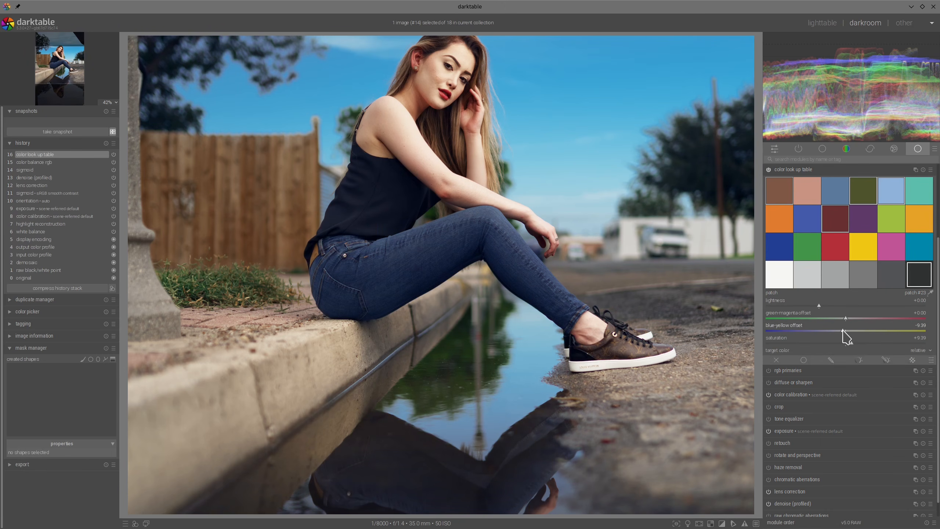
# Examine the whole photo and compare it with color look up table switched off and on.
pyautogui.scroll(-1, 403, 274)
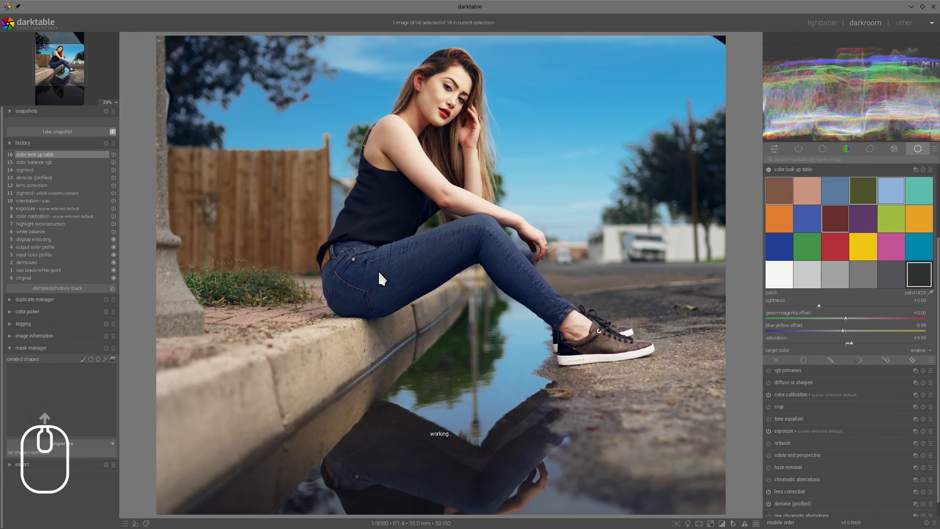
pyautogui.scroll(1, 373, 269)
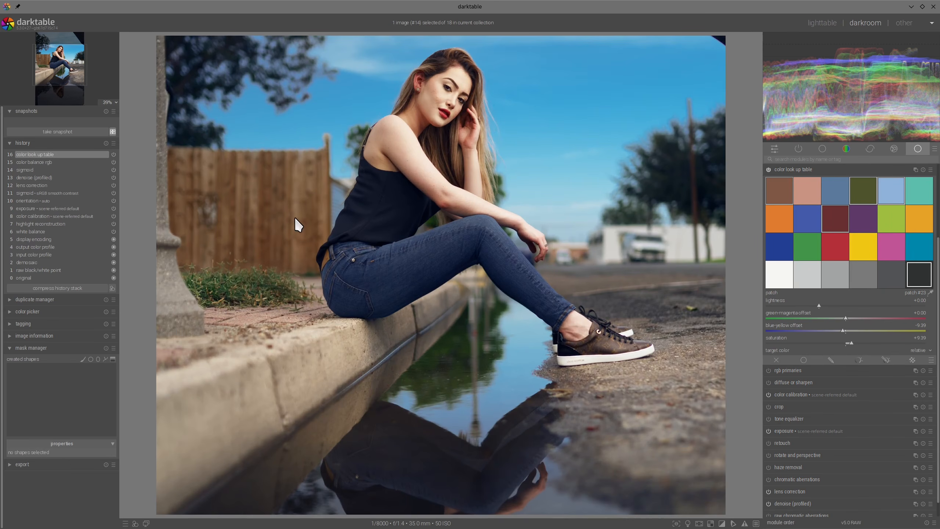
pyautogui.scroll(-1, 295, 216)
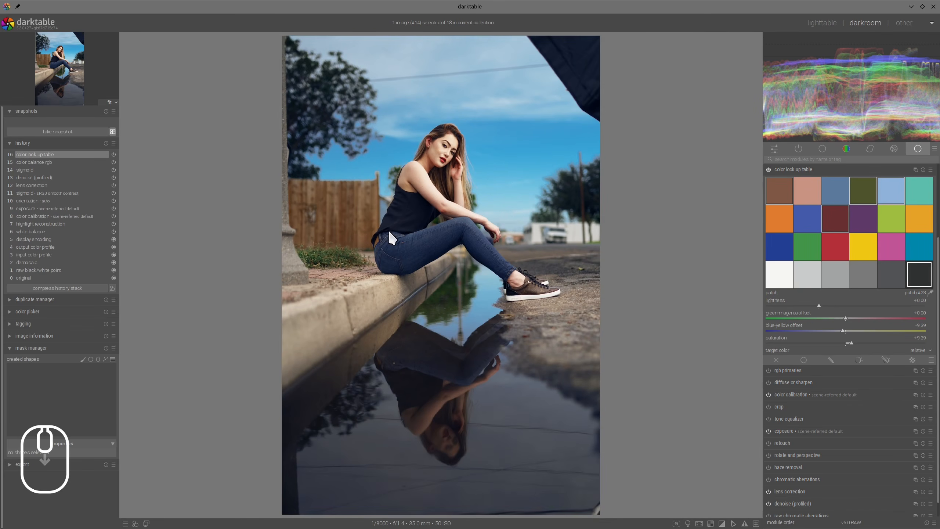
pyautogui.scroll(1, 389, 234)
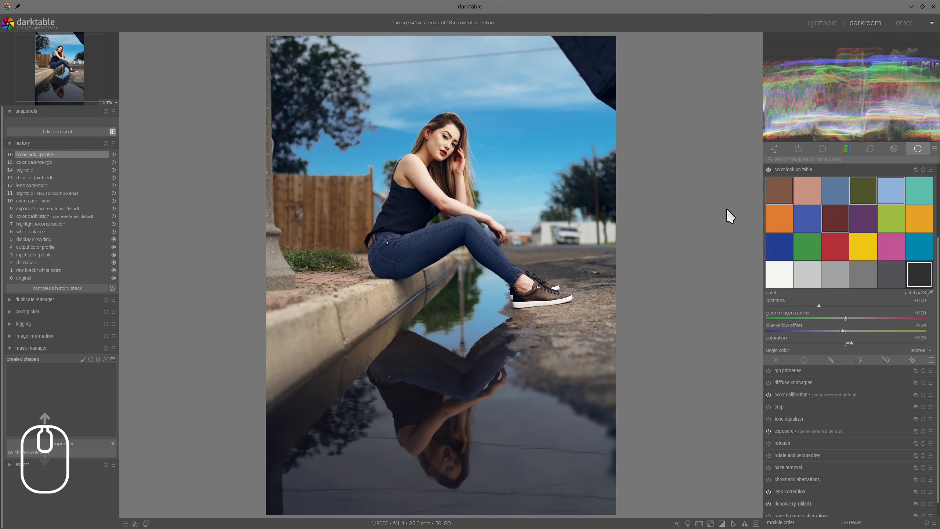
pyautogui.click(768, 170)
pyautogui.click(768, 169)
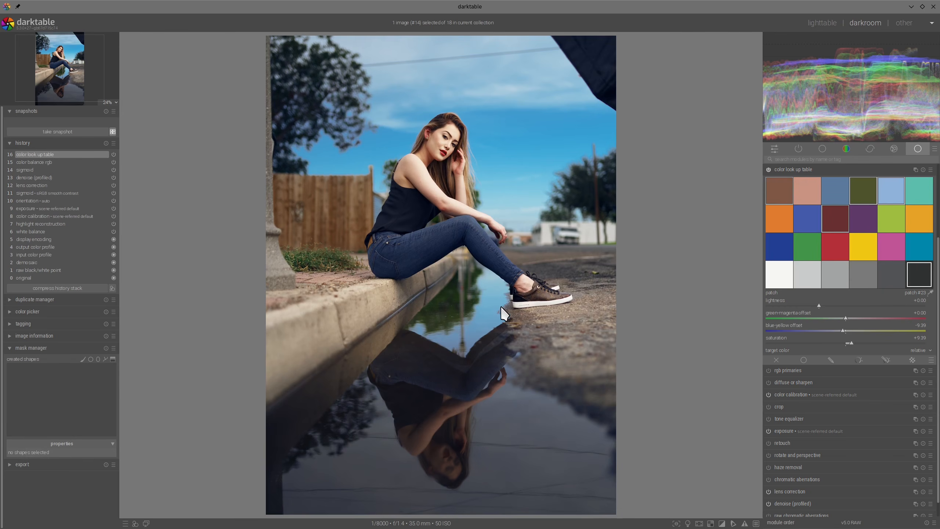
# Store the color look up table settings as a new preset named "color grade".
pyautogui.click(930, 170)
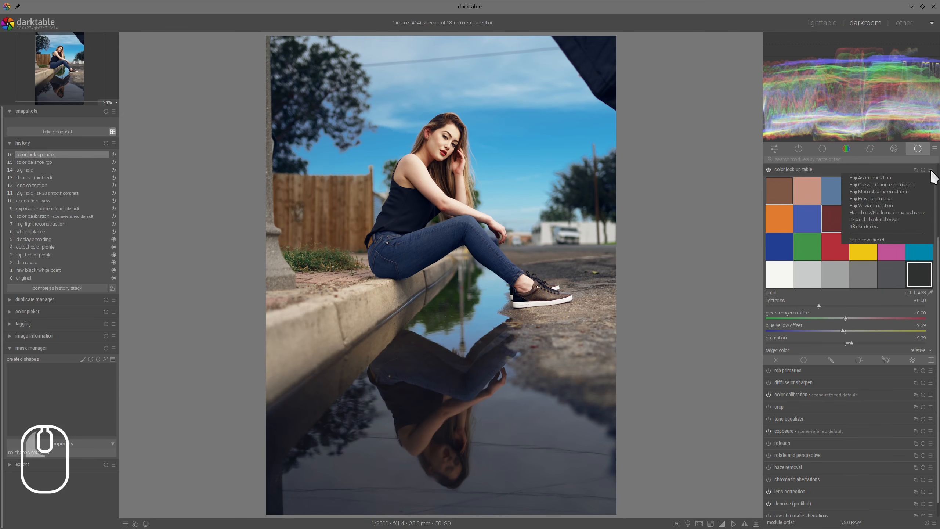
pyautogui.click(882, 242)
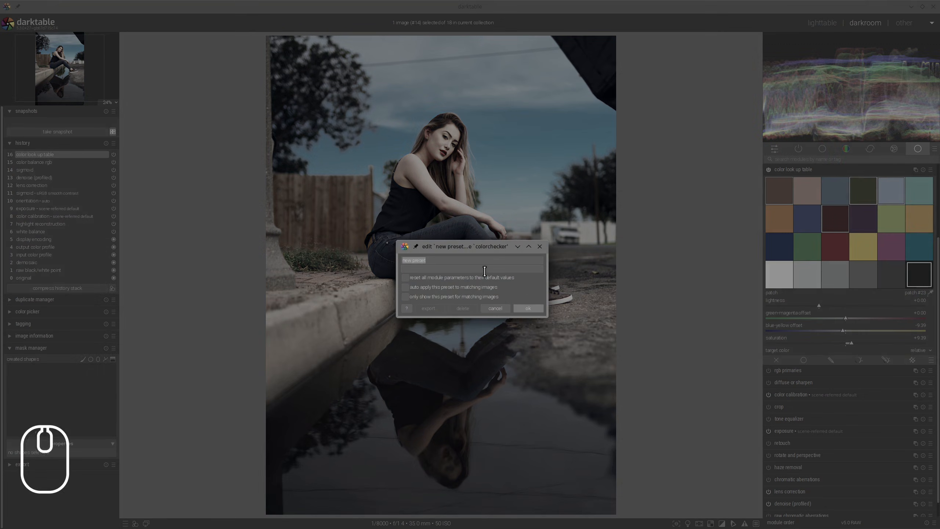
pyautogui.write('color grade')
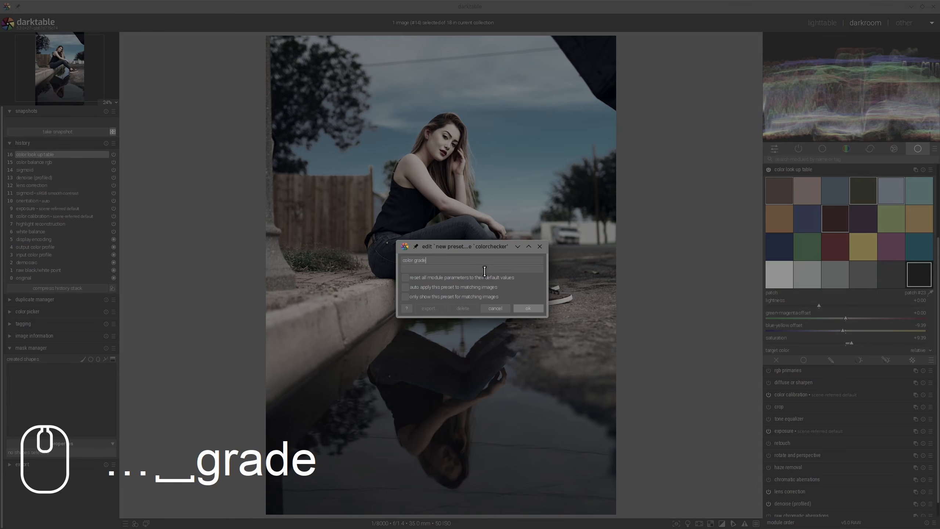
pyautogui.click(531, 308)
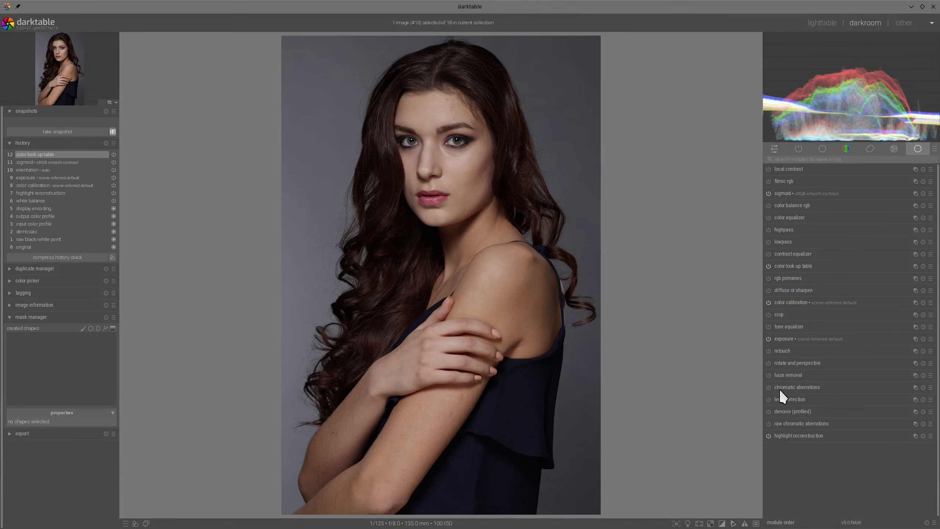
# Enable lens correction and denoise (profiled) for the studio portrait of the dark-haired woman.
pyautogui.click(768, 399)
pyautogui.click(768, 412)
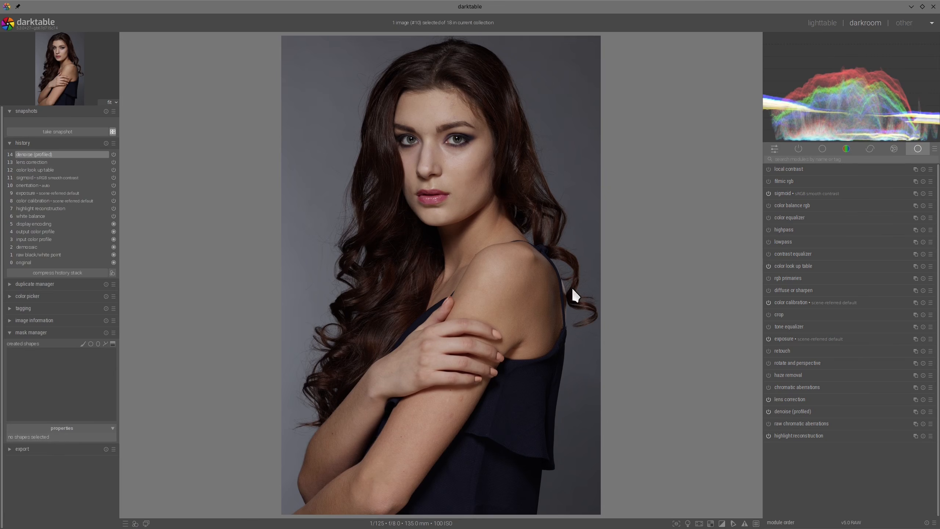
# Increase the studio portrait's exposure slightly in the exposure module, and collapse the module.
pyautogui.click(781, 339)
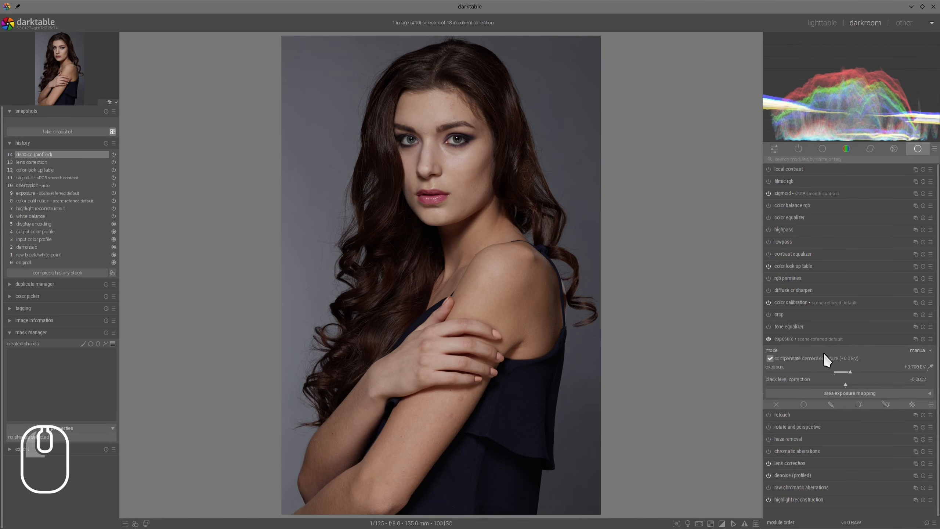
pyautogui.moveTo(857, 371); pyautogui.dragTo(862, 372)
pyautogui.click(812, 340)
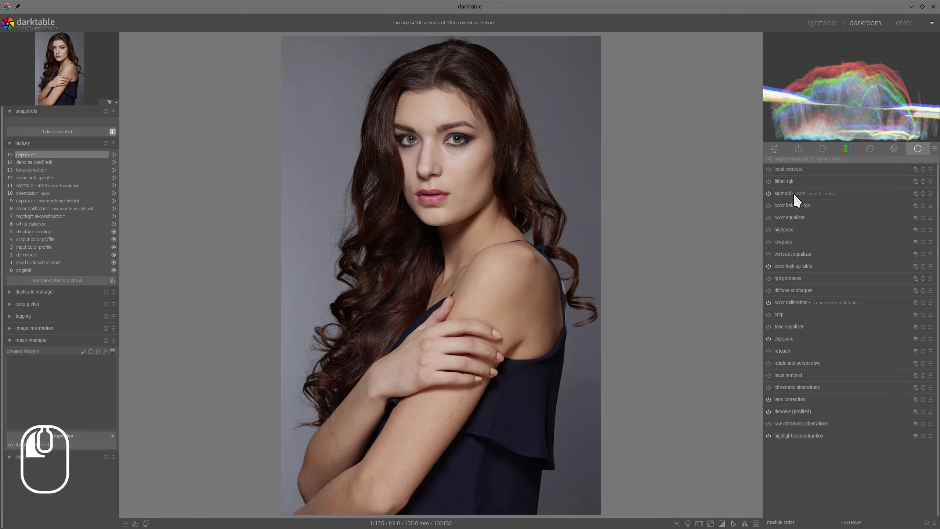
# Raise the studio portrait's sigmoid contrast to about 1.95 and skew to about +0.40, and collapse the module.
pyautogui.click(784, 193)
pyautogui.moveTo(846, 198); pyautogui.dragTo(877, 198)
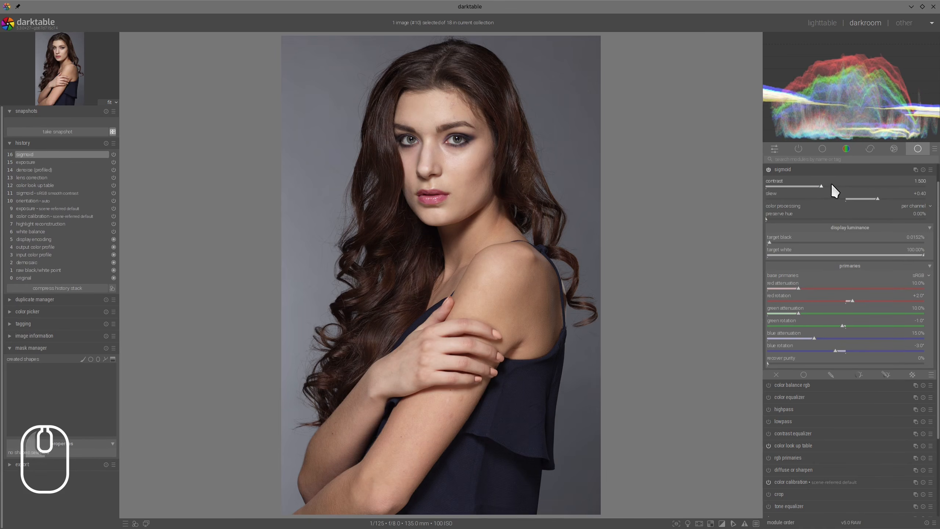
pyautogui.click(825, 170)
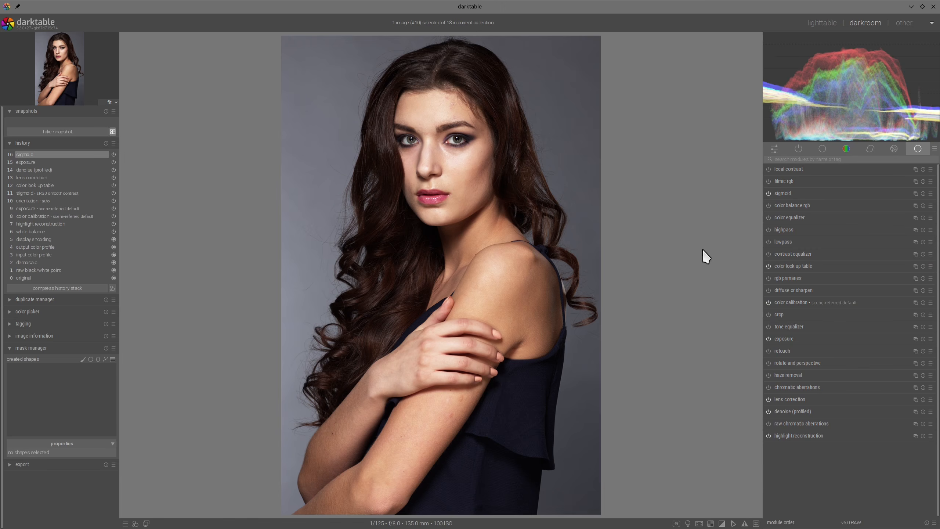
# Apply the "color grade" preset of color look up table to the studio portrait and compare the module off and on.
pyautogui.click(930, 266)
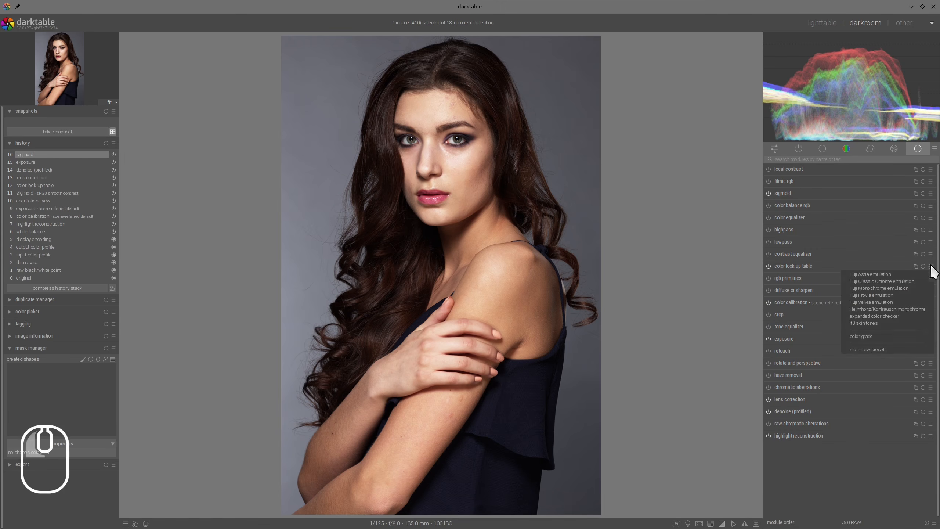
pyautogui.click(862, 339)
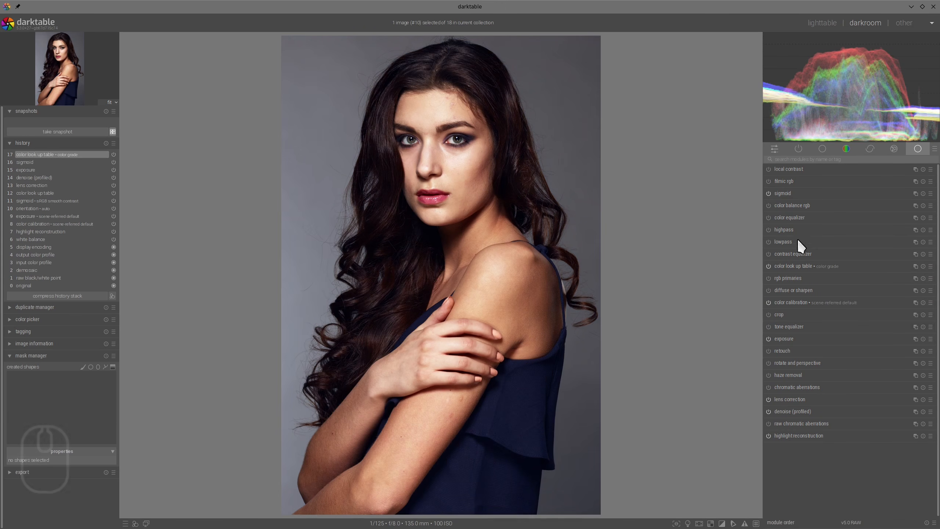
pyautogui.click(769, 265)
pyautogui.click(769, 265)
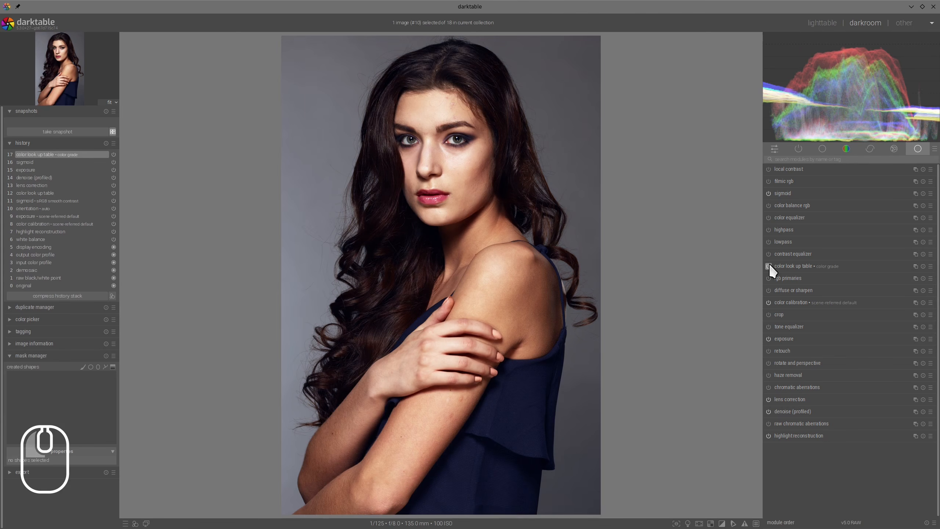
pyautogui.click(769, 265)
pyautogui.click(769, 265)
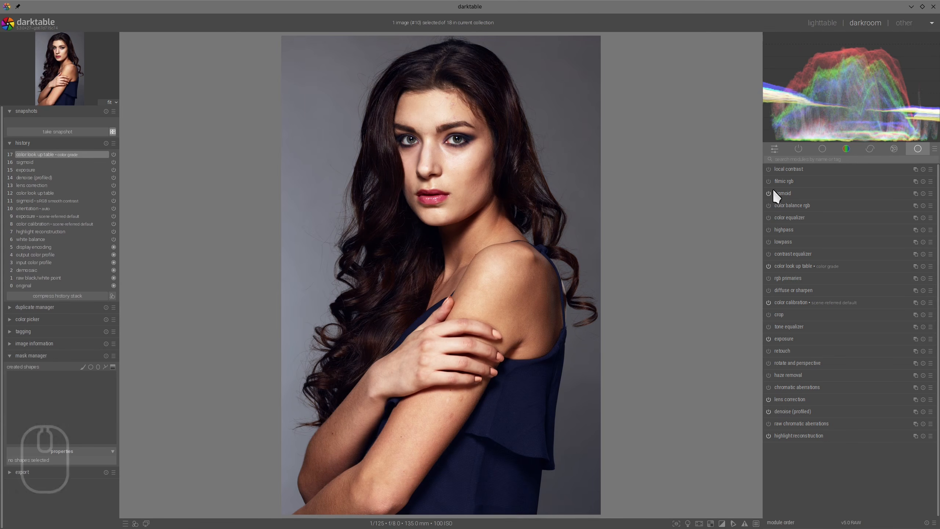
# Reduce the sigmoid skew to about +0.22 and check the studio portrait with color look up table switched off.
pyautogui.click(790, 205)
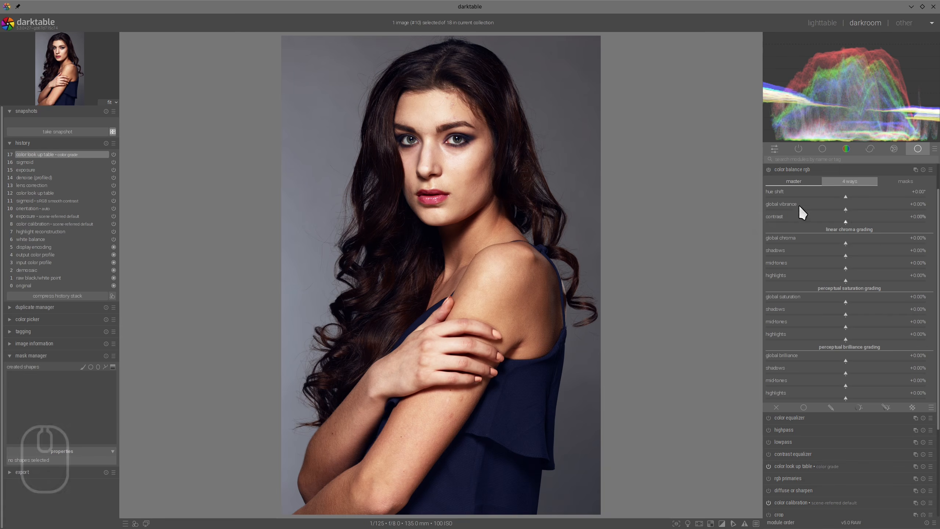
pyautogui.click(806, 169)
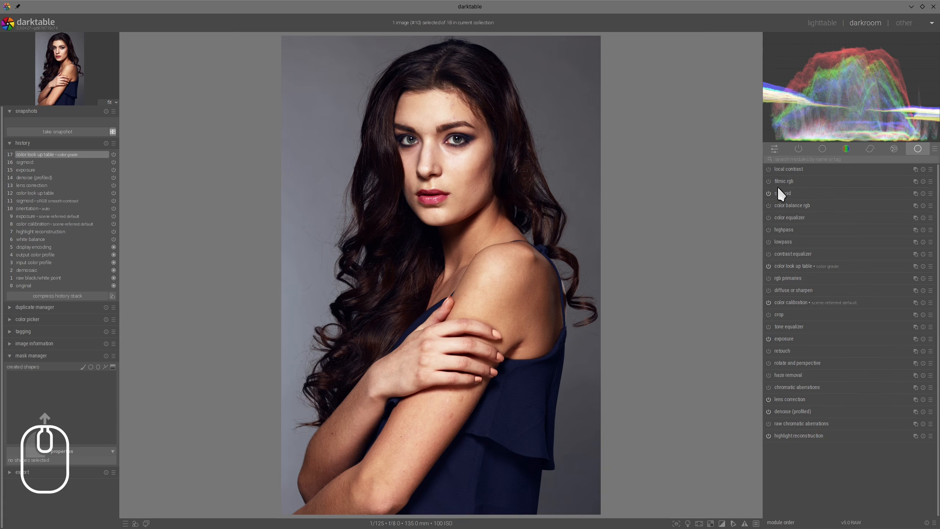
pyautogui.click(780, 193)
pyautogui.moveTo(855, 199); pyautogui.dragTo(863, 199)
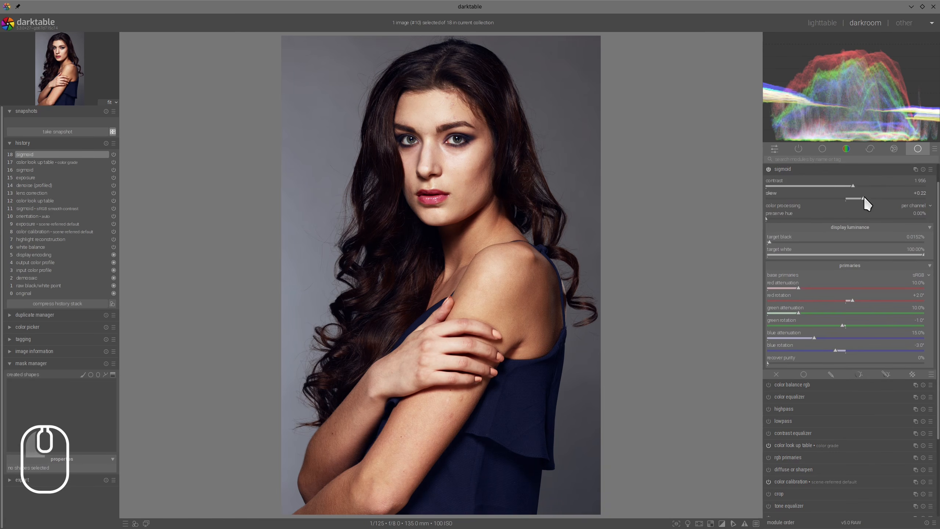
pyautogui.click(820, 167)
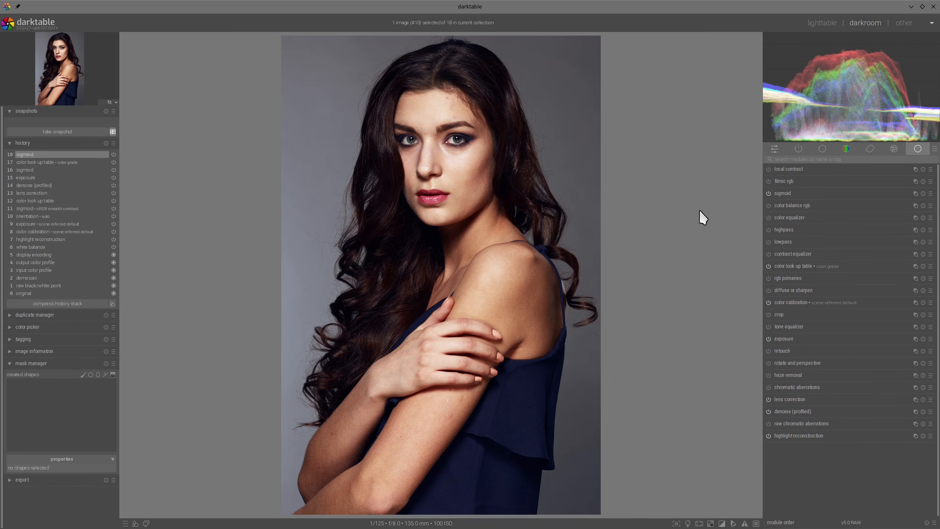
pyautogui.click(768, 266)
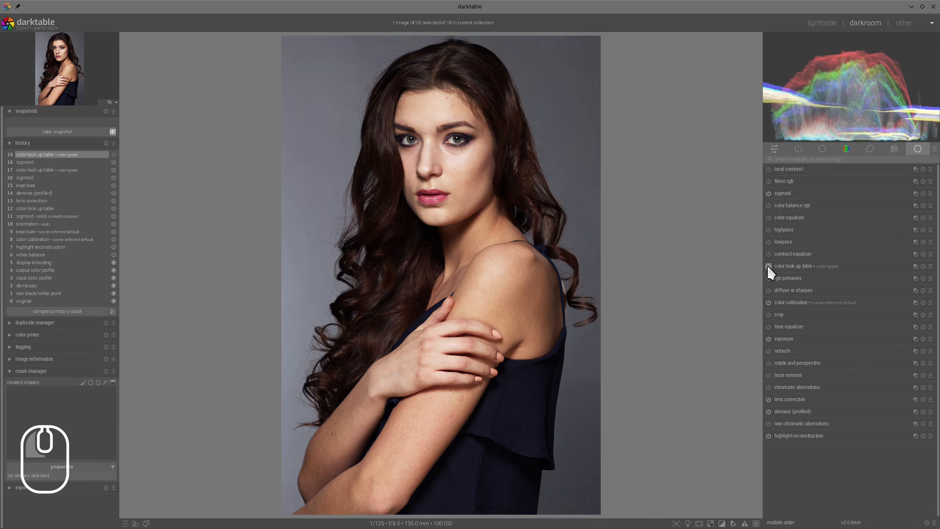
# Return to the lighttable and open the photo of the woman beneath the yellow flowers in the darkroom.
pyautogui.click(822, 23)
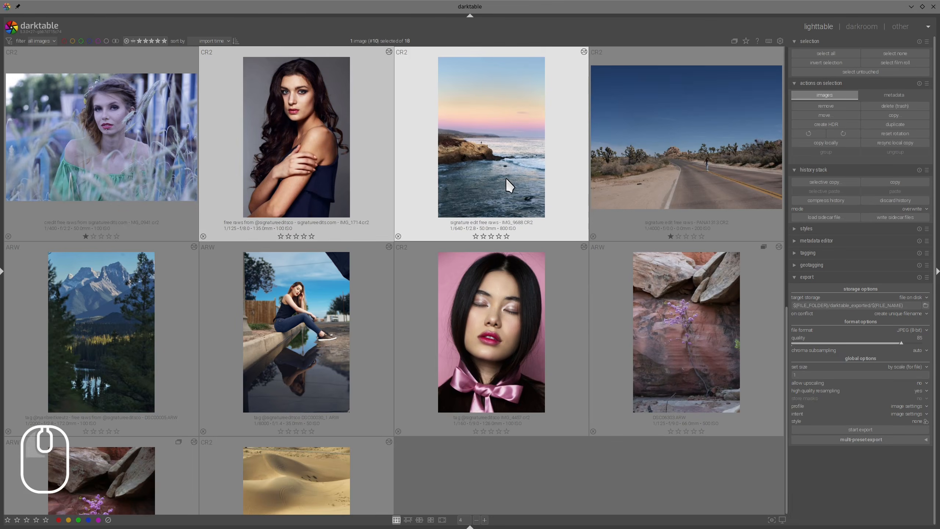
pyautogui.scroll(2, 407, 256)
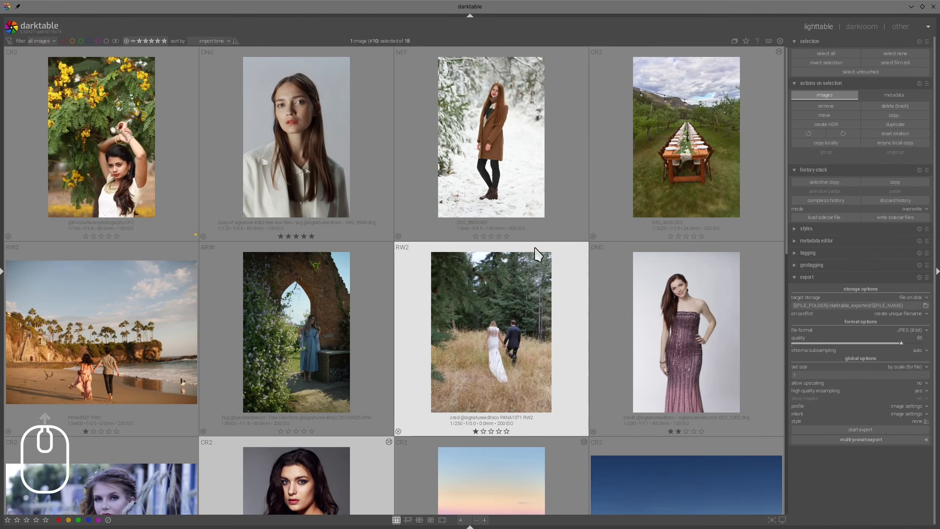
pyautogui.click(122, 176)
pyautogui.press('d')
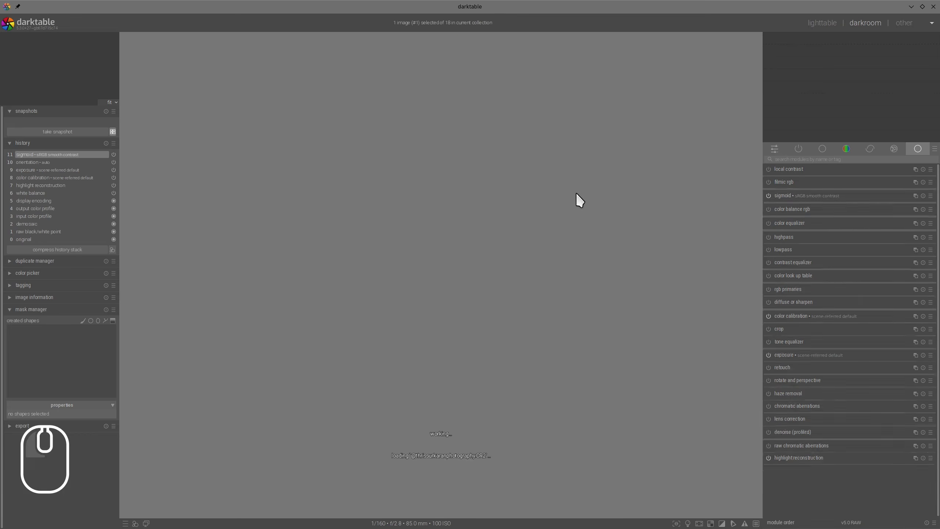
# Enable lens correction and denoise (profiled) for the yellow-flower portrait, leaving the denoise settings at their defaults.
pyautogui.click(768, 400)
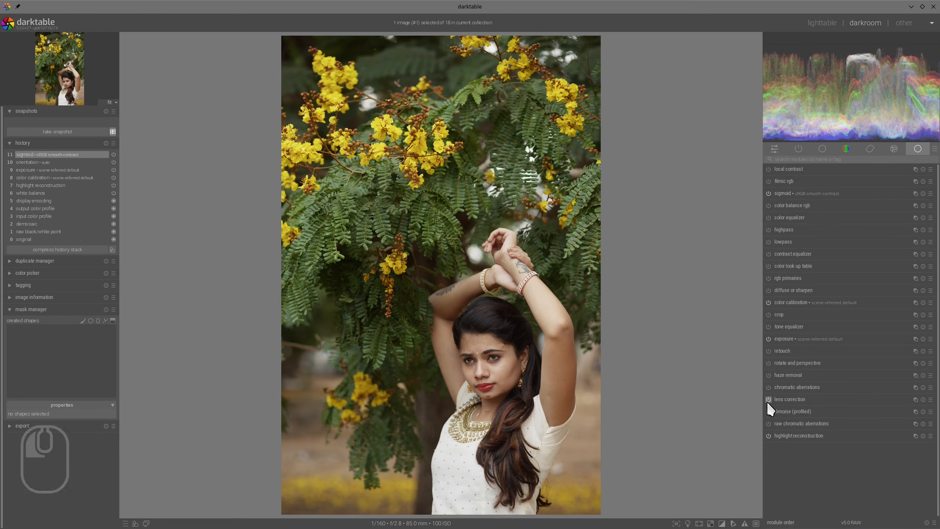
pyautogui.click(769, 411)
pyautogui.click(780, 412)
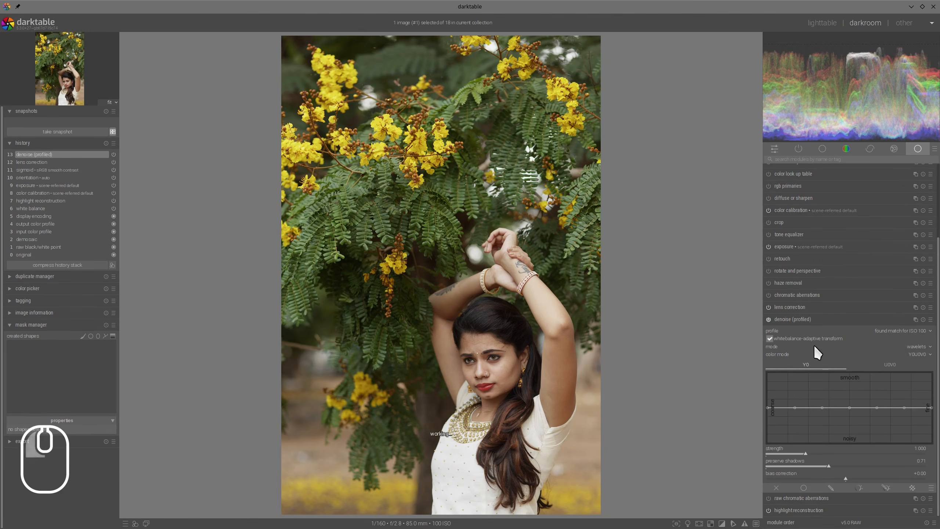
pyautogui.click(812, 319)
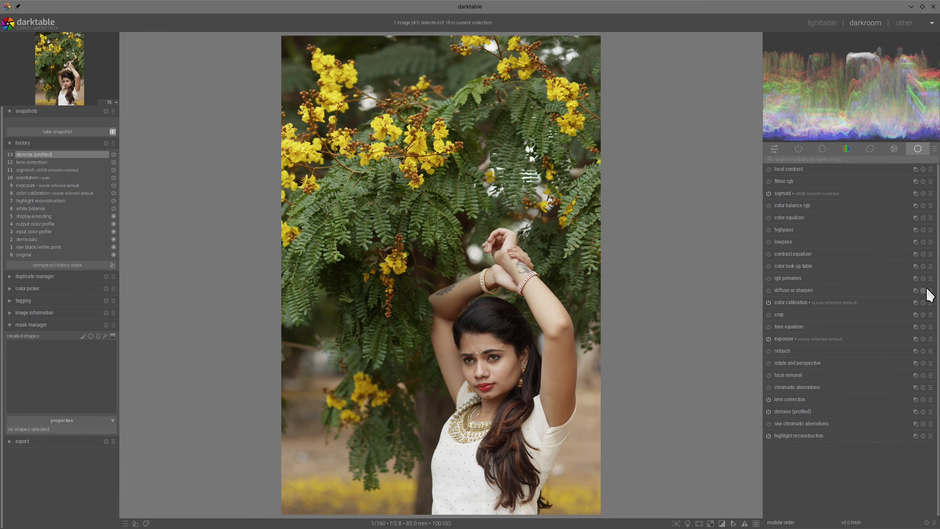
# Apply the "color grade" color look up table preset to the yellow-flower portrait and compare it off and on.
pyautogui.click(930, 267)
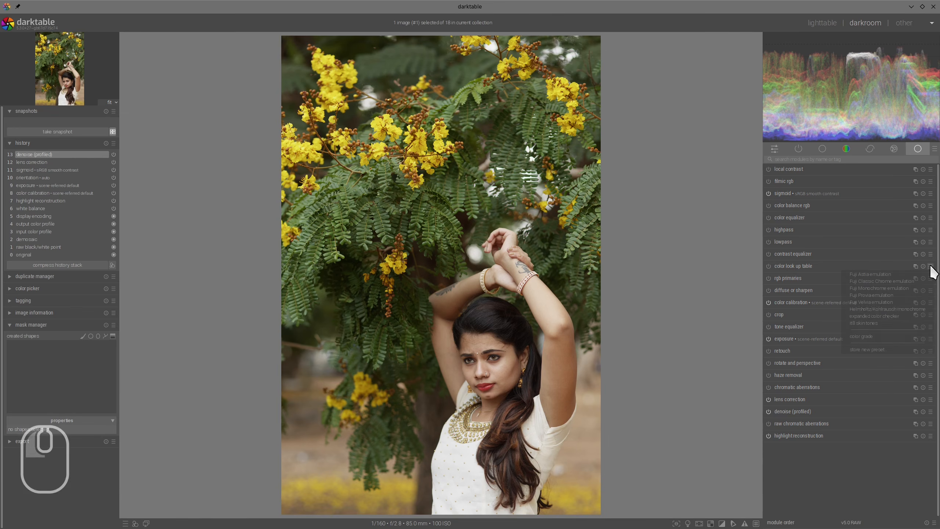
pyautogui.click(872, 335)
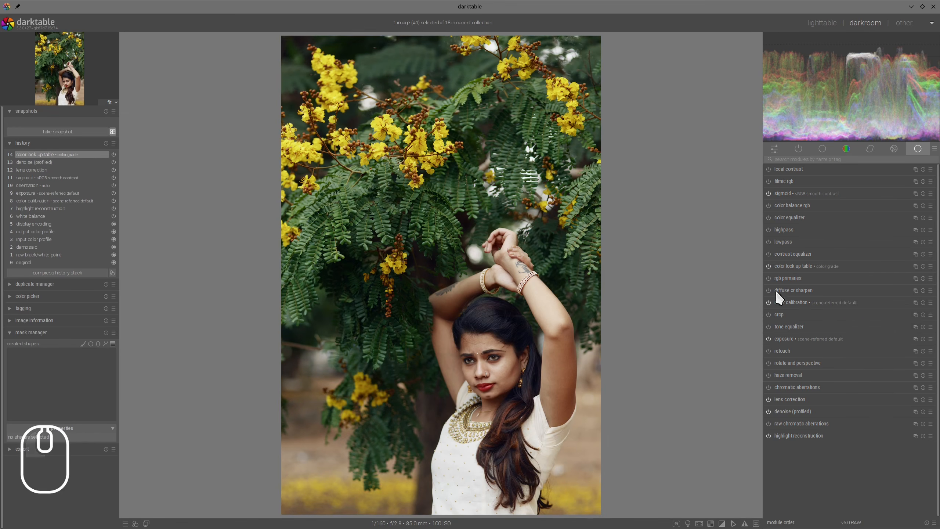
pyautogui.click(768, 266)
pyautogui.click(769, 265)
# In color balance rgb, set highlights brilliance to about +8% and midtones saturation to about +36%, and collapse the module.
pyautogui.click(796, 206)
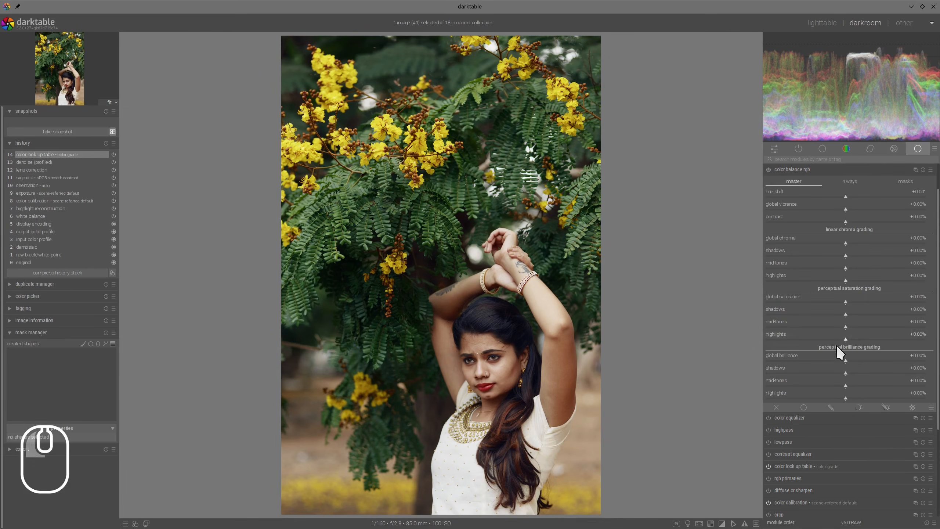
pyautogui.click(854, 394)
pyautogui.click(874, 323)
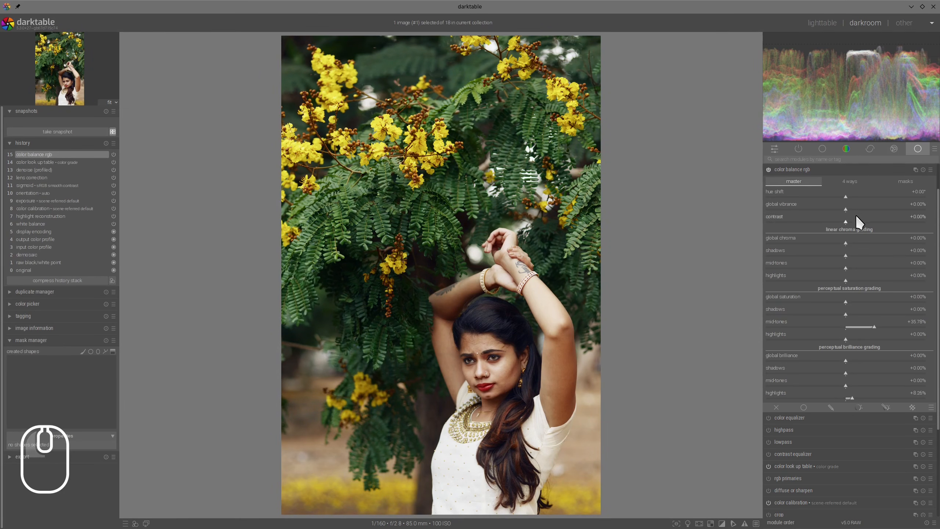
pyautogui.click(801, 171)
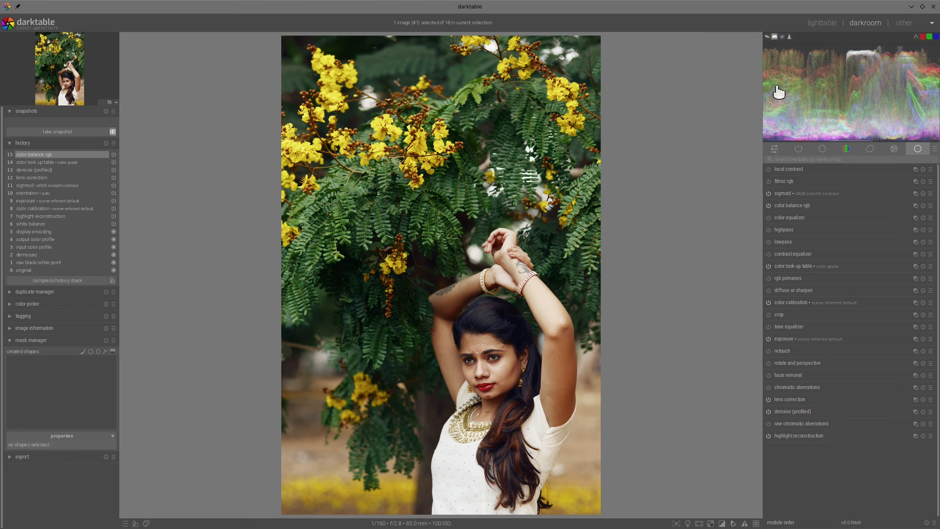
# Return to the lighttable and open the photo of the woman in the strapless sequined gown in the darkroom.
pyautogui.click(825, 22)
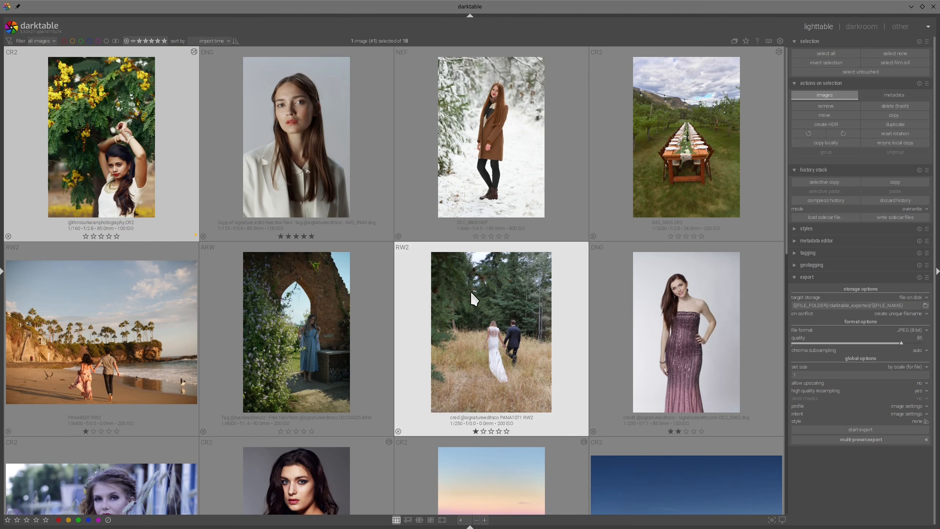
pyautogui.click(713, 305)
pyautogui.doubleClick(775, 303)
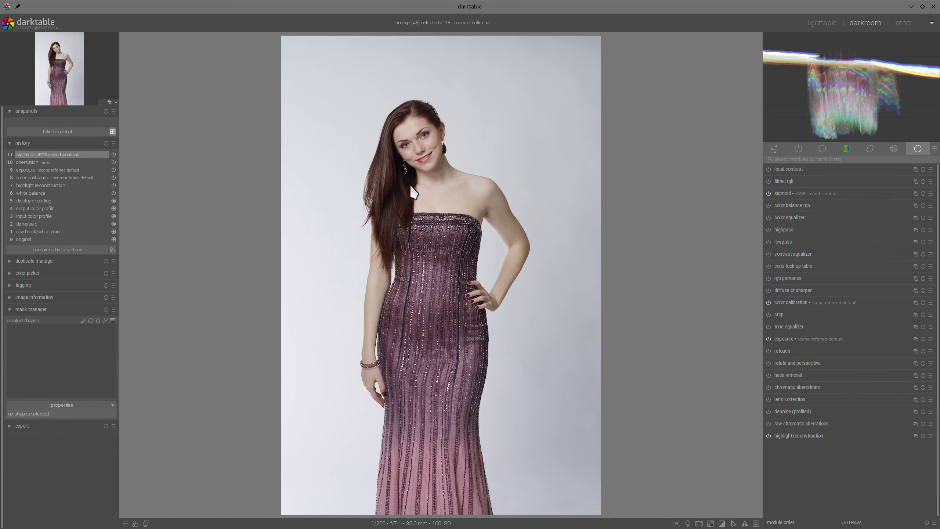
pyautogui.scroll(1, 412, 191)
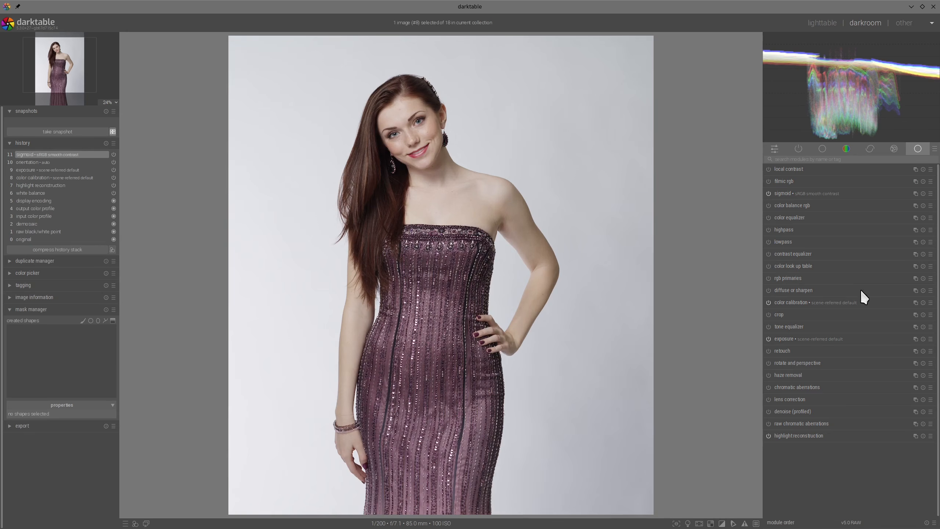
# Apply the "color grade" color look up table preset to the gown portrait and compare the module off and on.
pyautogui.click(931, 266)
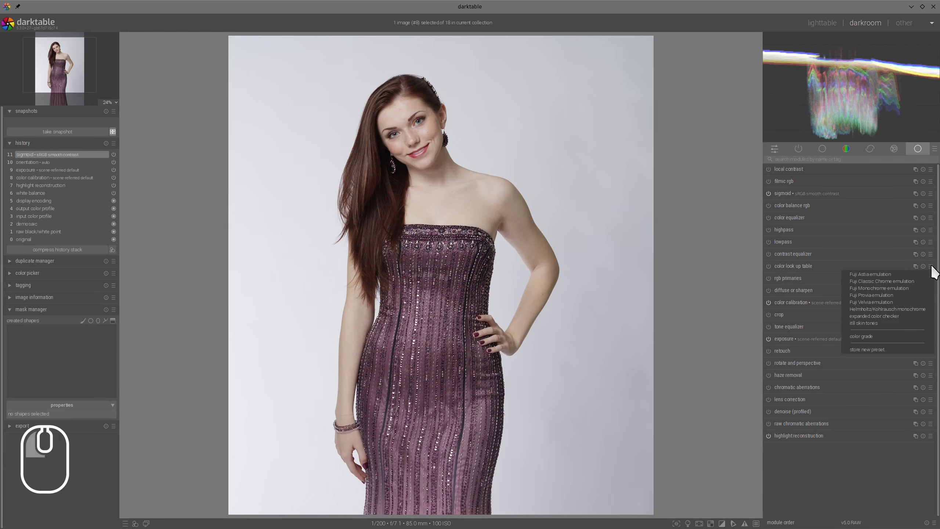
pyautogui.click(888, 335)
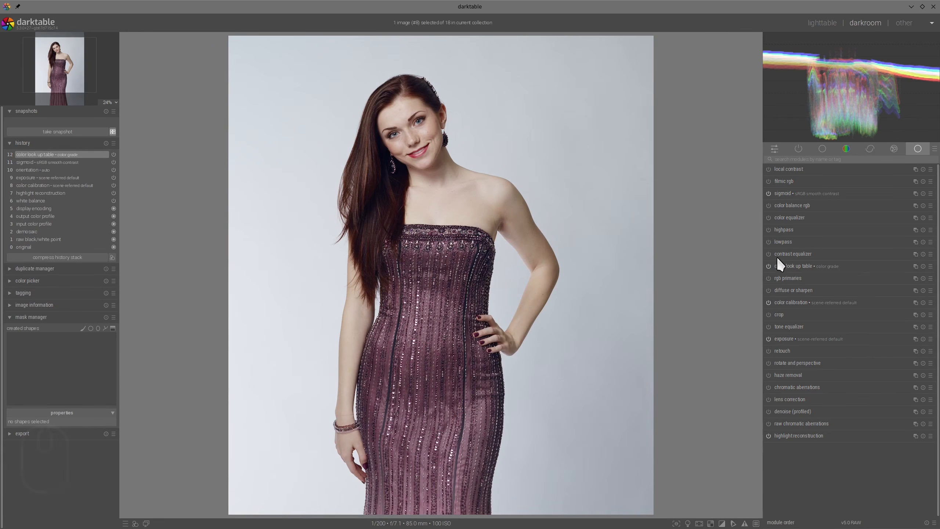
pyautogui.click(767, 266)
pyautogui.click(768, 266)
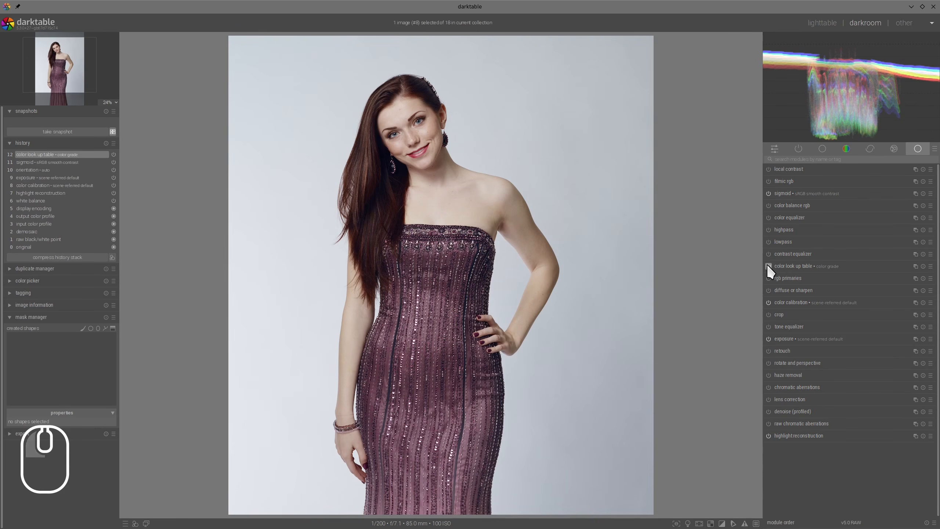
pyautogui.click(767, 266)
pyautogui.click(768, 266)
# Set the gown portrait's midtones saturation to about +35% in color balance rgb, and collapse the module.
pyautogui.click(795, 205)
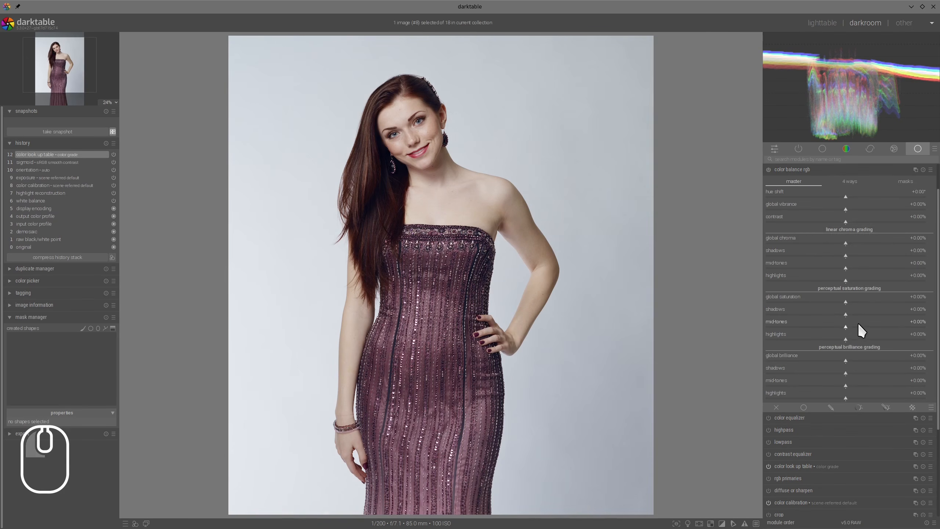
pyautogui.moveTo(857, 327); pyautogui.dragTo(873, 327)
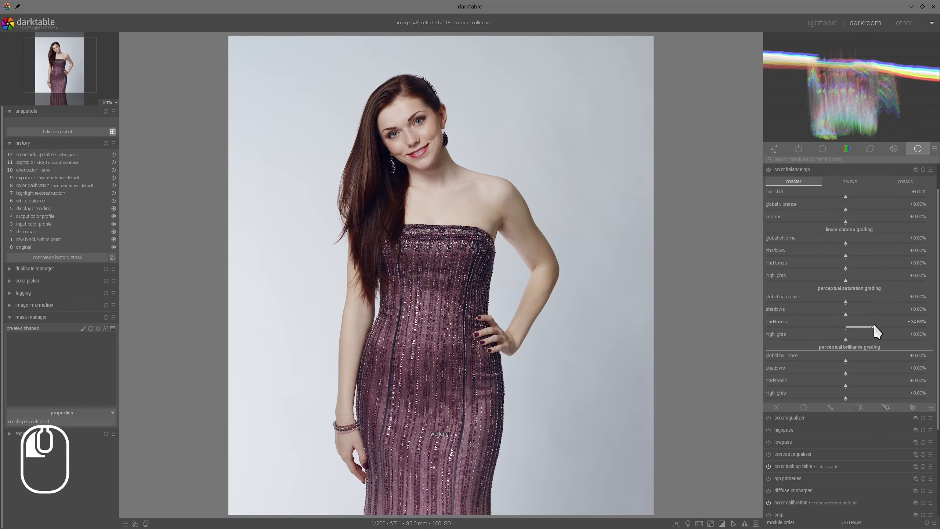
pyautogui.click(810, 170)
pyautogui.scroll(-1, 532, 200)
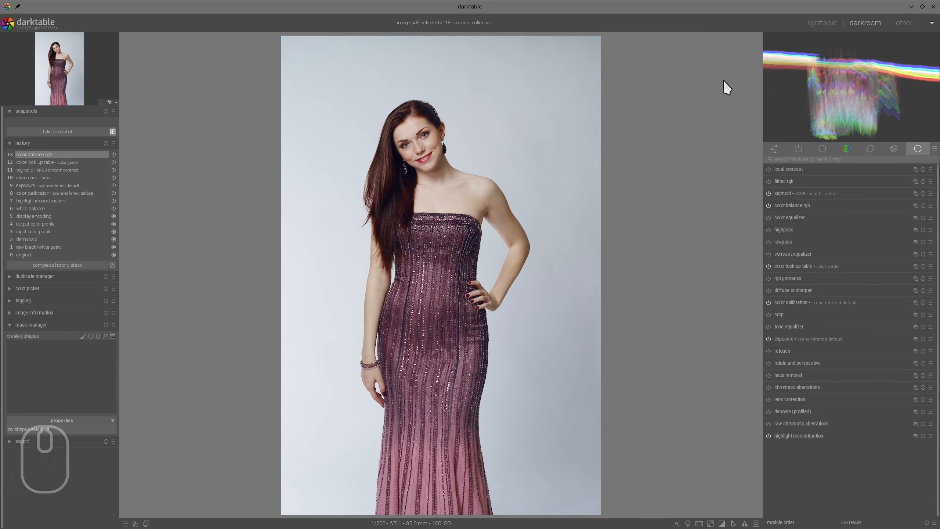
# Return to the lighttable and open the portrait of the woman in green among the wheat in the darkroom.
pyautogui.click(815, 23)
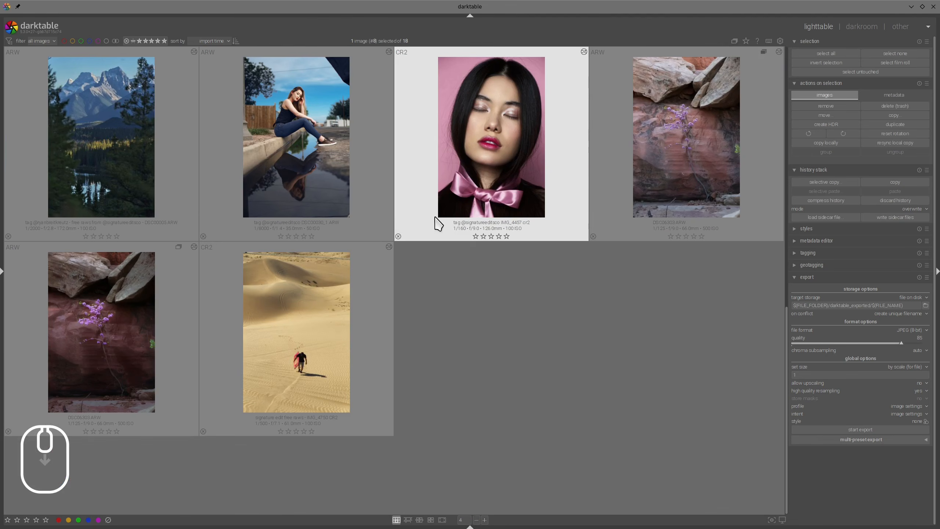
pyautogui.scroll(2, 621, 242)
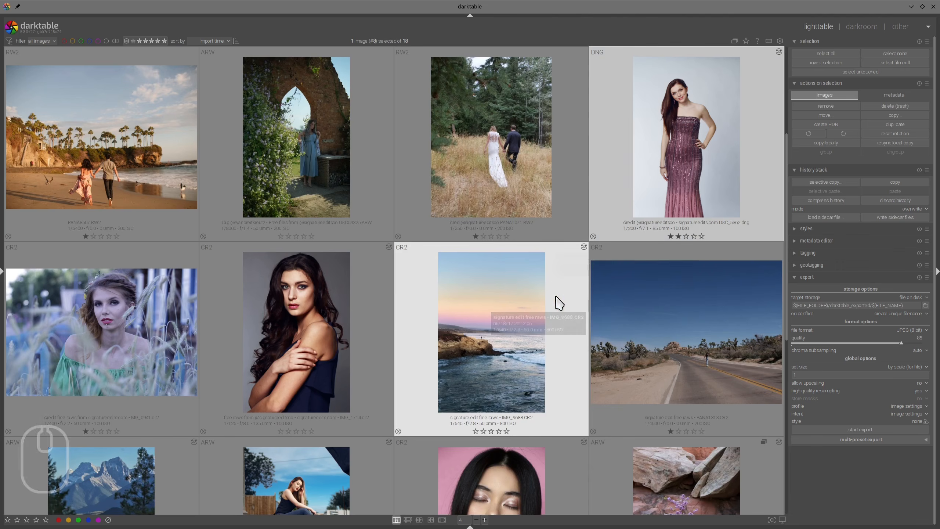
pyautogui.click(144, 337)
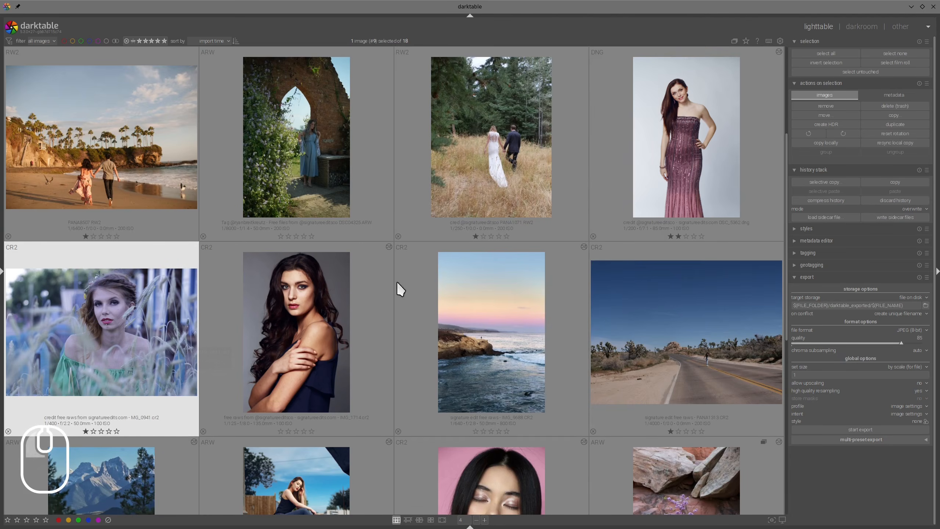
pyautogui.press('d')
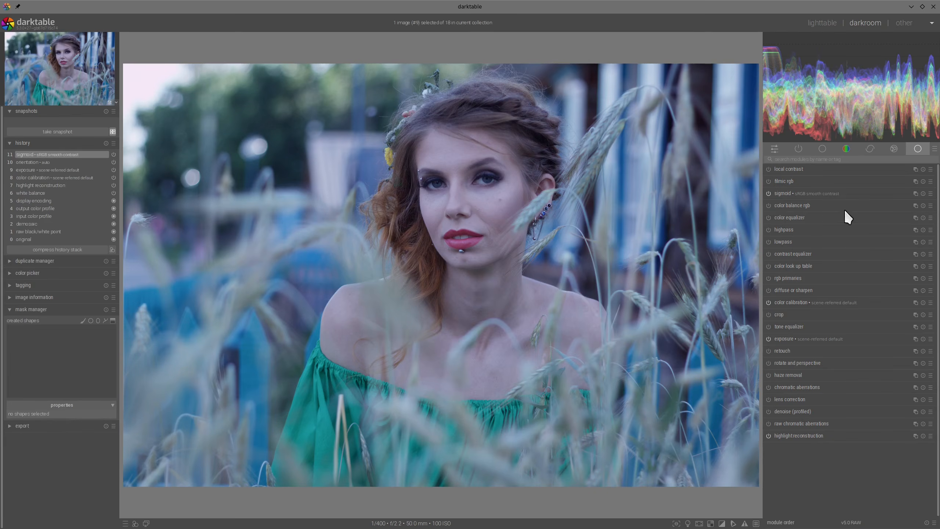
# Enable lens correction and denoise (profiled) on the wheat-field portrait, and sample nearly the whole image for the color calibration white balance.
pyautogui.click(769, 399)
pyautogui.click(768, 411)
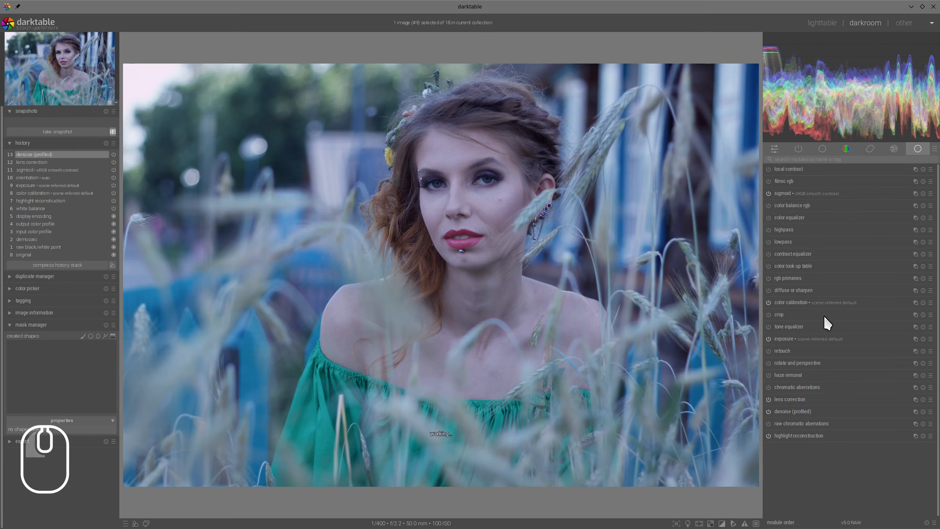
pyautogui.click(789, 303)
pyautogui.click(930, 295)
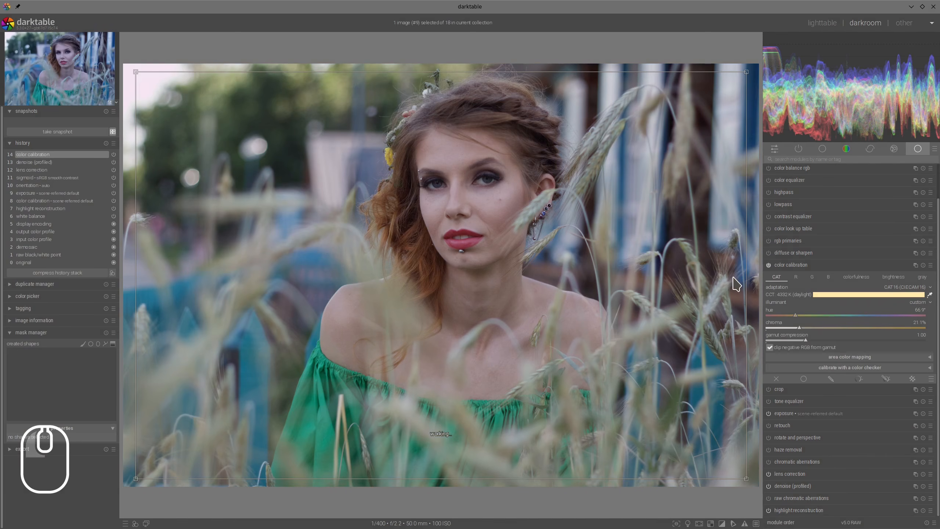
pyautogui.click(801, 264)
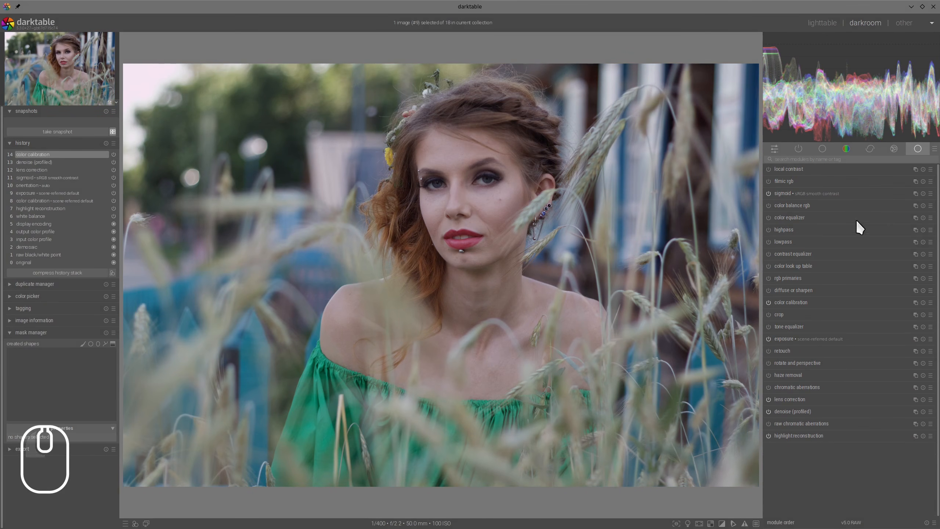
# Apply the "color grade" color look up table preset to the wheat-field portrait, compare it off and on, and collapse the module.
pyautogui.click(930, 266)
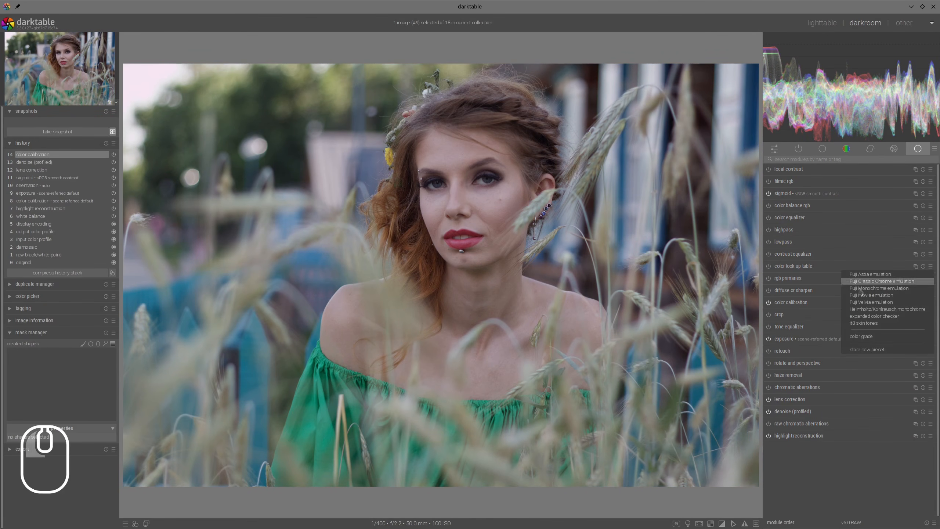
pyautogui.click(862, 338)
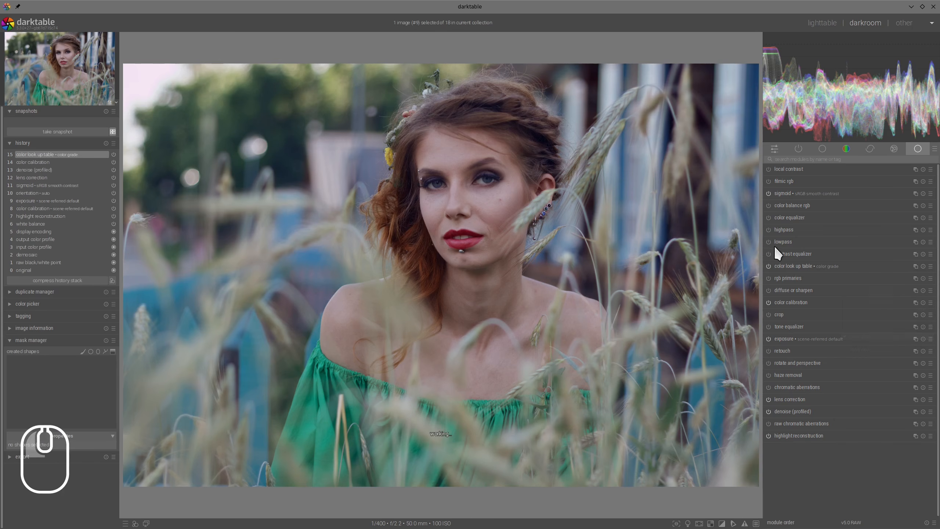
pyautogui.click(767, 266)
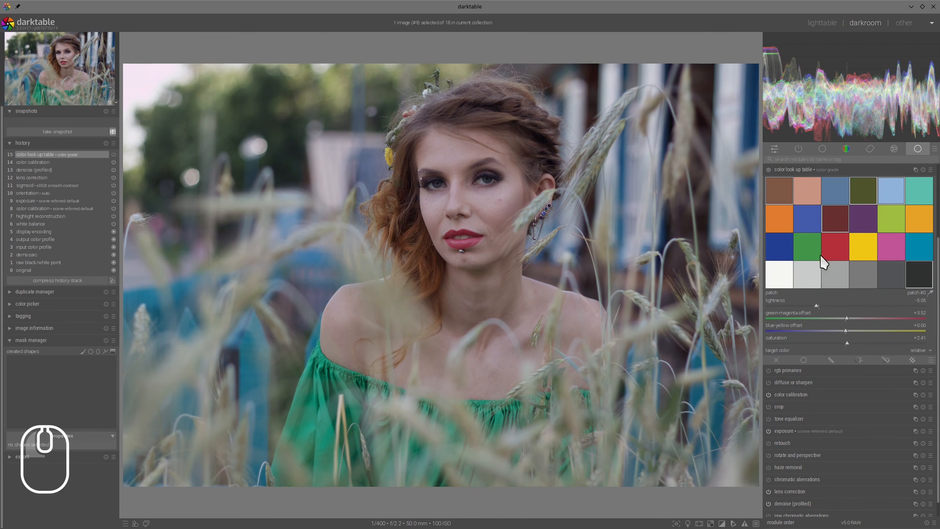
pyautogui.click(786, 169)
# In color balance rgb, set midtones saturation to about +25%, global vibrance +11% and highlights brilliance +14%, and slightly lower shadows brilliance.
pyautogui.click(807, 204)
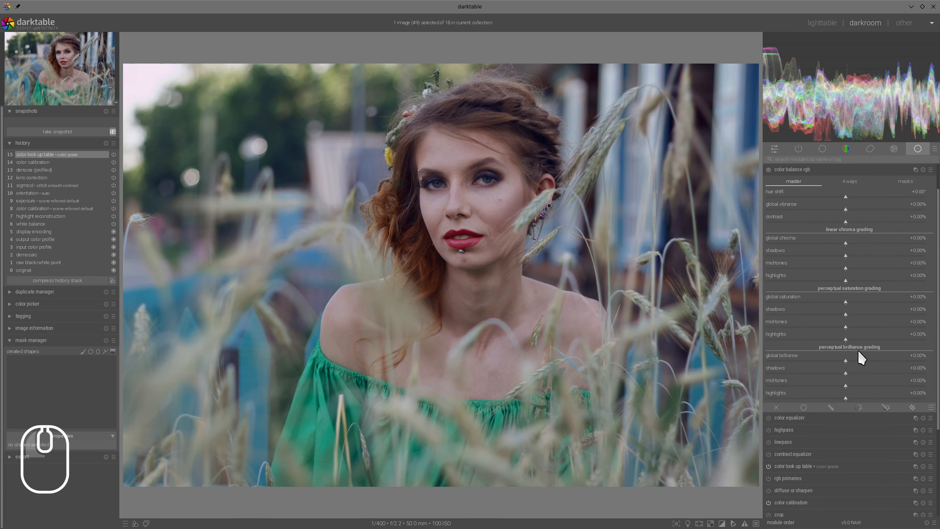
pyautogui.click(865, 327)
pyautogui.click(863, 210)
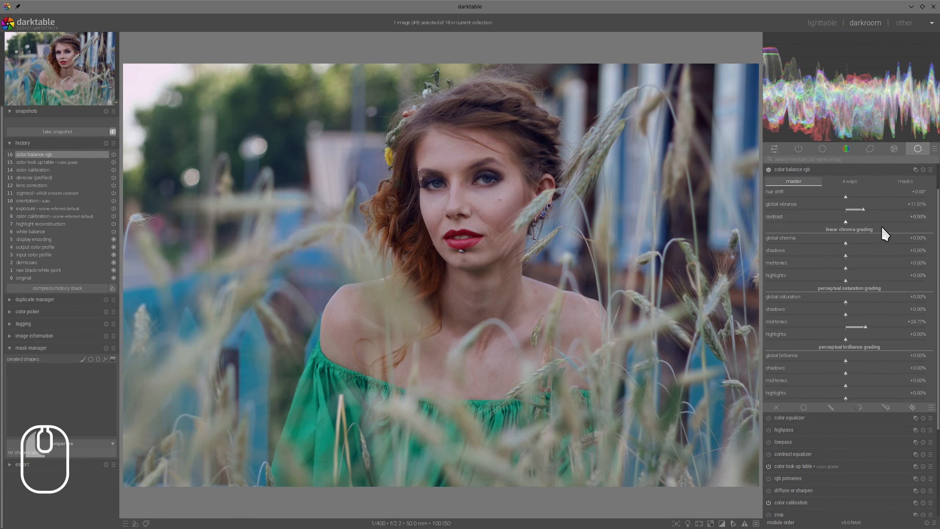
pyautogui.click(857, 398)
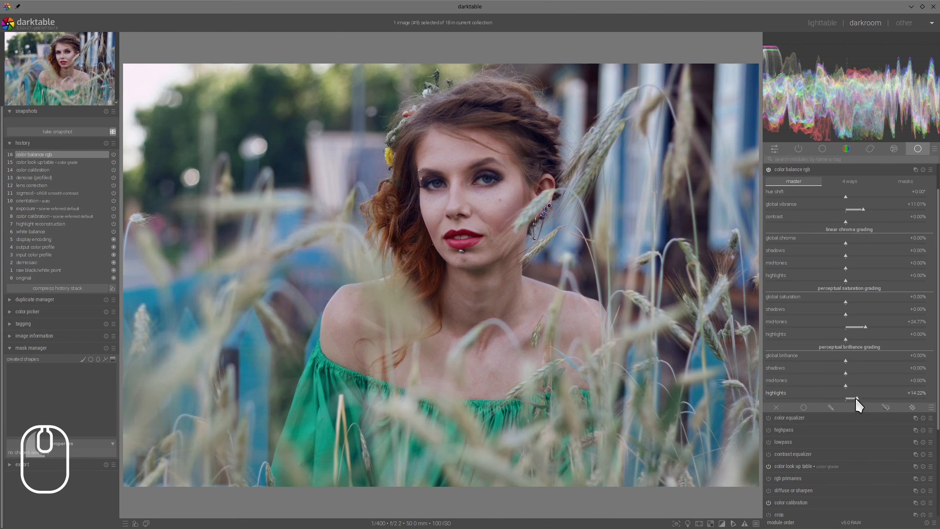
pyautogui.click(838, 371)
# Set the power luminance to about +14% in color balance rgb, and compare the portrait with the color look up table off and on.
pyautogui.click(874, 181)
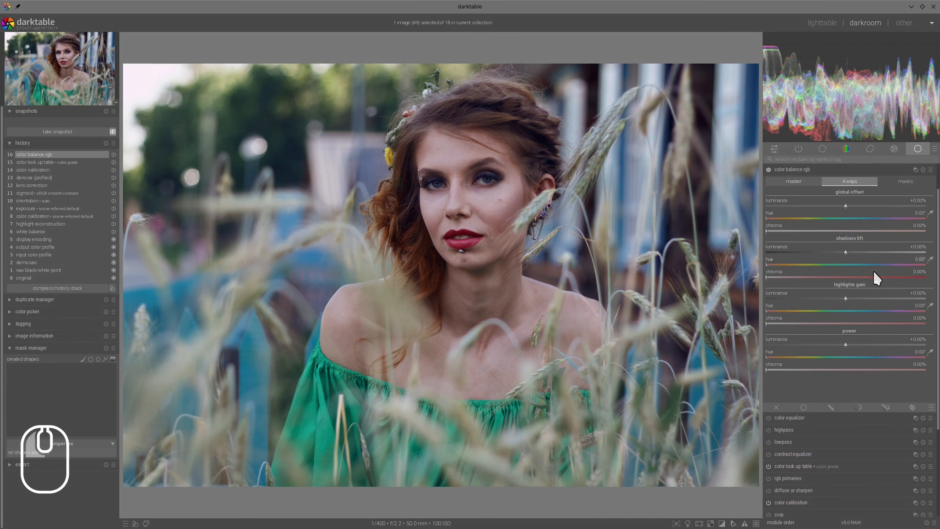
pyautogui.moveTo(851, 342); pyautogui.dragTo(890, 343)
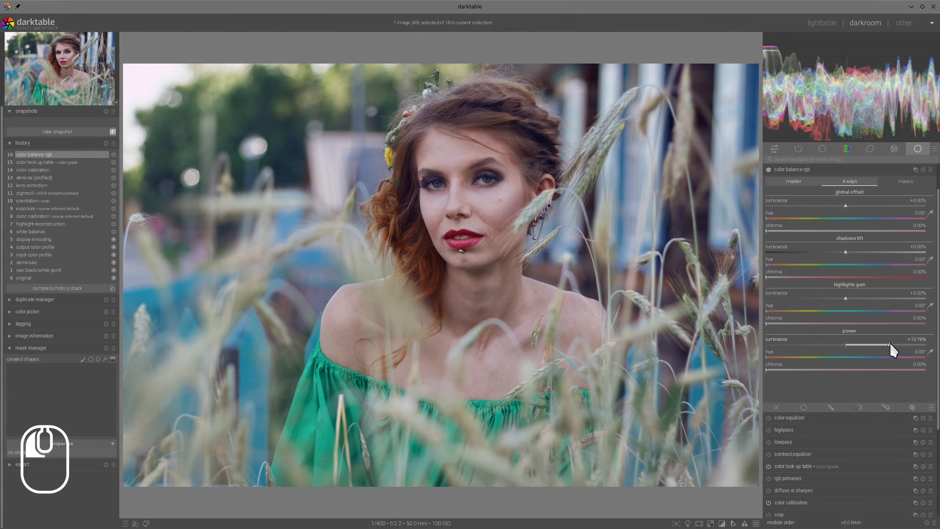
pyautogui.scroll(1, 839, 202)
pyautogui.click(817, 197)
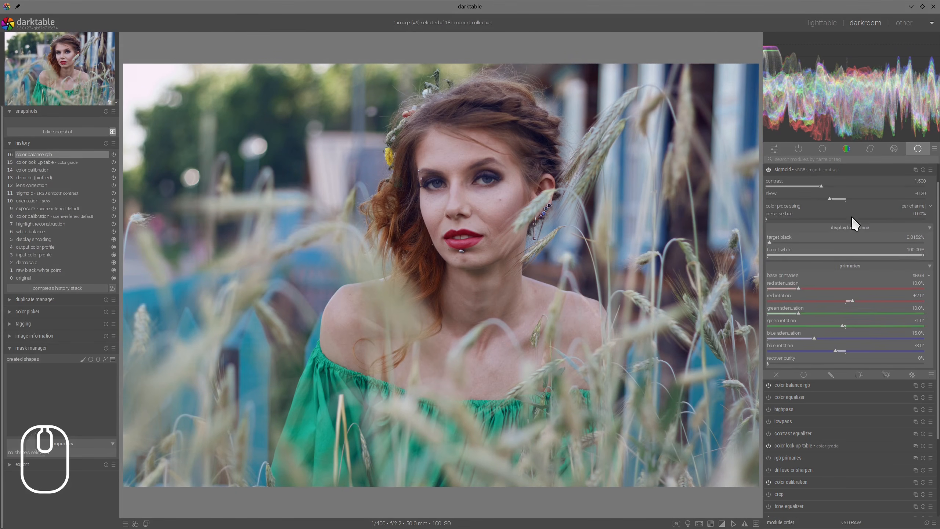
pyautogui.click(799, 167)
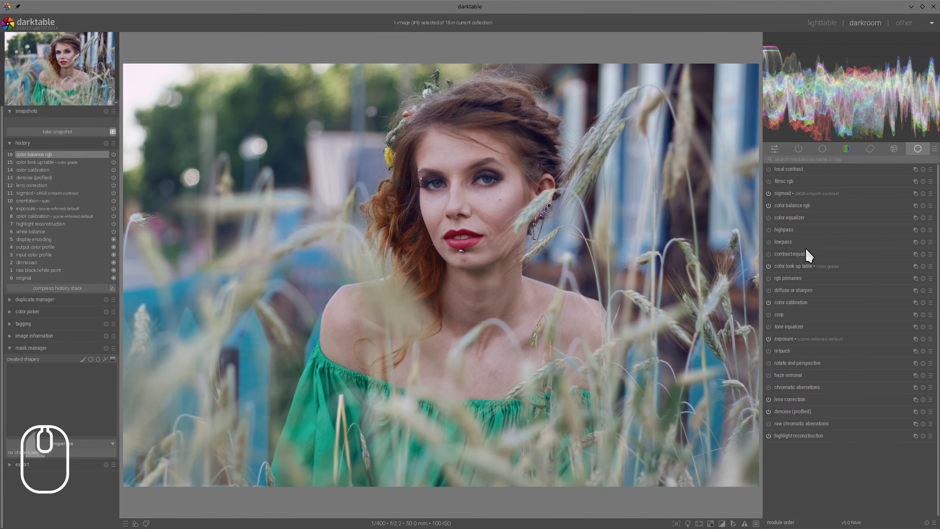
pyautogui.click(768, 266)
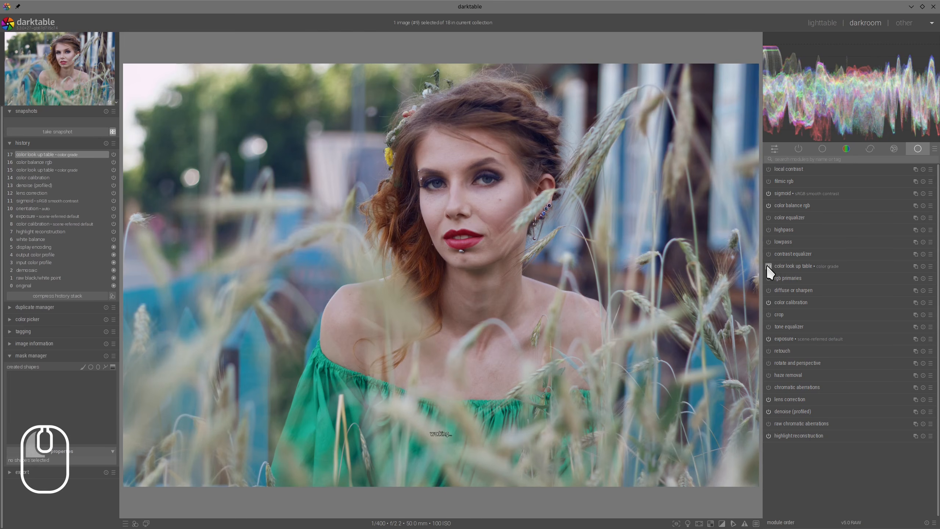
# Return to the lighttable and look through the thumbnails for another portrait.
pyautogui.click(826, 23)
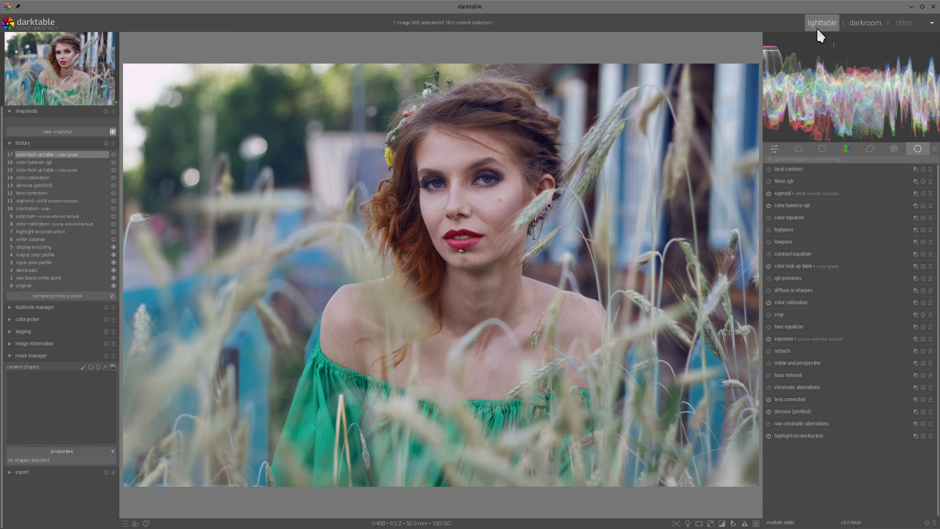
pyautogui.scroll(2, 530, 237)
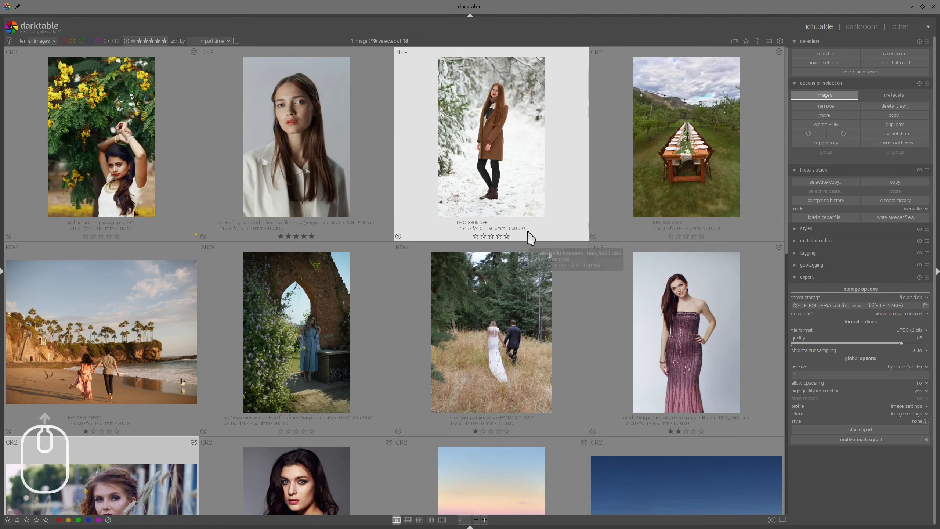
pyautogui.scroll(-2, 530, 237)
pyautogui.scroll(1, 530, 237)
pyautogui.scroll(1, 530, 237)
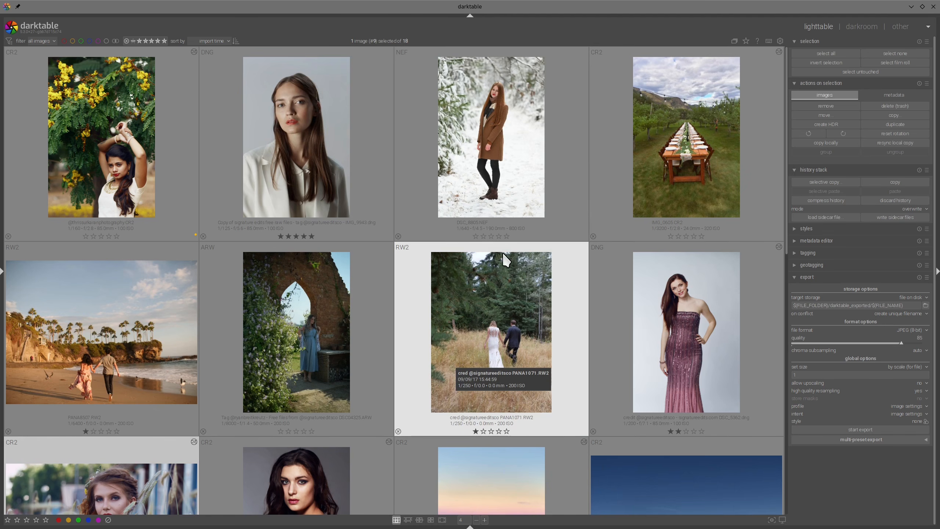
# Open the portrait of the long-haired woman in the white blazer in the darkroom and apply the "color grade" color look up table preset.
pyautogui.click(282, 145)
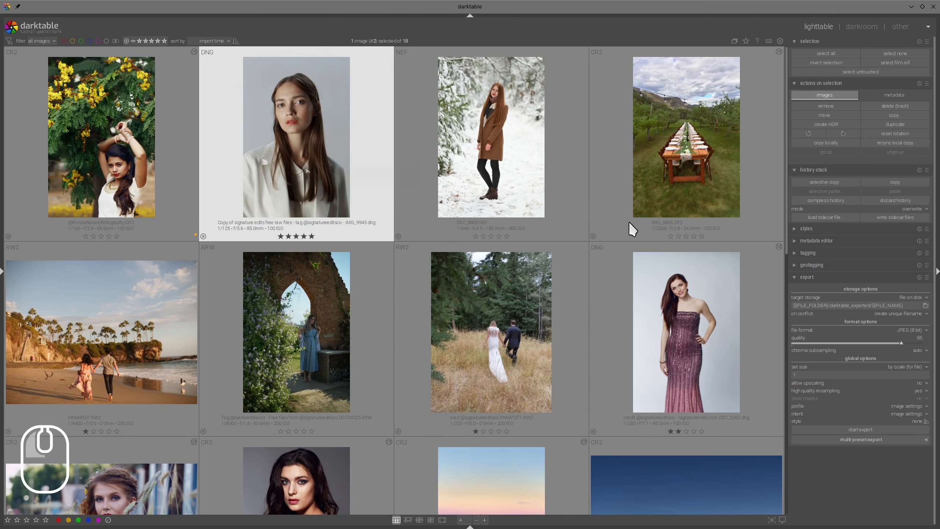
pyautogui.press('d')
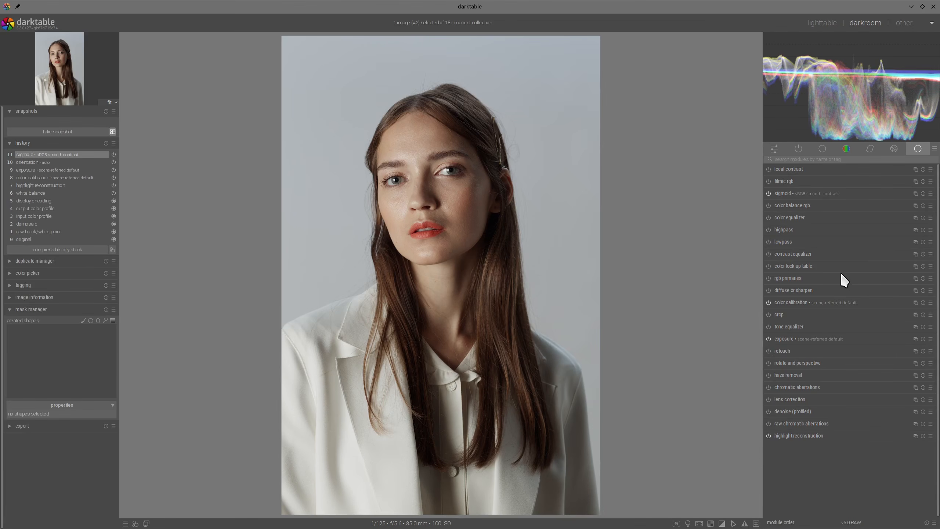
pyautogui.click(931, 266)
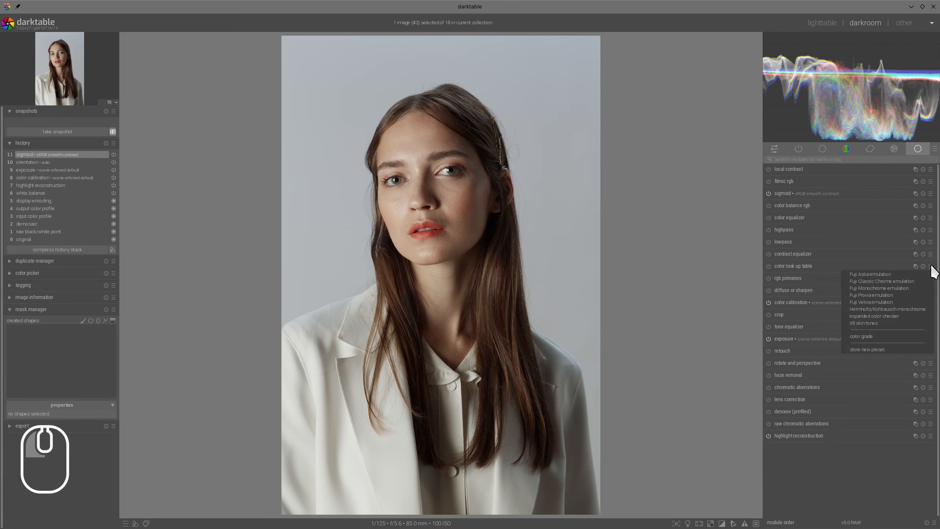
pyautogui.click(861, 336)
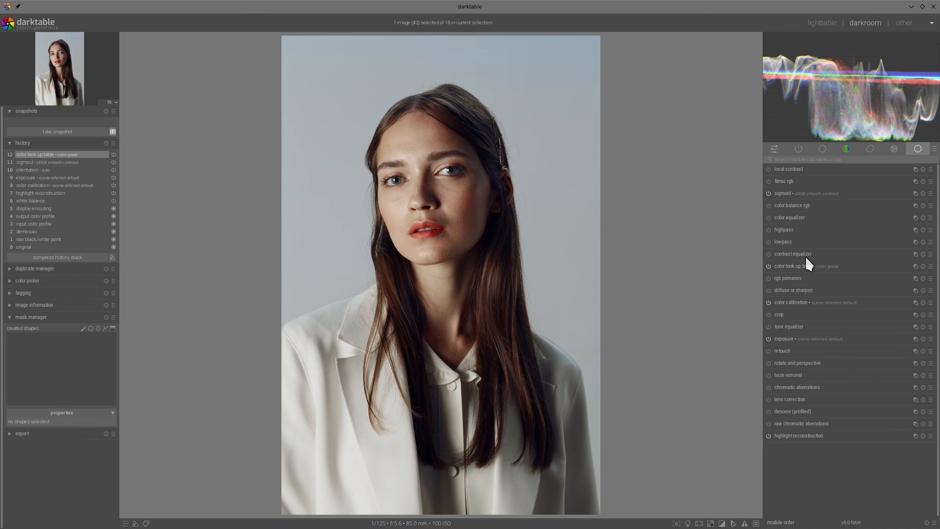
# In sigmoid, set the blazer portrait's skew to about +0.18 and raise the contrast slightly, and inspect the face up close.
pyautogui.click(785, 191)
pyautogui.moveTo(849, 201); pyautogui.dragTo(861, 195)
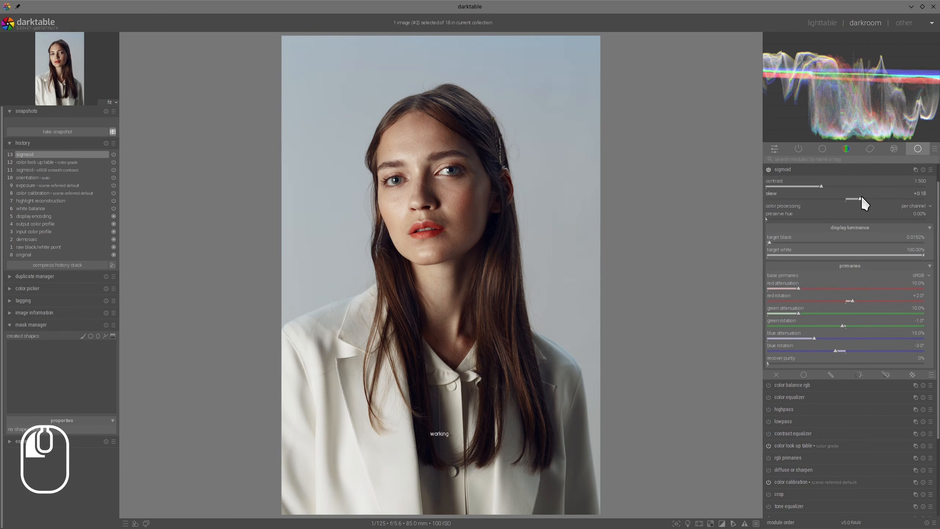
pyautogui.click(840, 184)
pyautogui.click(797, 171)
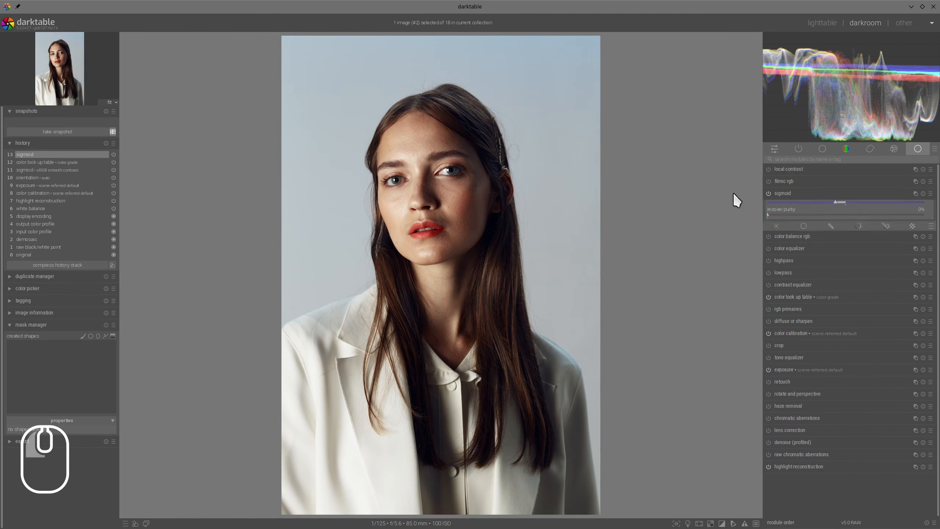
pyautogui.scroll(3, 452, 206)
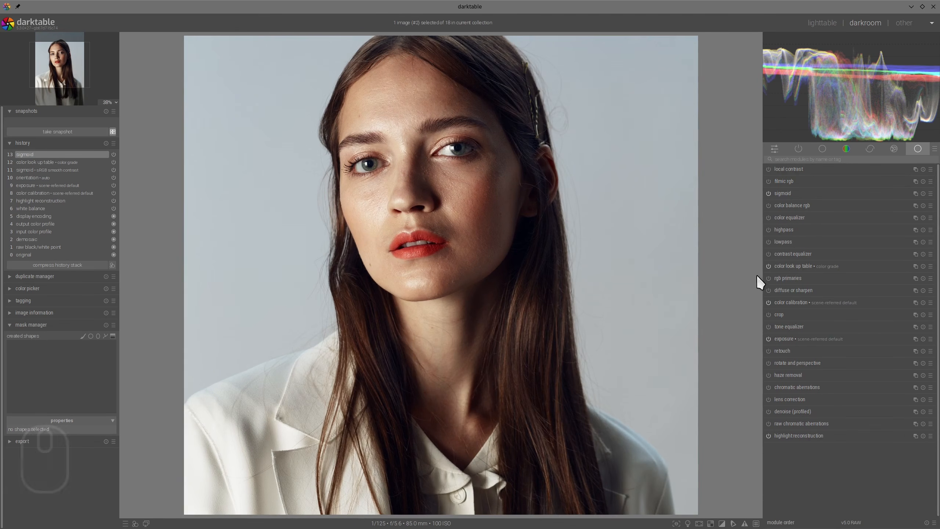
pyautogui.scroll(-3, 560, 245)
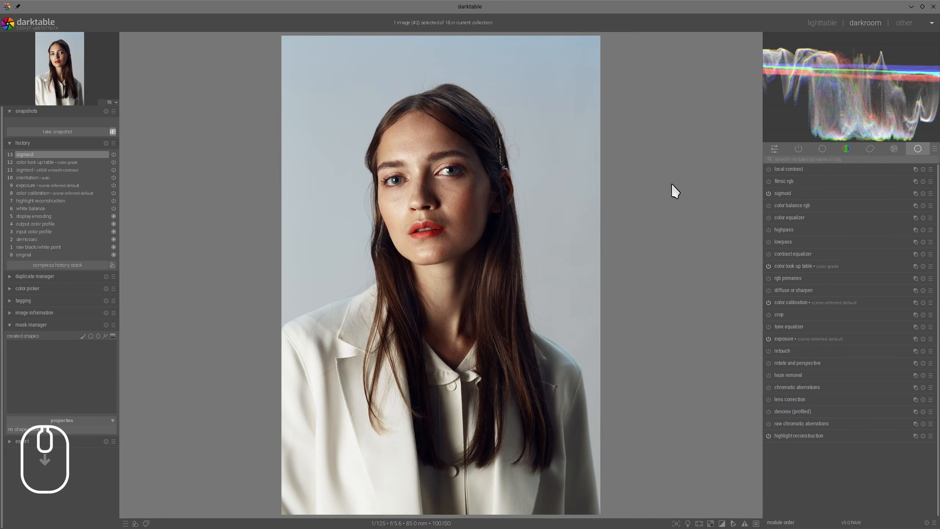